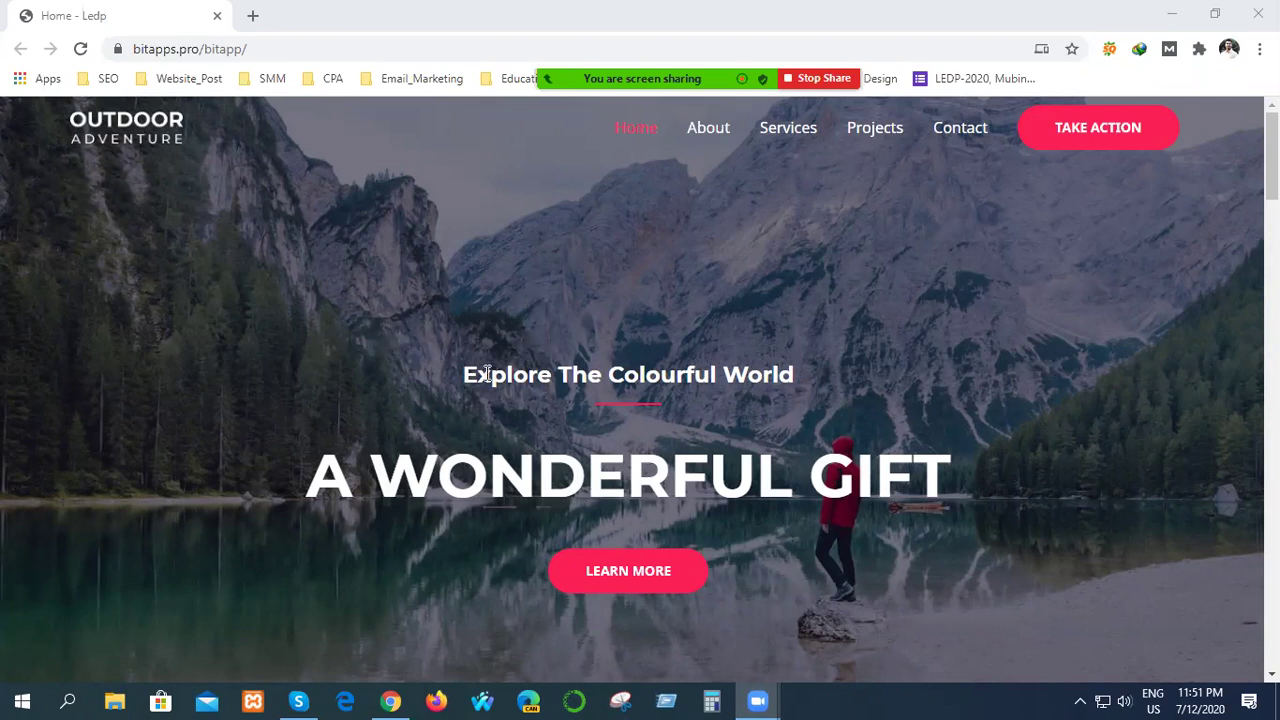
# Select, then deselect, the 'Explore The Colourful World' heading on the home page.
pyautogui.moveTo(465, 374); pyautogui.dragTo(797, 386)
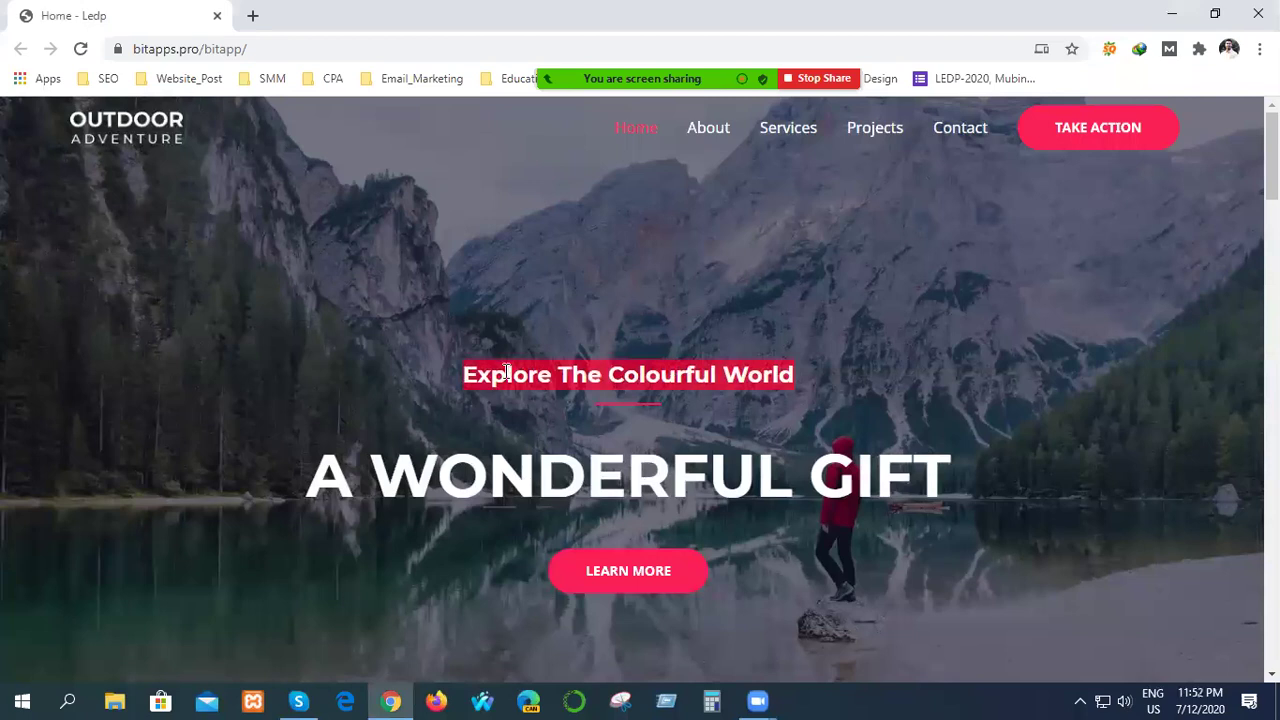
pyautogui.moveTo(500, 374); pyautogui.dragTo(519, 343)
pyautogui.moveTo(620, 374); pyautogui.dragTo(630, 340)
pyautogui.moveTo(585, 358)
pyautogui.mouseDown()
pyautogui.moveTo(588, 330)
pyautogui.moveTo(586, 344)
pyautogui.mouseUp()
pyautogui.click(391, 342)
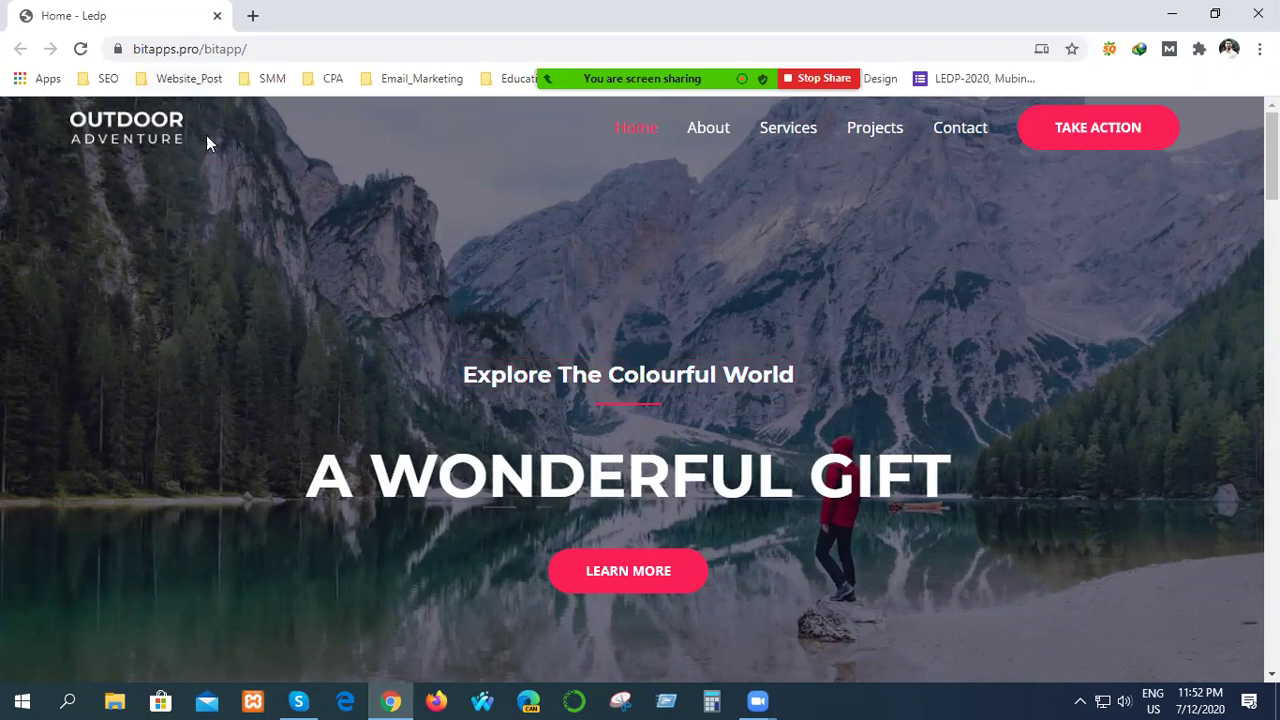
# Append wp-admin to the site URL to reach the login page with saved credentials filled in.
pyautogui.click(263, 49)
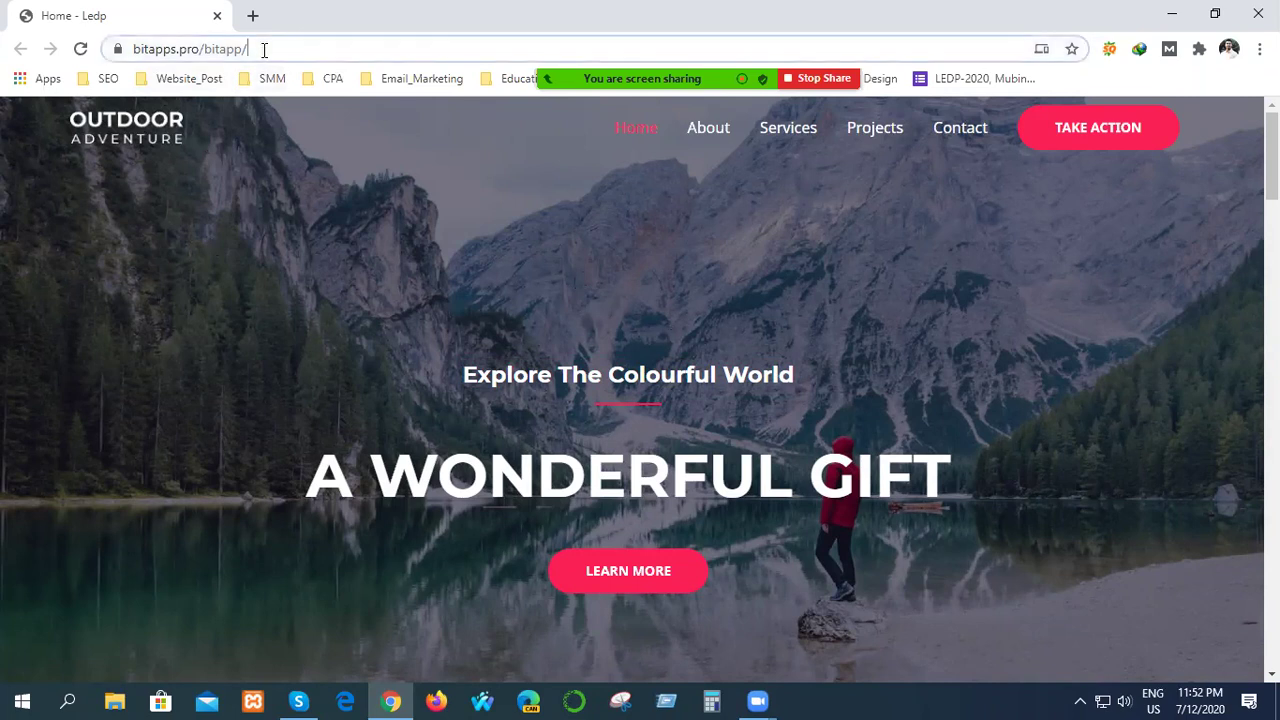
pyautogui.press('End')
pyautogui.write('wp-adm')
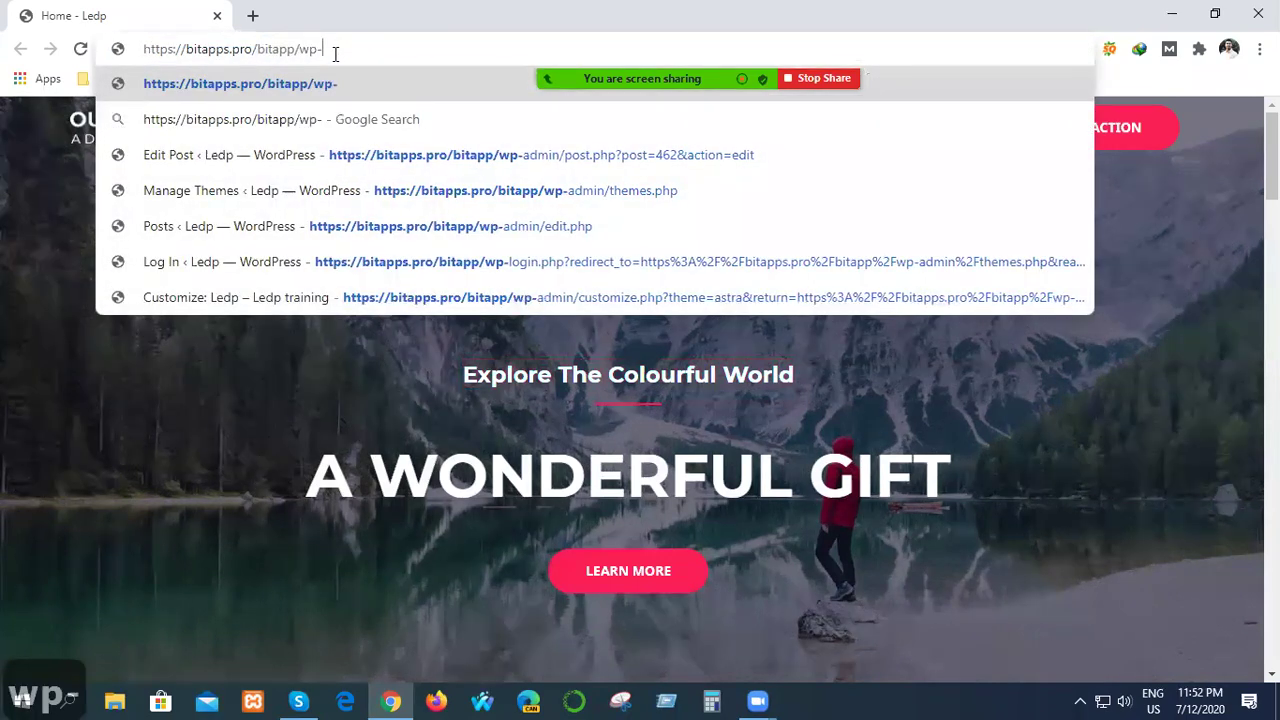
pyautogui.write('in')
pyautogui.press('Return')
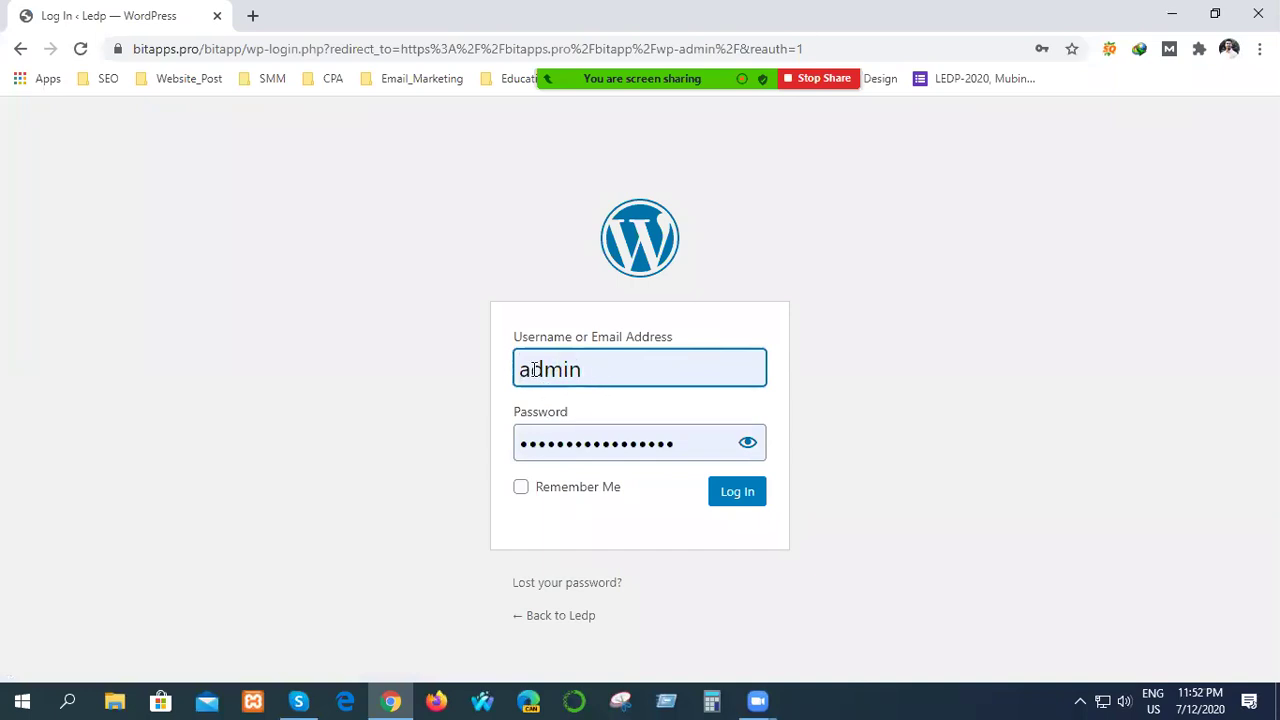
pyautogui.moveTo(620, 374); pyautogui.dragTo(491, 383)
pyautogui.click(473, 411)
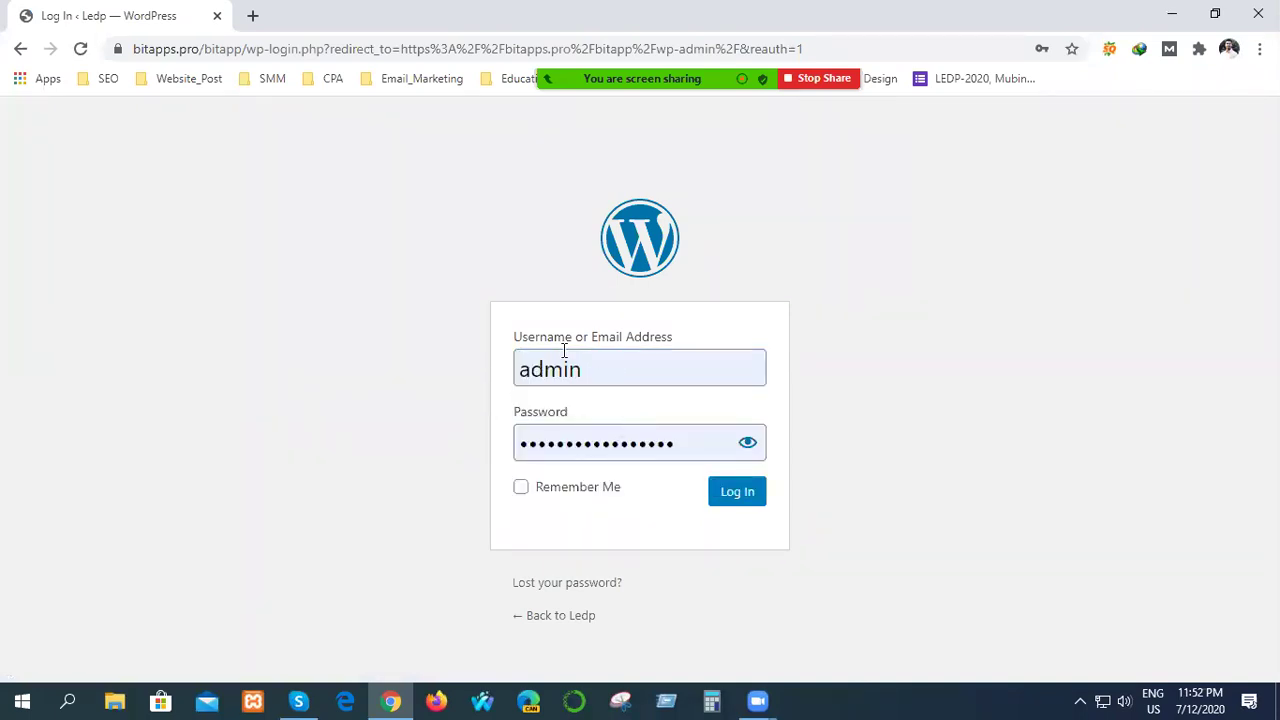
# Log in with Remember Me ticked and scroll through the Dashboard widgets and back up.
pyautogui.click(523, 489)
pyautogui.click(755, 495)
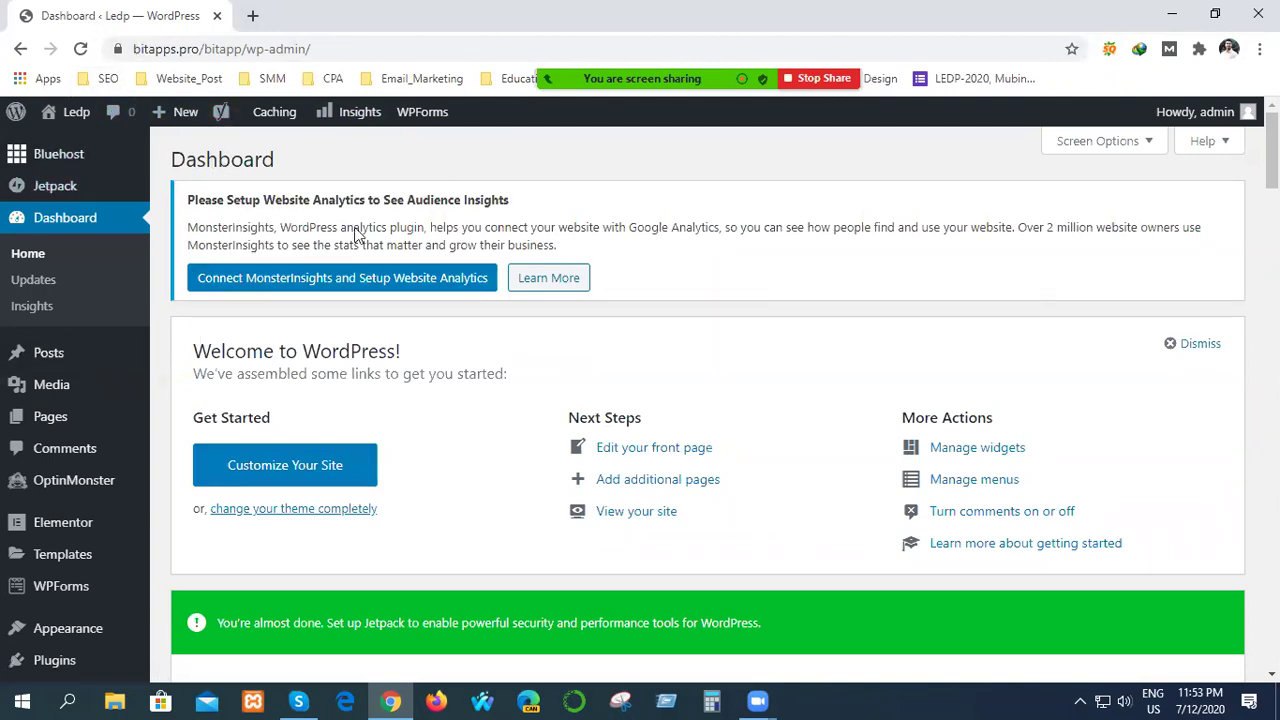
pyautogui.scroll(-3, 450, 390)
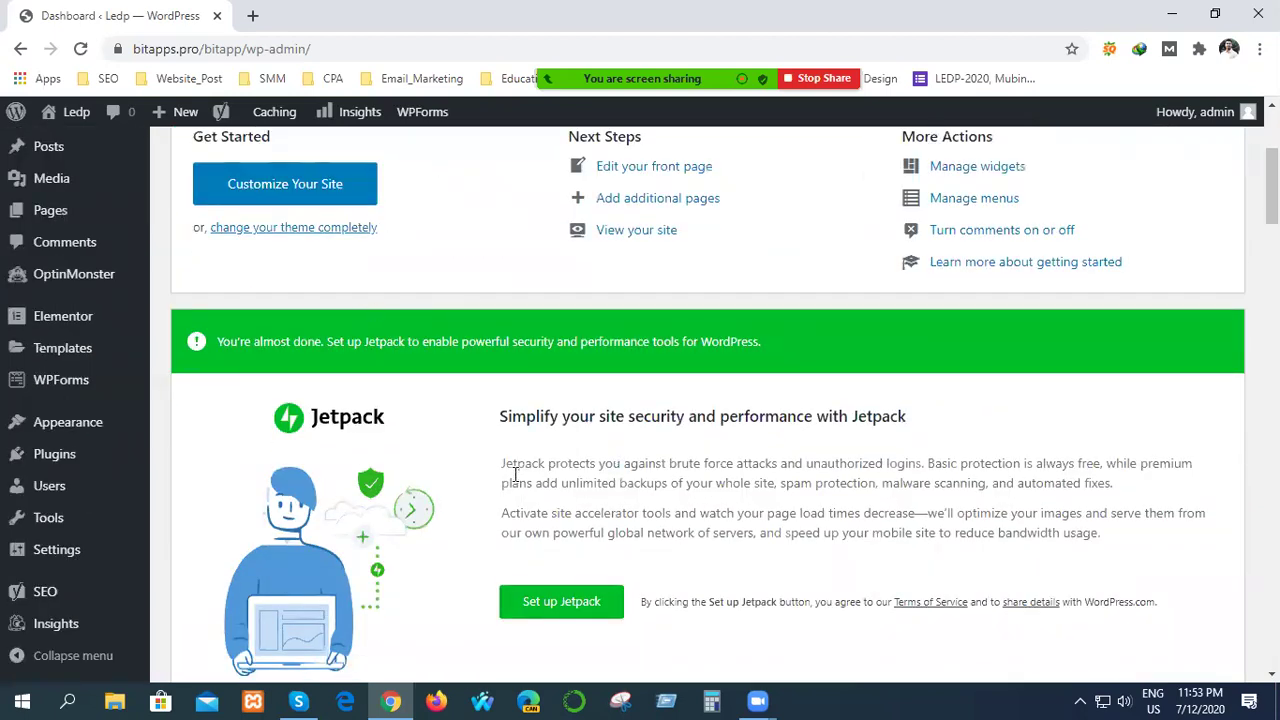
pyautogui.scroll(-5, 634, 457)
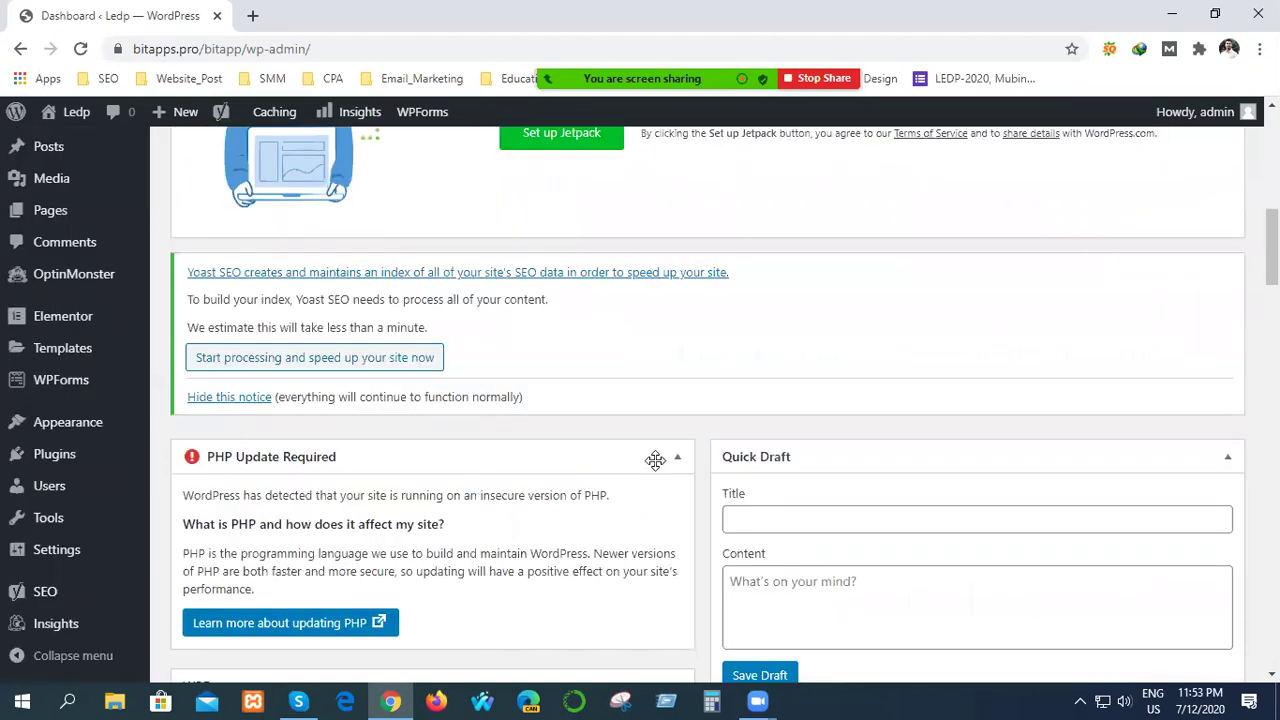
pyautogui.scroll(-3, 654, 449)
pyautogui.scroll(-8, 449, 517)
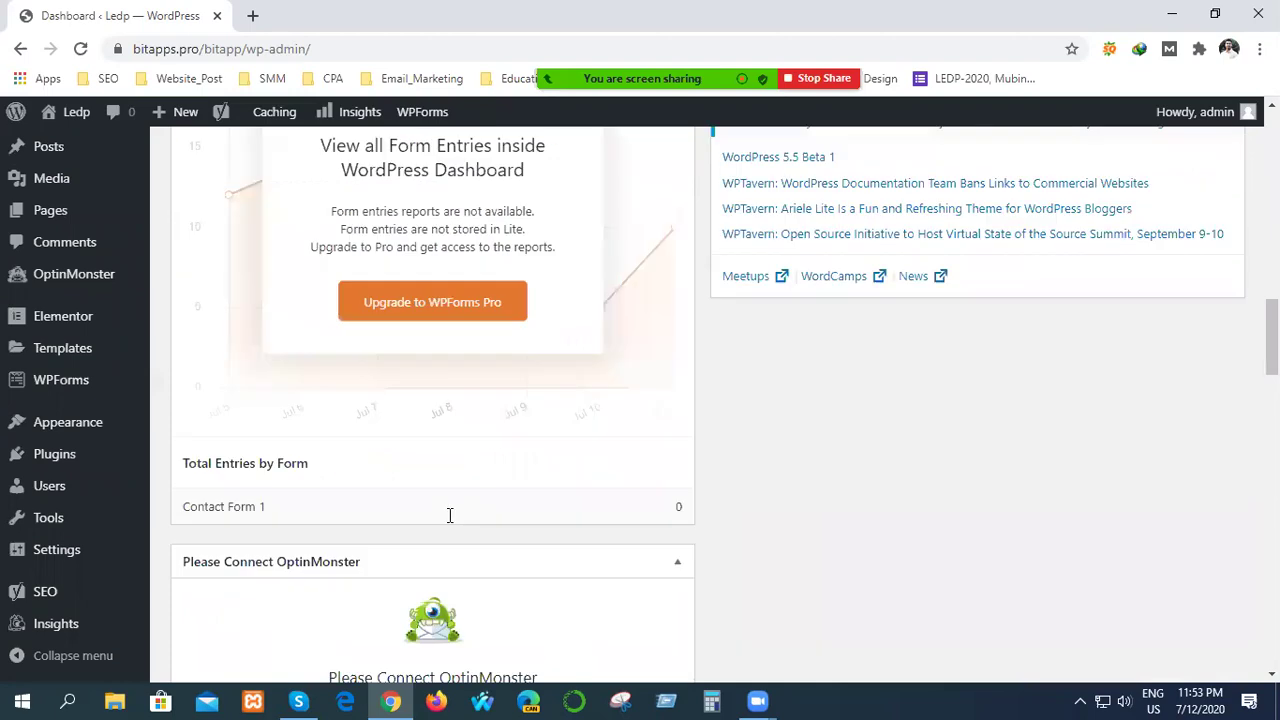
pyautogui.scroll(15, 430, 523)
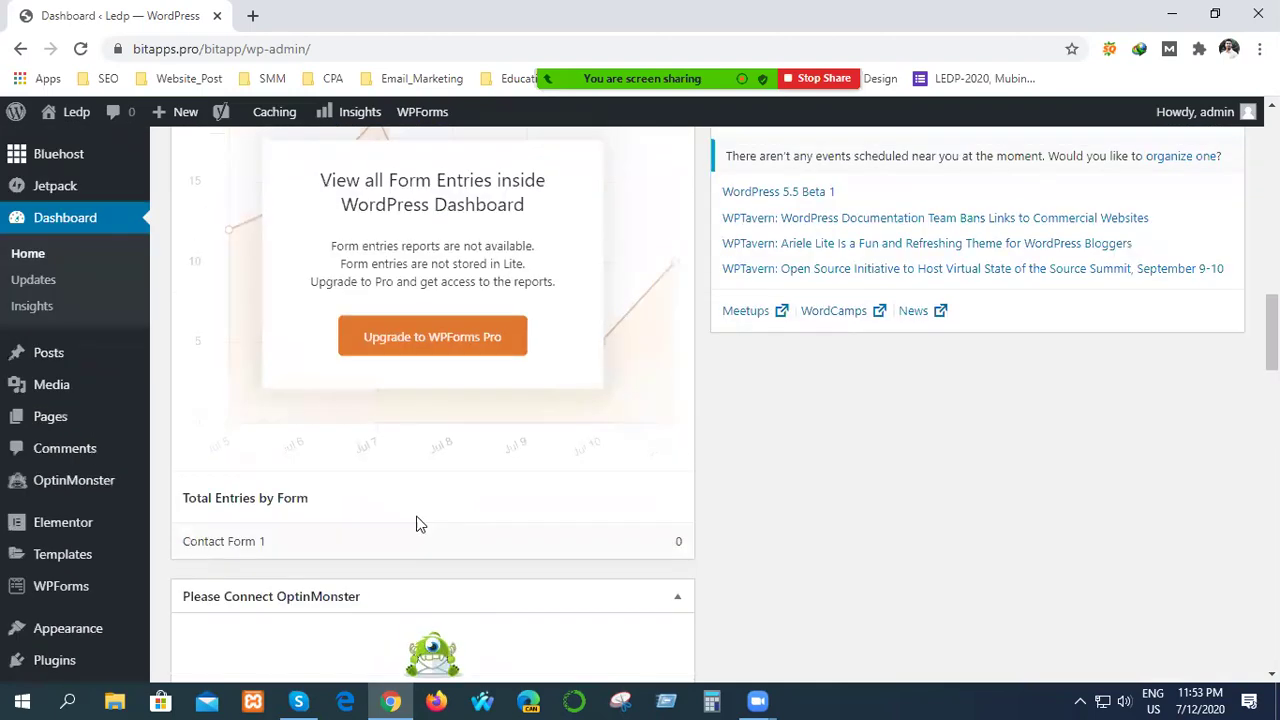
pyautogui.scroll(2, 410, 523)
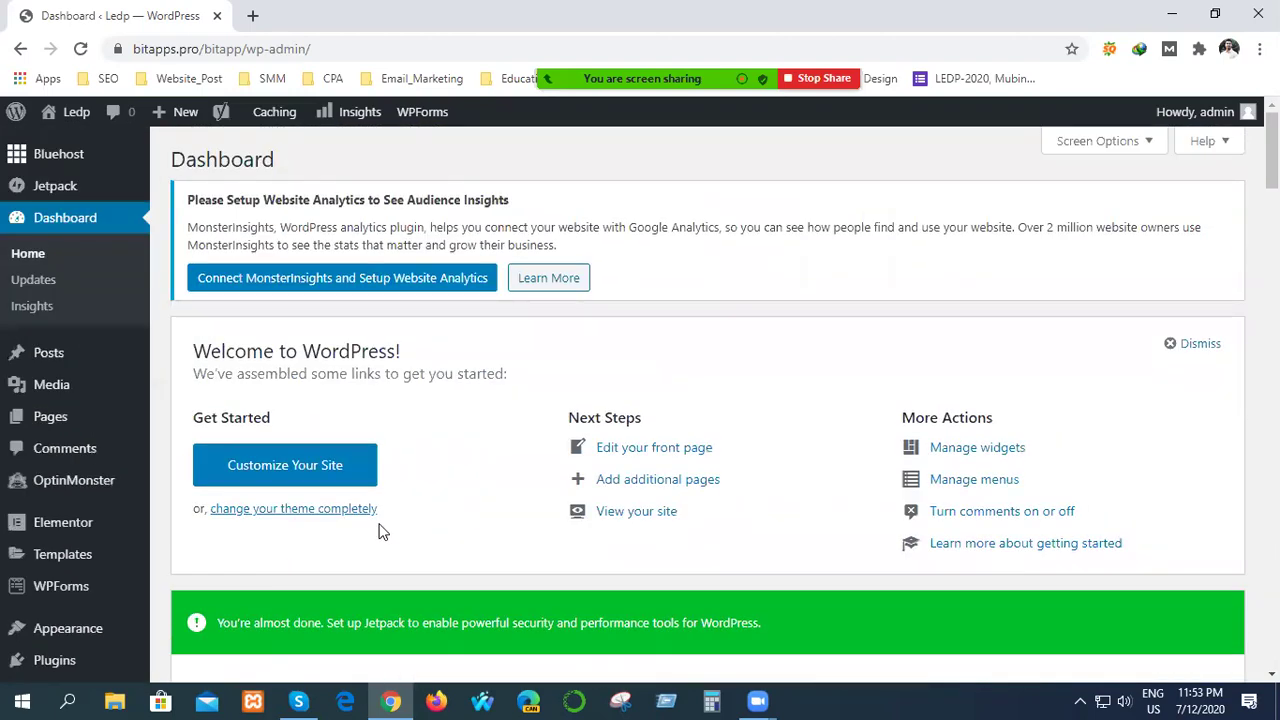
# Open the Ledp training site link from the Skype chat in a new browser tab.
pyautogui.click(253, 17)
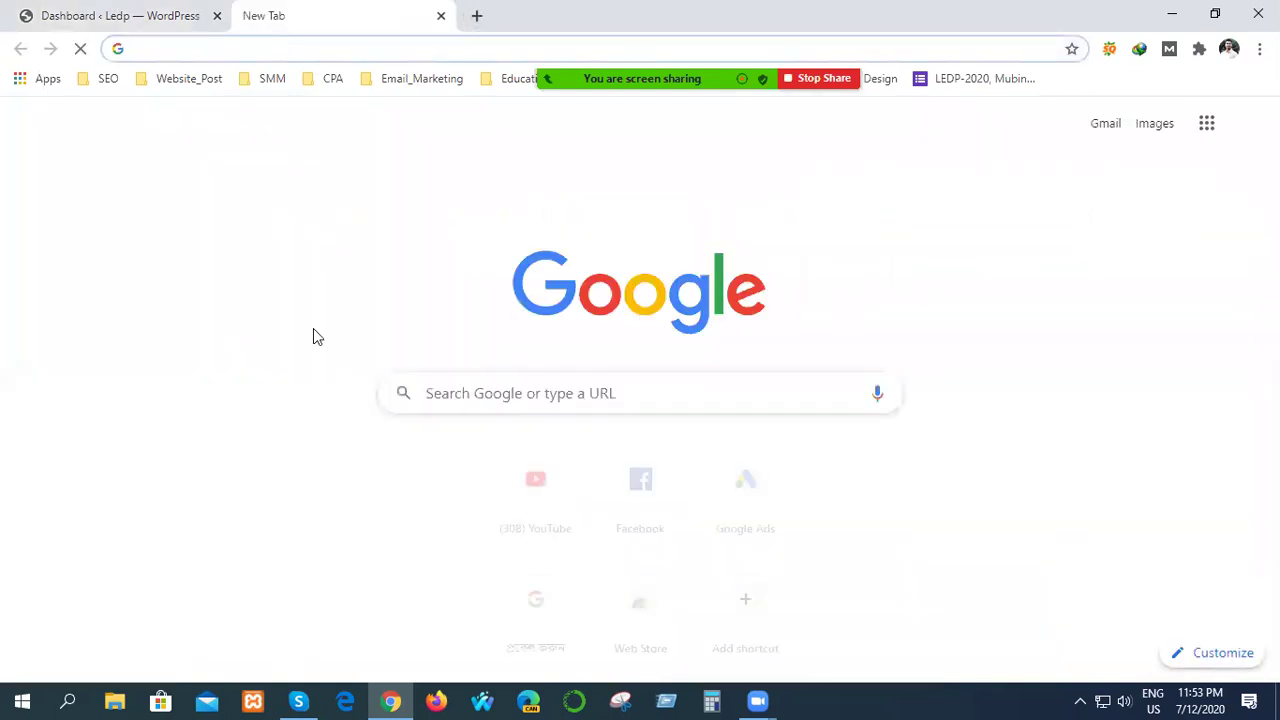
pyautogui.click(300, 700)
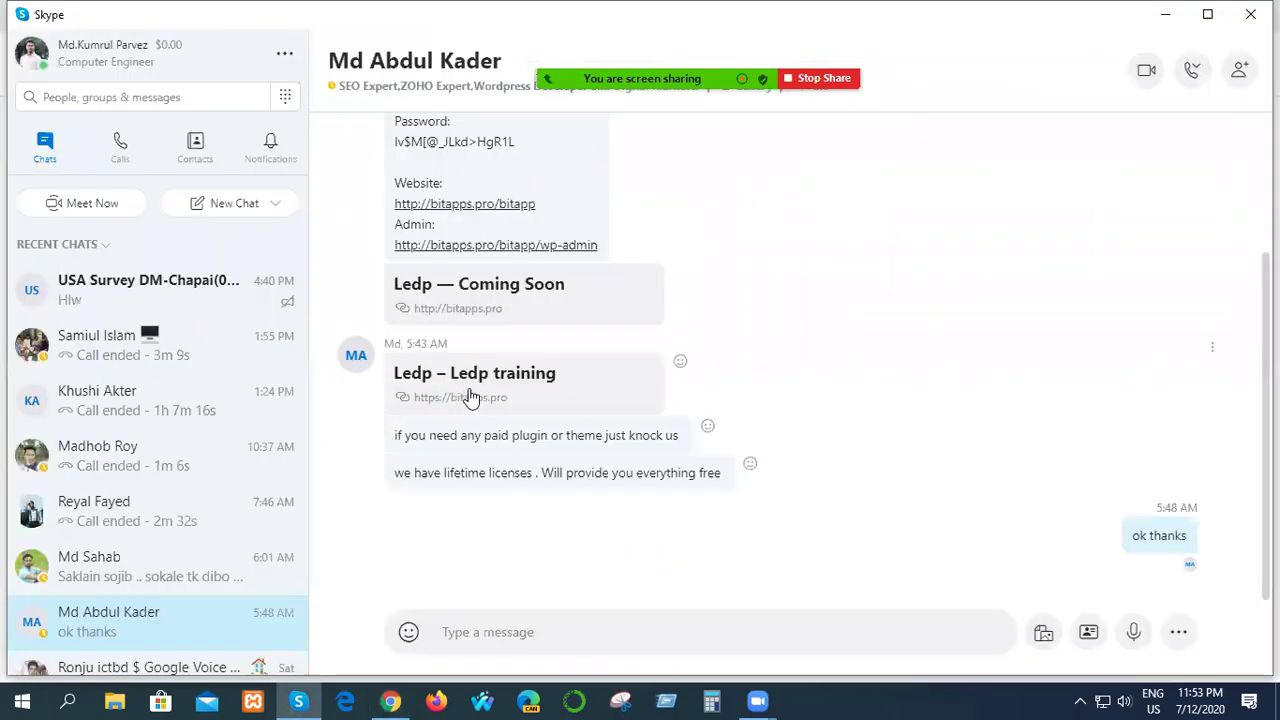
pyautogui.click(472, 385)
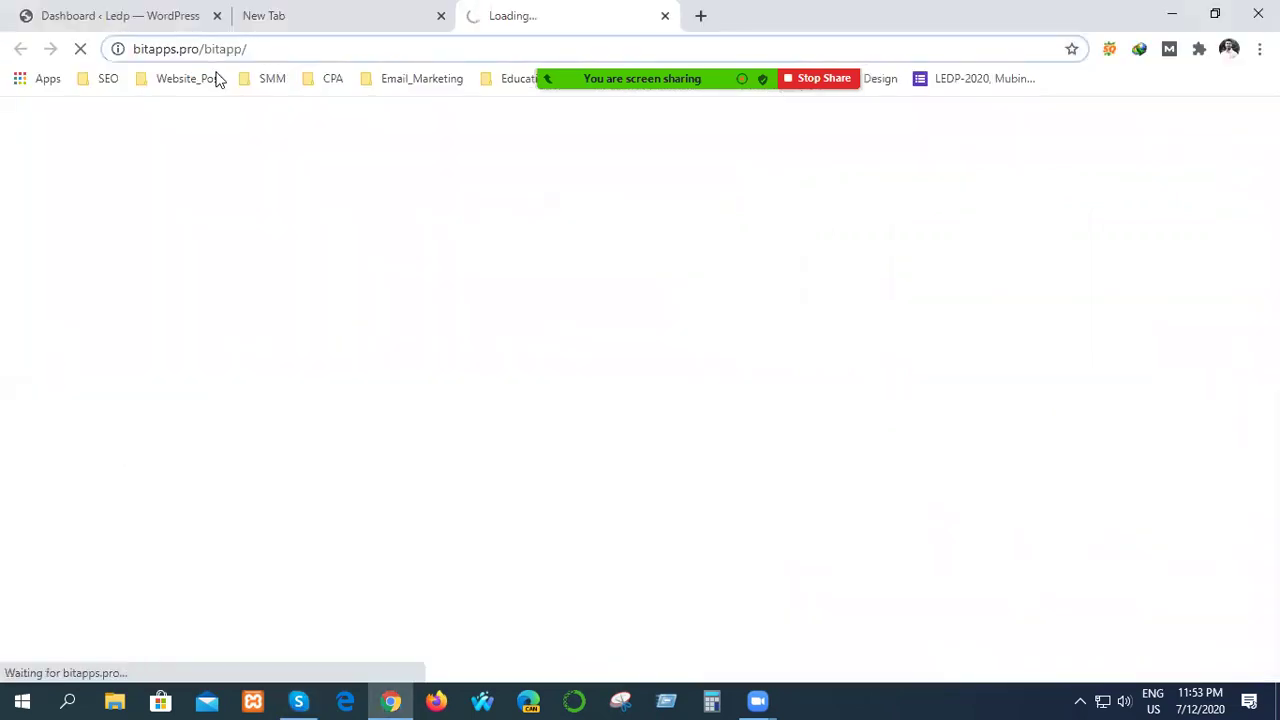
pyautogui.click(406, 15)
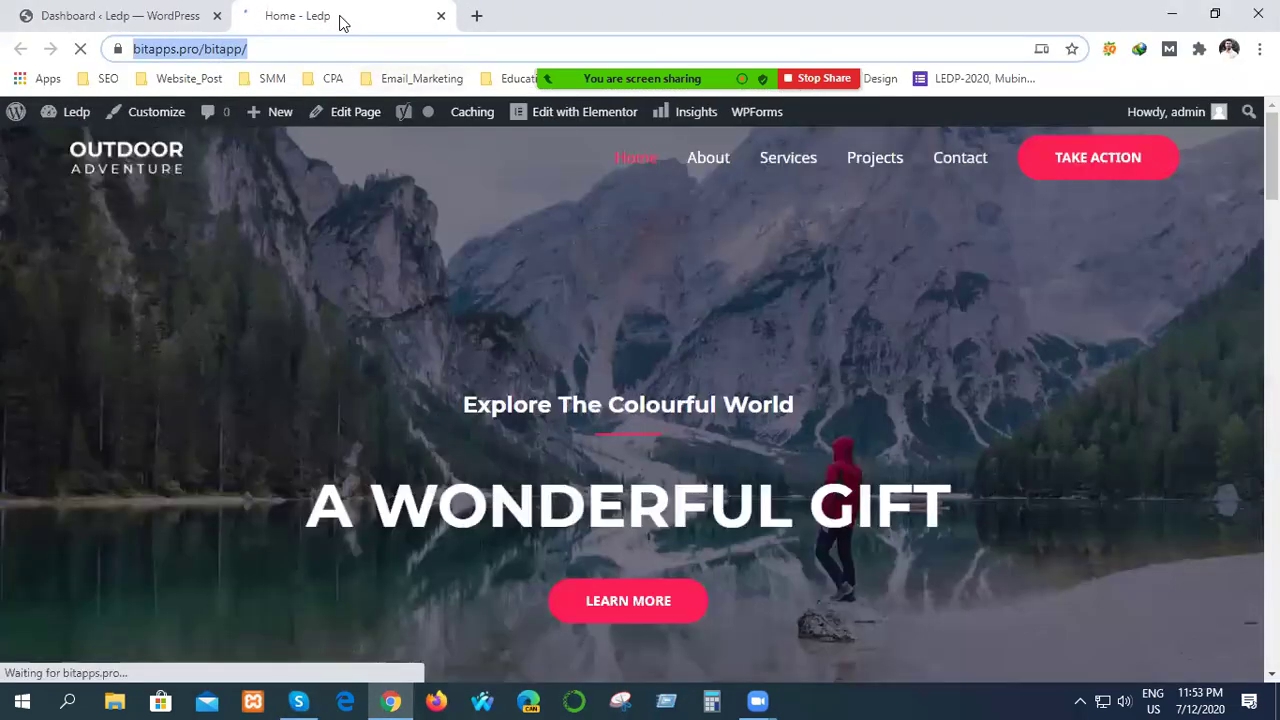
# Scroll through the live Outdoor Adventure home page, then return to the Dashboard tab.
pyautogui.scroll(-15, 454, 388)
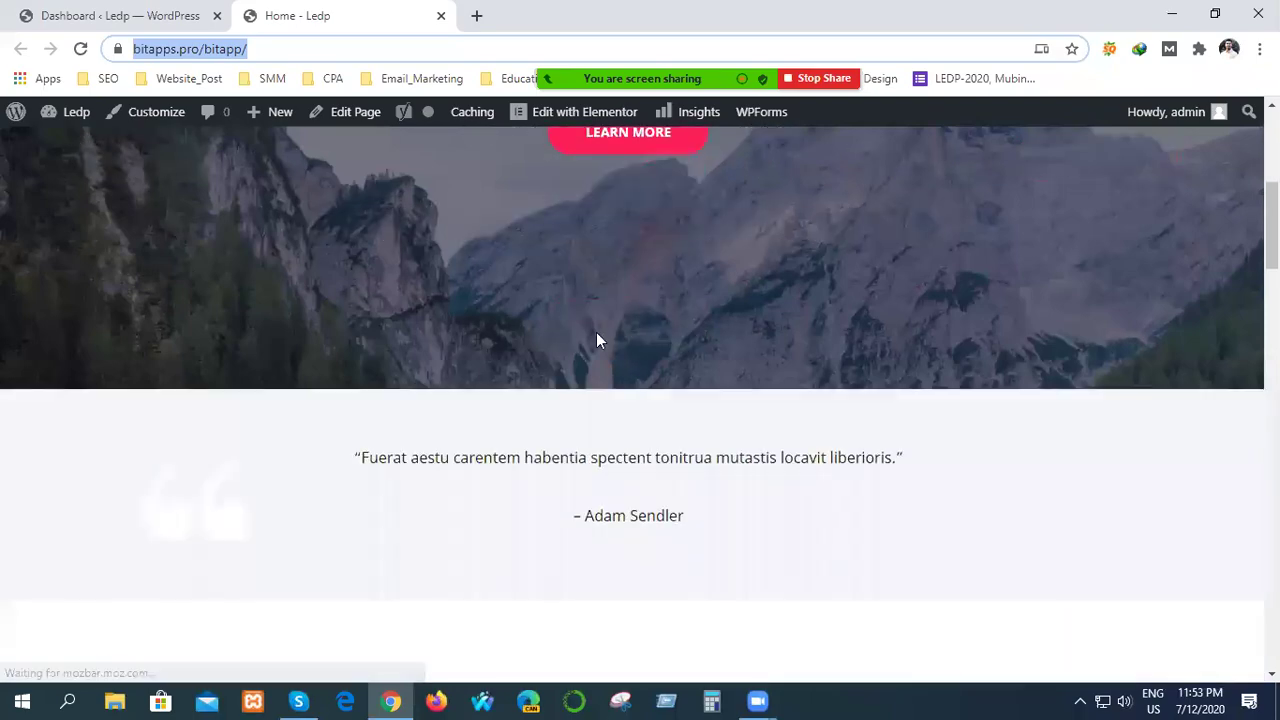
pyautogui.scroll(-10, 431, 356)
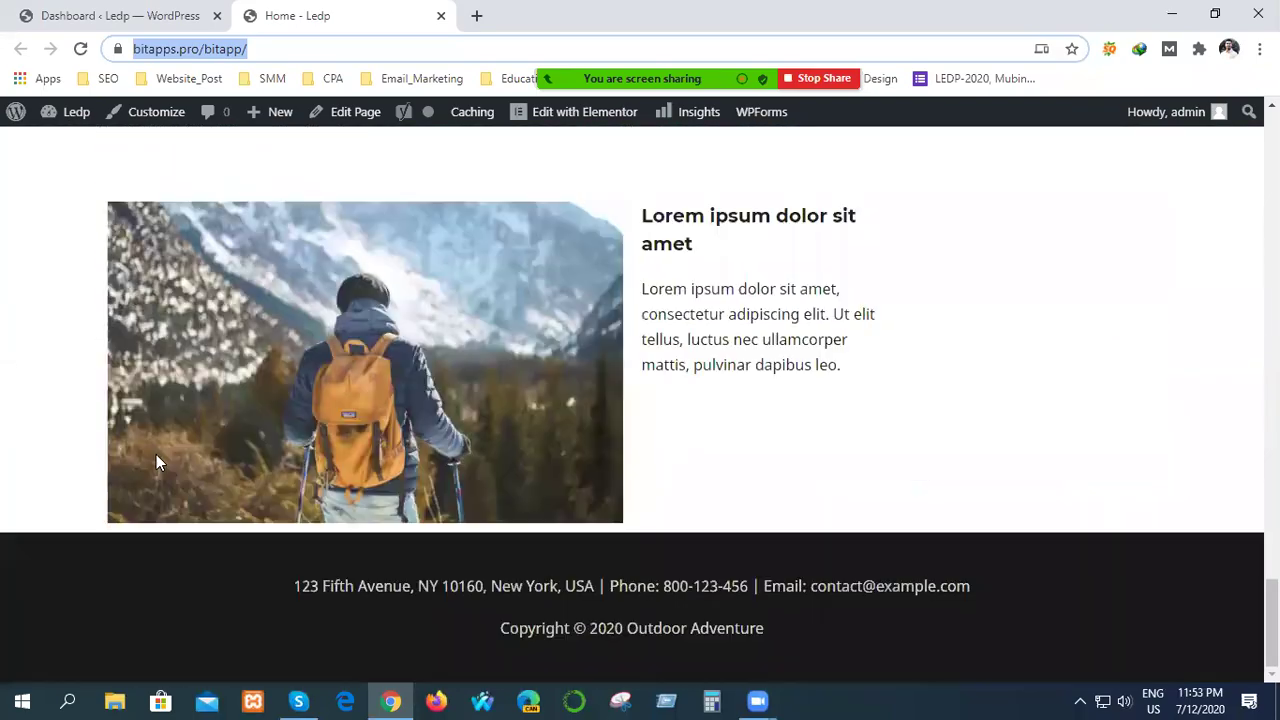
pyautogui.scroll(8, 156, 454)
pyautogui.scroll(10, 156, 454)
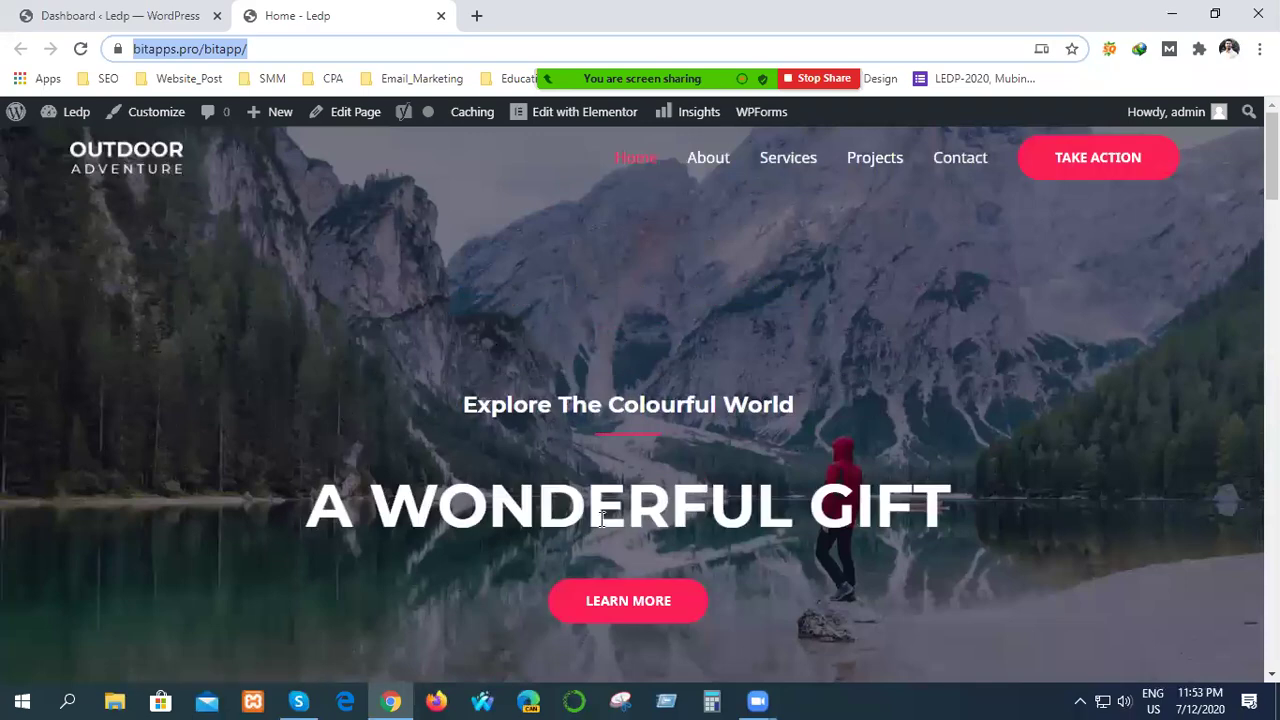
pyautogui.scroll(-12, 605, 512)
pyautogui.scroll(-8, 616, 510)
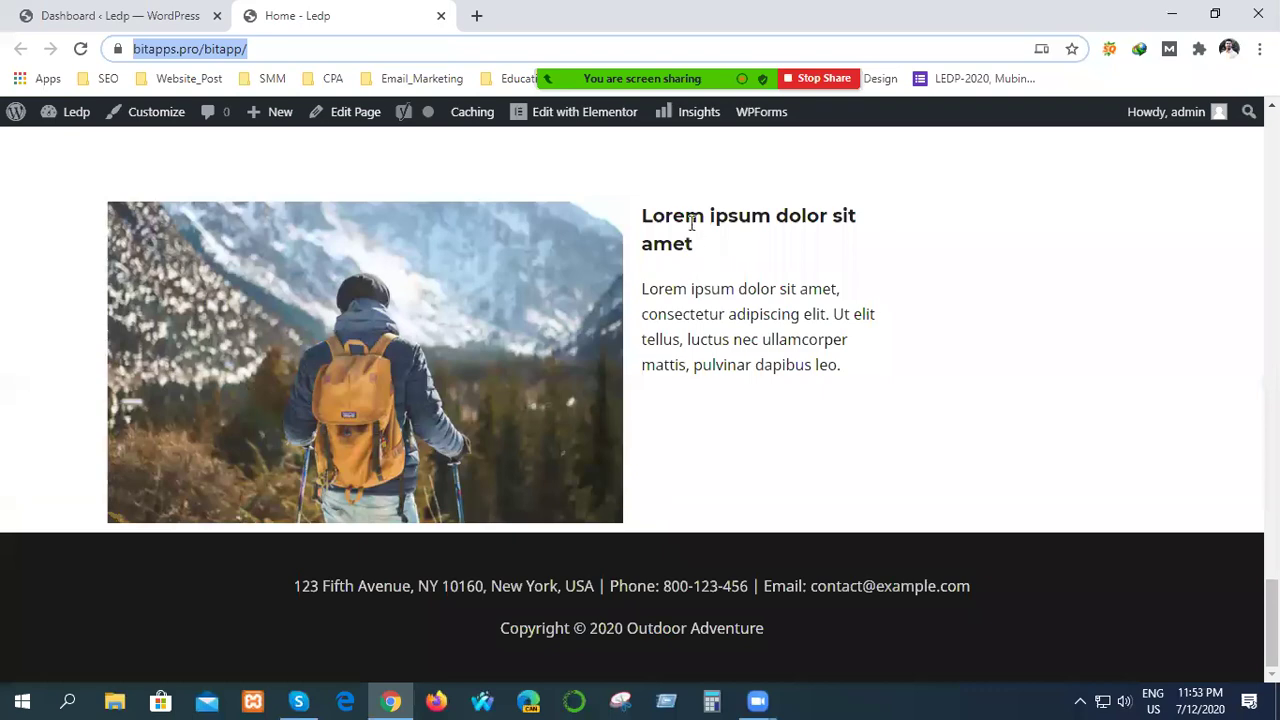
pyautogui.click(490, 308)
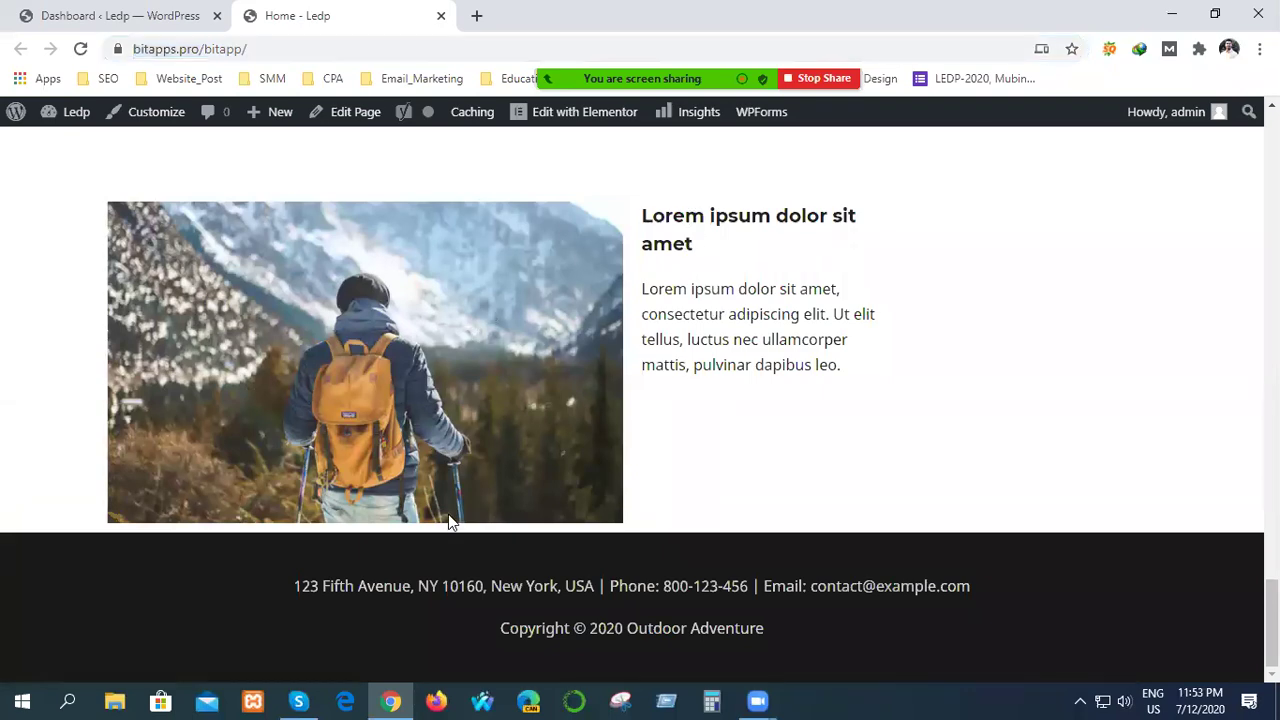
pyautogui.scroll(10, 445, 510)
pyautogui.scroll(3, 448, 500)
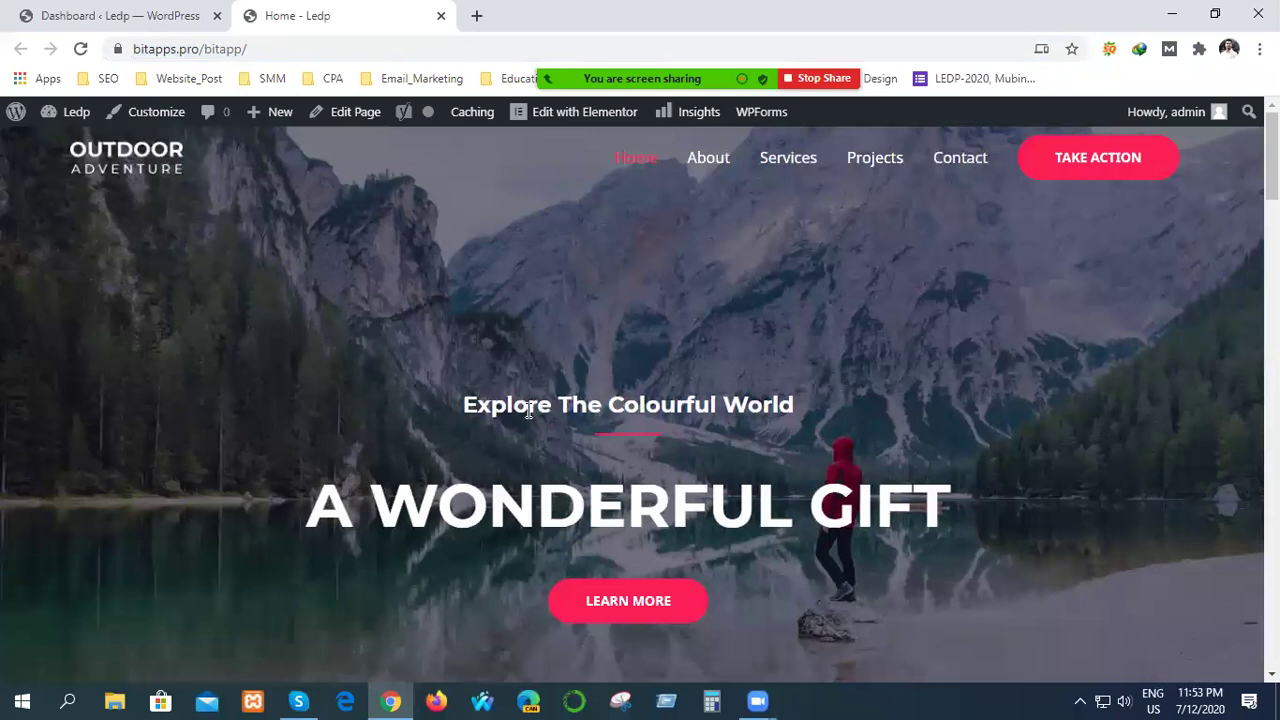
pyautogui.click(143, 15)
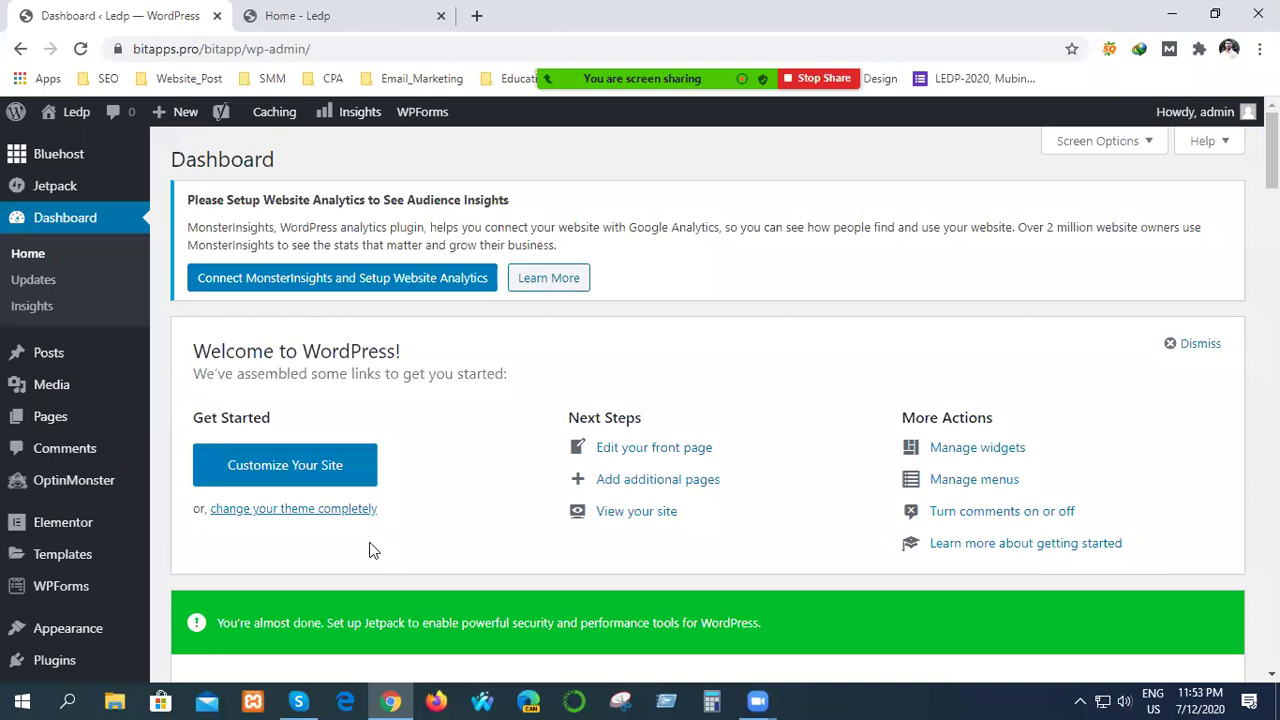
# Go to Posts > All Posts and start a new post with Add New.
pyautogui.moveTo(28, 366)
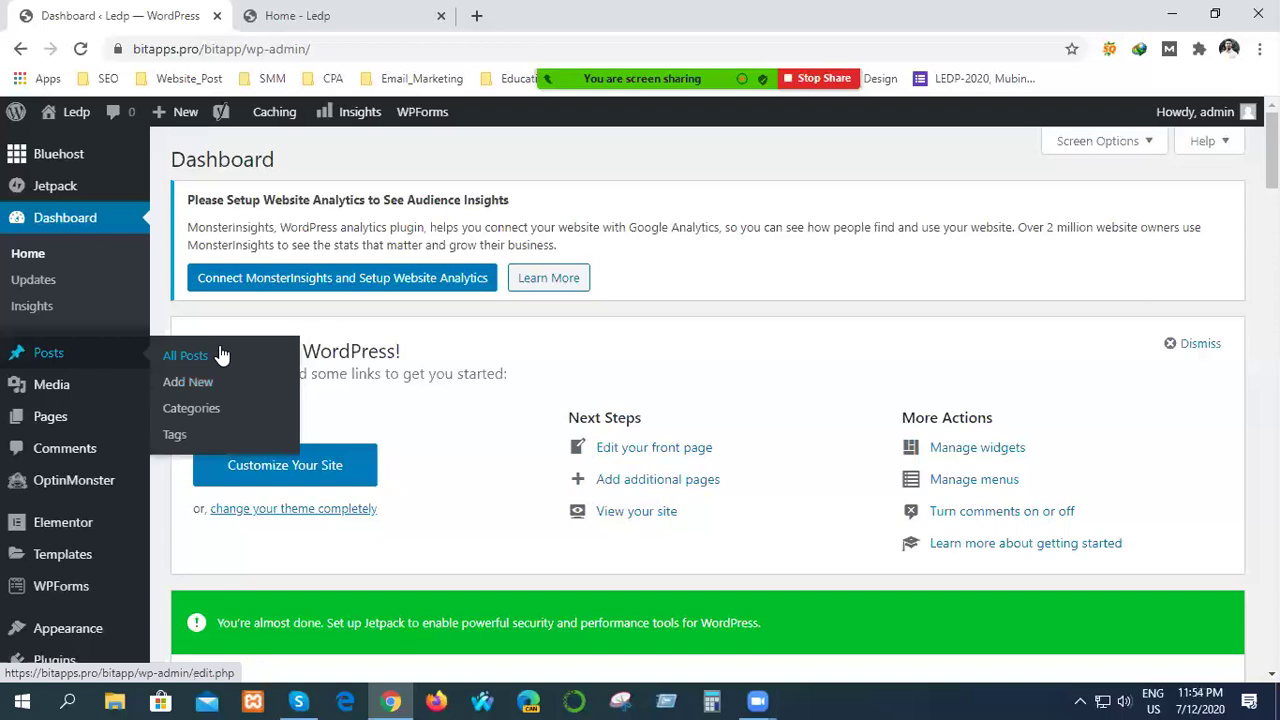
pyautogui.click(185, 356)
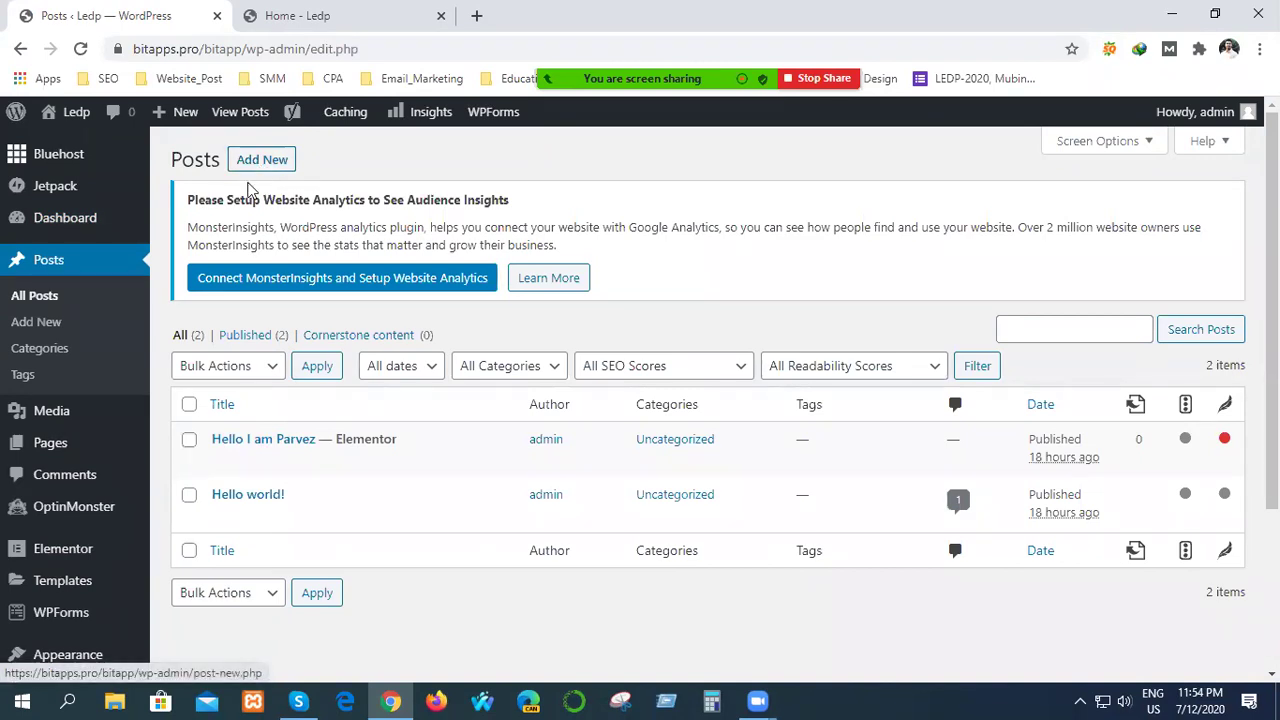
pyautogui.click(259, 163)
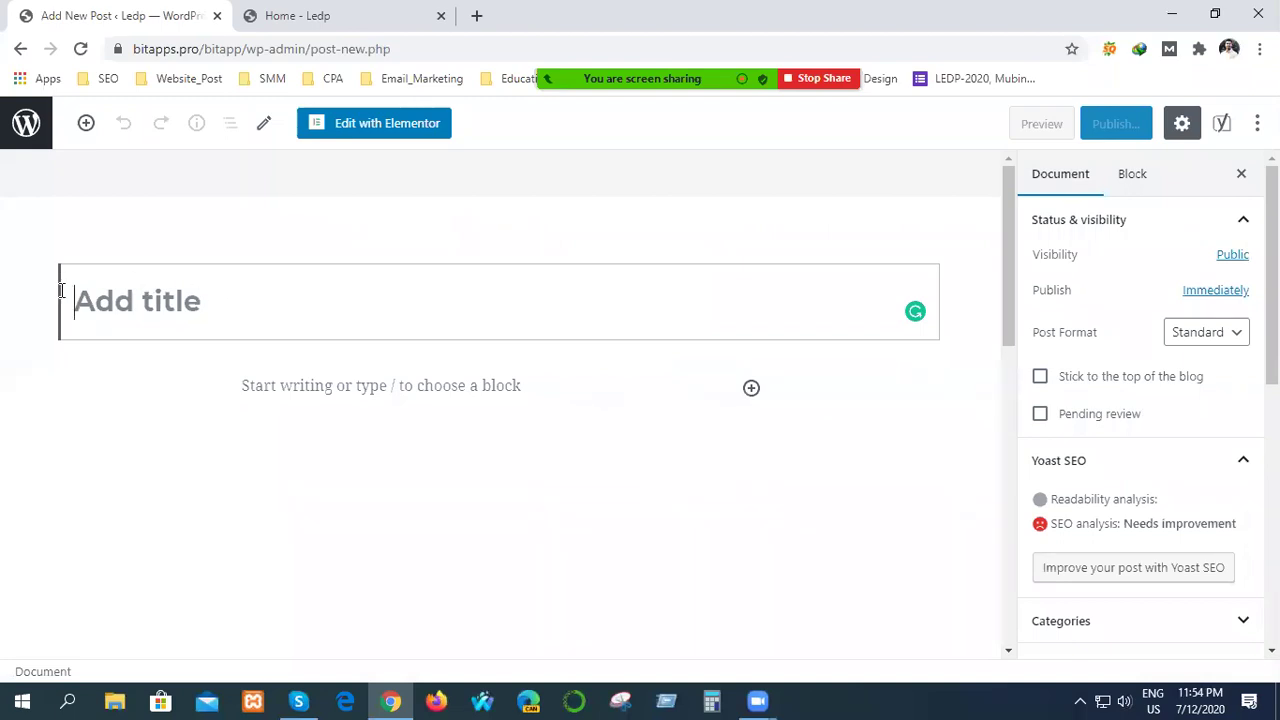
# Look over the empty new post, then put the caret in the title and the empty paragraph block.
pyautogui.click(355, 385)
pyautogui.scroll(-5, 452, 598)
pyautogui.scroll(-3, 455, 605)
pyautogui.scroll(3, 457, 603)
pyautogui.scroll(-1, 457, 603)
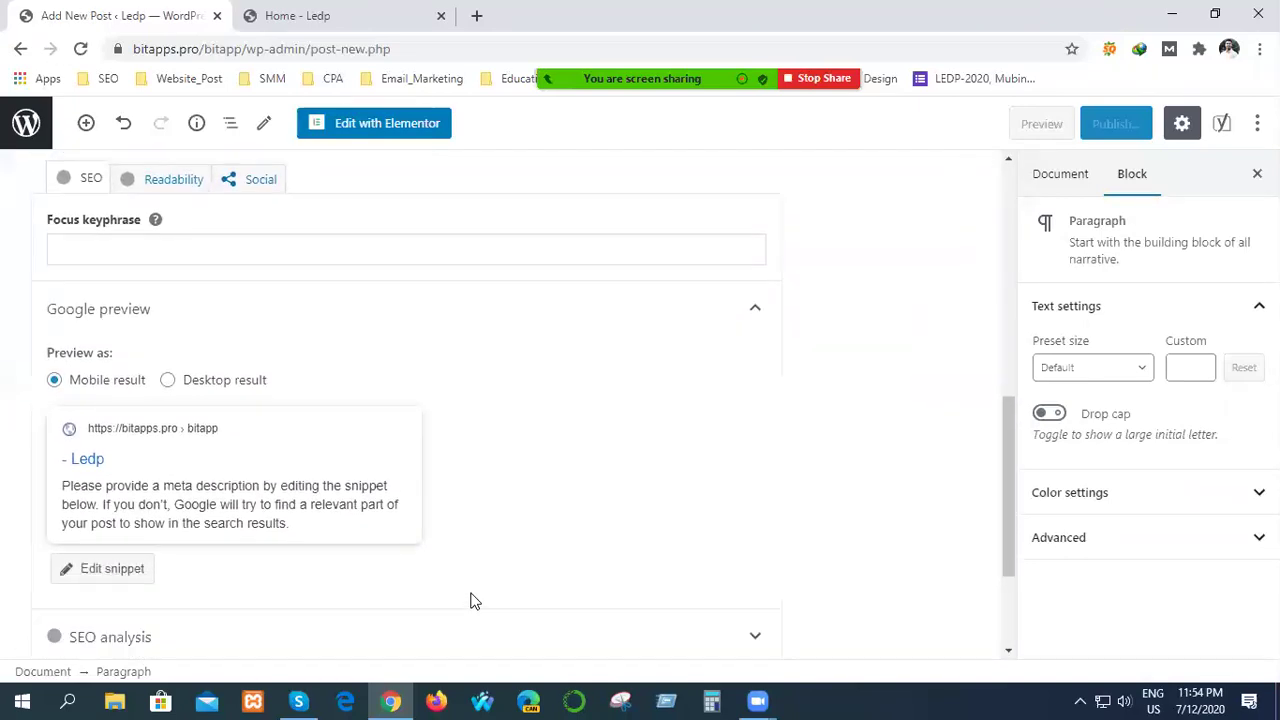
pyautogui.scroll(1, 470, 600)
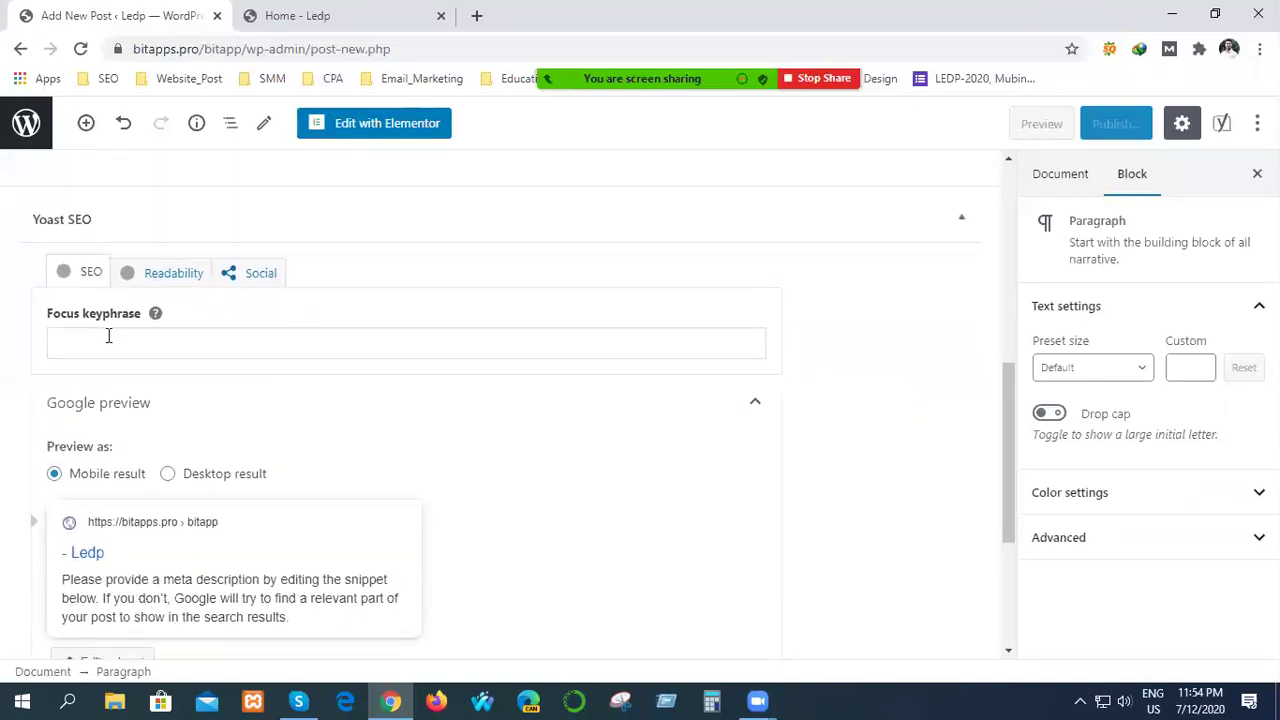
pyautogui.scroll(3, 249, 489)
pyautogui.scroll(-3, 274, 517)
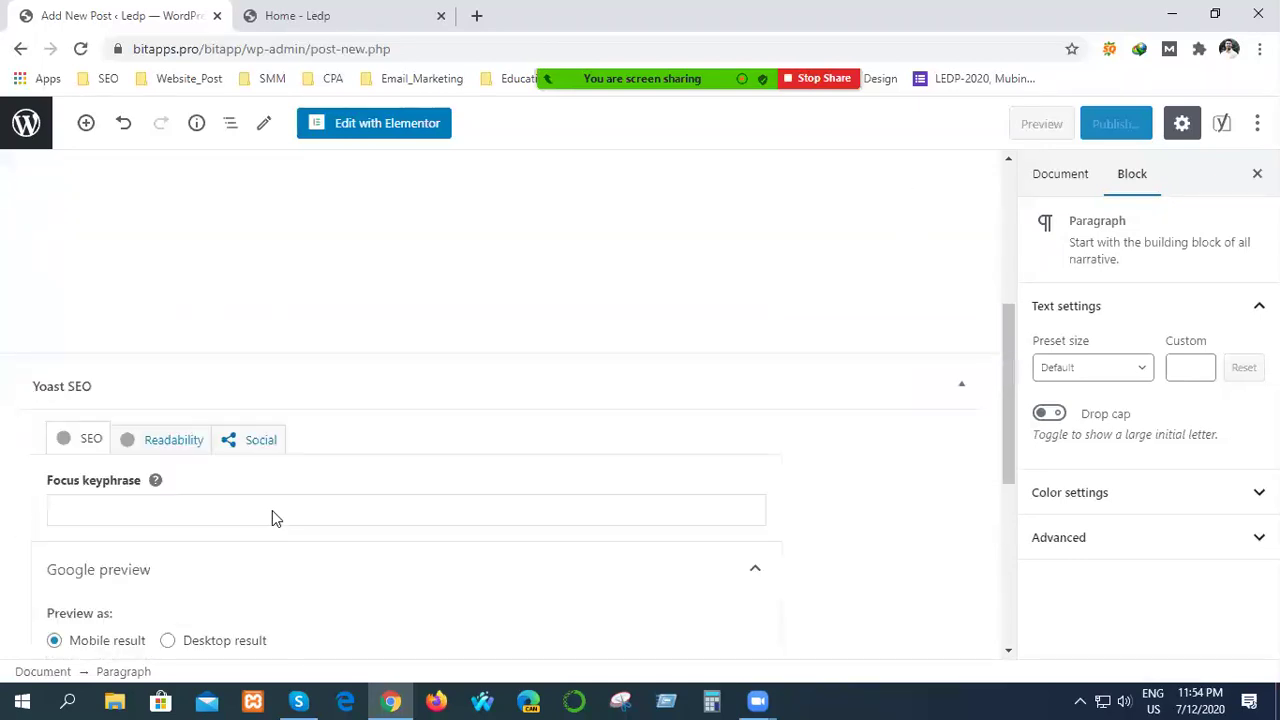
pyautogui.scroll(-3, 566, 580)
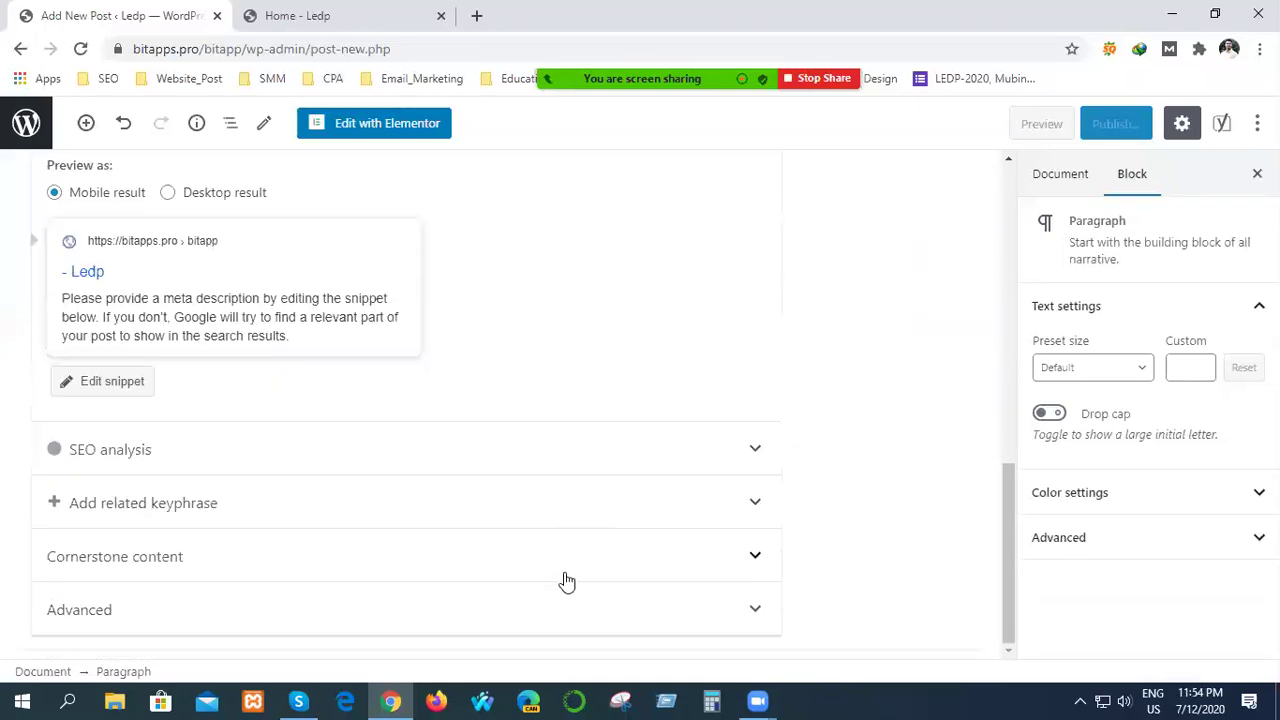
pyautogui.scroll(5, 566, 583)
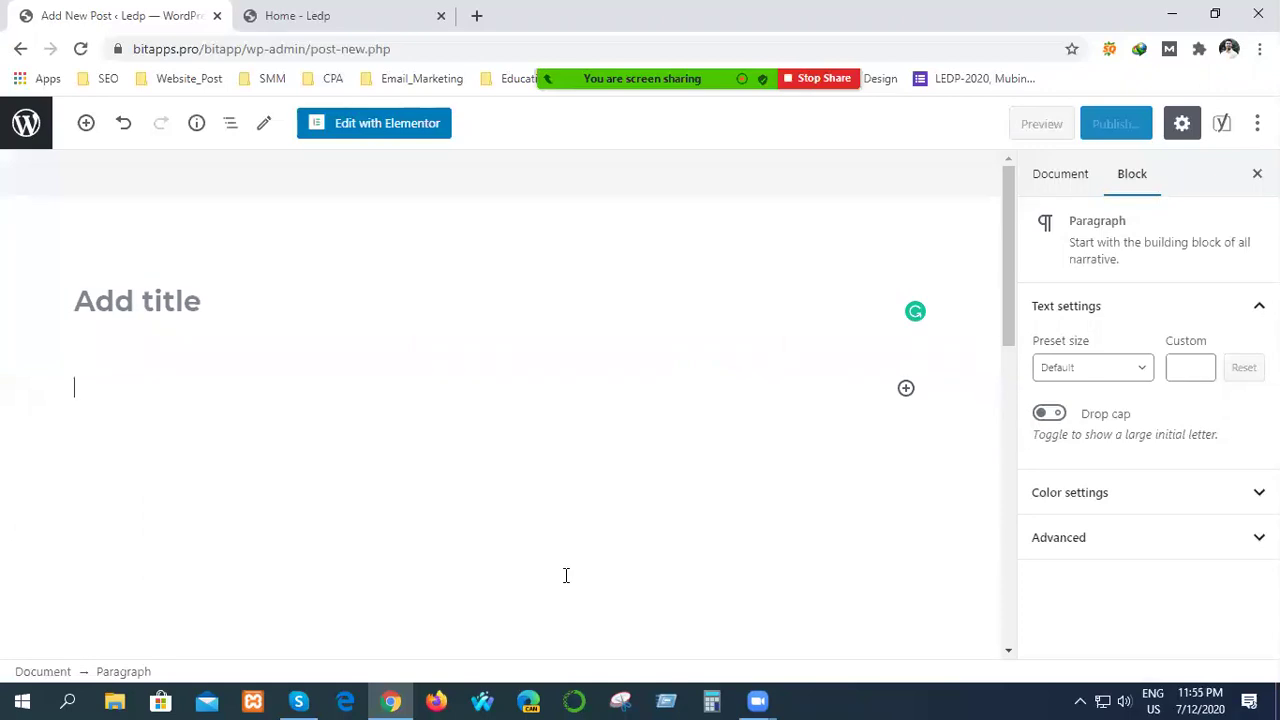
pyautogui.click(131, 304)
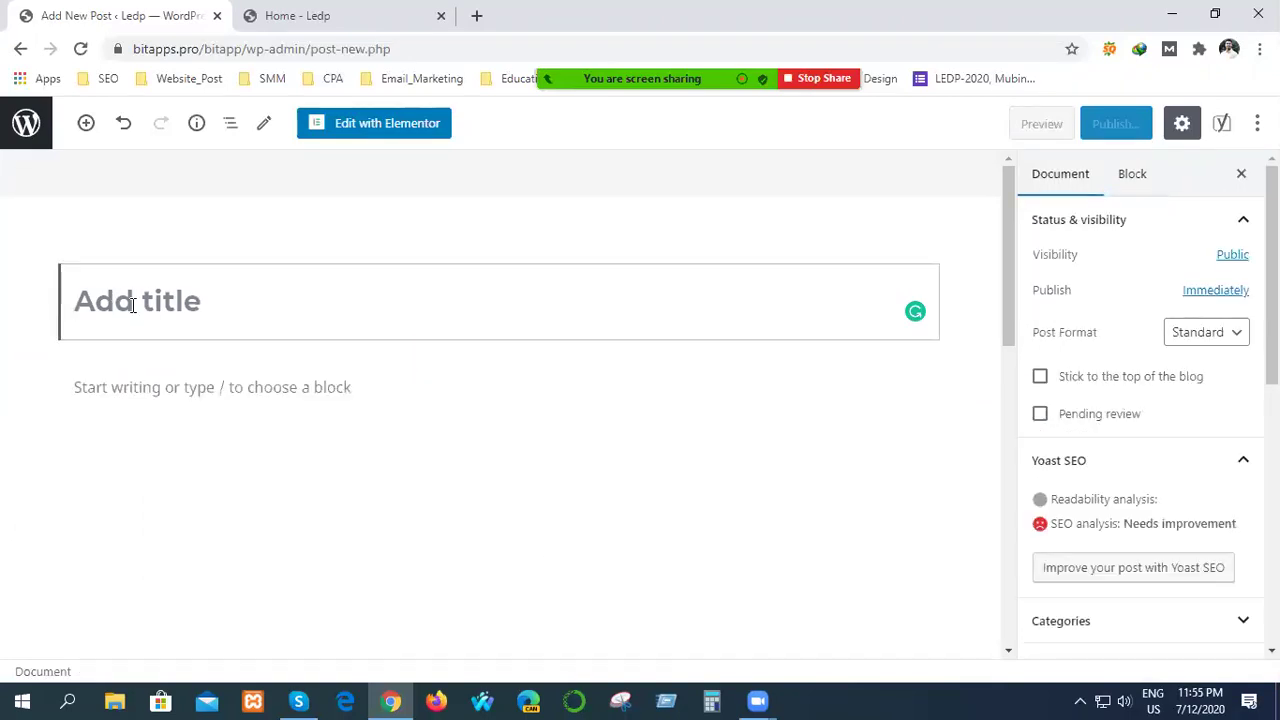
pyautogui.click(178, 391)
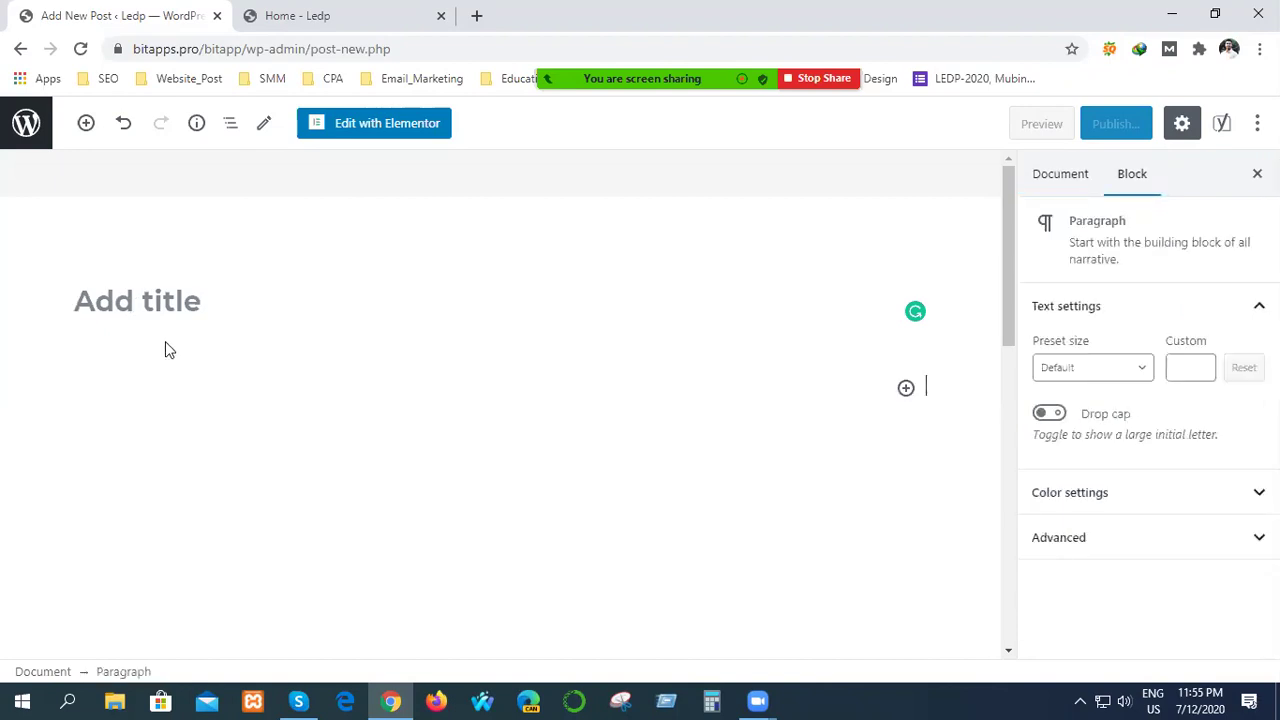
# Search Google for 'digital marketing' and open the Google Digital Garage course result.
pyautogui.click(476, 15)
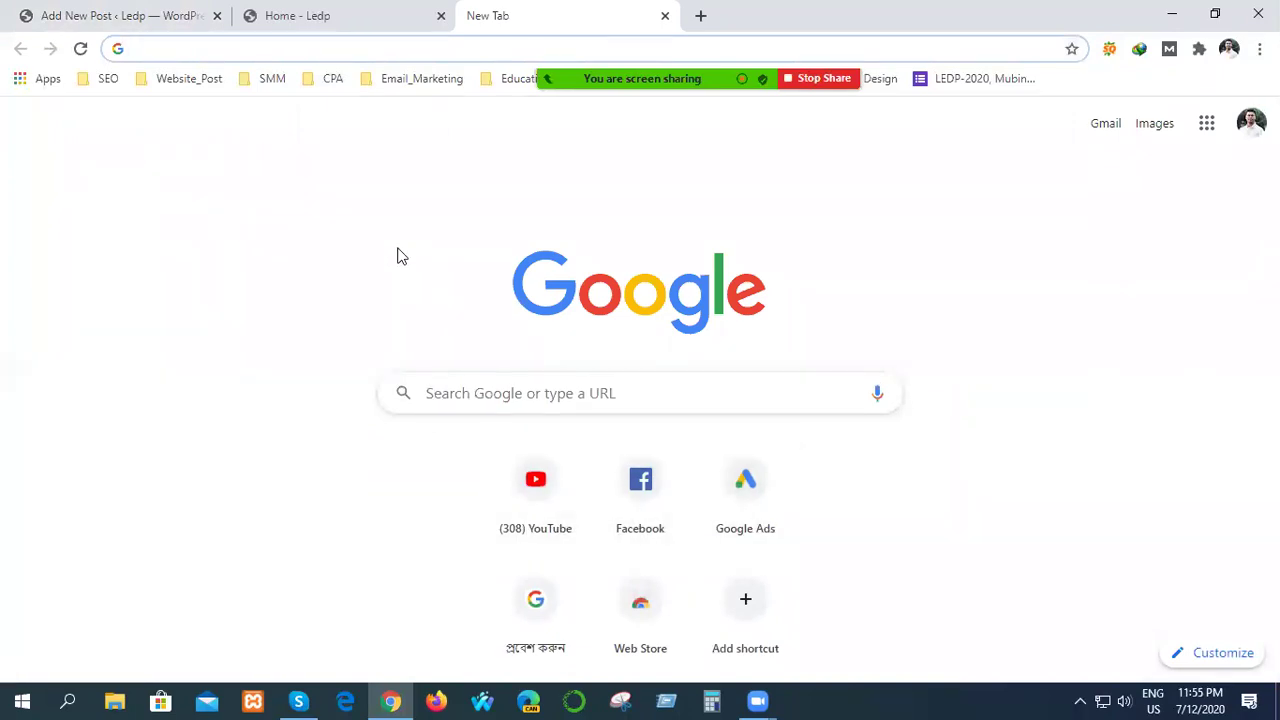
pyautogui.write('disruptiveadvertising.com')
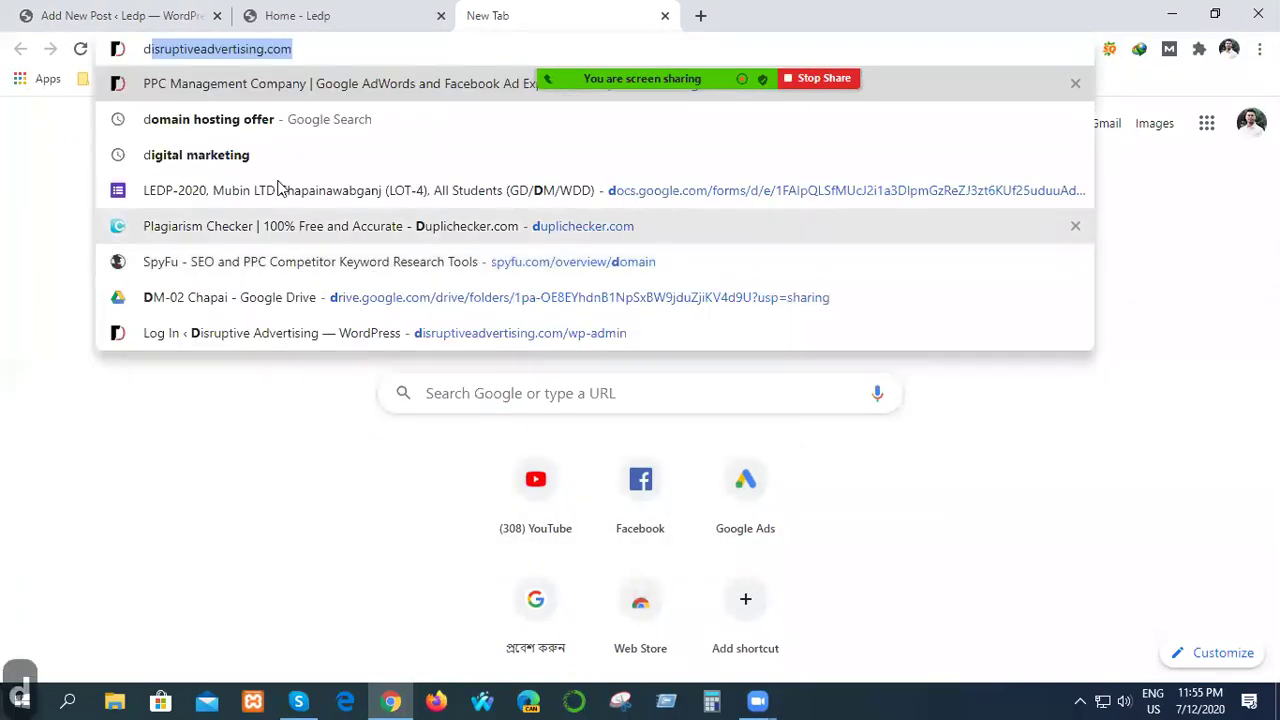
pyautogui.press('Down')
pyautogui.press('Down')
pyautogui.press('Return')
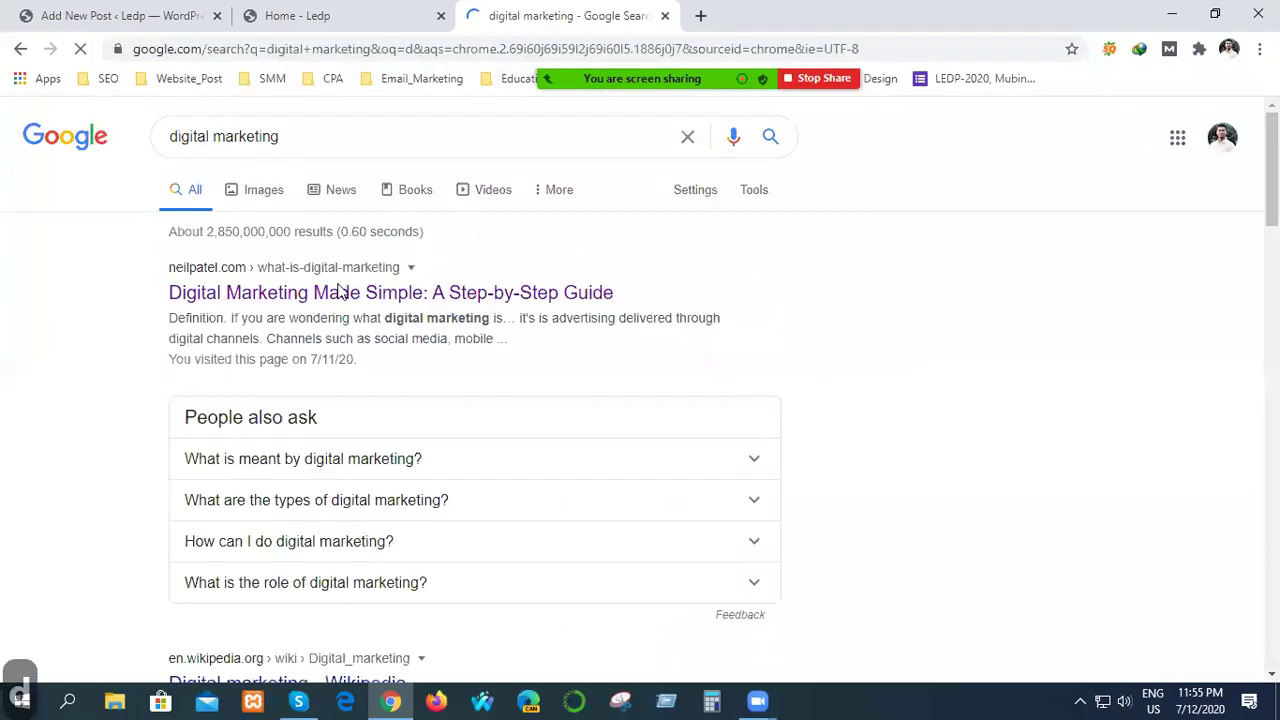
pyautogui.scroll(-3, 394, 340)
pyautogui.scroll(-3, 394, 349)
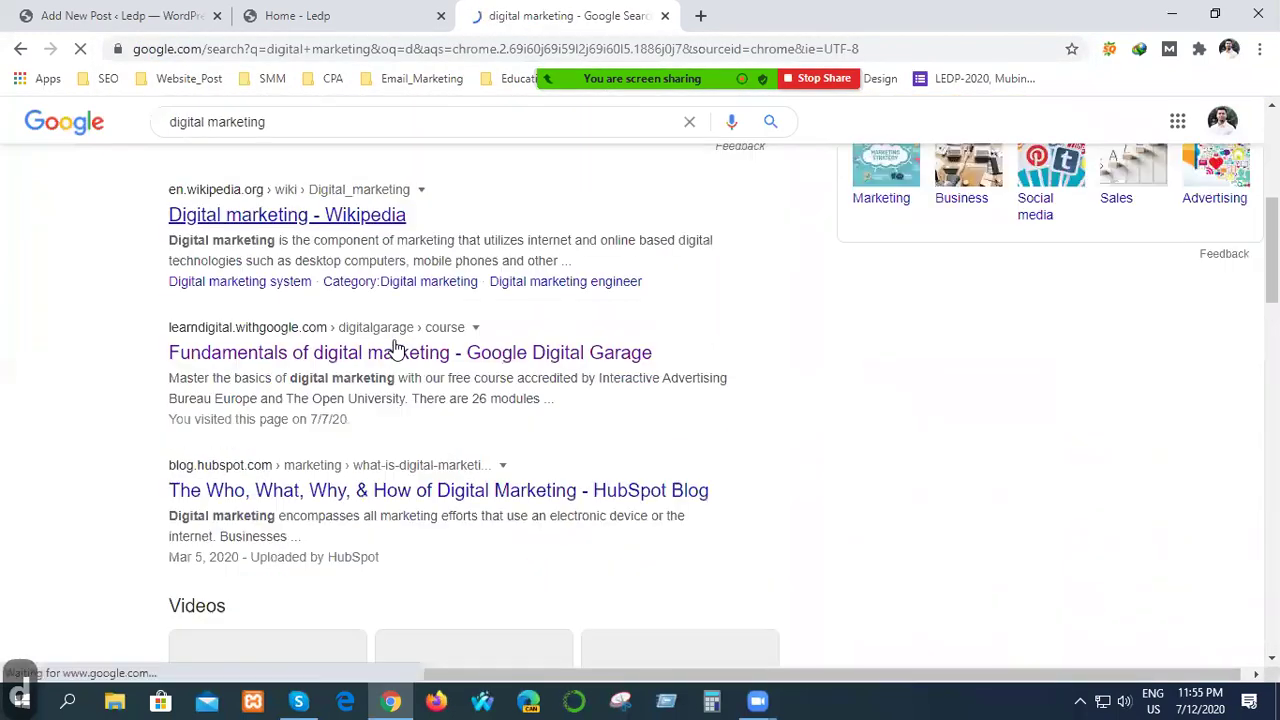
pyautogui.scroll(-2, 340, 362)
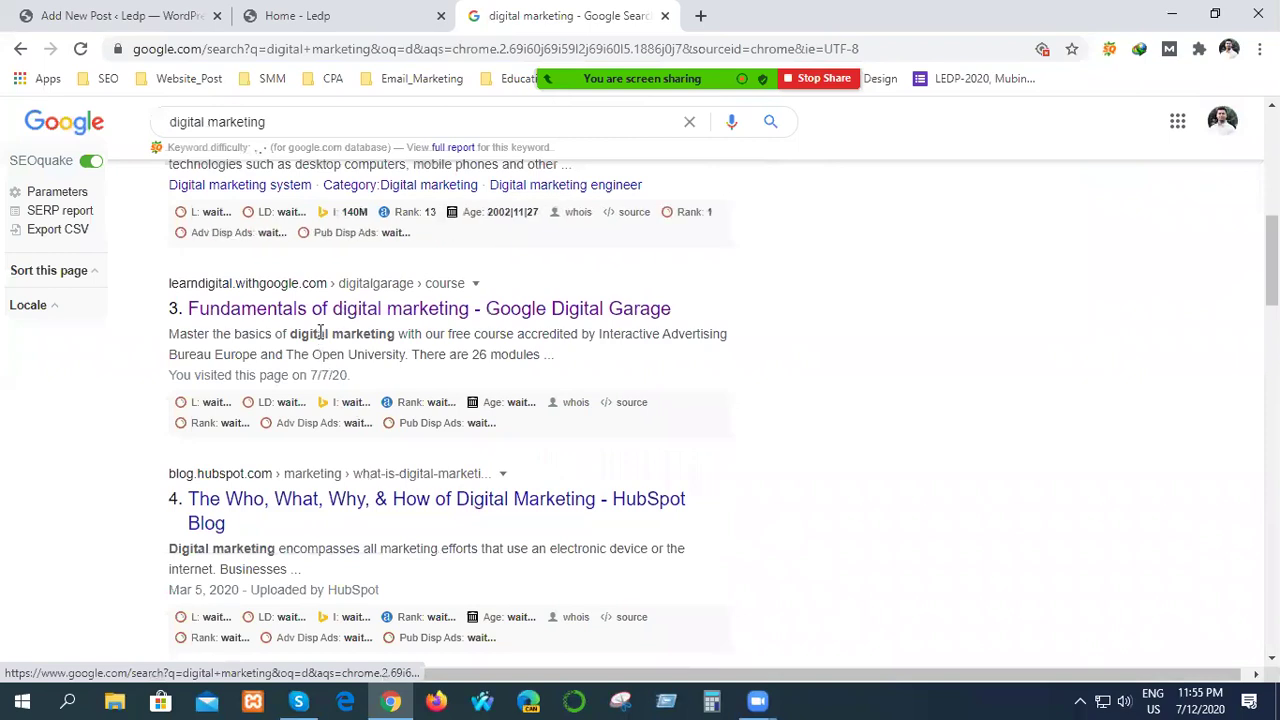
pyautogui.click(329, 318)
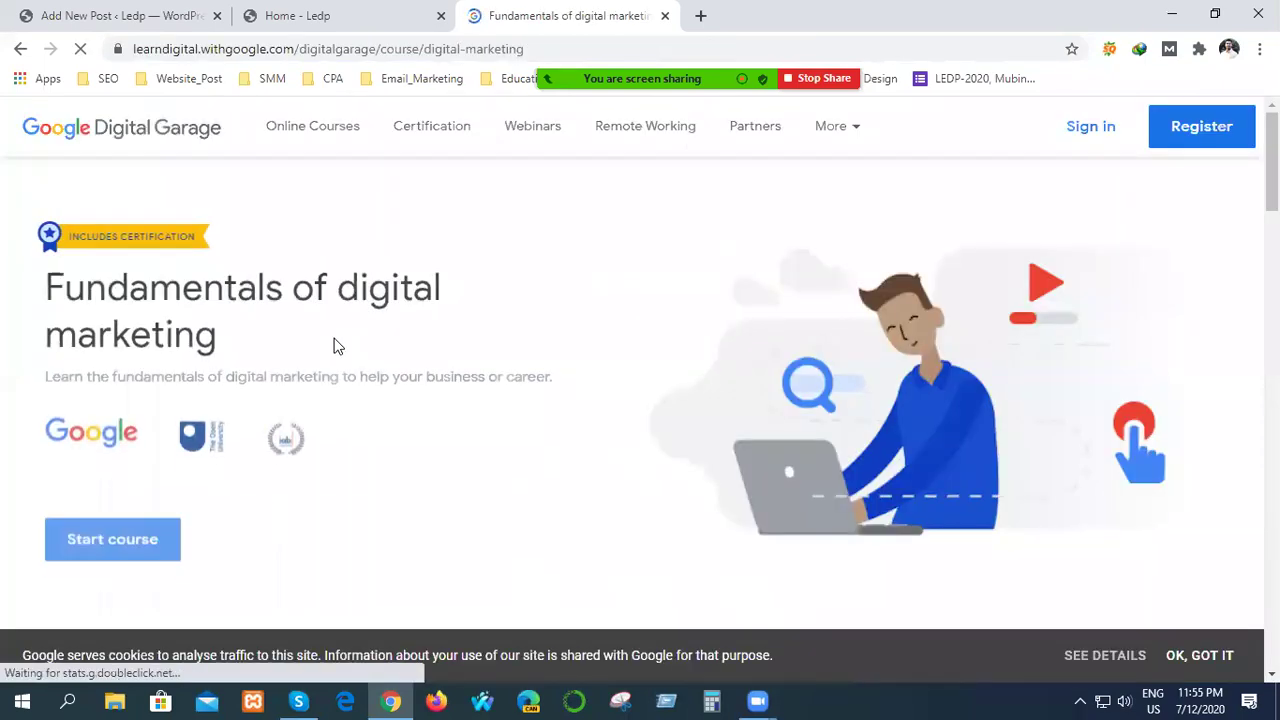
# Copy the About this course heading and description from the course page.
pyautogui.scroll(-8, 332, 340)
pyautogui.scroll(4, 334, 345)
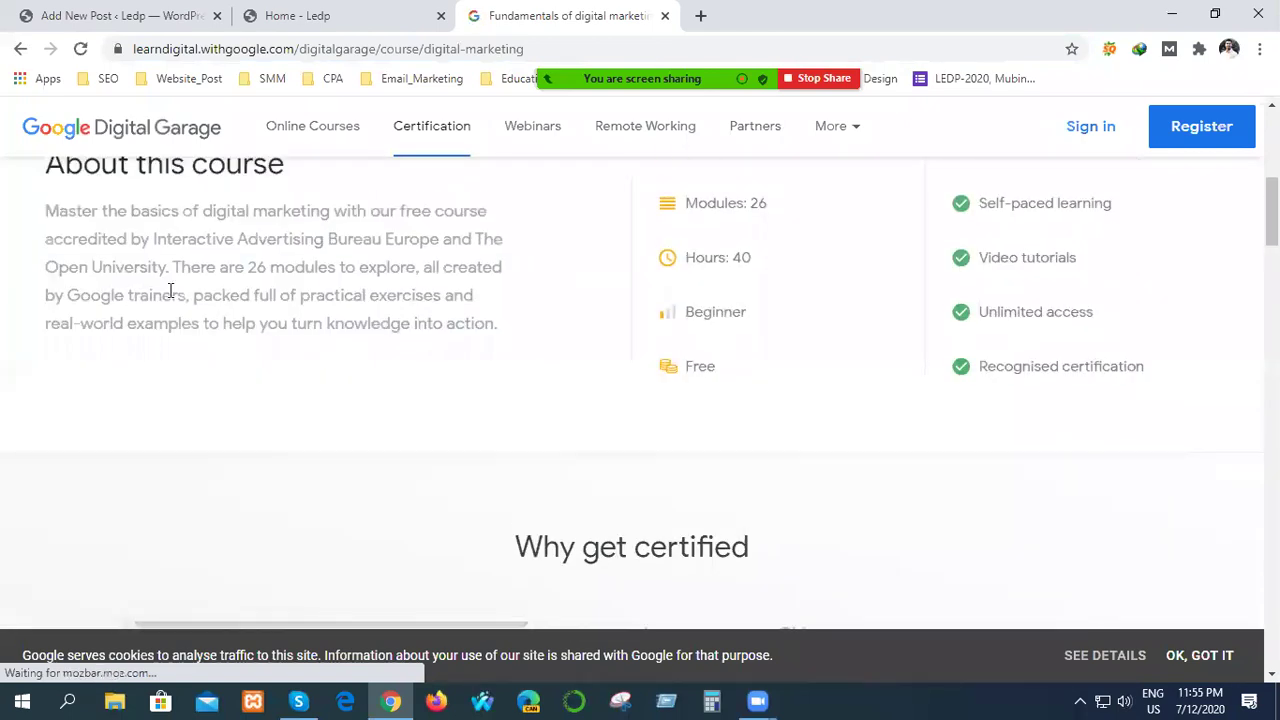
pyautogui.scroll(2, 137, 294)
pyautogui.moveTo(45, 350); pyautogui.dragTo(507, 521)
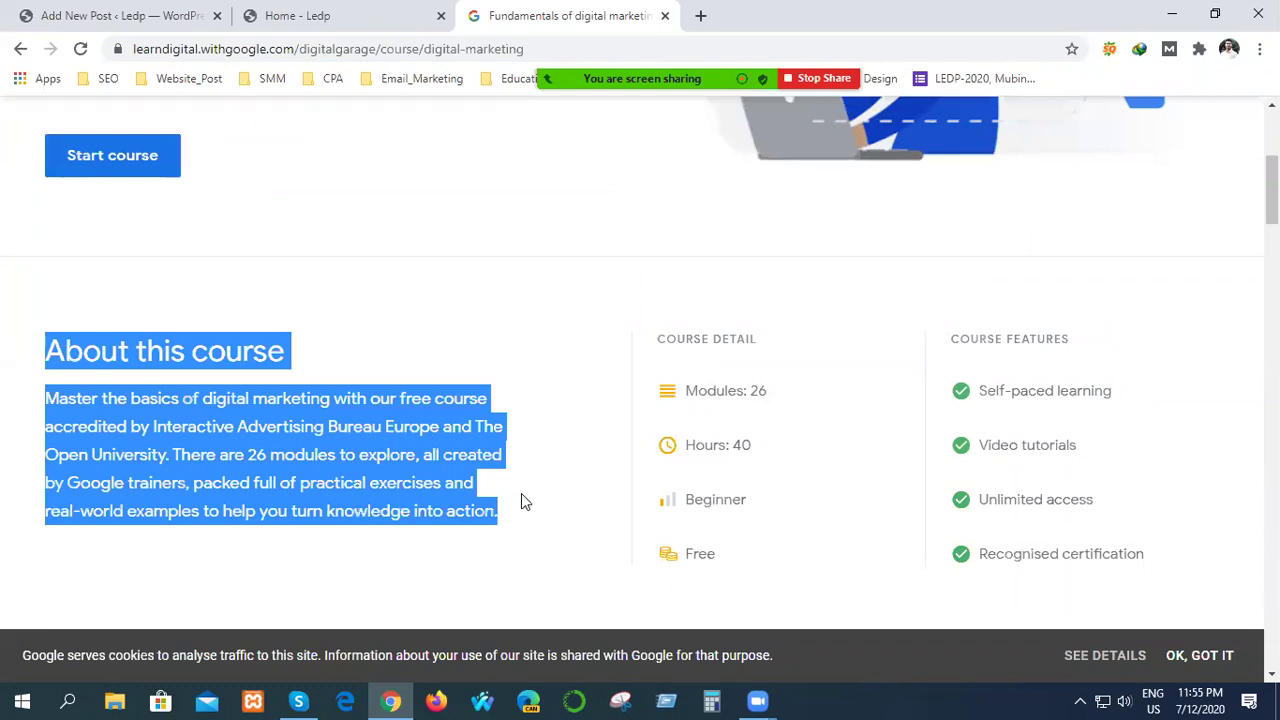
pyautogui.hotkey('ctrl', 'c')
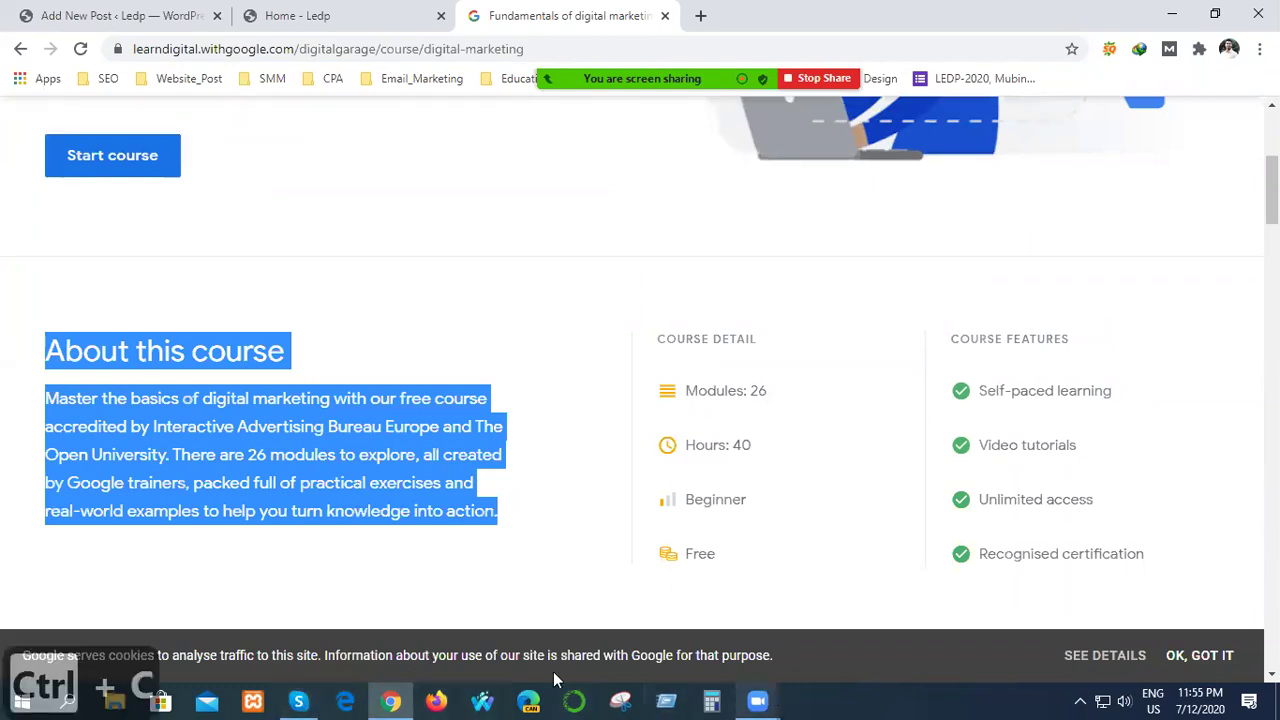
# Switch back through the browser tabs to the WordPress new post editor.
pyautogui.click(298, 701)
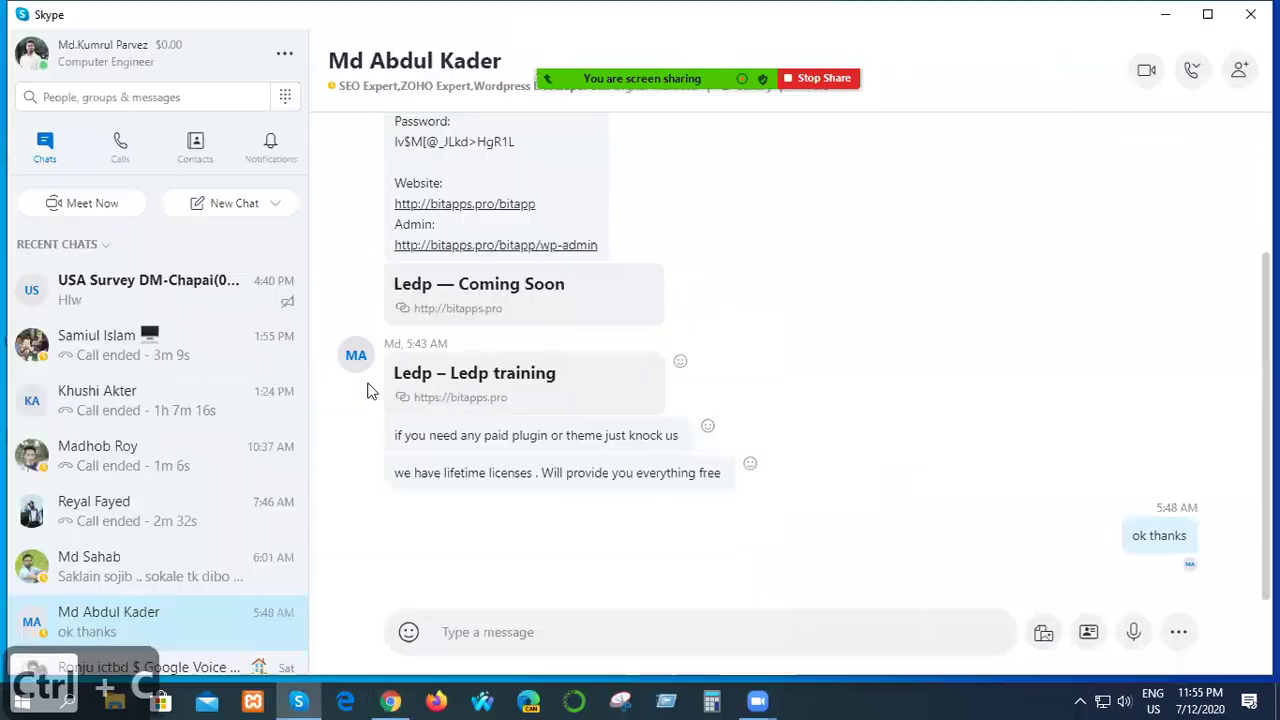
pyautogui.click(391, 701)
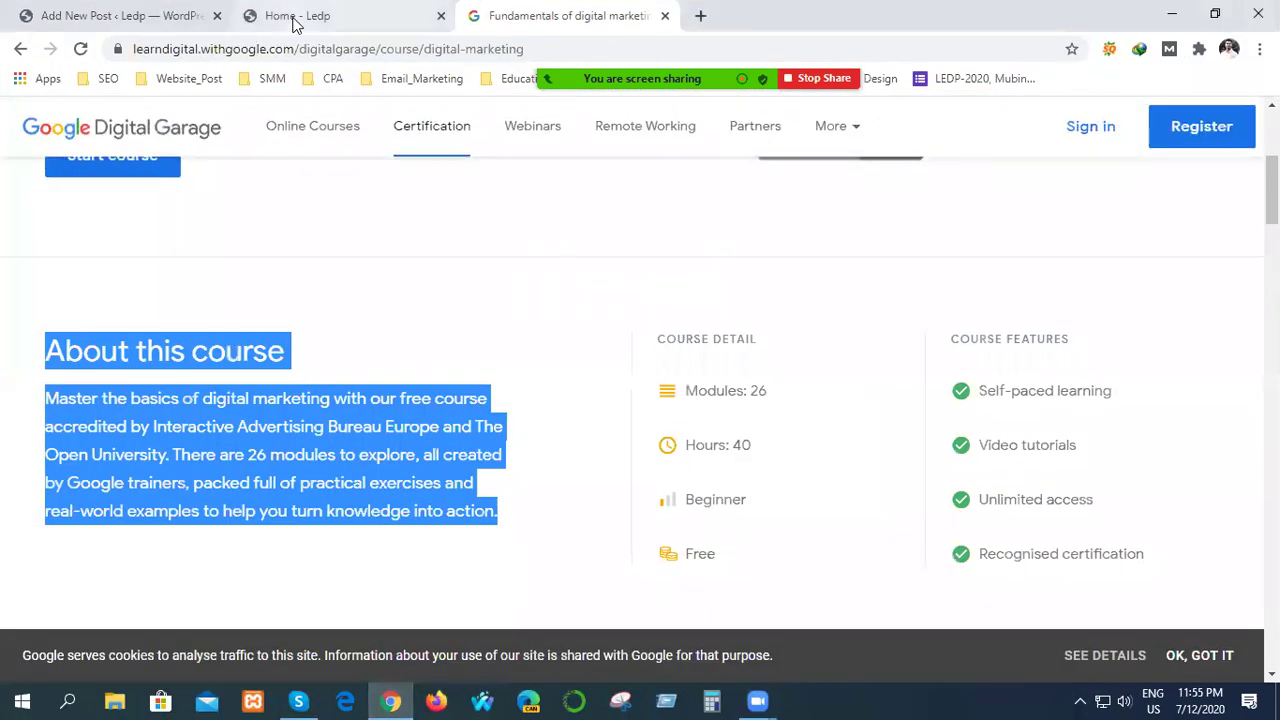
pyautogui.click(295, 16)
pyautogui.click(171, 14)
# Paste the course heading and description into the post body, undoing and redoing the paste.
pyautogui.click(221, 304)
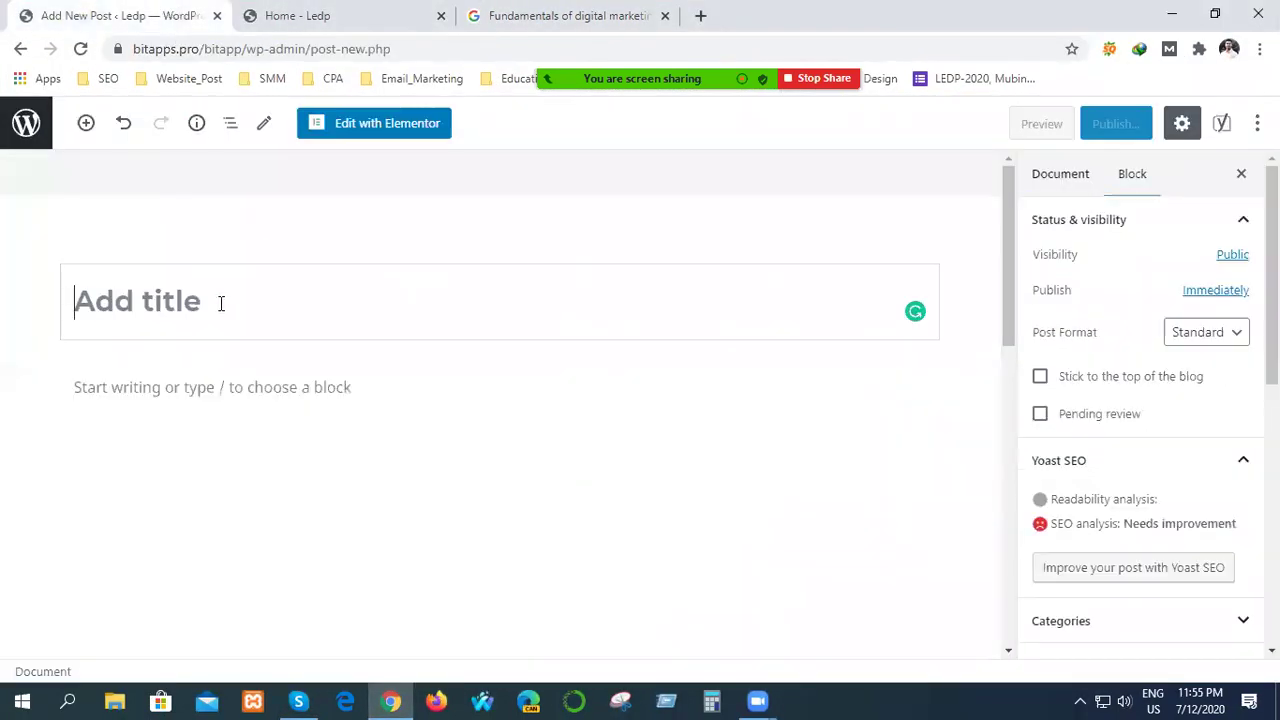
pyautogui.click(224, 394)
pyautogui.hotkey('ctrl', 'v')
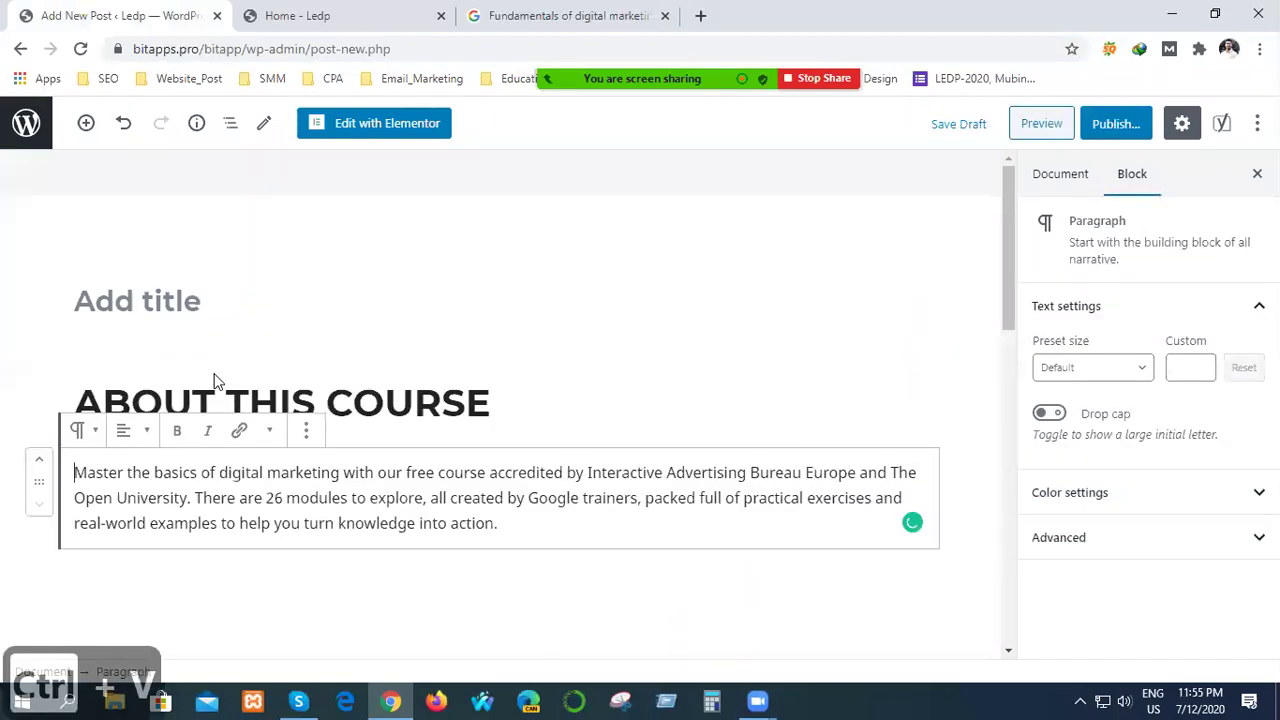
pyautogui.moveTo(488, 403); pyautogui.dragTo(60, 415)
pyautogui.hotkey('ctrl', 'z')
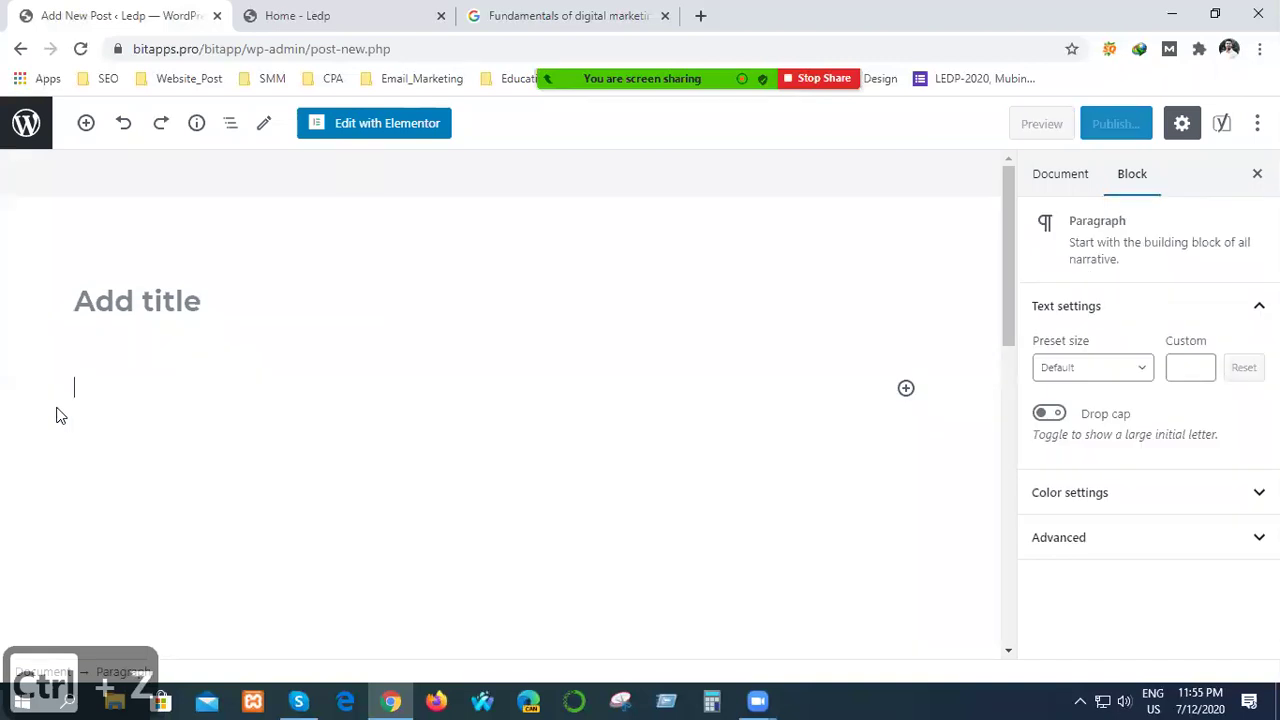
pyautogui.click(121, 128)
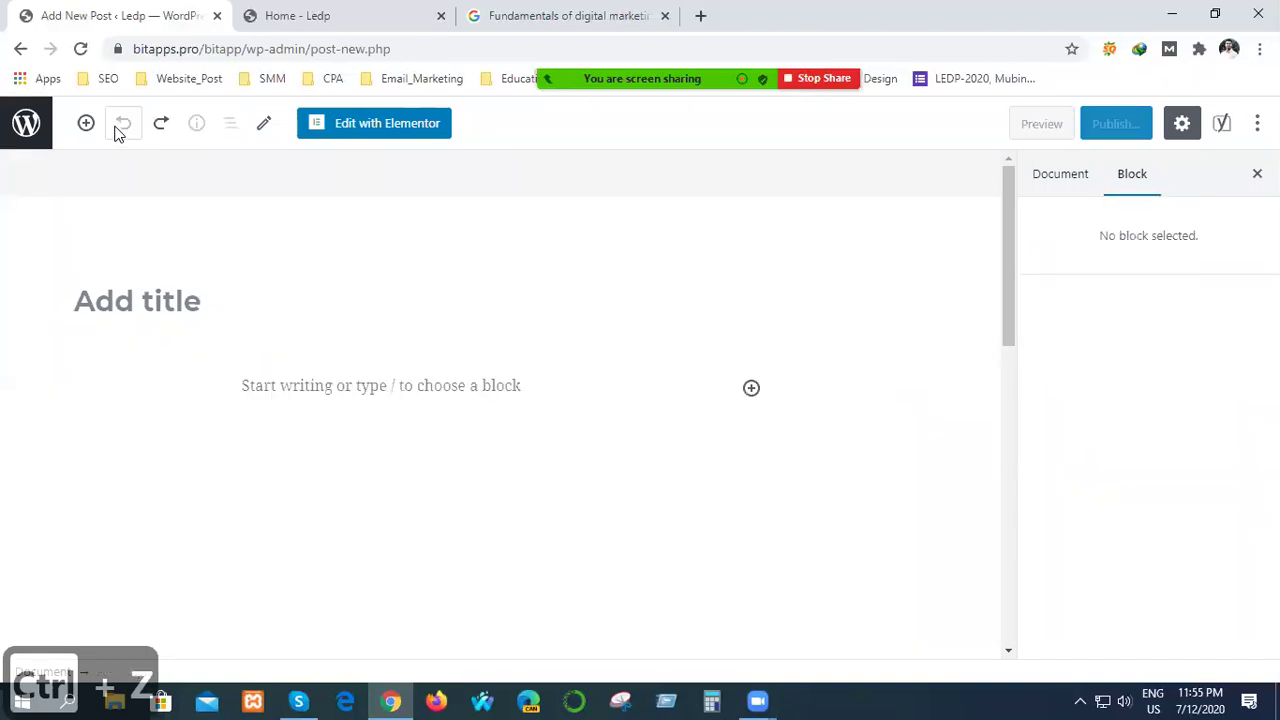
pyautogui.click(160, 127)
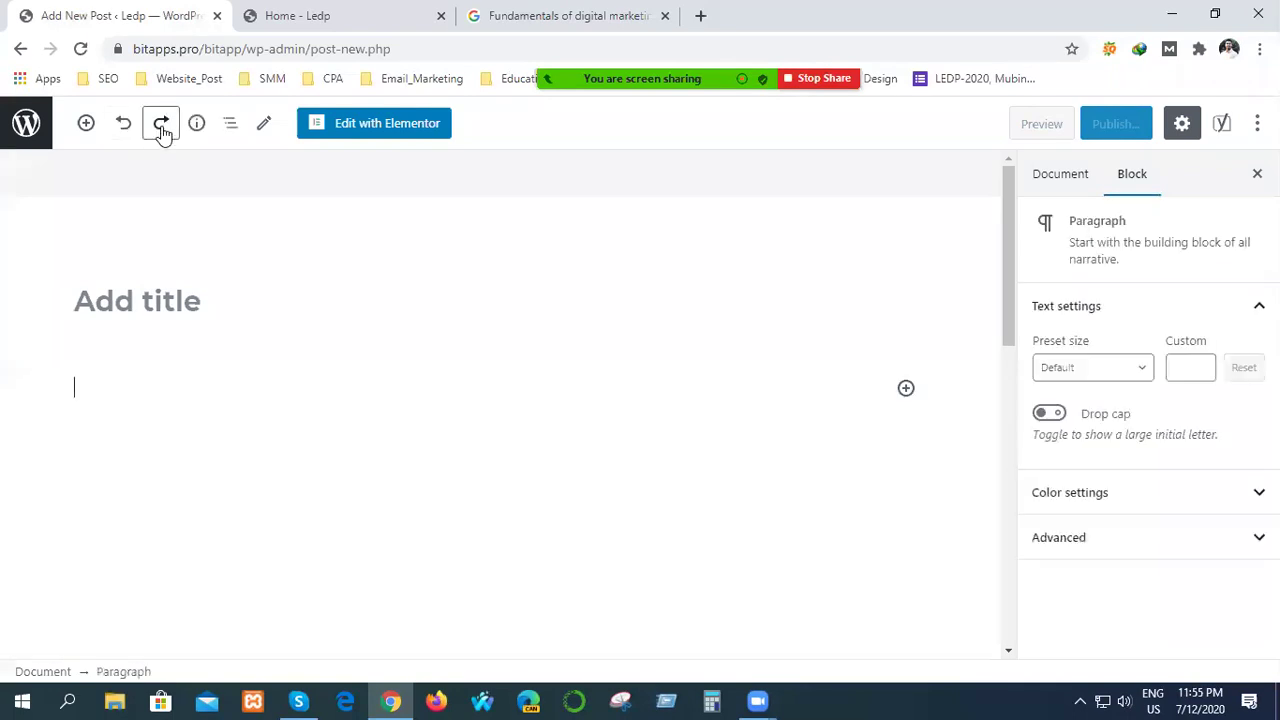
pyautogui.click(161, 128)
# Cut the ABOUT THIS COURSE heading text out of the post body.
pyautogui.click(337, 395)
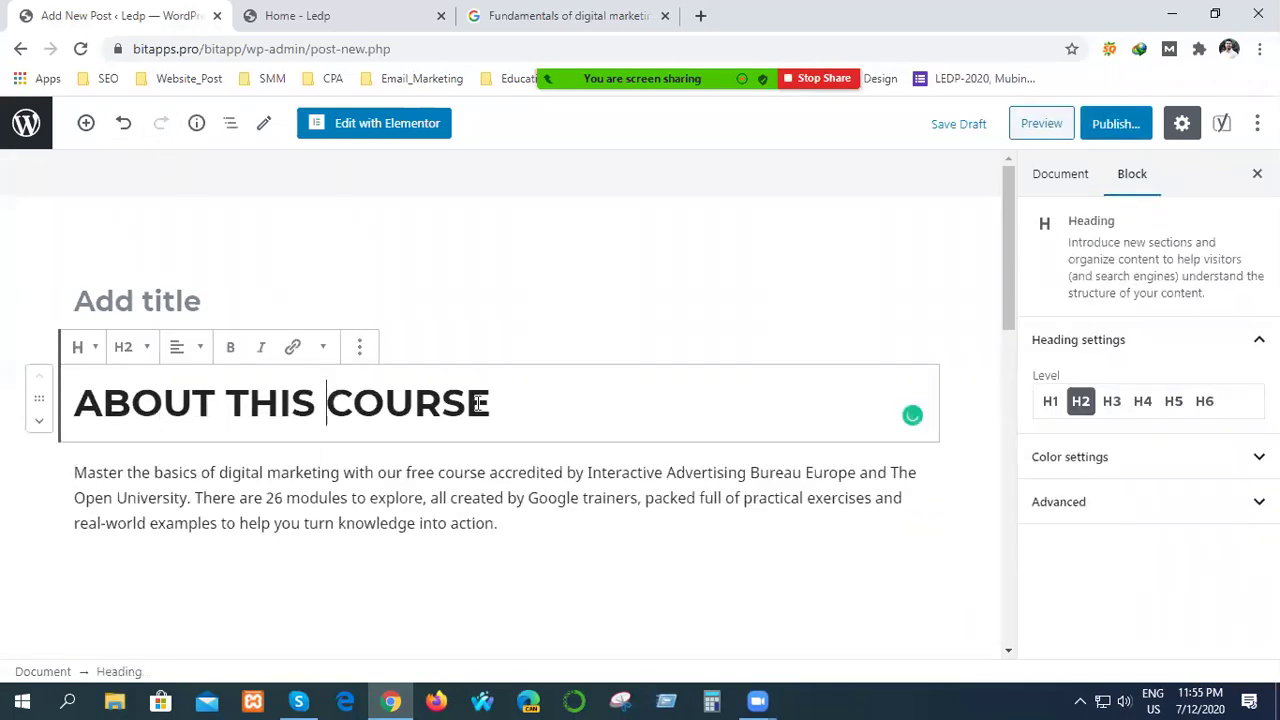
pyautogui.moveTo(494, 394); pyautogui.dragTo(34, 426)
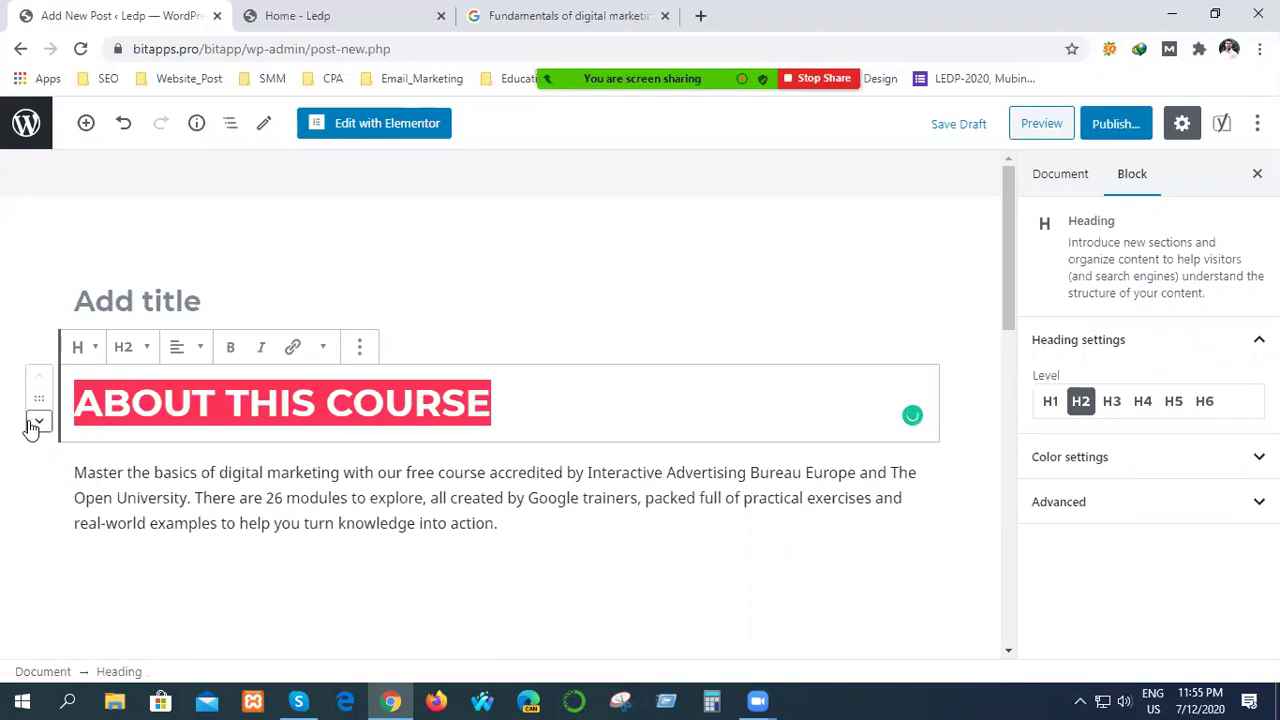
pyautogui.hotkey('ctrl', 'x')
pyautogui.click(168, 300)
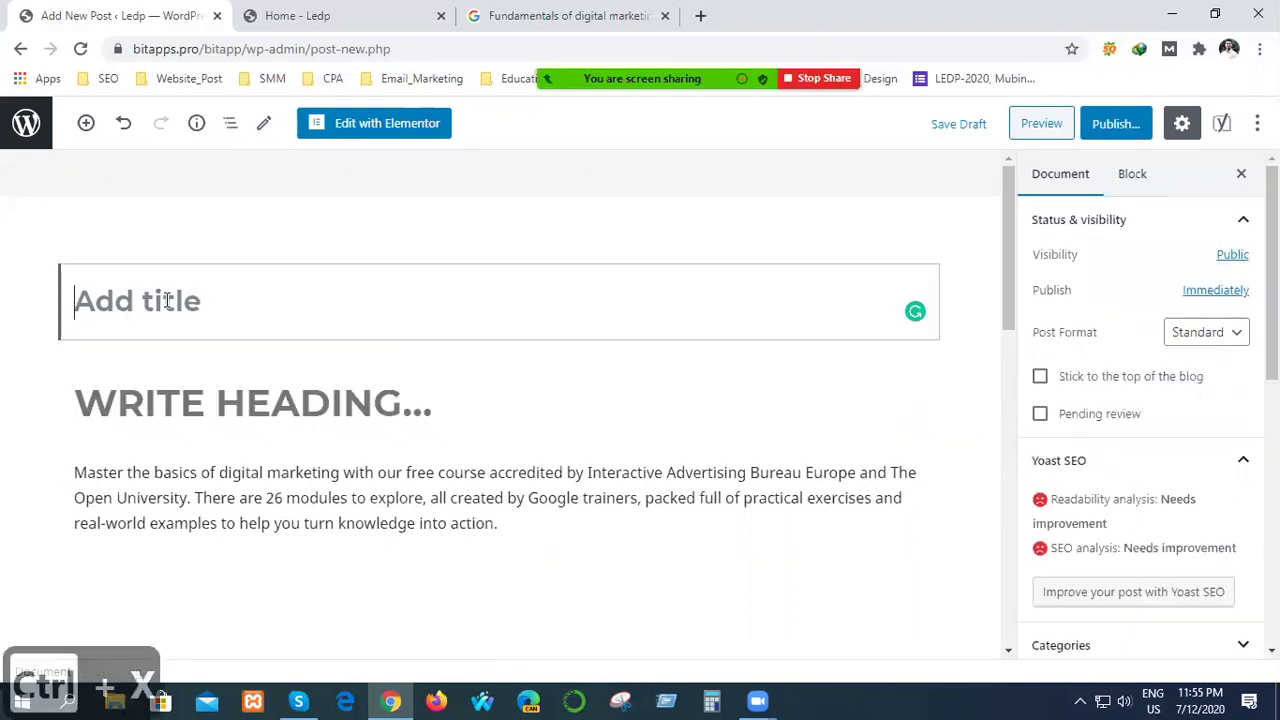
# Paste ABOUT THIS COURSE as the post title, then try deleting the empty heading and undo the merge.
pyautogui.hotkey('ctrl', 'v')
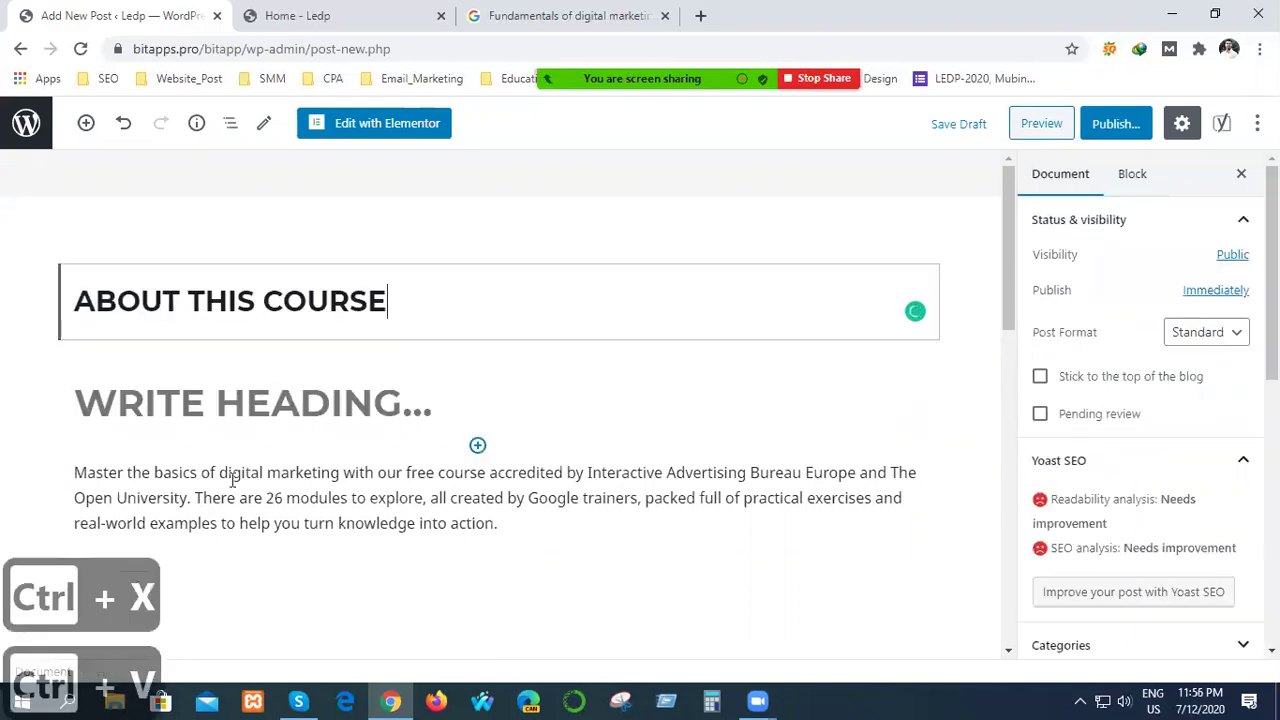
pyautogui.click(444, 416)
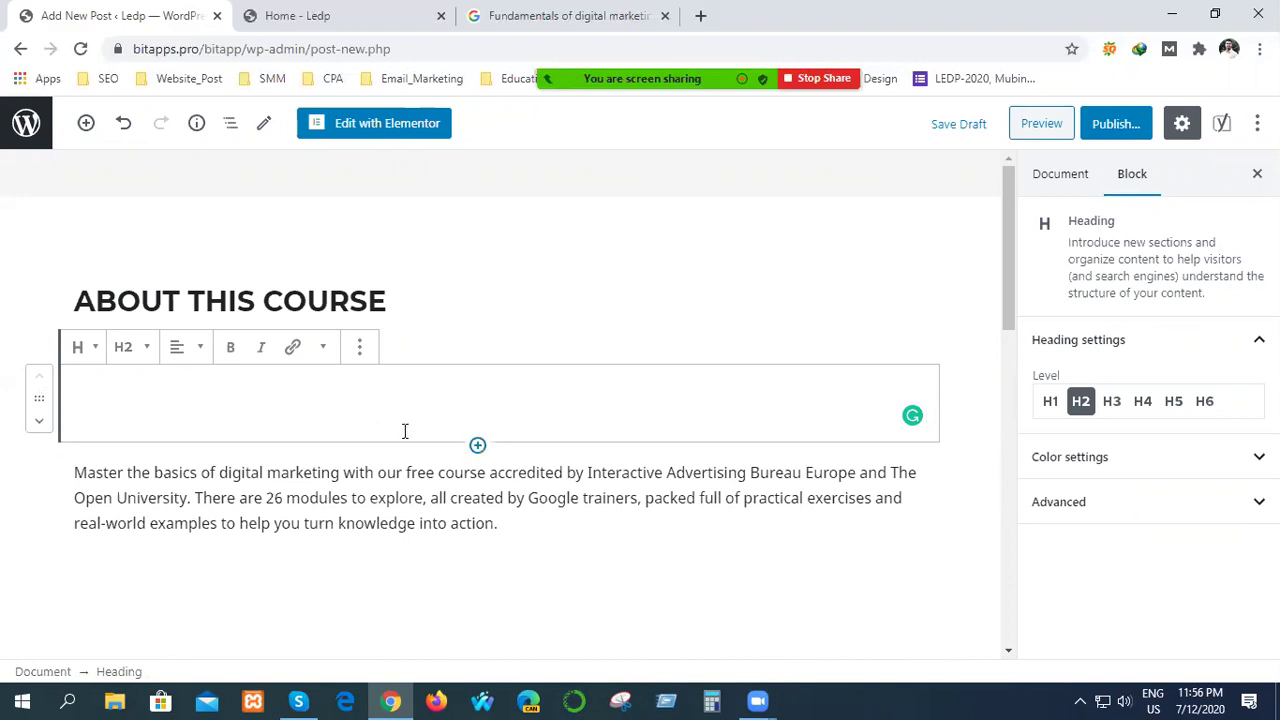
pyautogui.press('Delete')
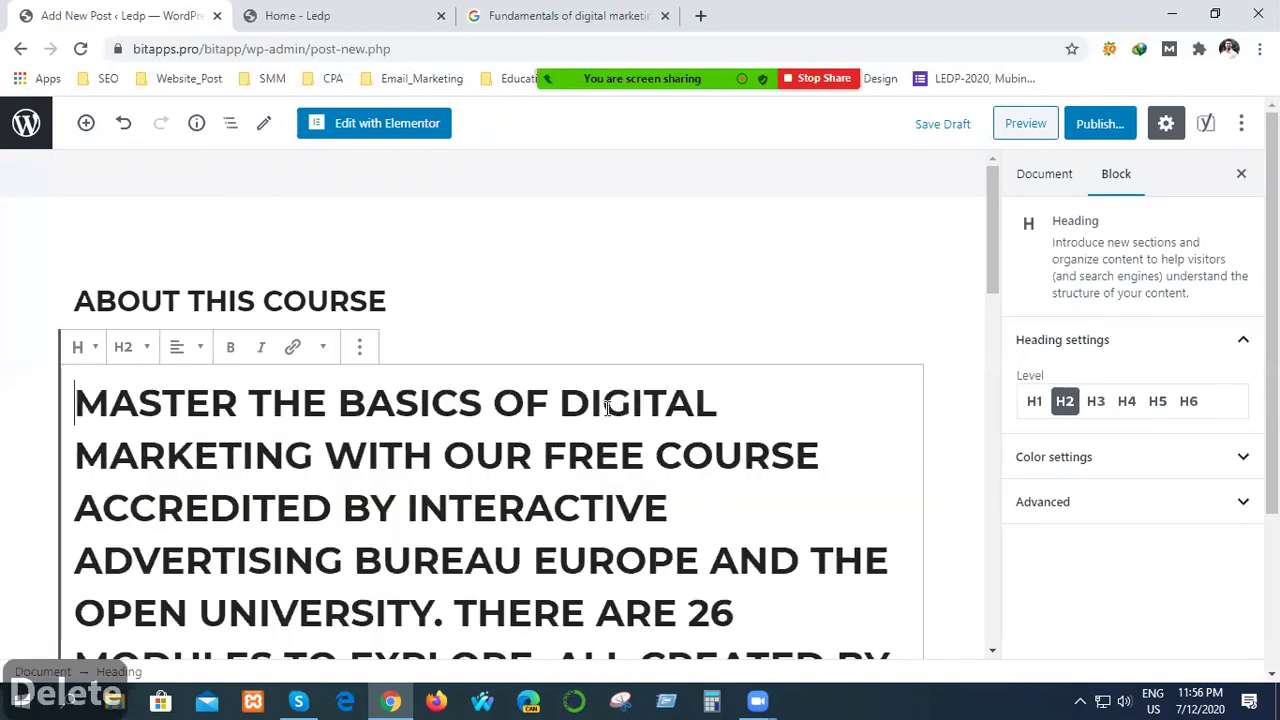
pyautogui.hotkey('ctrl', 'z')
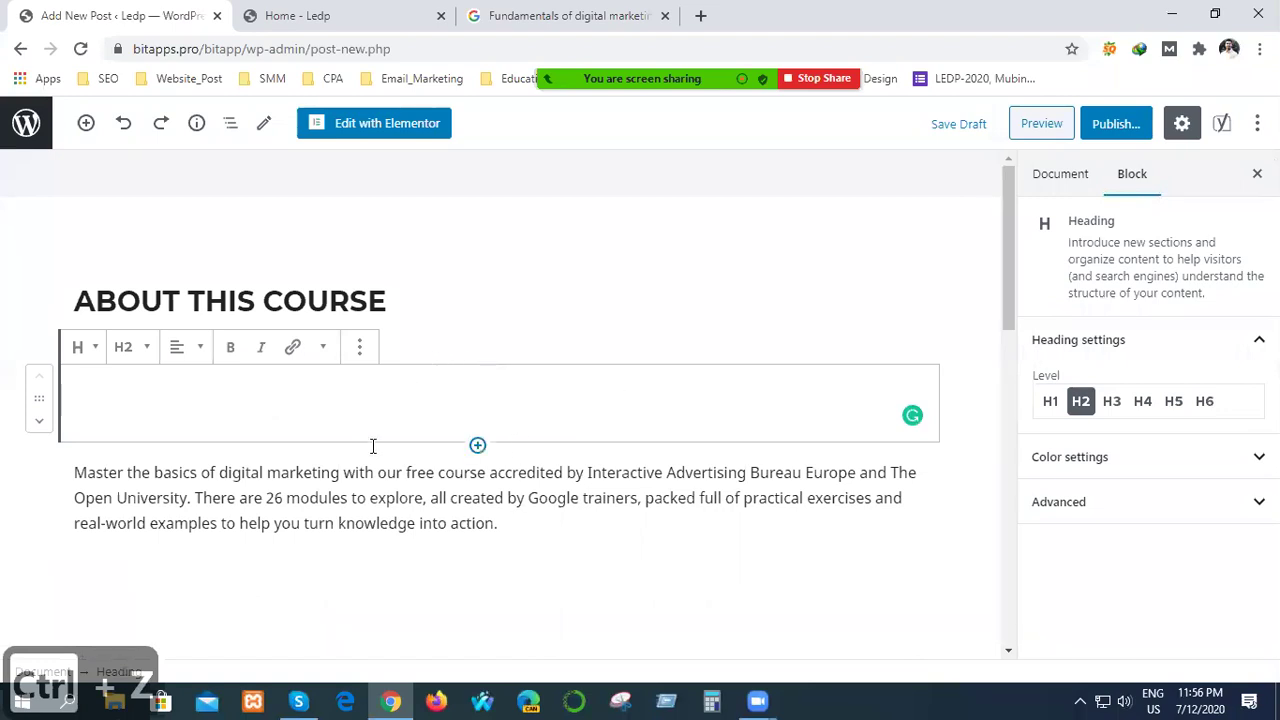
# Move the empty heading block below the description and try deleting it with Delete.
pyautogui.click(352, 499)
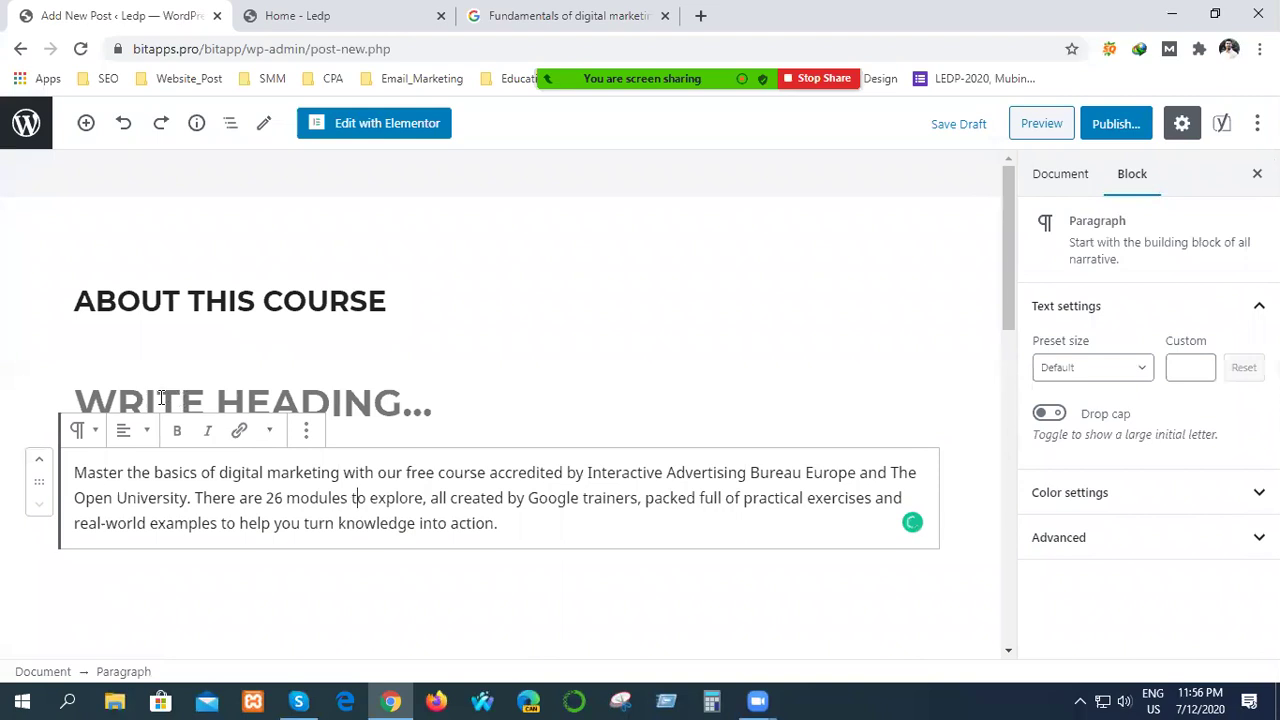
pyautogui.click(80, 398)
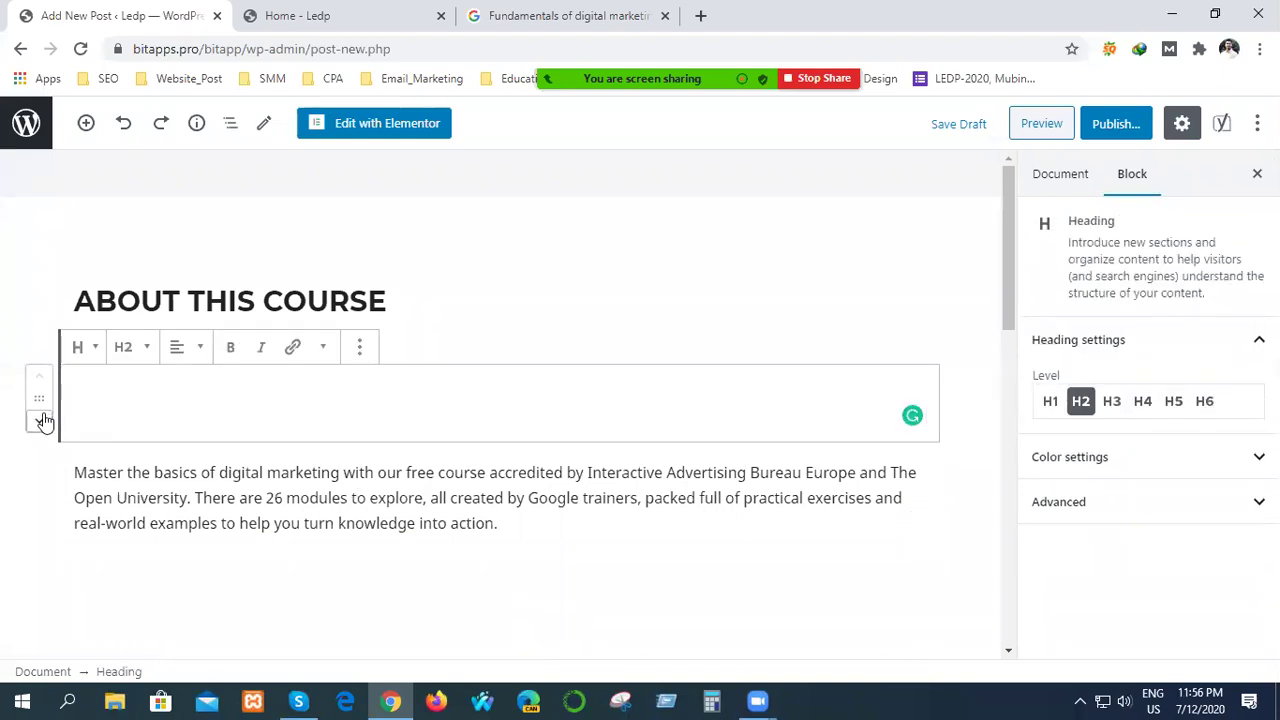
pyautogui.click(39, 421)
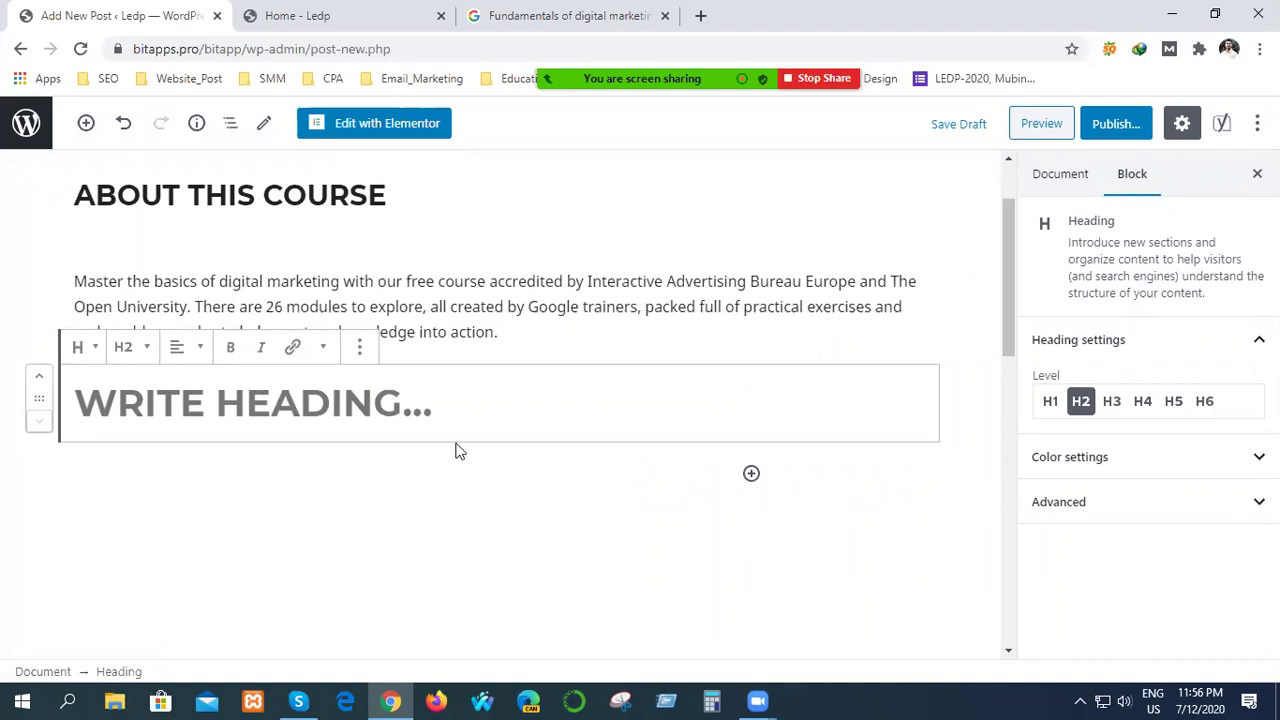
pyautogui.rightClick(410, 437)
pyautogui.click(347, 438)
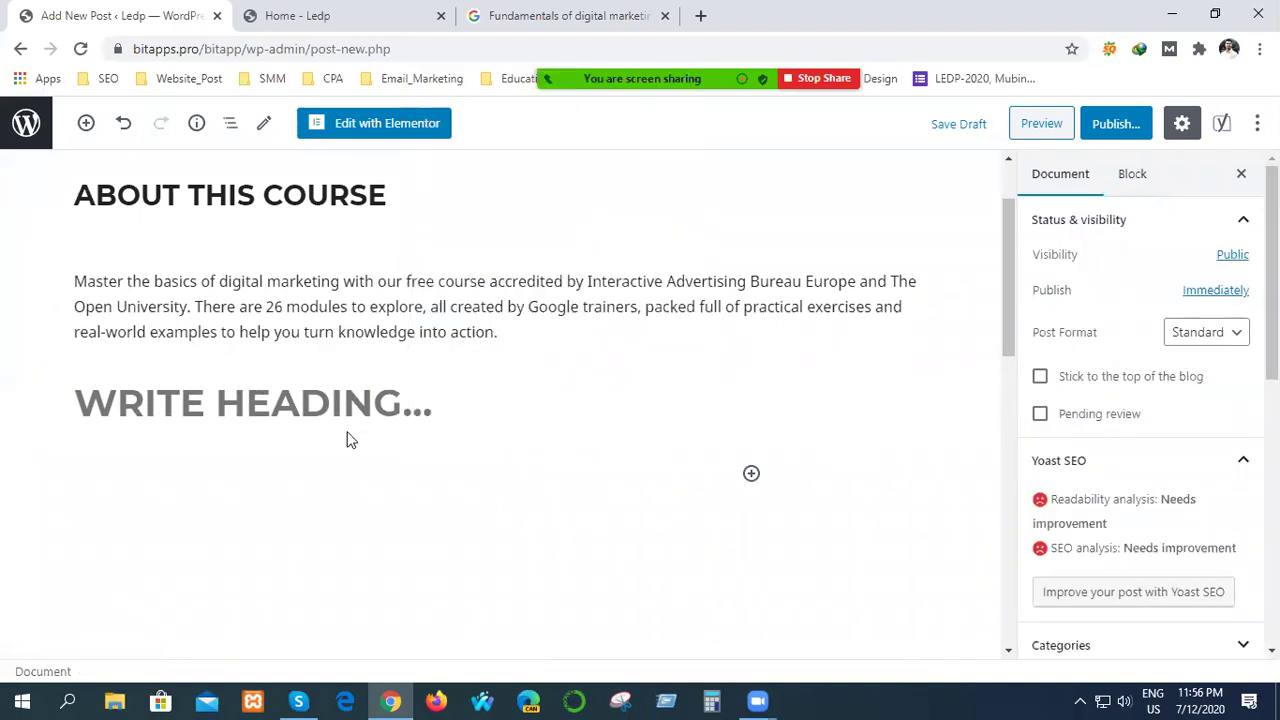
pyautogui.click(374, 406)
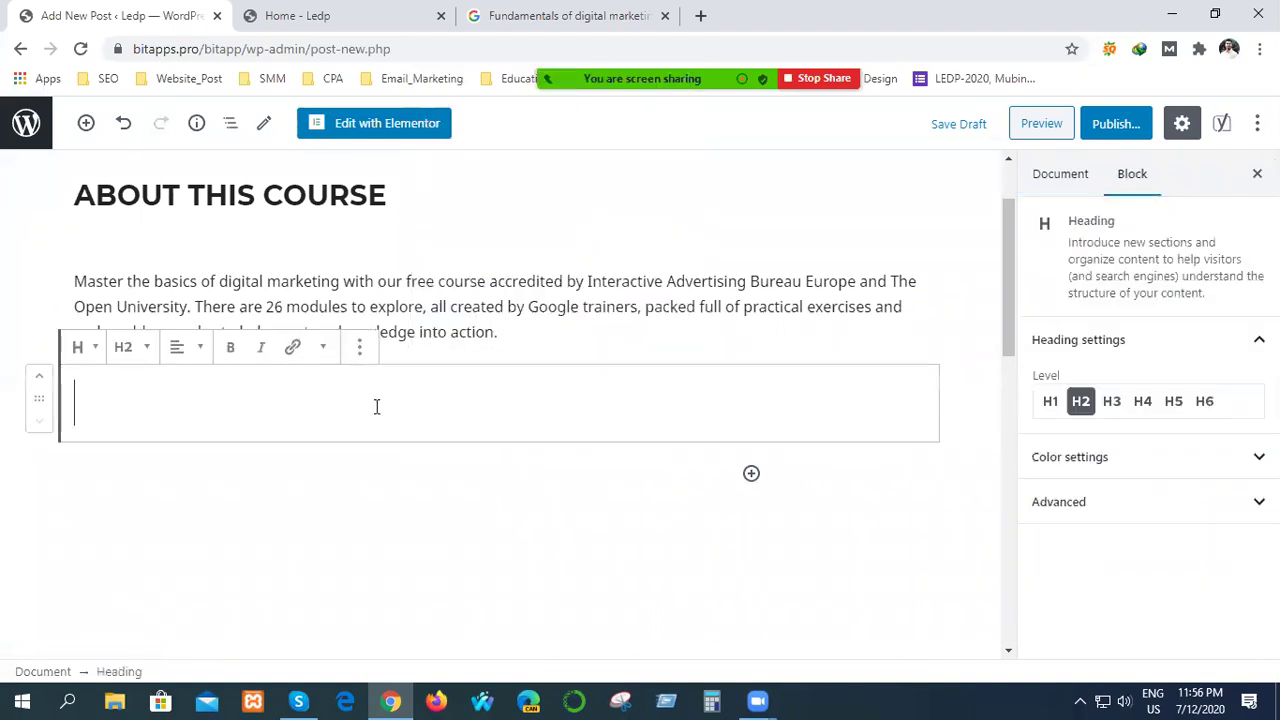
pyautogui.press('Delete')
pyautogui.click(530, 445)
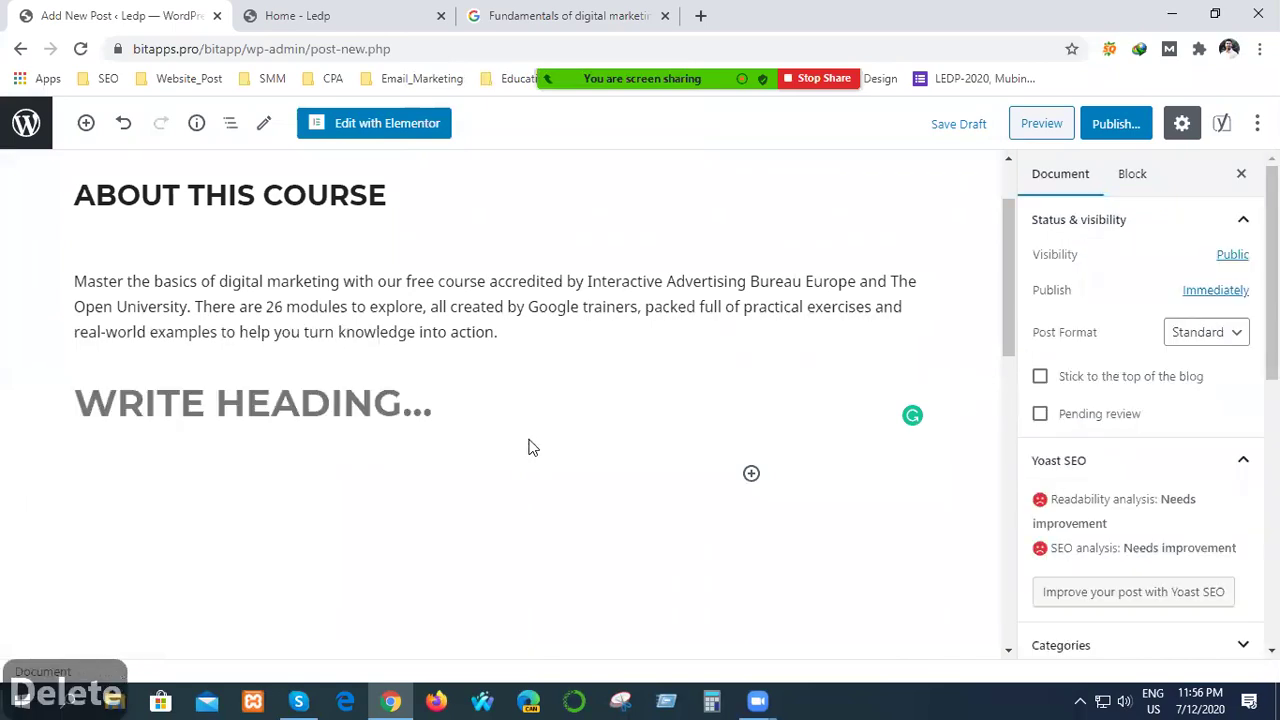
pyautogui.press('Delete')
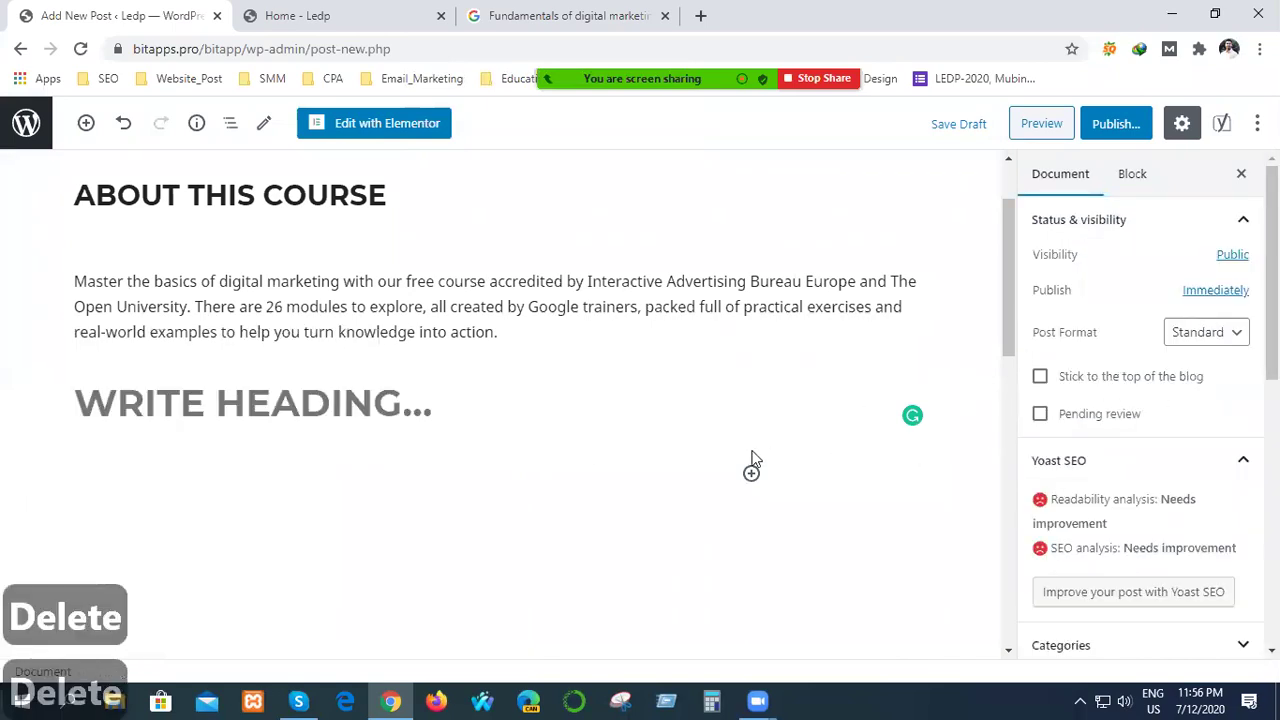
# Remove the empty heading block using its More options menu.
pyautogui.click(549, 401)
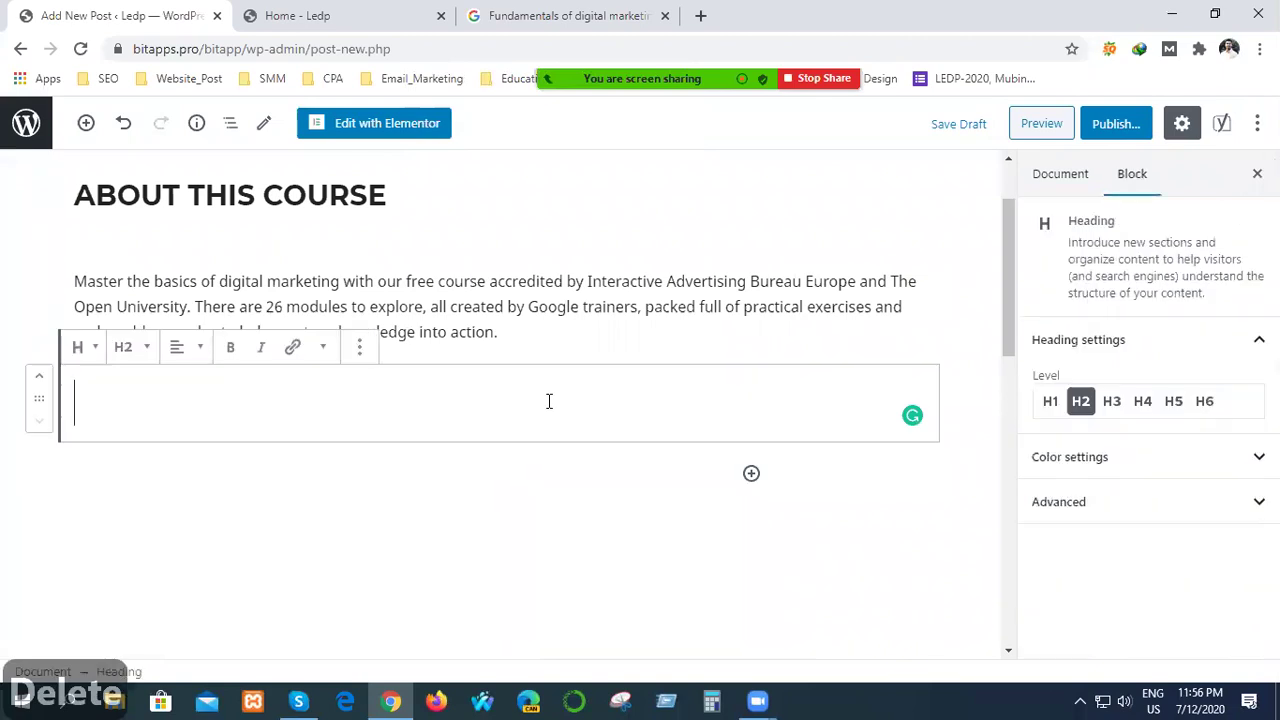
pyautogui.click(359, 346)
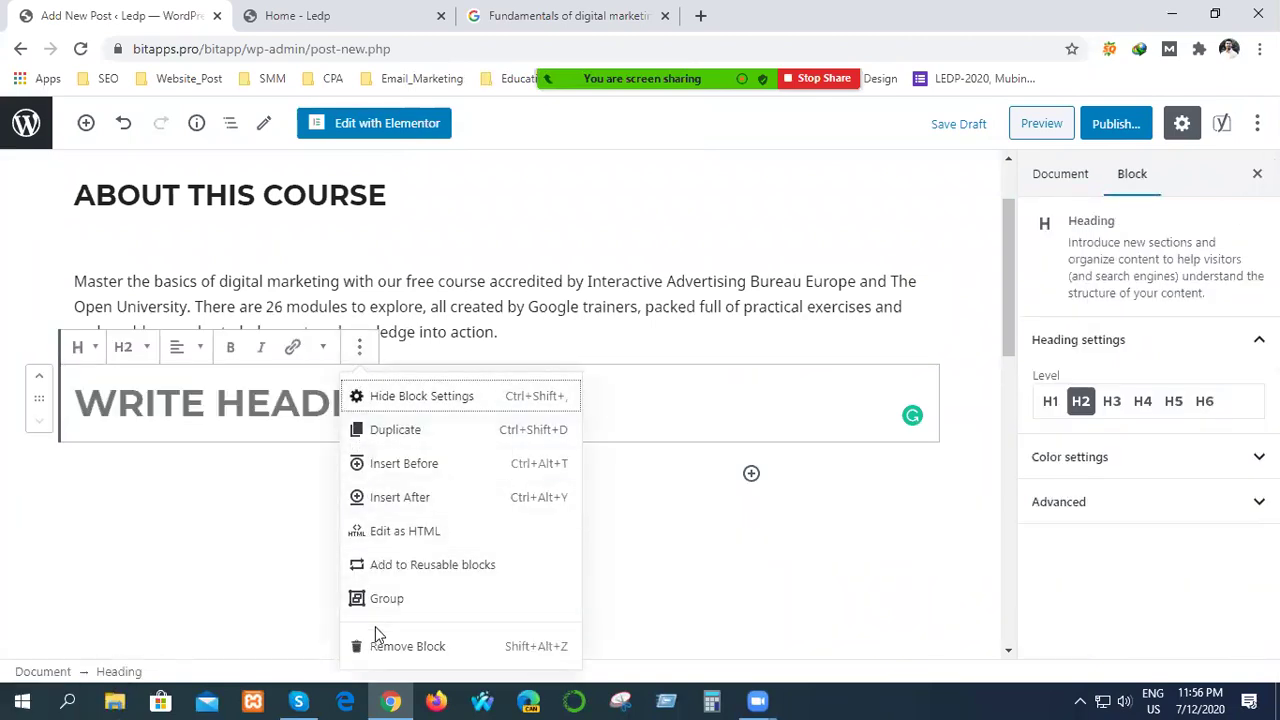
pyautogui.click(376, 650)
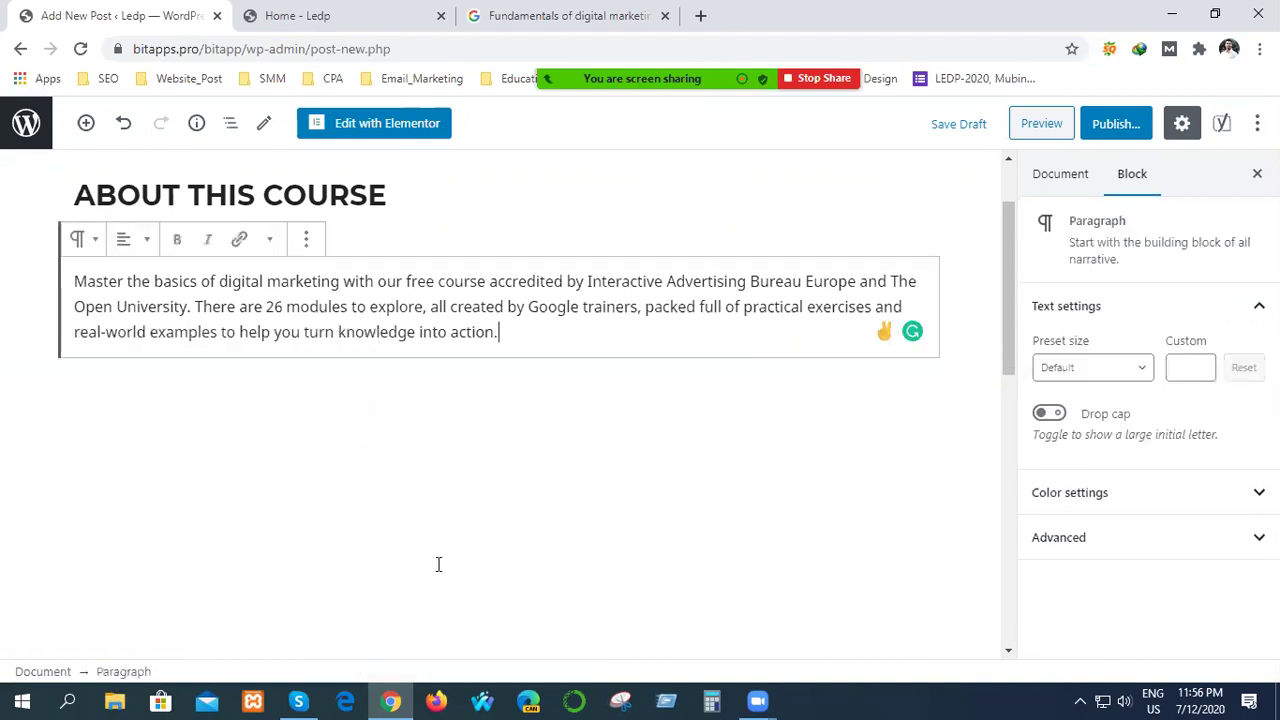
pyautogui.click(494, 419)
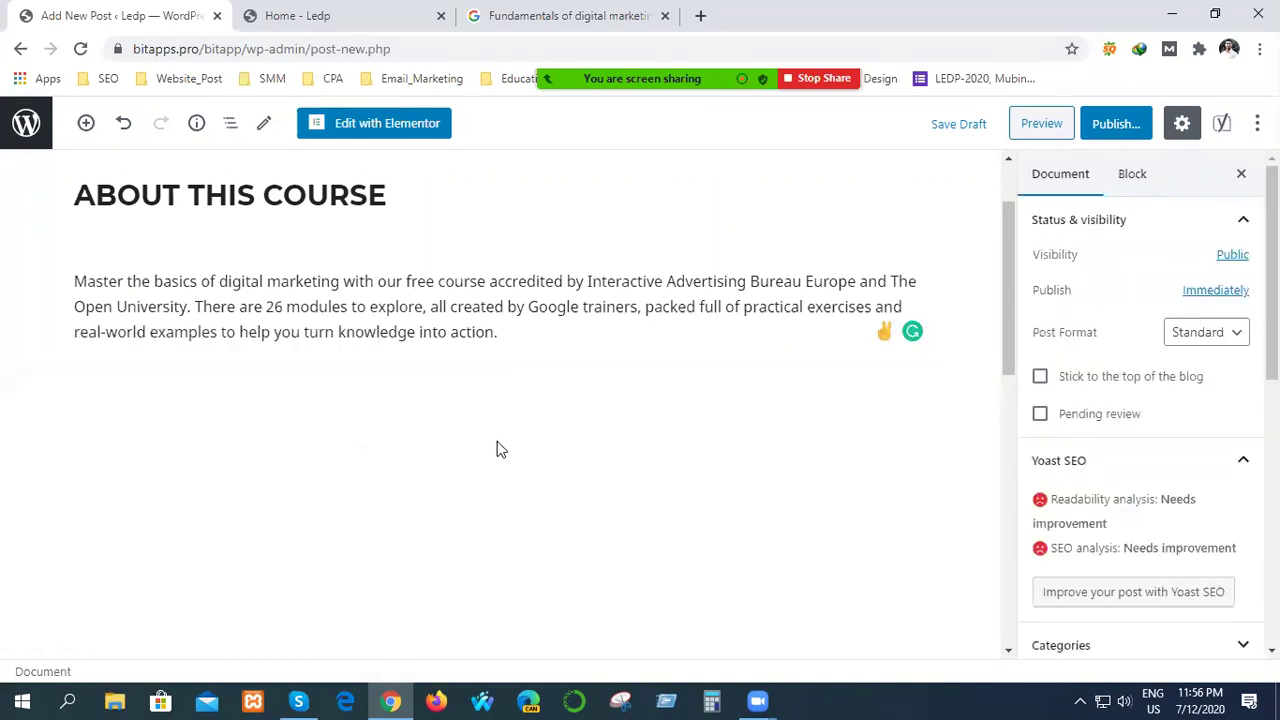
# Add a new paragraph reading ABOUT THIS COURSE below the course description.
pyautogui.moveTo(890, 339)
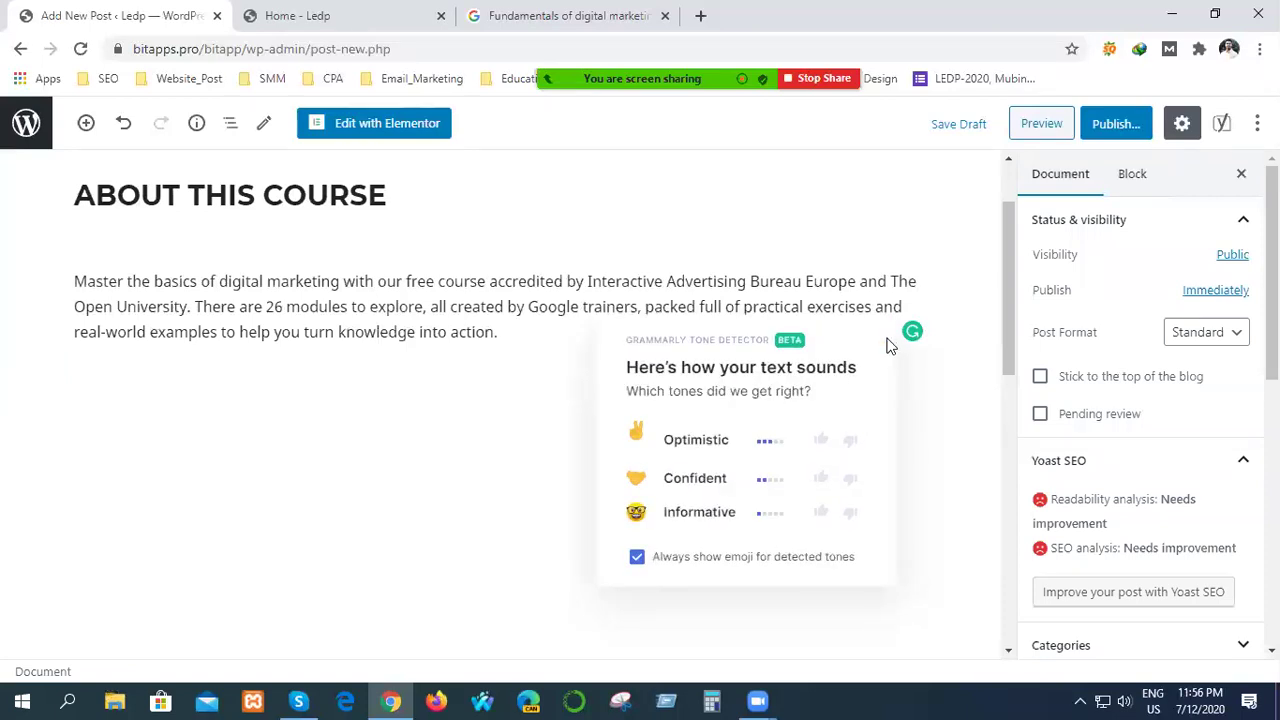
pyautogui.click(507, 341)
pyautogui.press('Return')
pyautogui.press('Return')
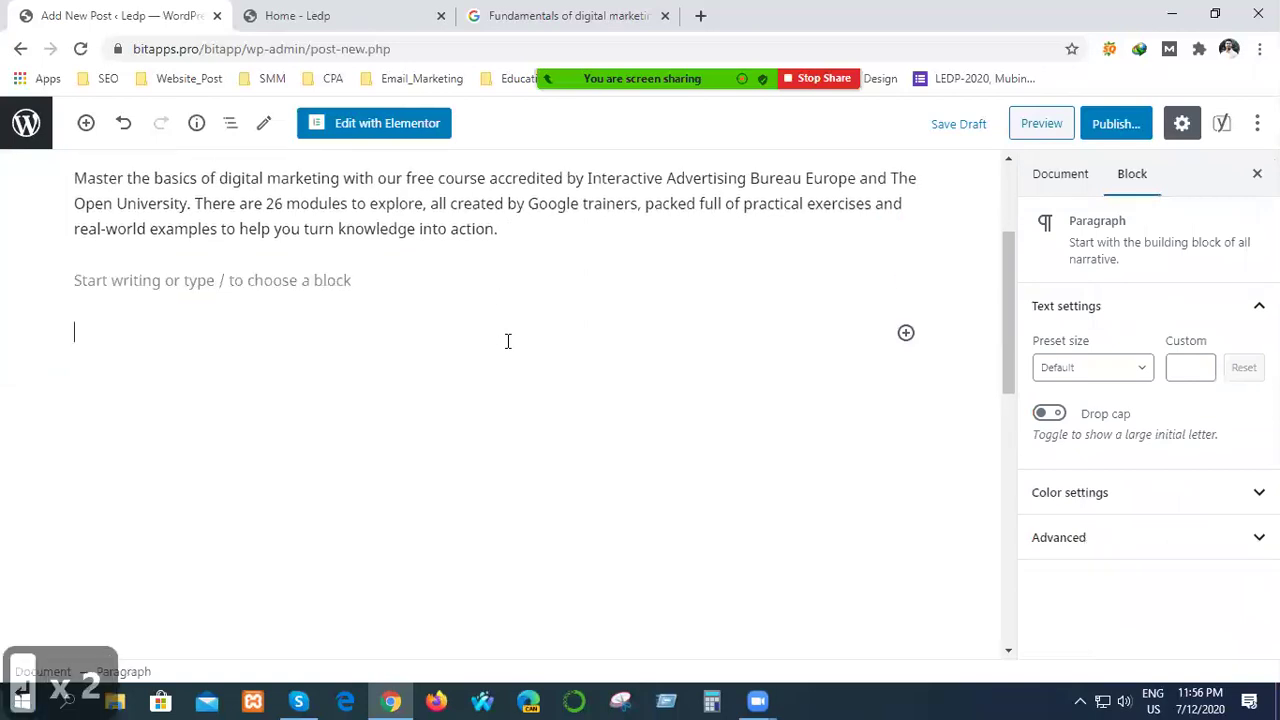
pyautogui.write('ABOUT THIS COURSE')
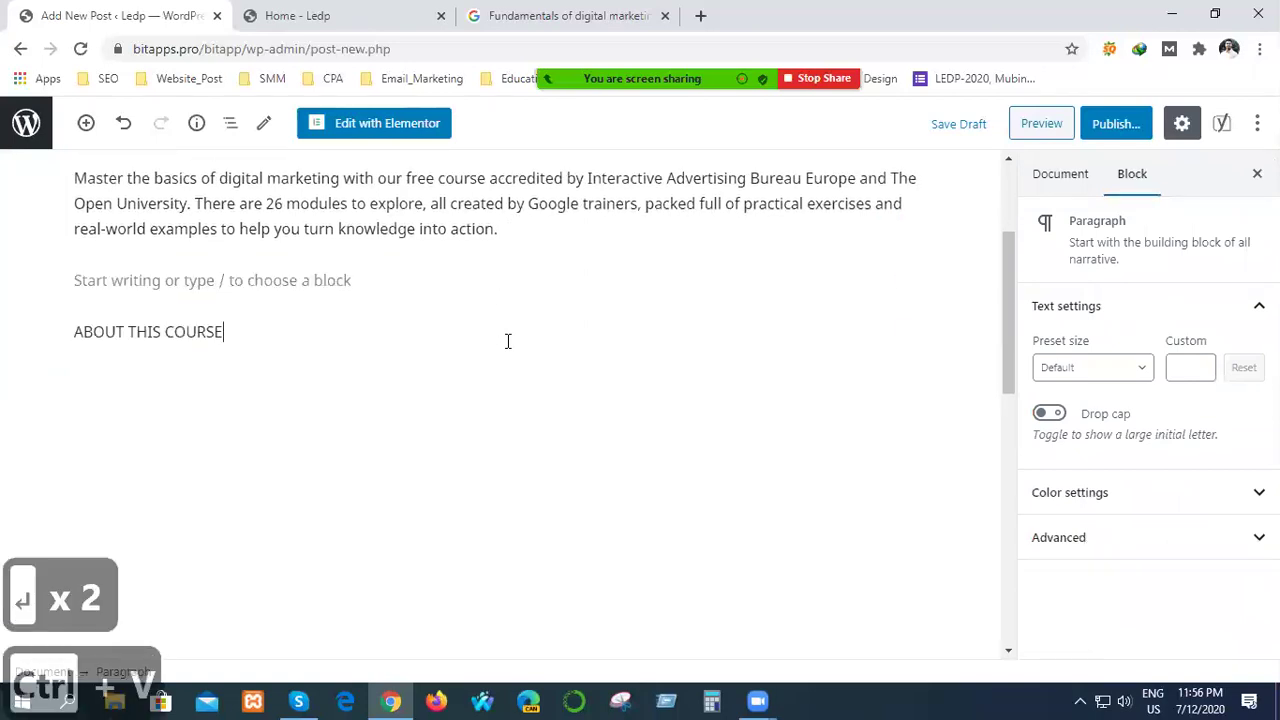
# Copy the intro paragraph and paste it as a new paragraph below ABOUT THIS COURSE.
pyautogui.scroll(2, 470, 370)
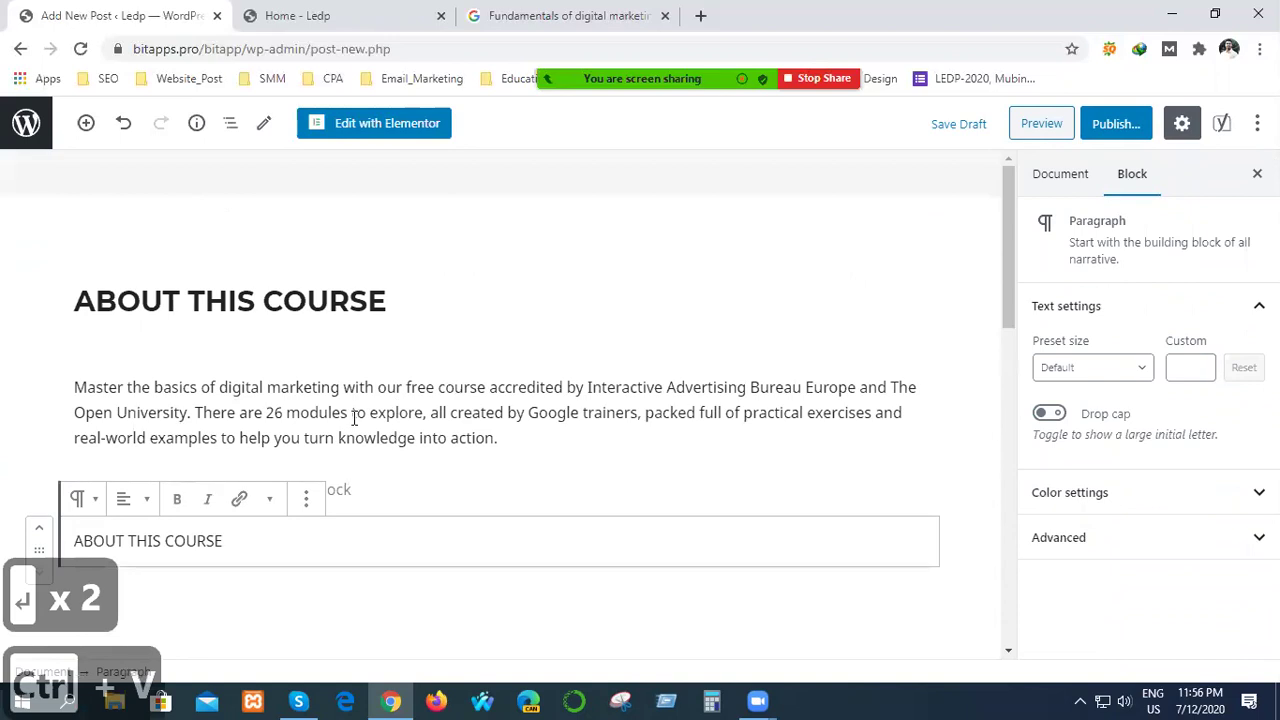
pyautogui.click(355, 415)
pyautogui.moveTo(77, 386); pyautogui.dragTo(553, 432)
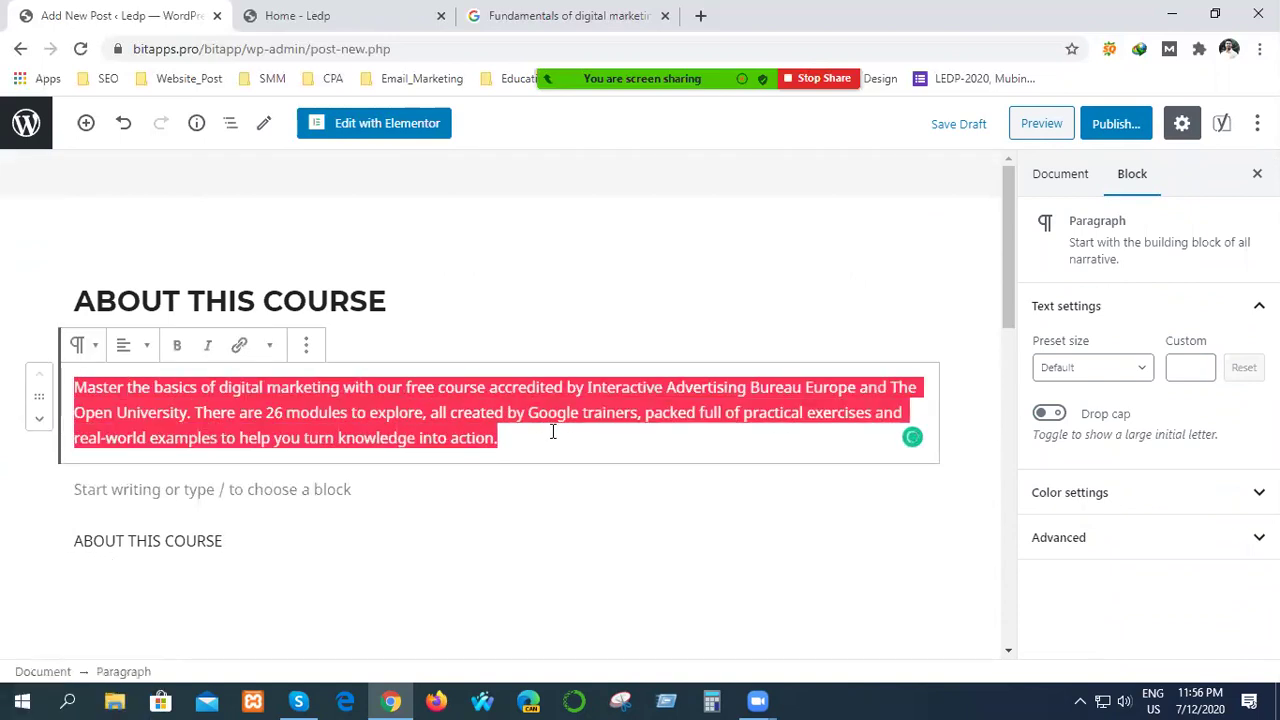
pyautogui.hotkey('ctrl', 'c')
pyautogui.click(256, 543)
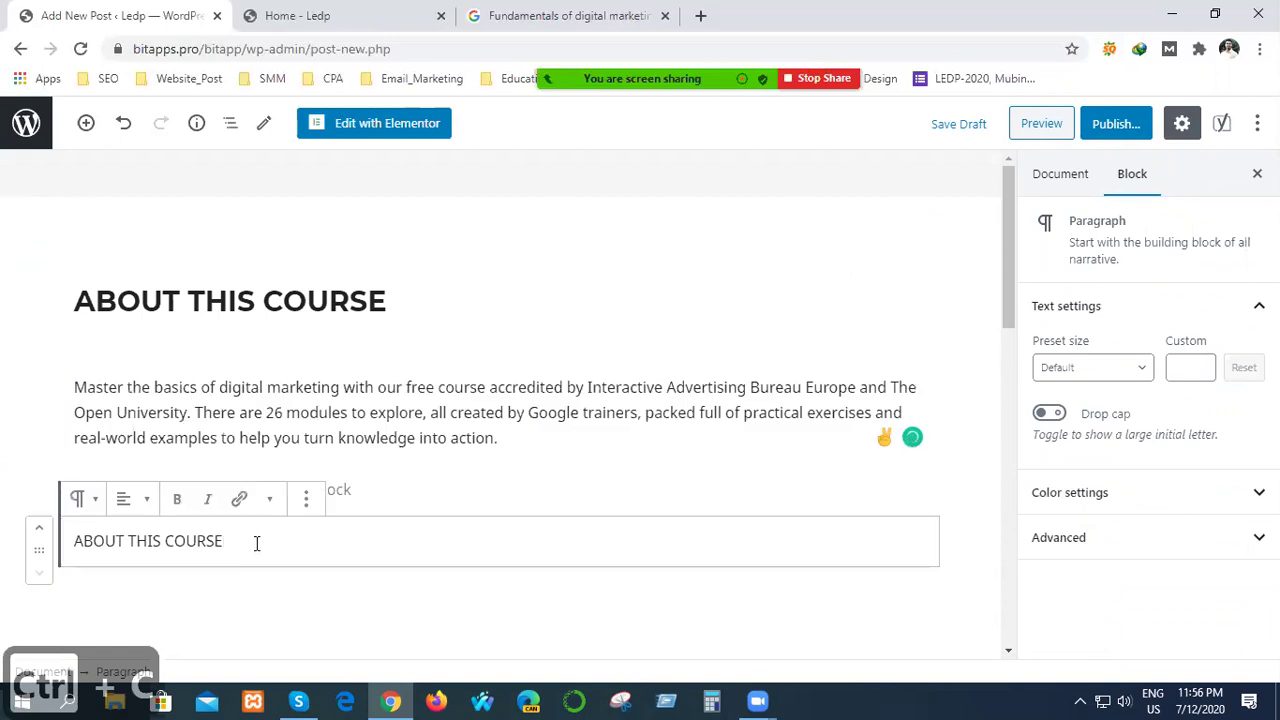
pyautogui.press('Return')
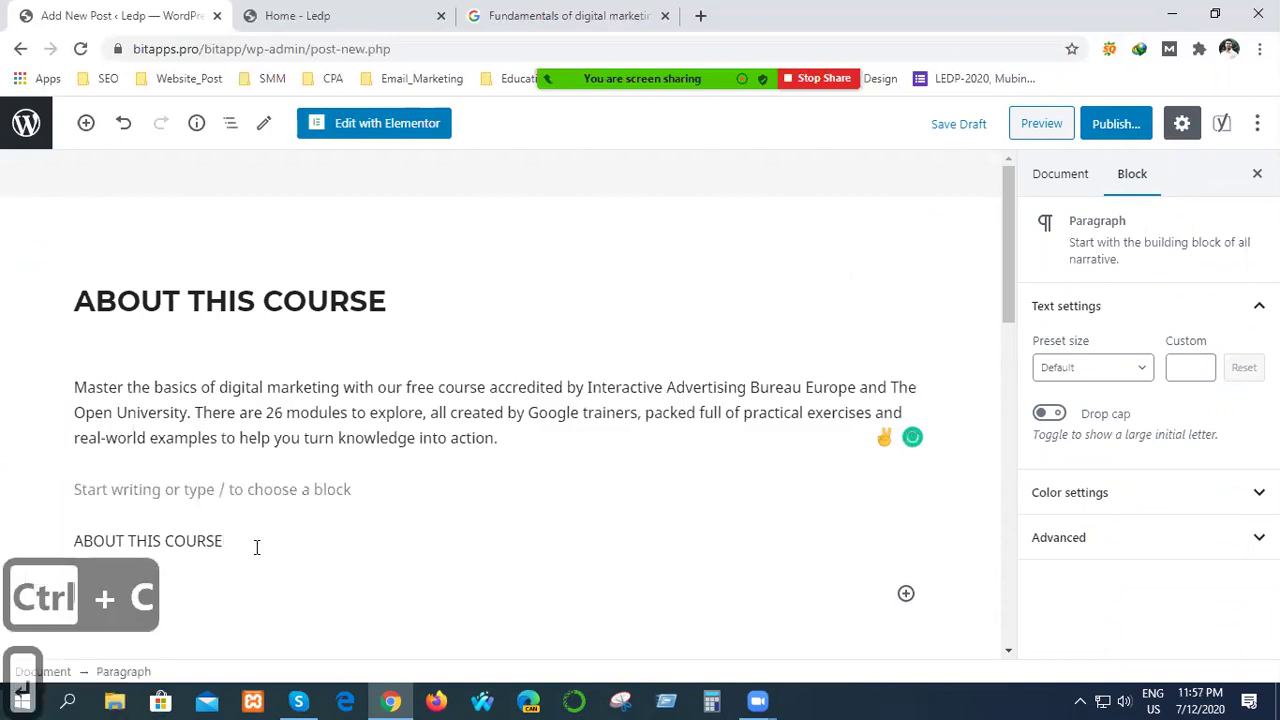
pyautogui.hotkey('ctrl', 'v')
pyautogui.click(495, 663)
pyautogui.scroll(-1, 605, 611)
pyautogui.scroll(-10, 605, 611)
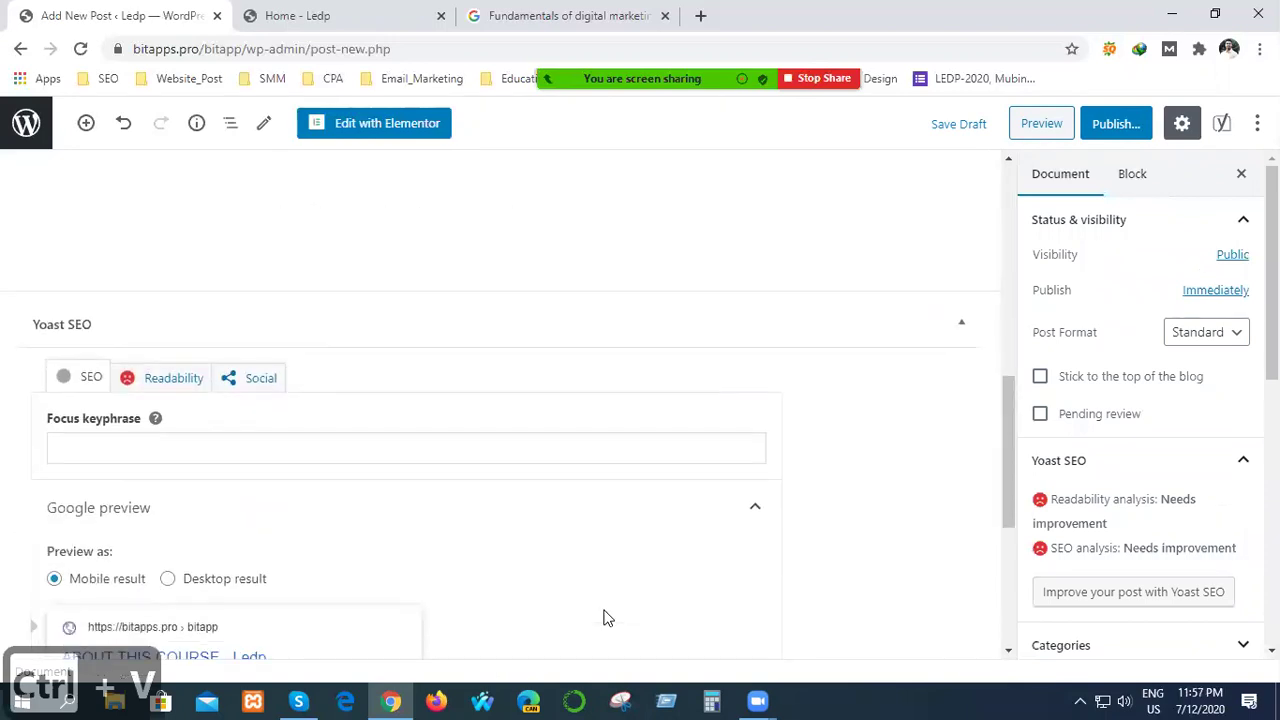
pyautogui.scroll(2, 606, 619)
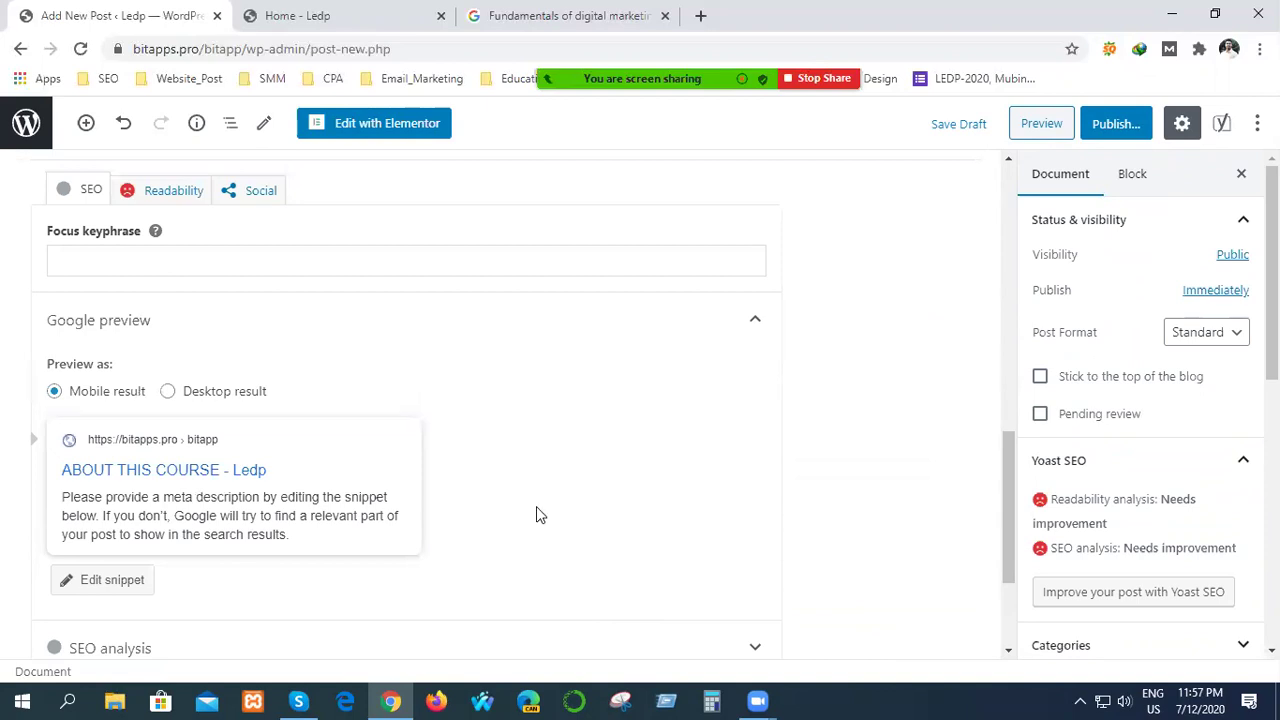
pyautogui.click(109, 586)
pyautogui.scroll(-3, 549, 467)
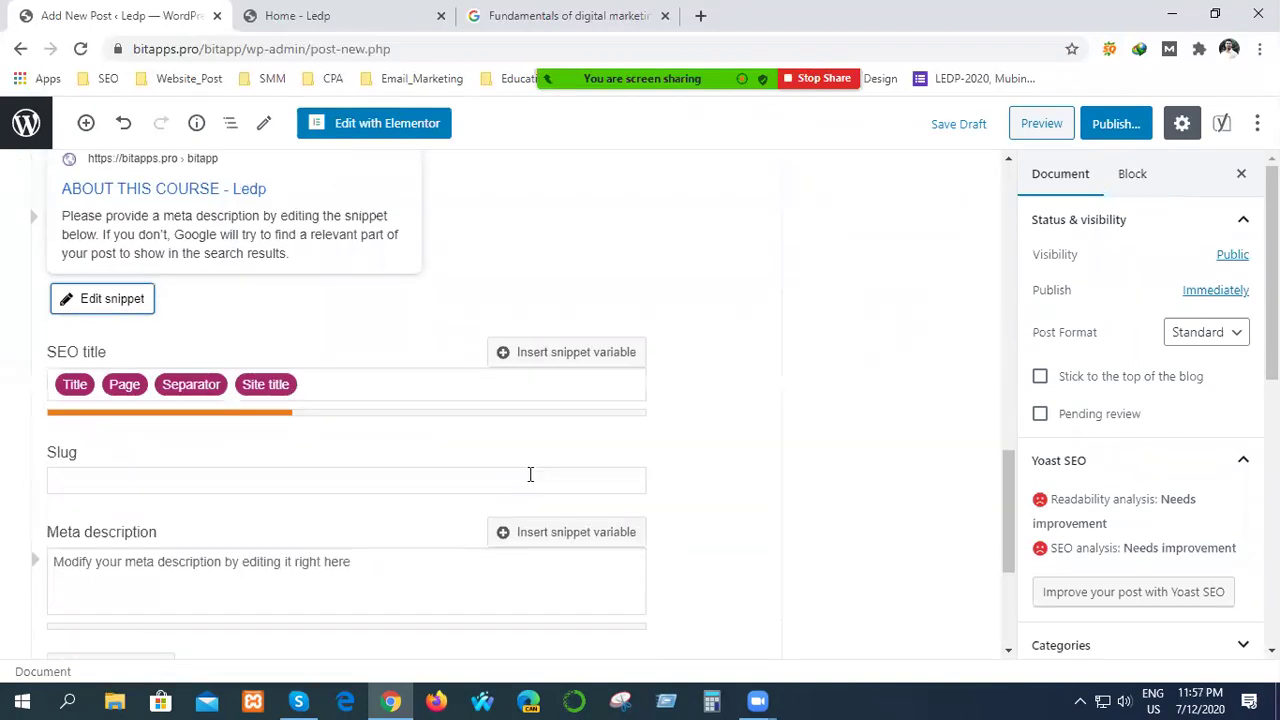
pyautogui.scroll(2, 530, 474)
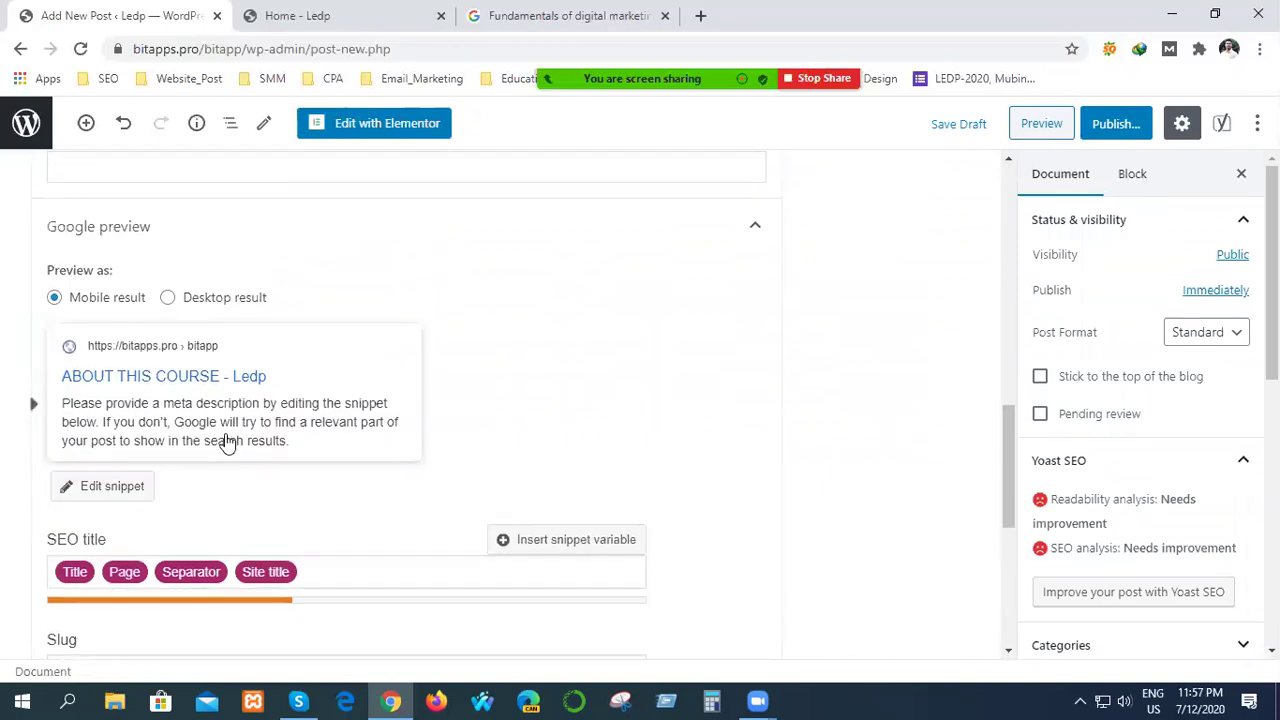
pyautogui.click(190, 382)
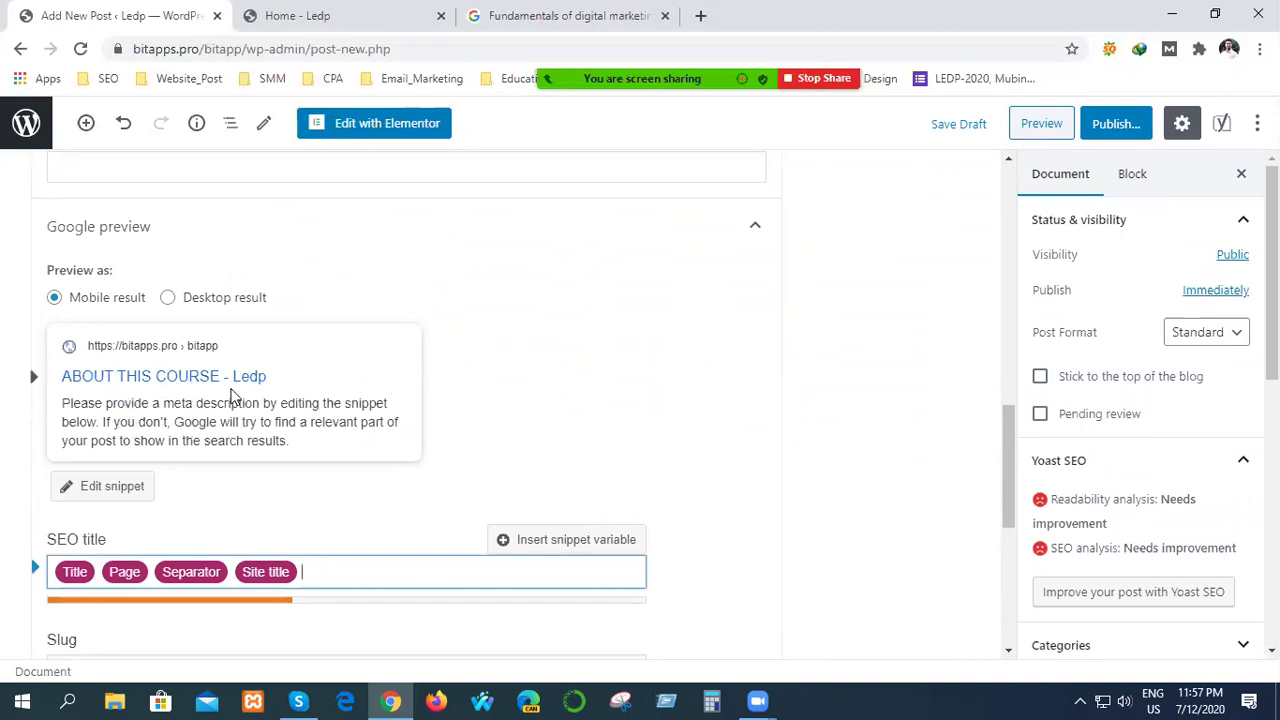
pyautogui.scroll(10, 520, 455)
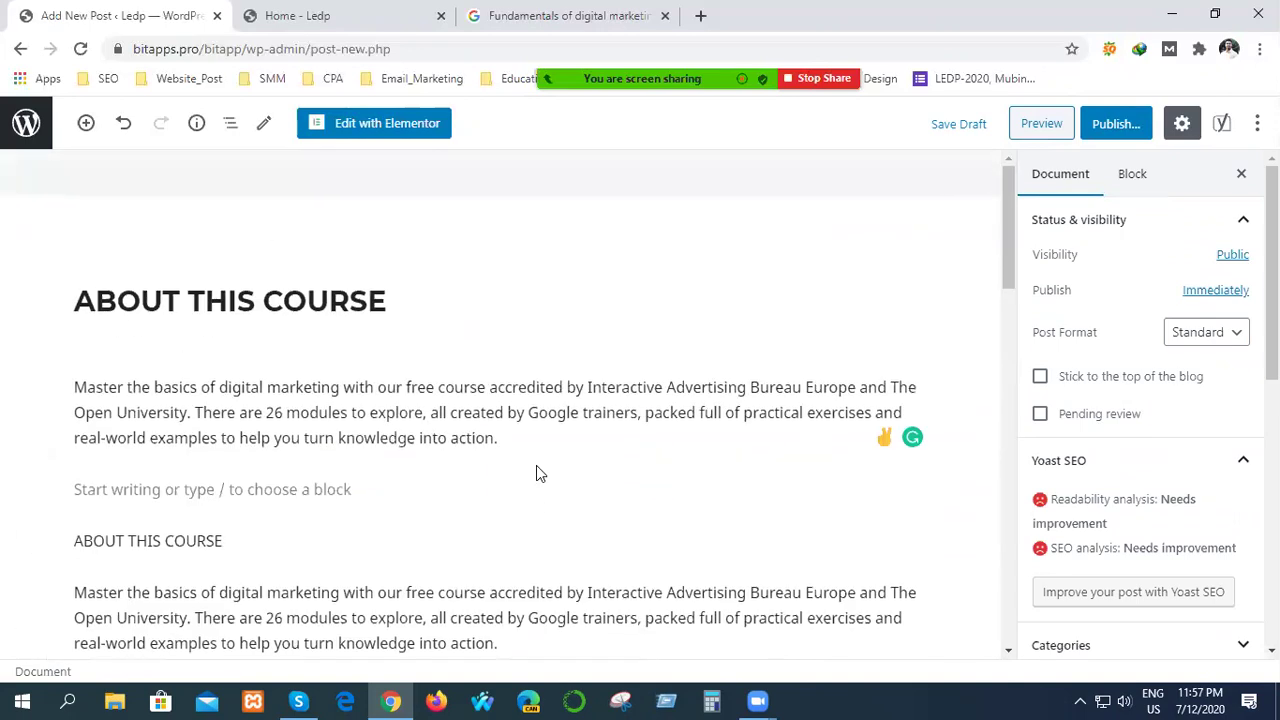
pyautogui.scroll(-10, 536, 467)
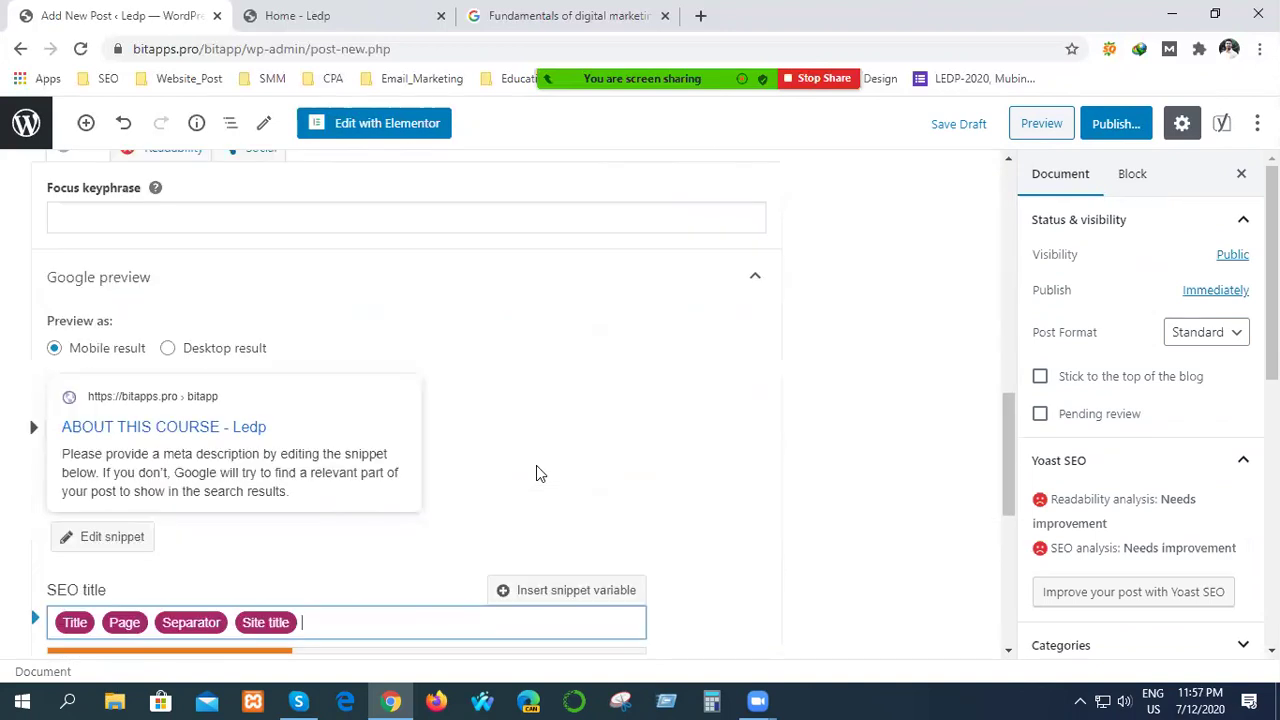
pyautogui.scroll(2, 656, 541)
pyautogui.scroll(-5, 656, 541)
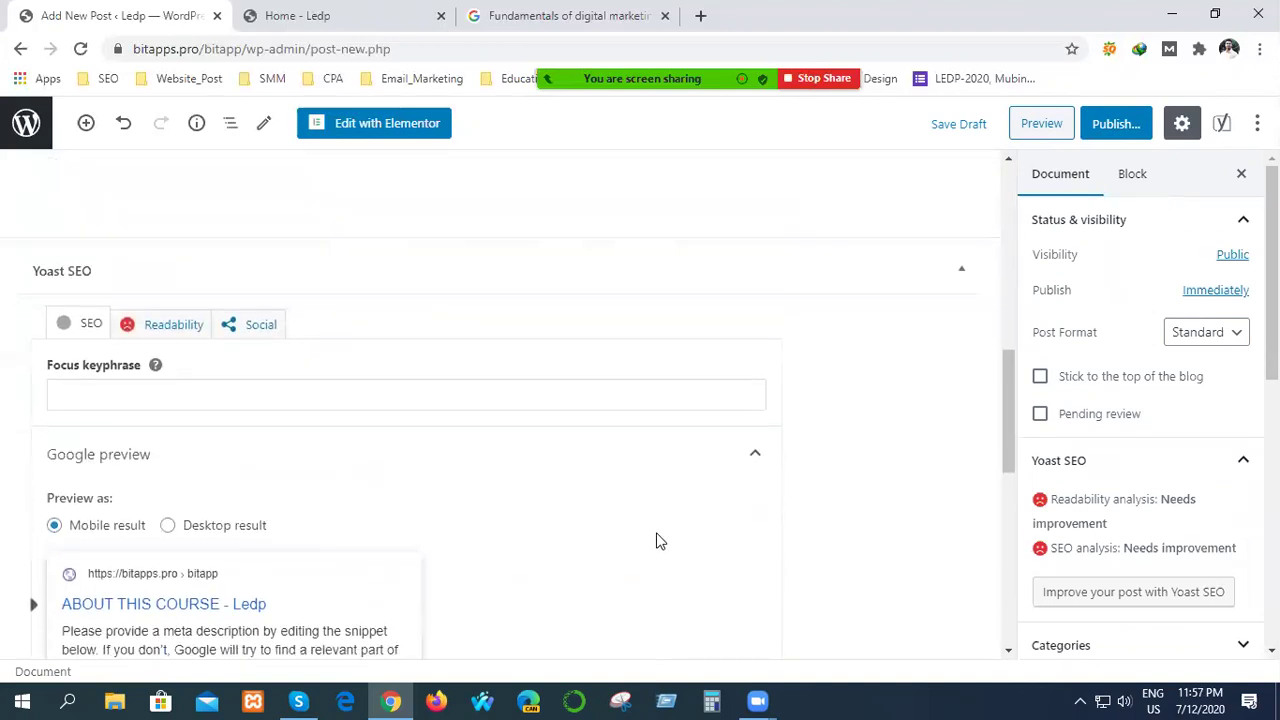
pyautogui.scroll(1, 656, 541)
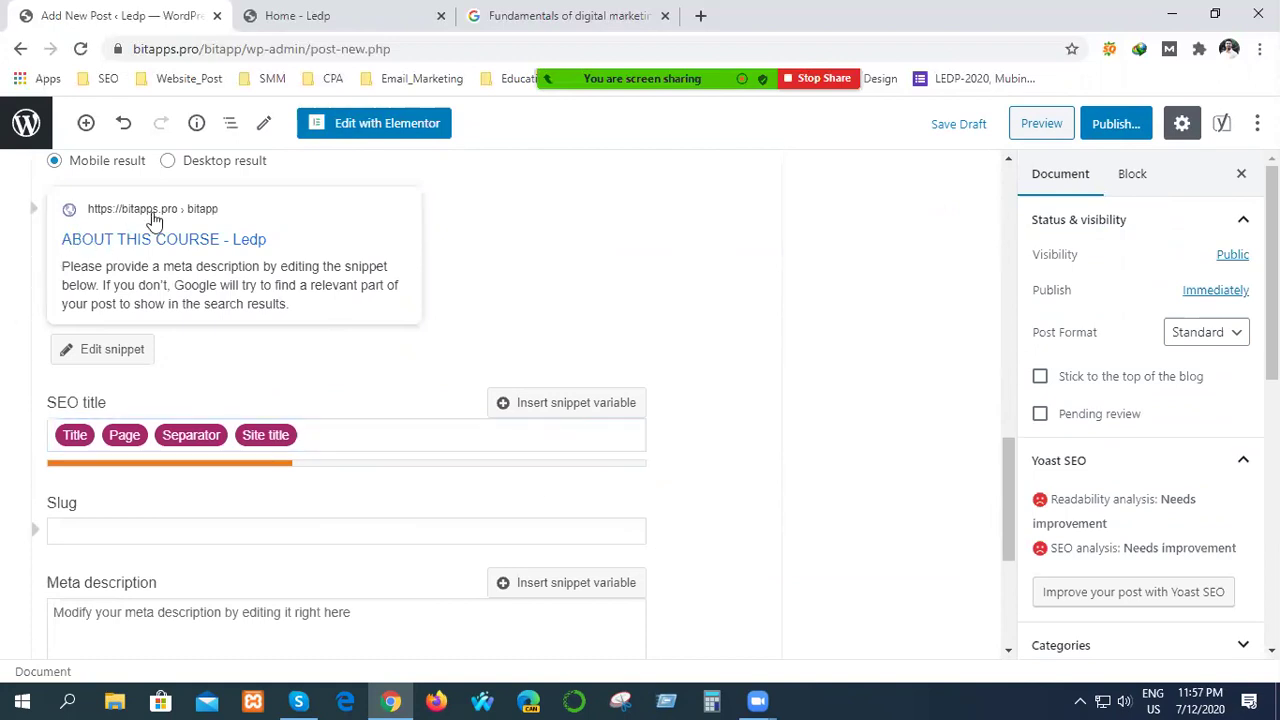
pyautogui.click(118, 356)
pyautogui.scroll(8, 674, 329)
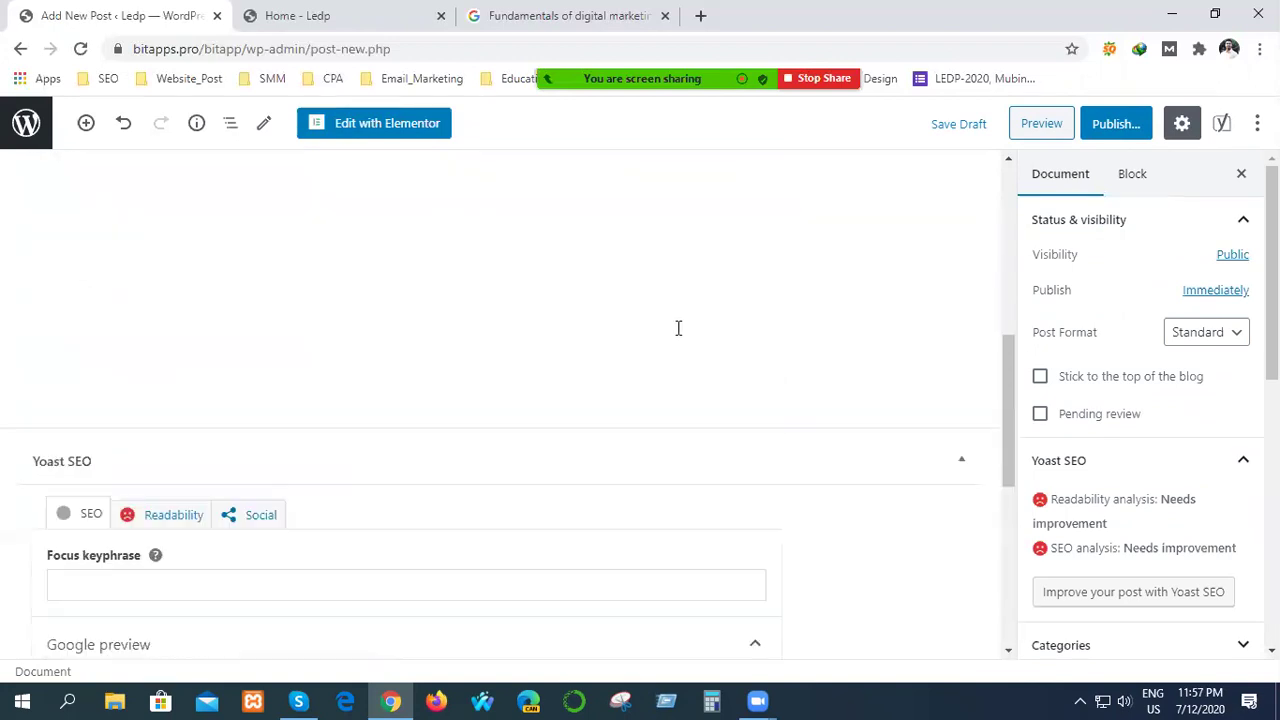
pyautogui.scroll(4, 646, 351)
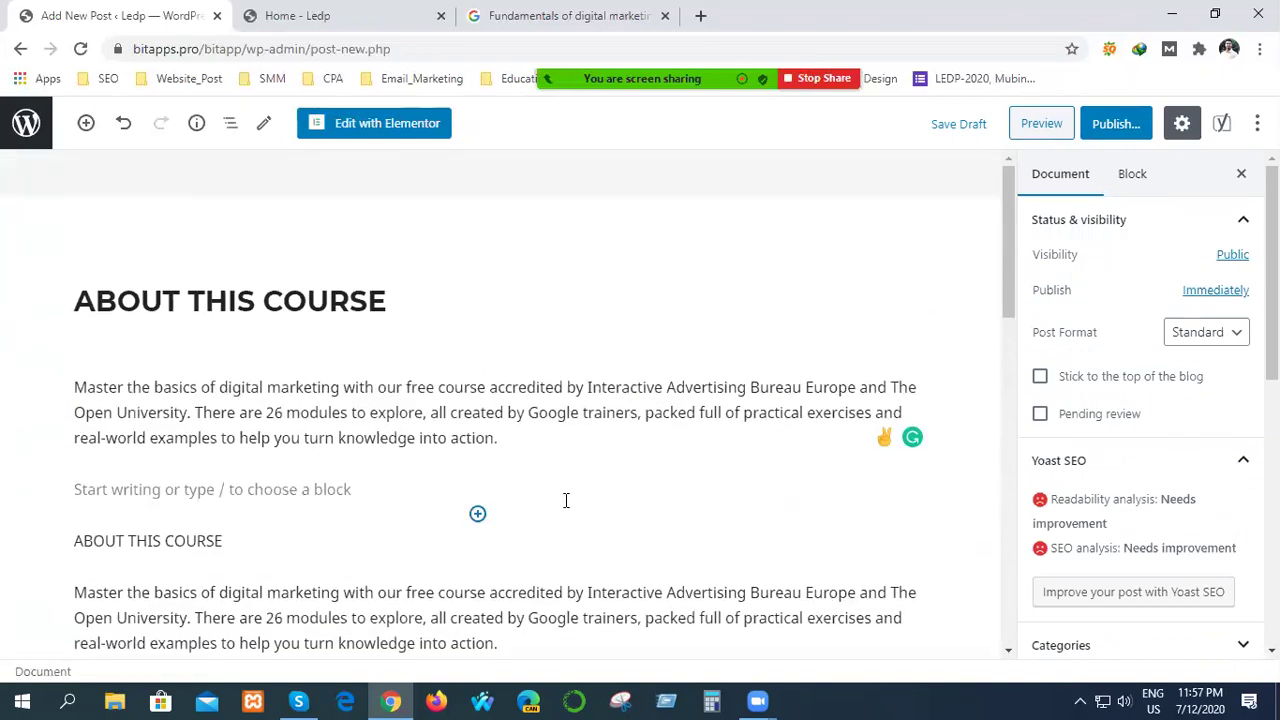
pyautogui.click(351, 494)
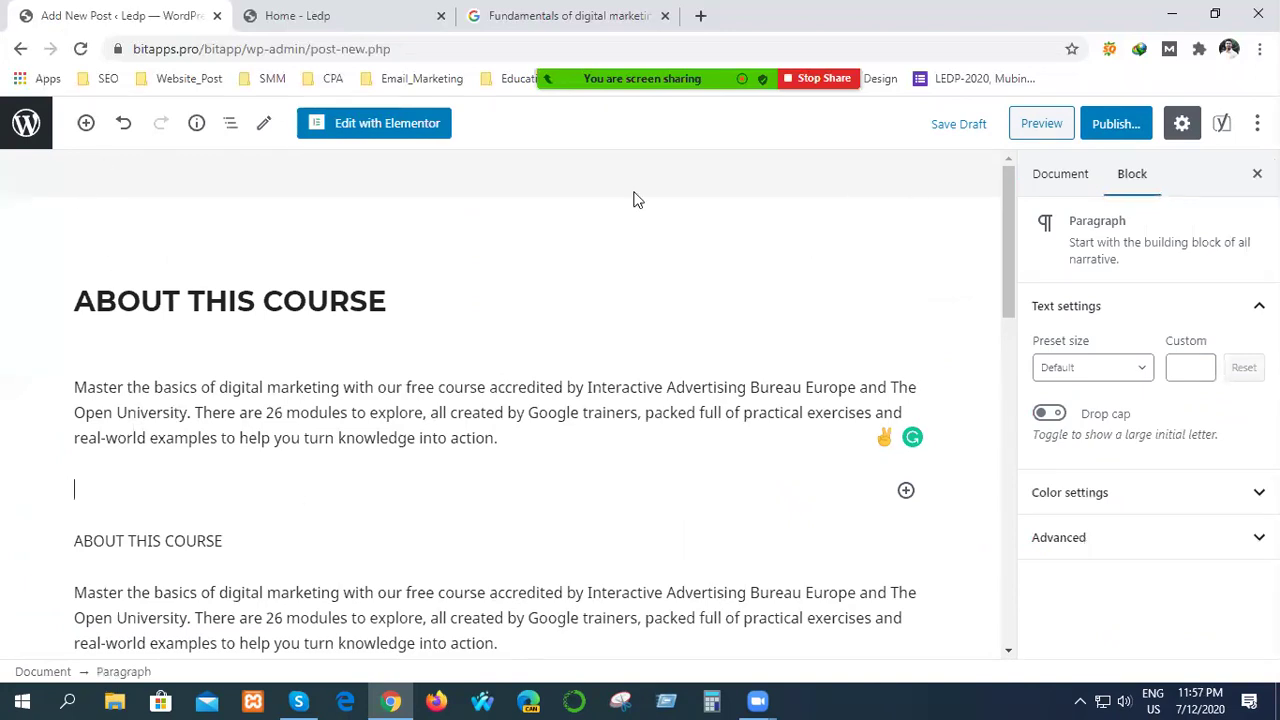
# Add an Image block with walking-v1.jpg from the Media Library below the intro paragraph.
pyautogui.click(905, 490)
pyautogui.click(644, 350)
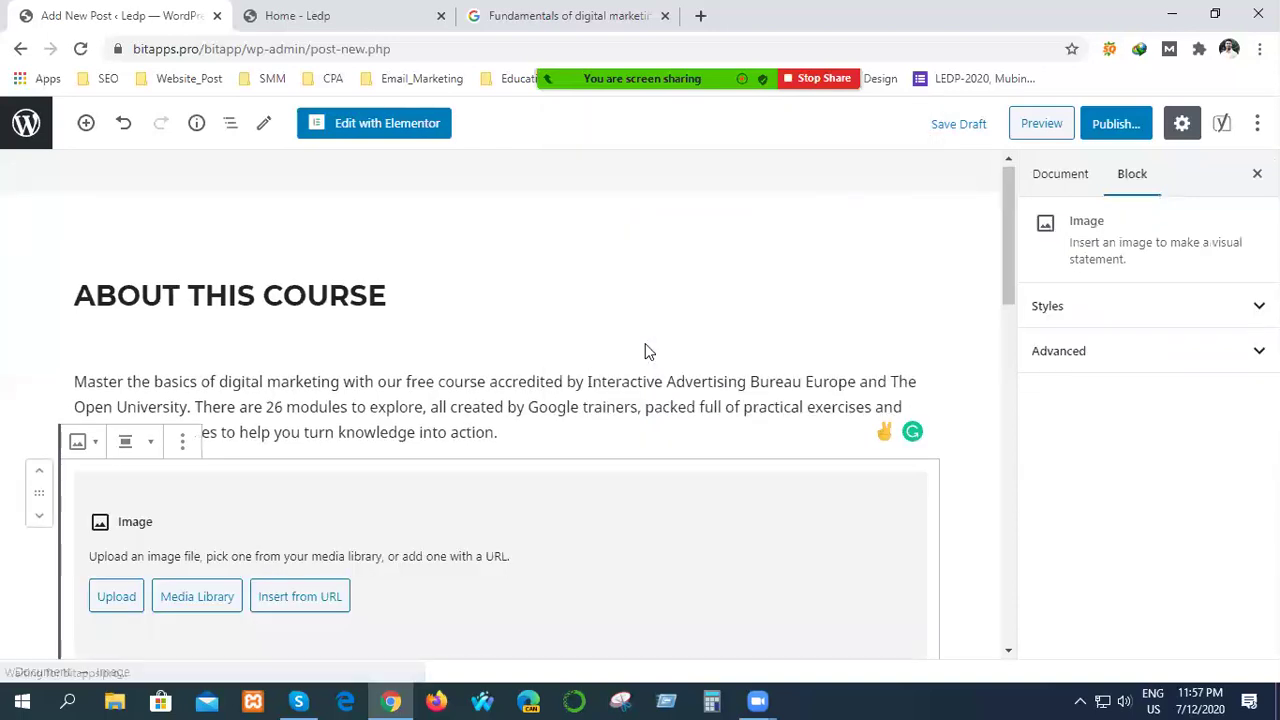
pyautogui.click(193, 595)
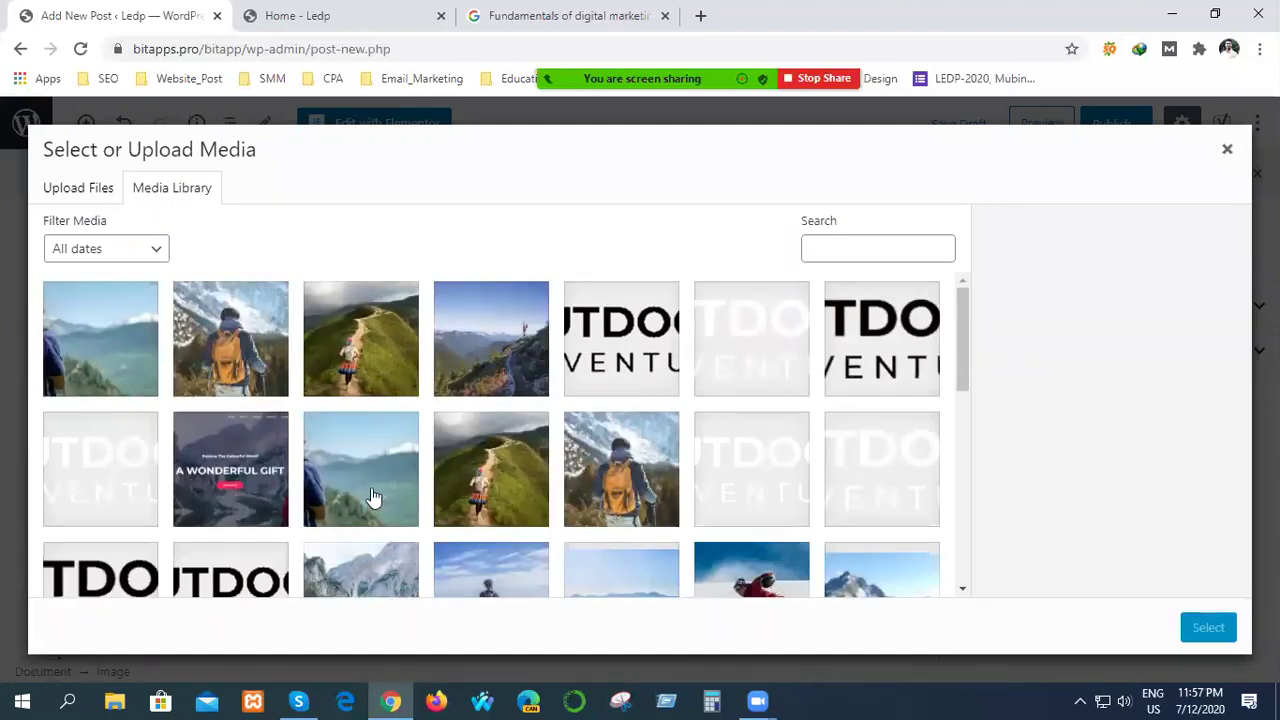
pyautogui.click(320, 393)
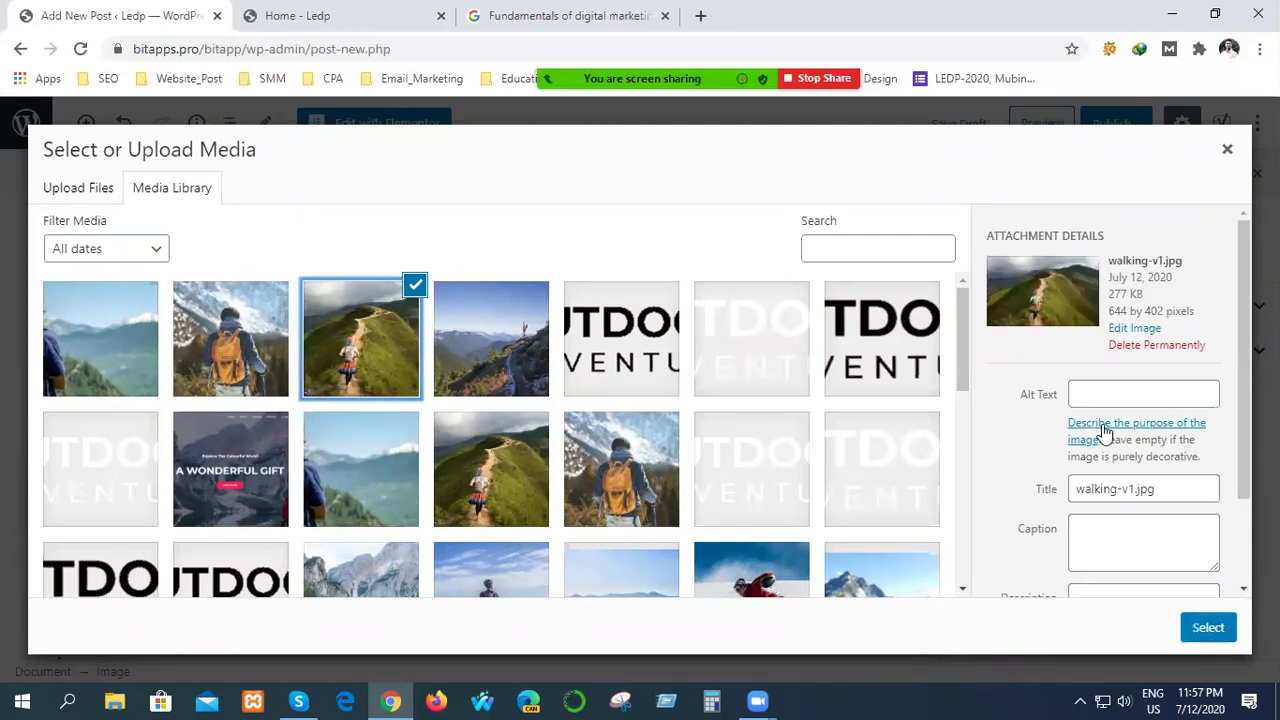
pyautogui.scroll(-2, 952, 482)
pyautogui.scroll(-2, 1028, 500)
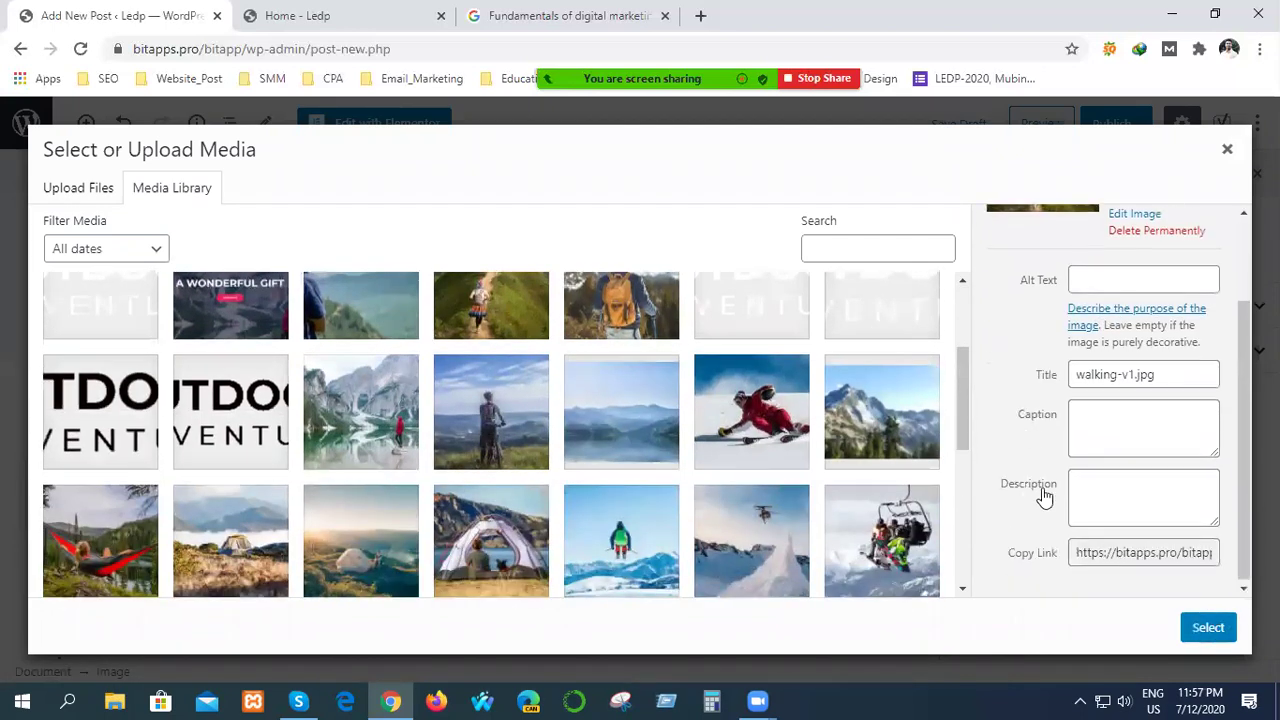
pyautogui.click(1122, 441)
pyautogui.click(1104, 280)
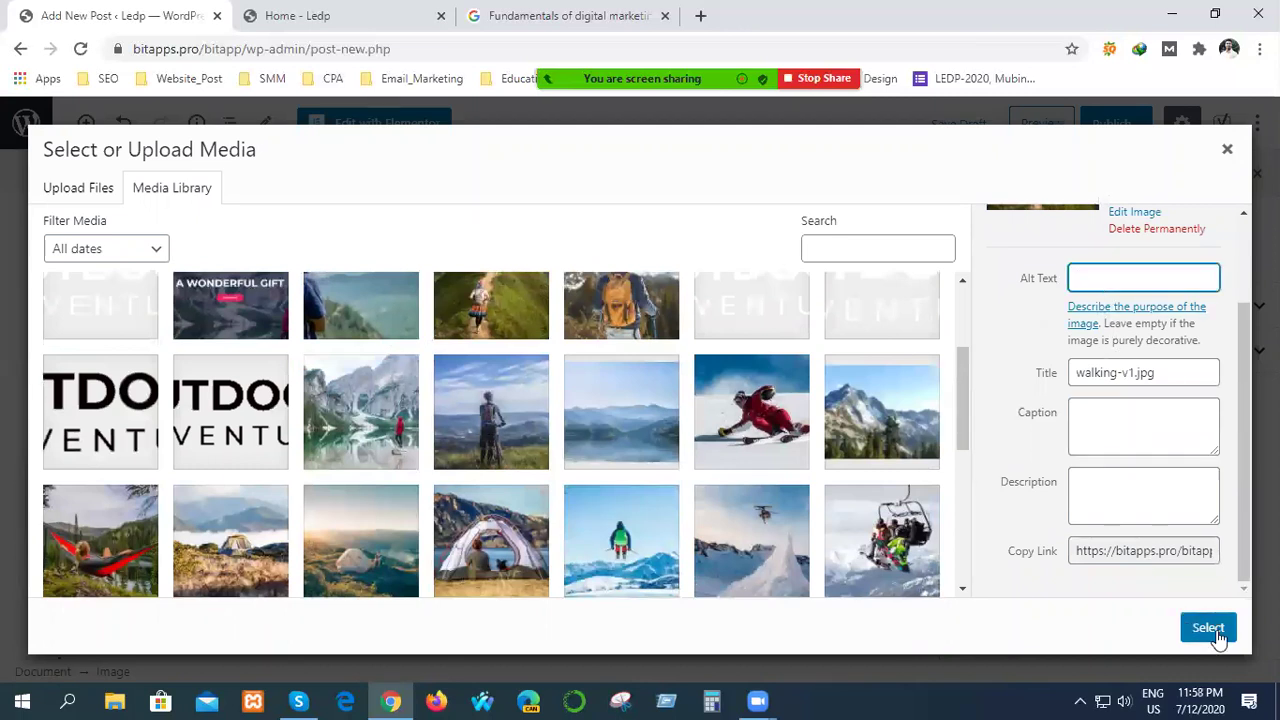
pyautogui.click(1208, 627)
pyautogui.scroll(-1, 720, 531)
pyautogui.scroll(-4, 746, 533)
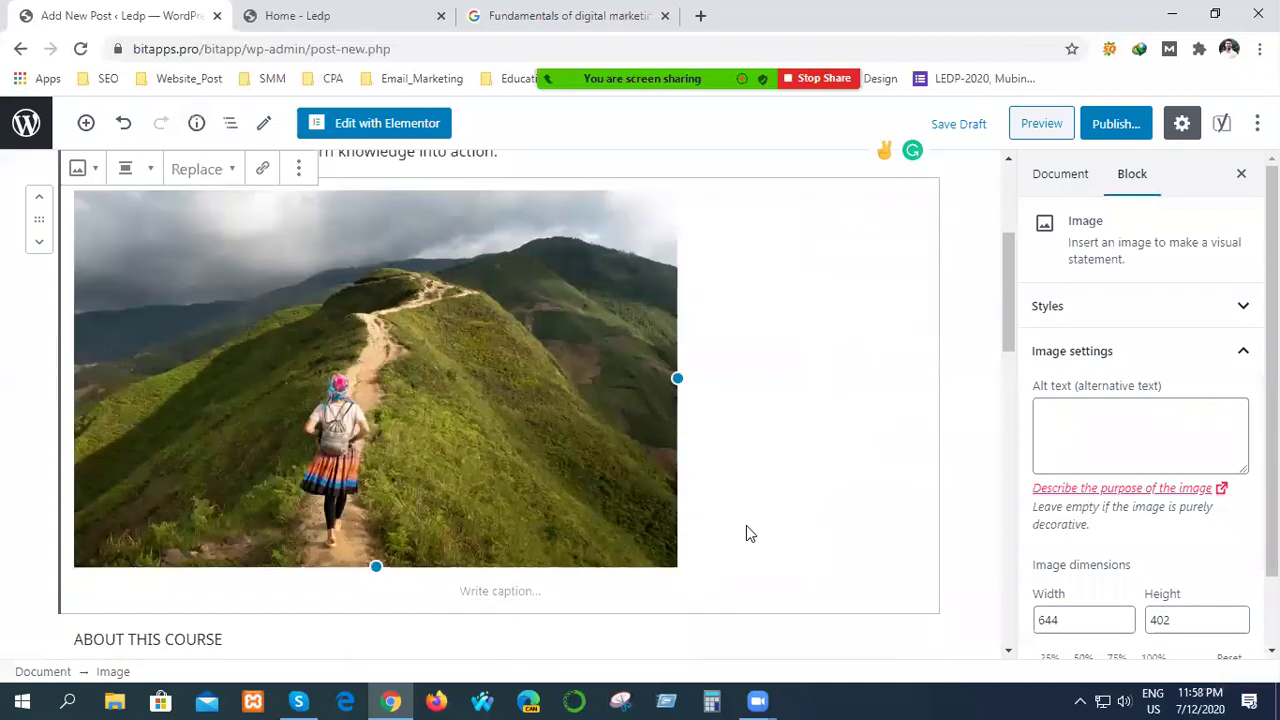
pyautogui.click(19, 433)
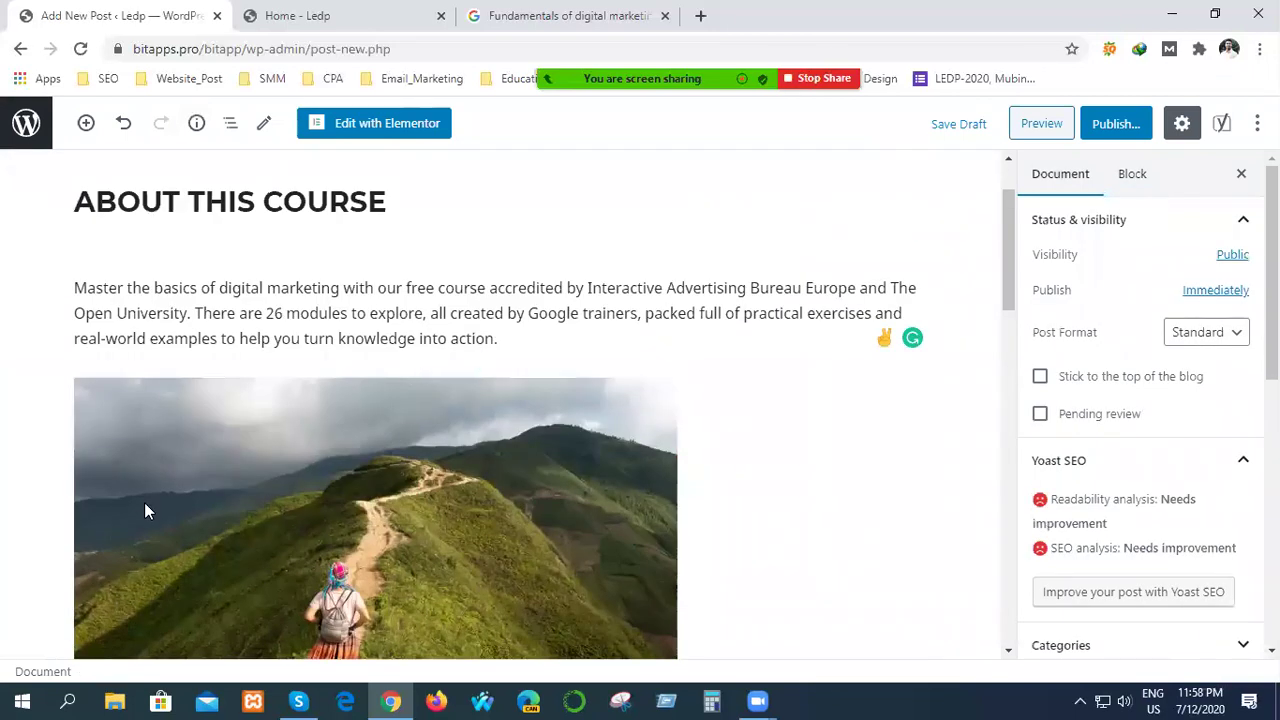
# Scroll the Document sidebar and collapse the Astra Settings section.
pyautogui.scroll(-10, 290, 481)
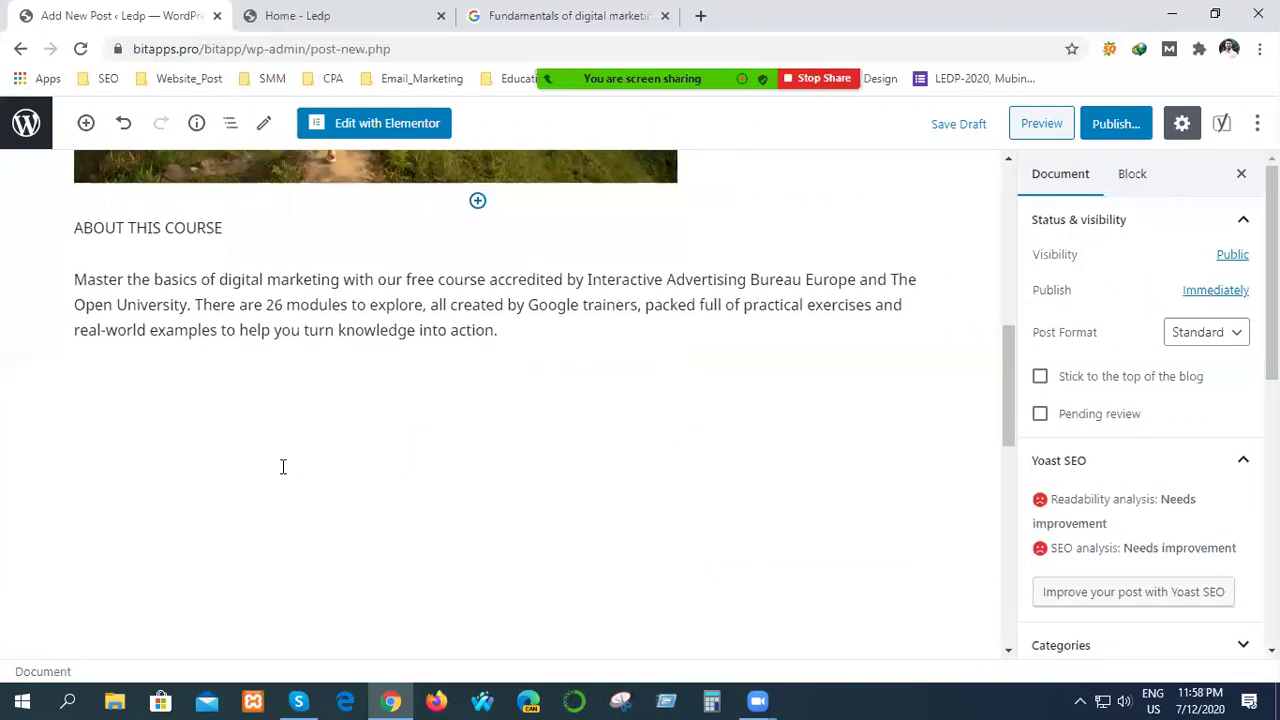
pyautogui.scroll(-2, 272, 486)
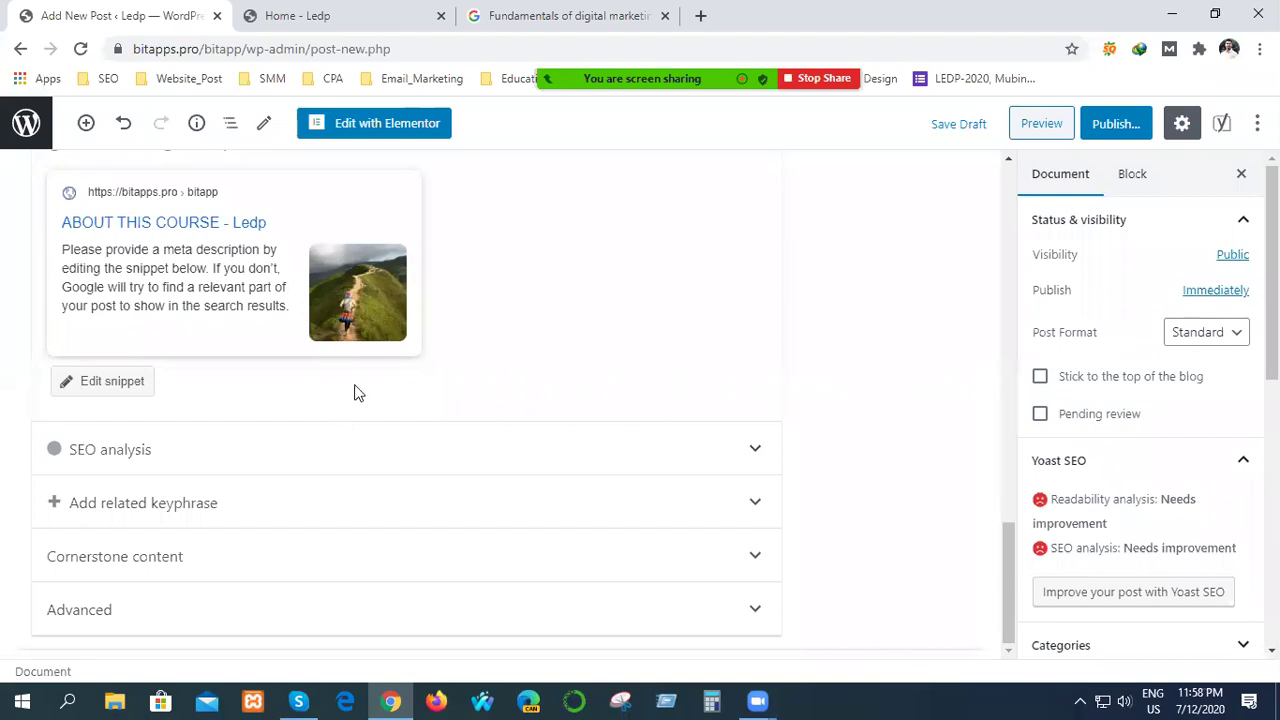
pyautogui.scroll(-5, 1086, 438)
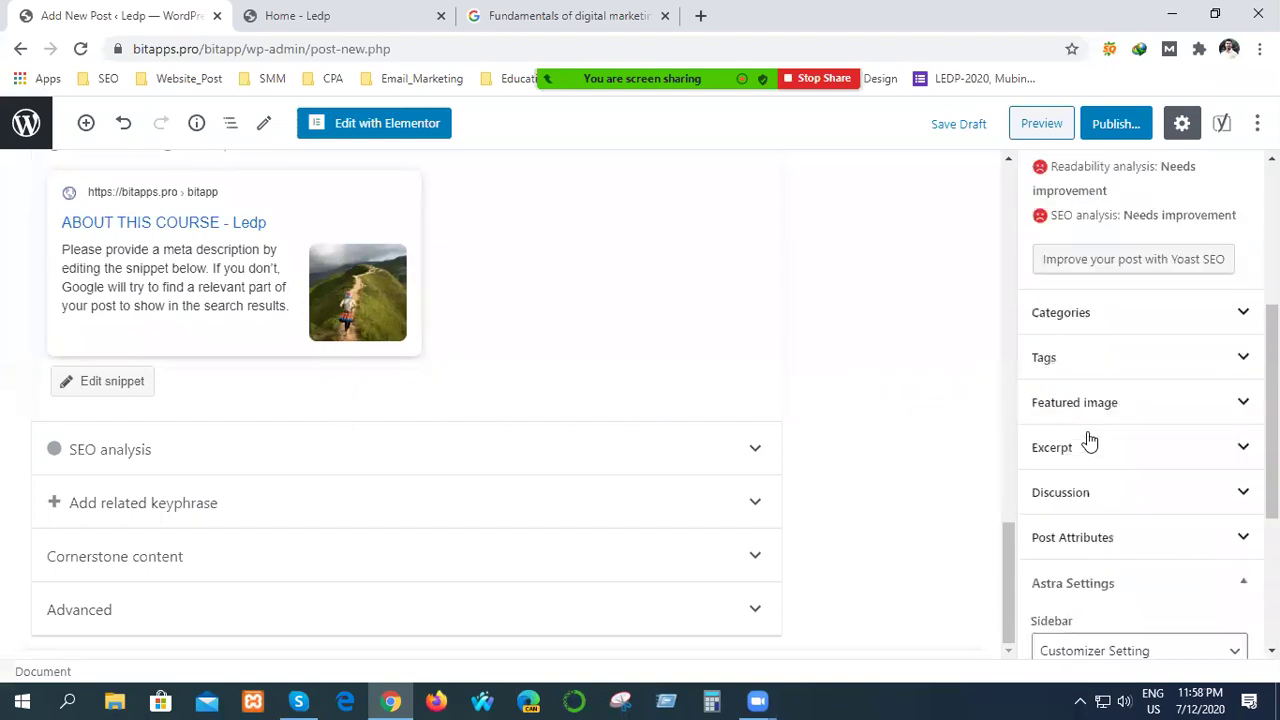
pyautogui.scroll(-3, 1073, 444)
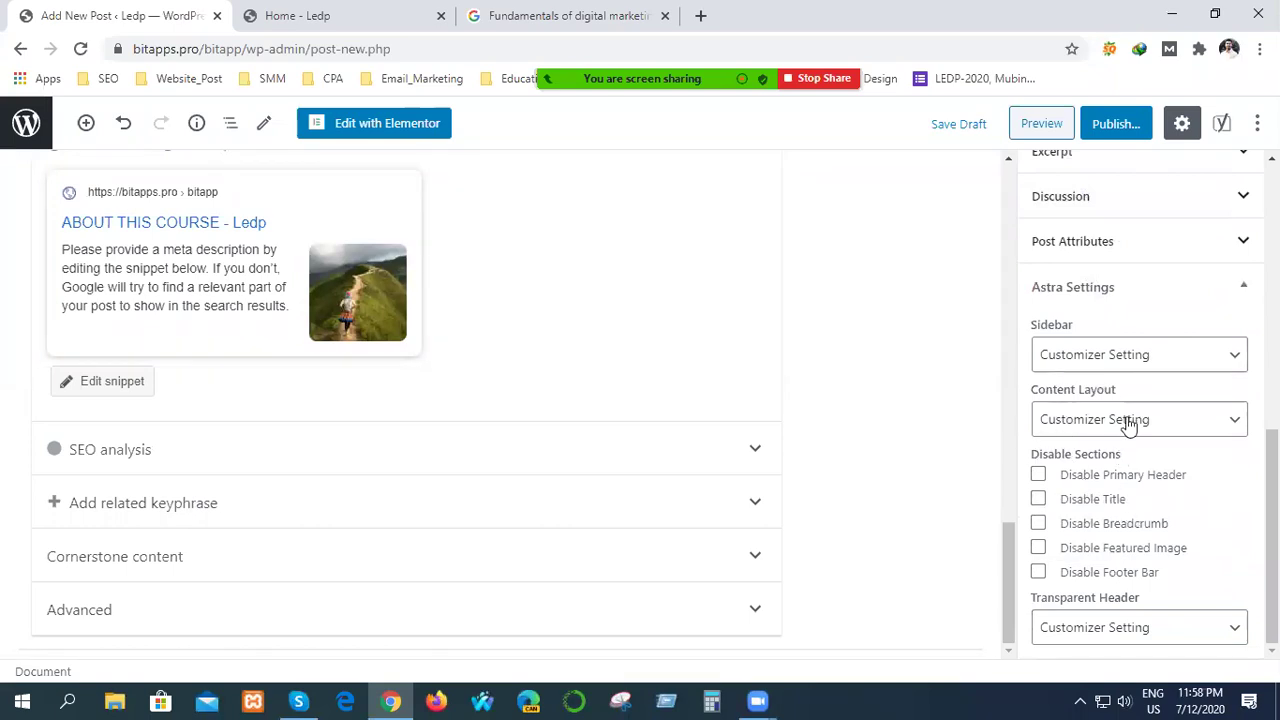
pyautogui.scroll(1, 1150, 362)
pyautogui.scroll(2, 1150, 362)
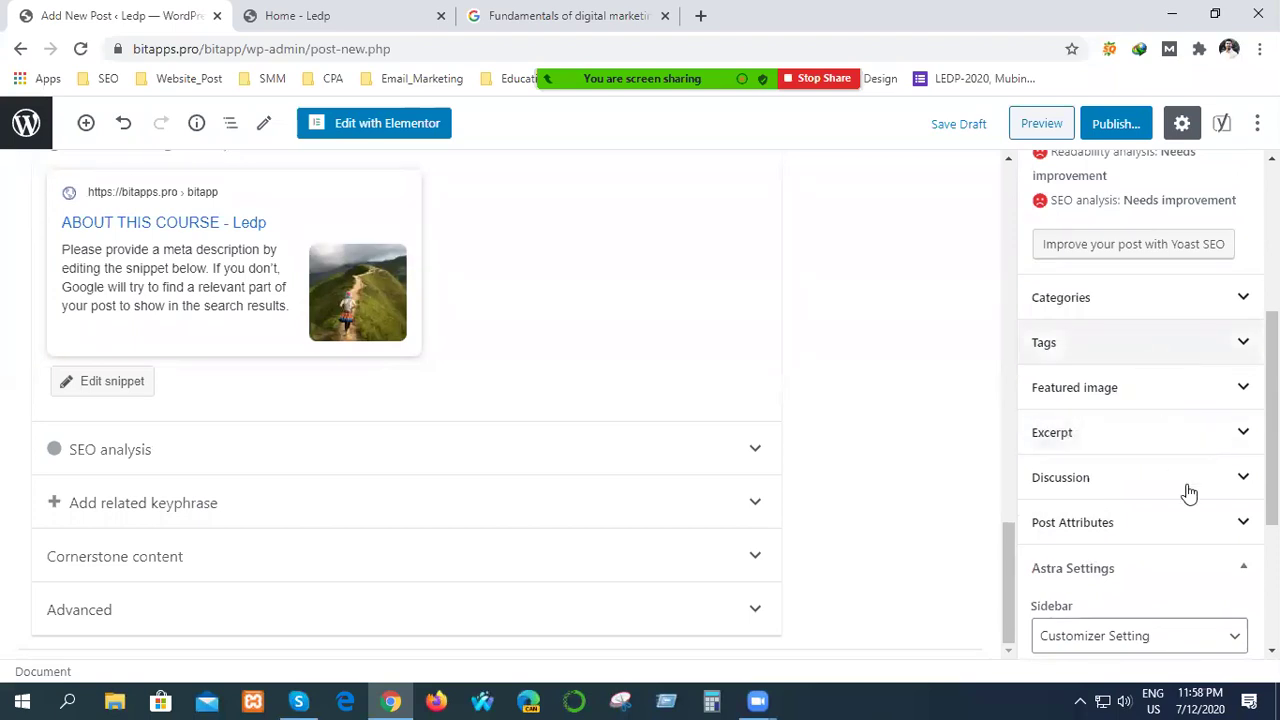
pyautogui.click(1206, 583)
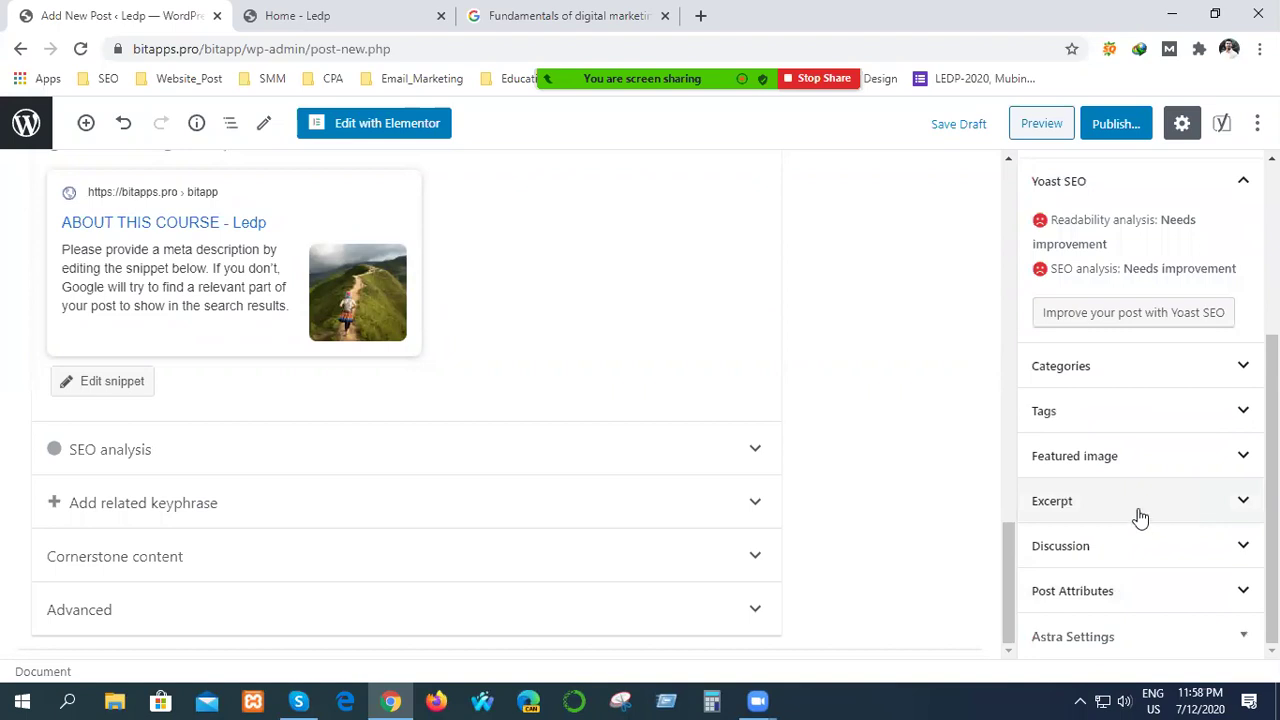
pyautogui.scroll(3, 1140, 512)
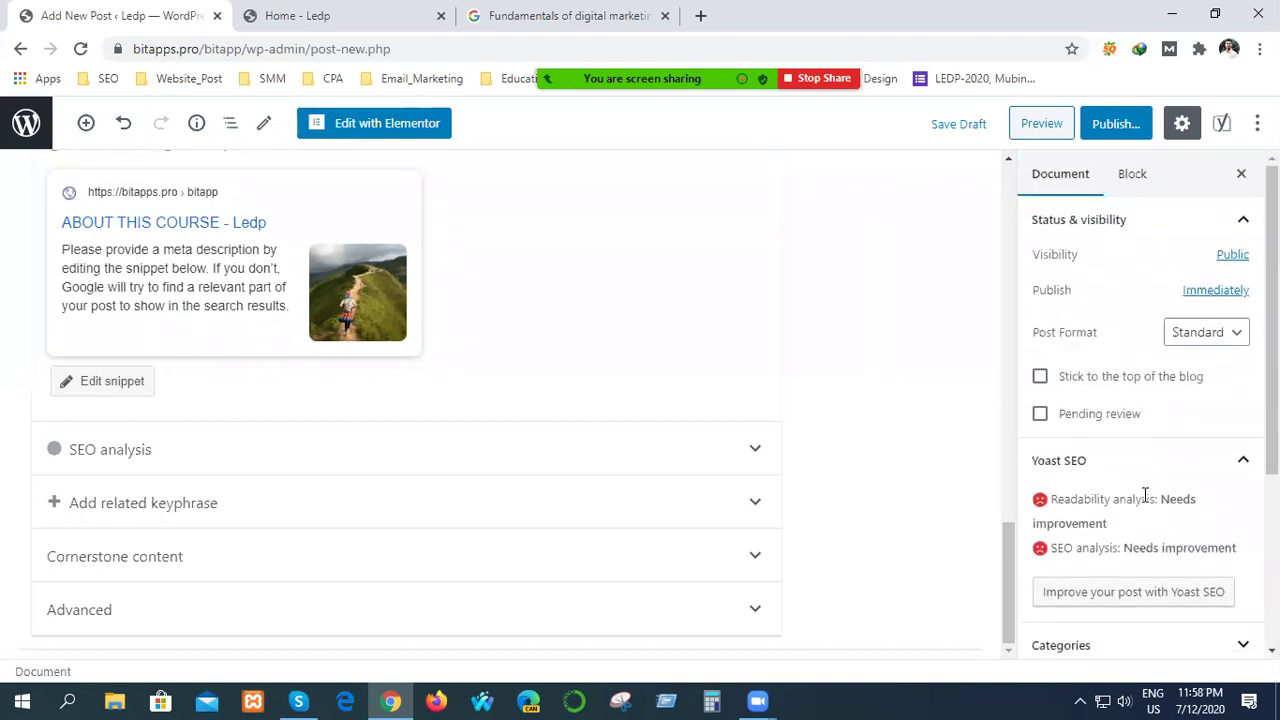
# Check the post's Categories and Tags sections, leaving both collapsed.
pyautogui.scroll(-1, 1180, 483)
pyautogui.scroll(-1, 1177, 474)
pyautogui.click(1194, 463)
pyautogui.click(1194, 463)
pyautogui.click(1166, 505)
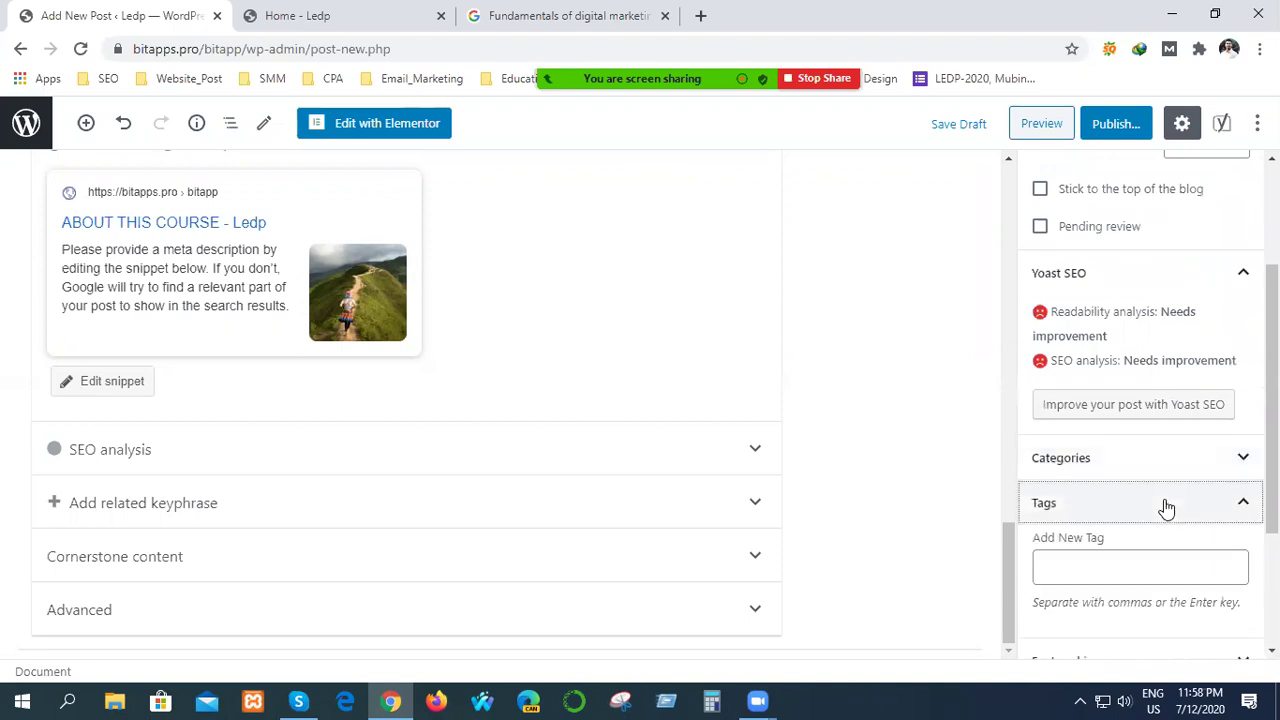
pyautogui.click(1166, 505)
pyautogui.click(1083, 515)
pyautogui.click(1083, 561)
pyautogui.click(1238, 512)
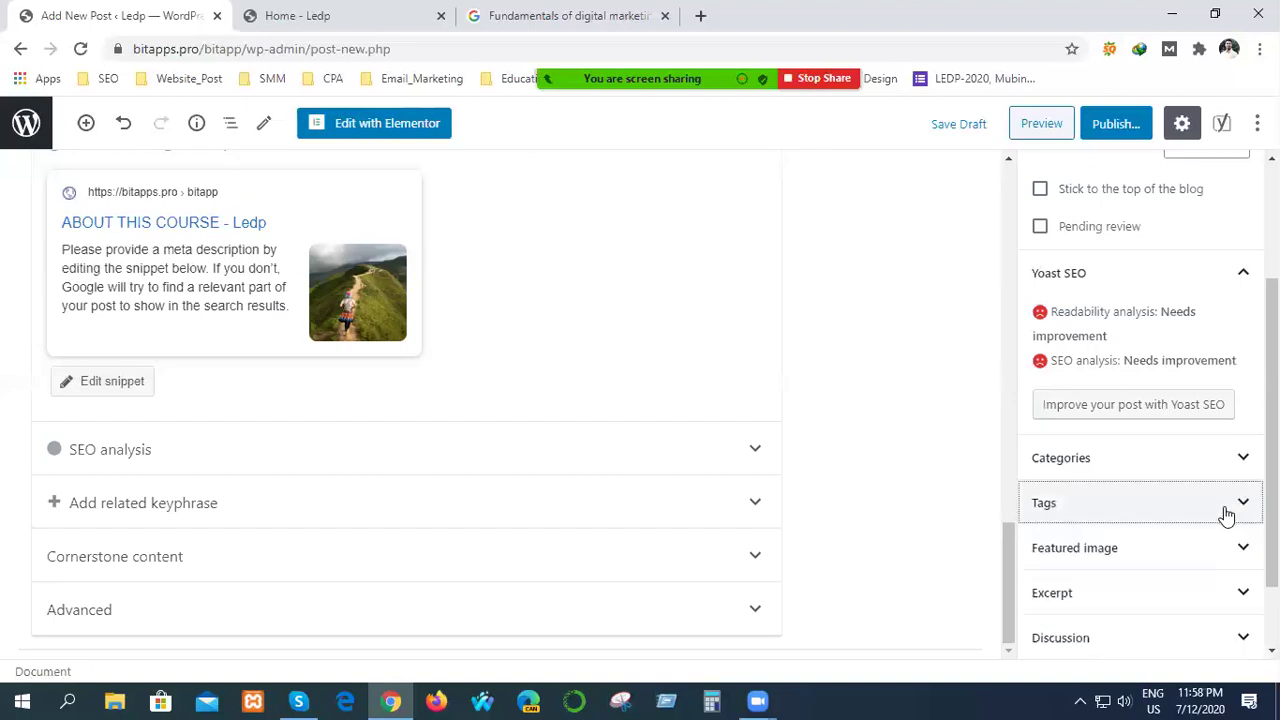
# Check the Featured image, Excerpt and Post Attributes sections, then return to the sidebar top.
pyautogui.scroll(-2, 1093, 585)
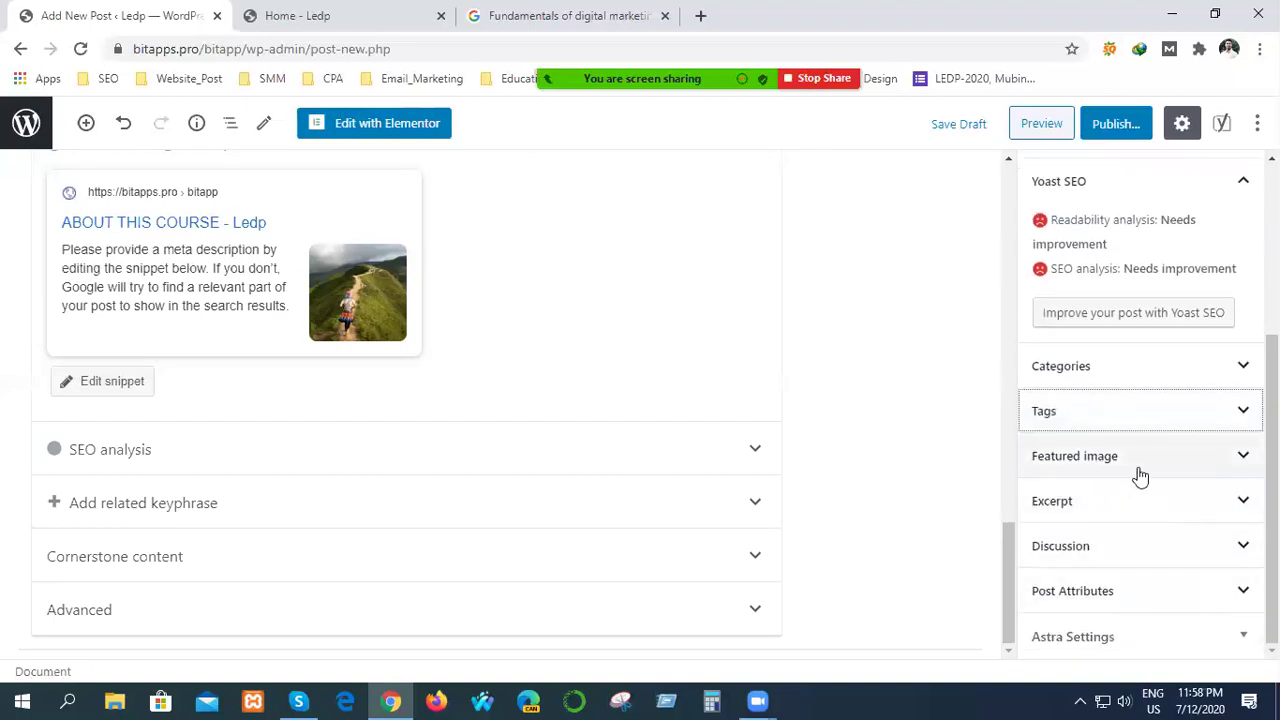
pyautogui.click(1138, 470)
pyautogui.click(1138, 470)
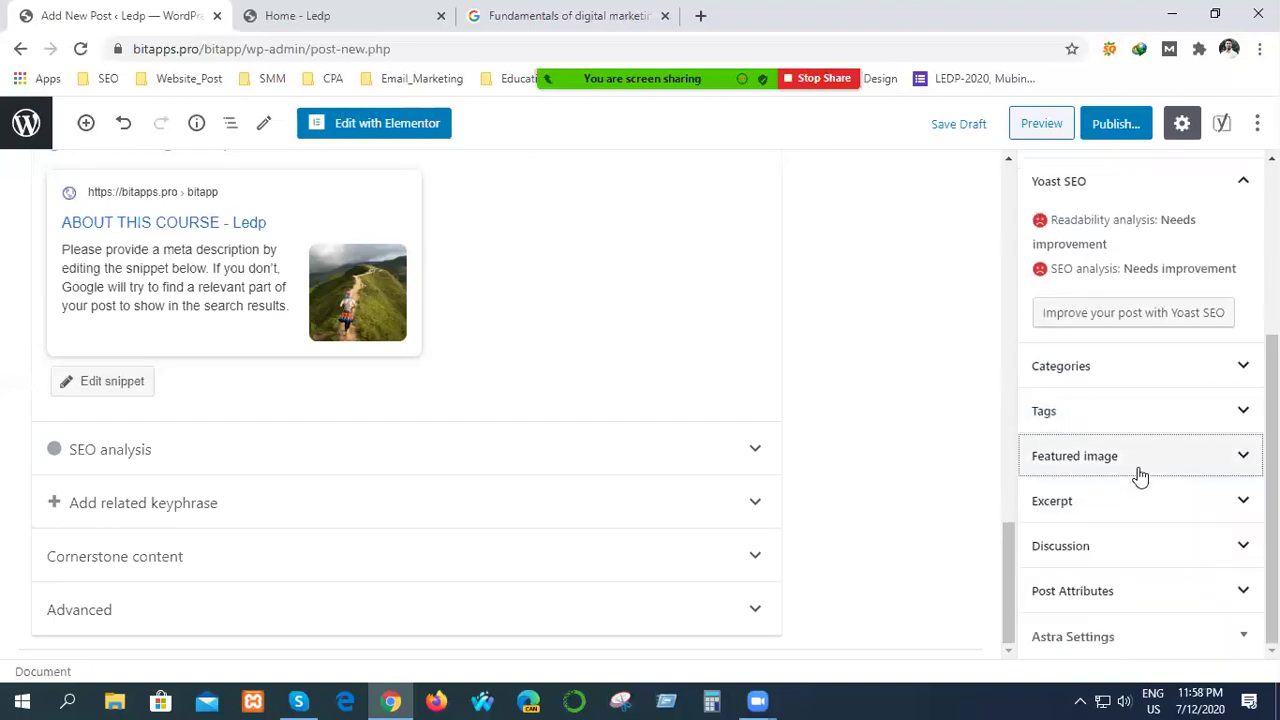
pyautogui.click(1093, 523)
pyautogui.click(1093, 523)
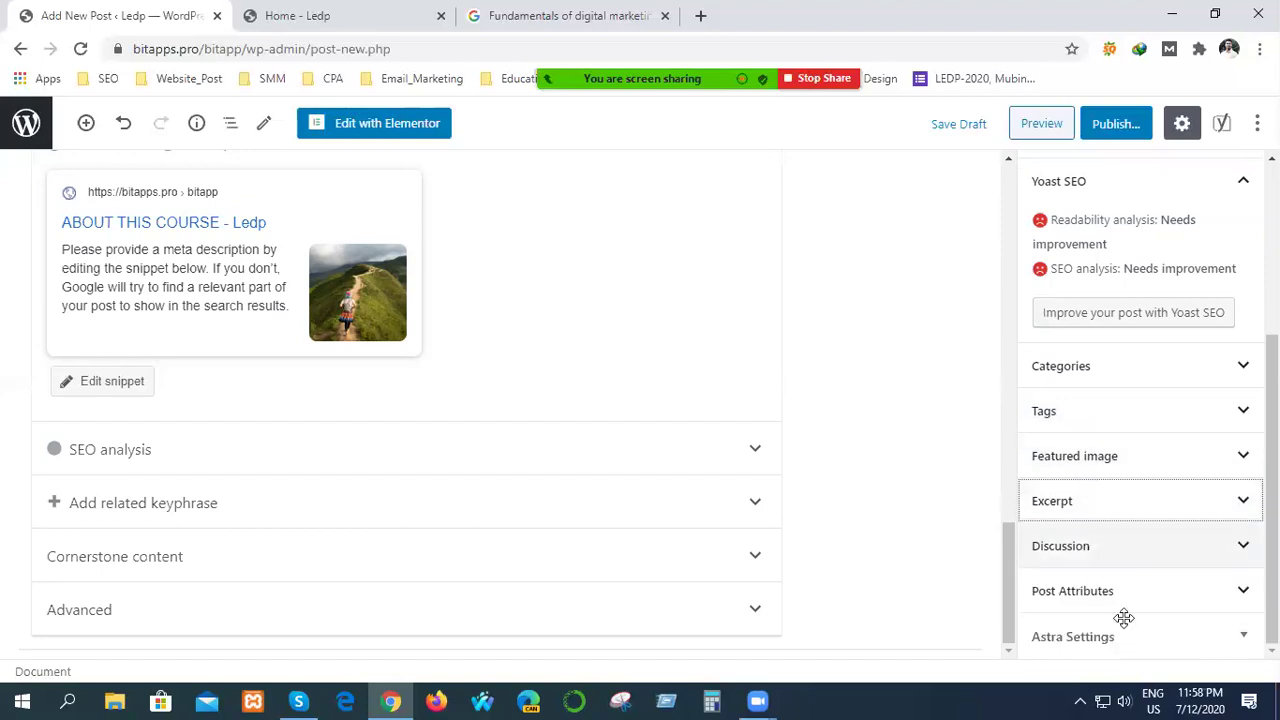
pyautogui.click(1112, 595)
pyautogui.click(1112, 595)
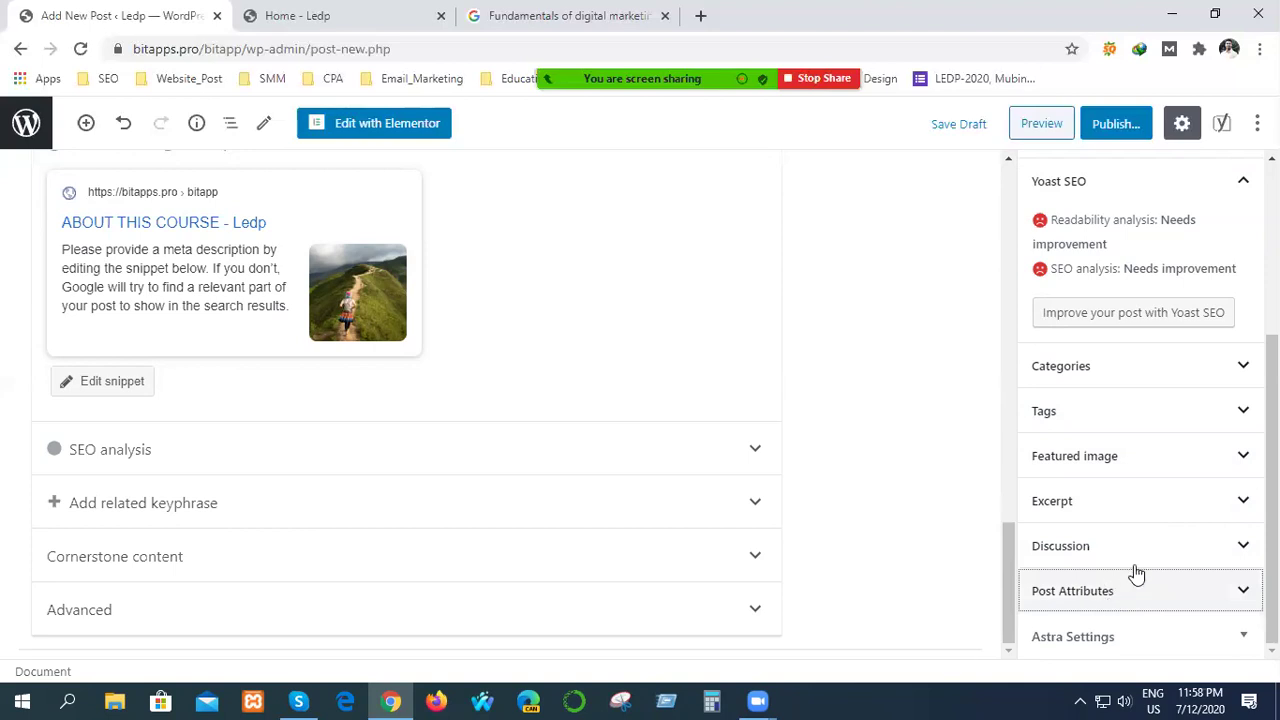
pyautogui.scroll(3, 1134, 571)
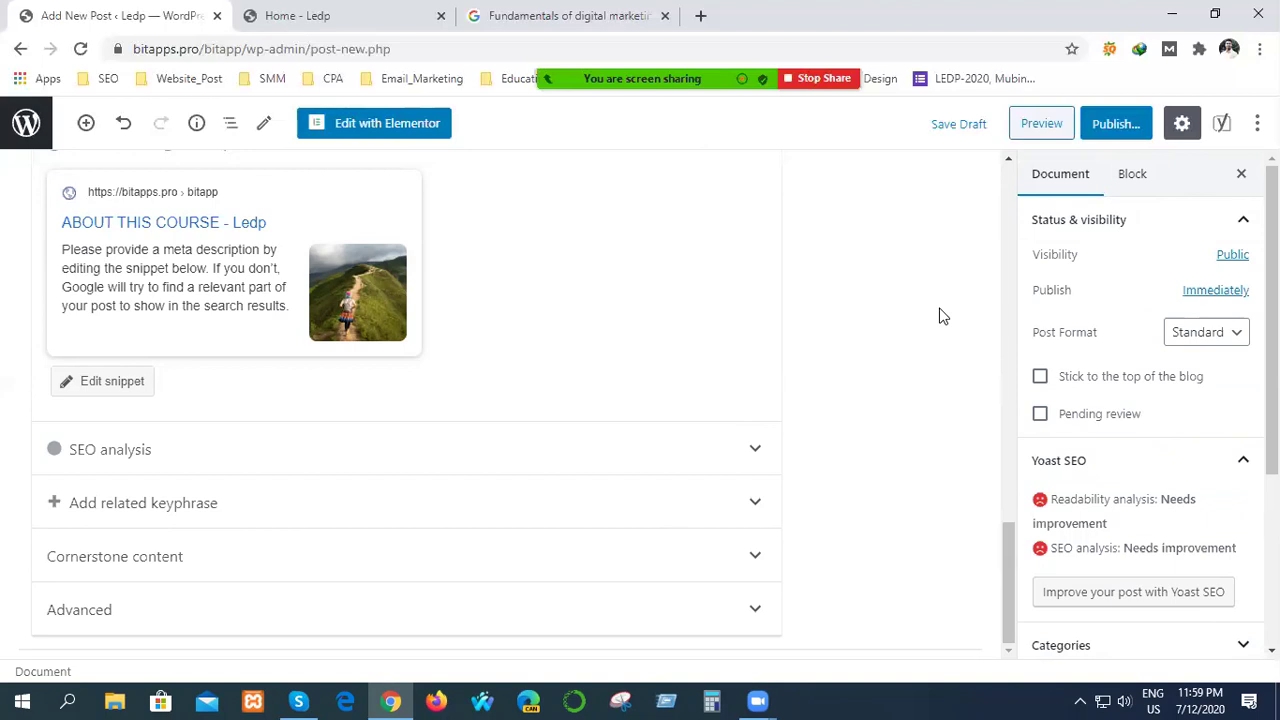
# Open the Yoast SEO analysis panel and select the Focus keyphrase field.
pyautogui.click(1222, 126)
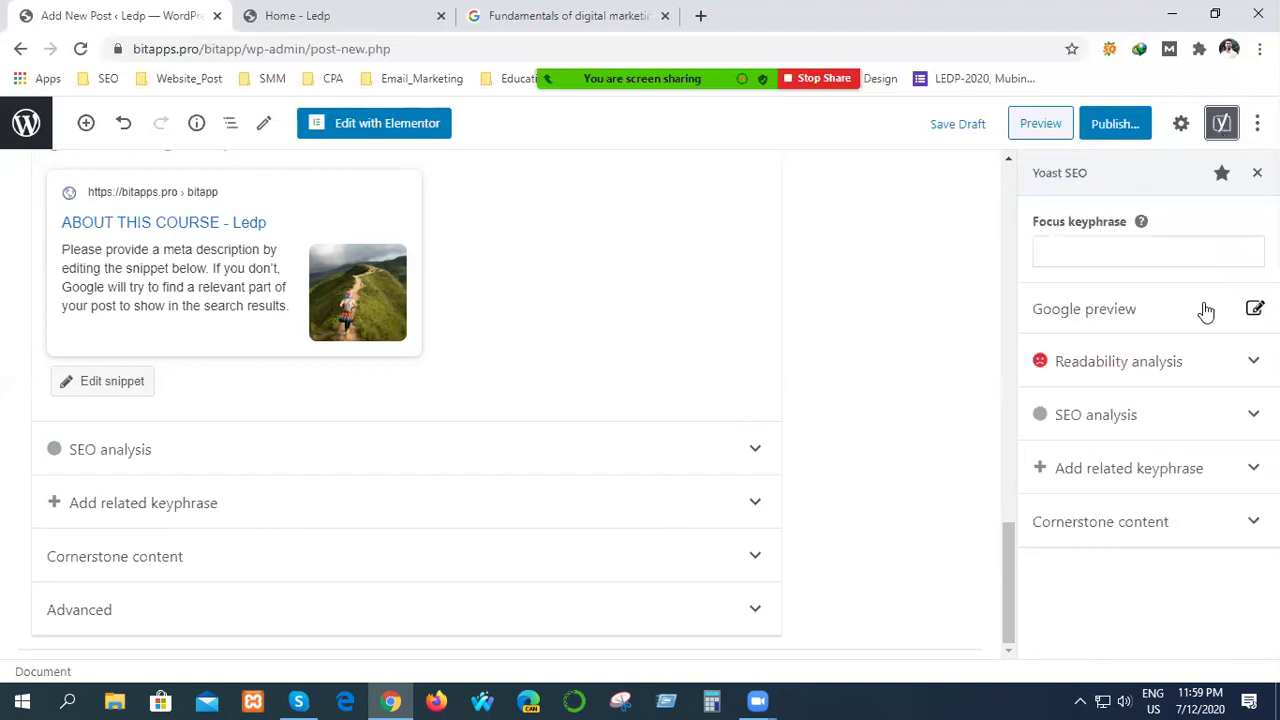
pyautogui.click(1223, 127)
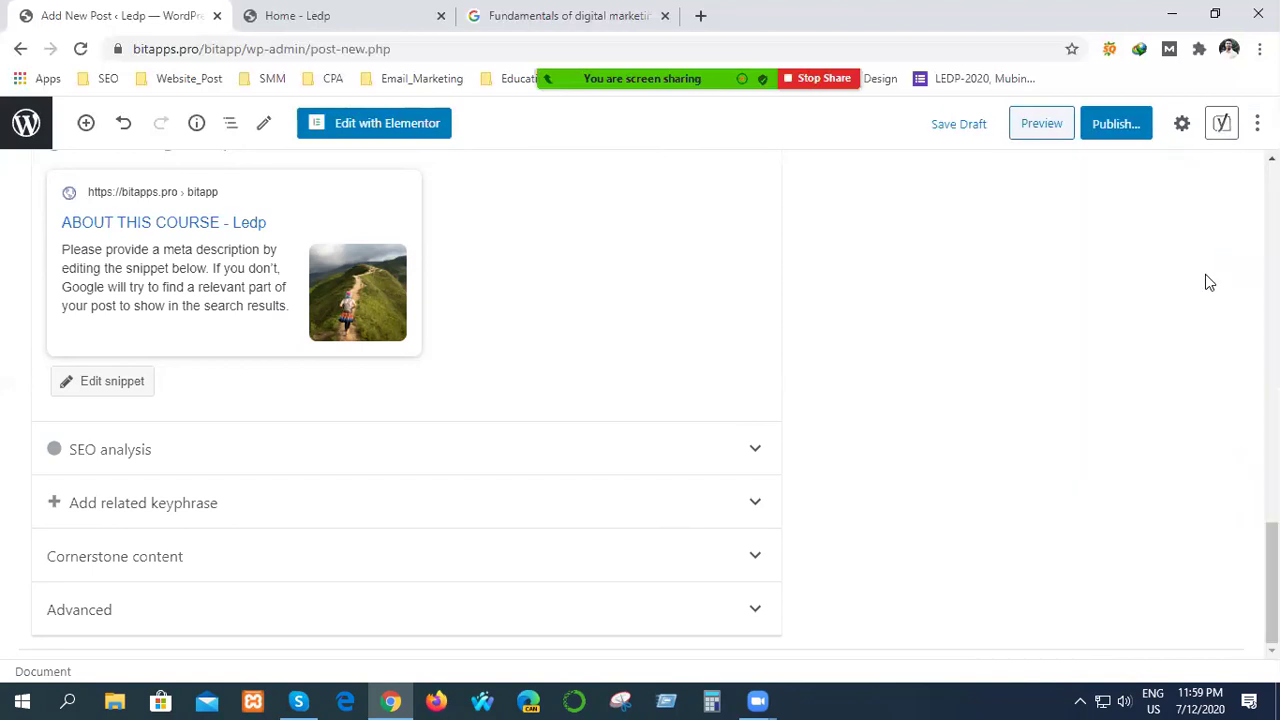
pyautogui.click(1222, 123)
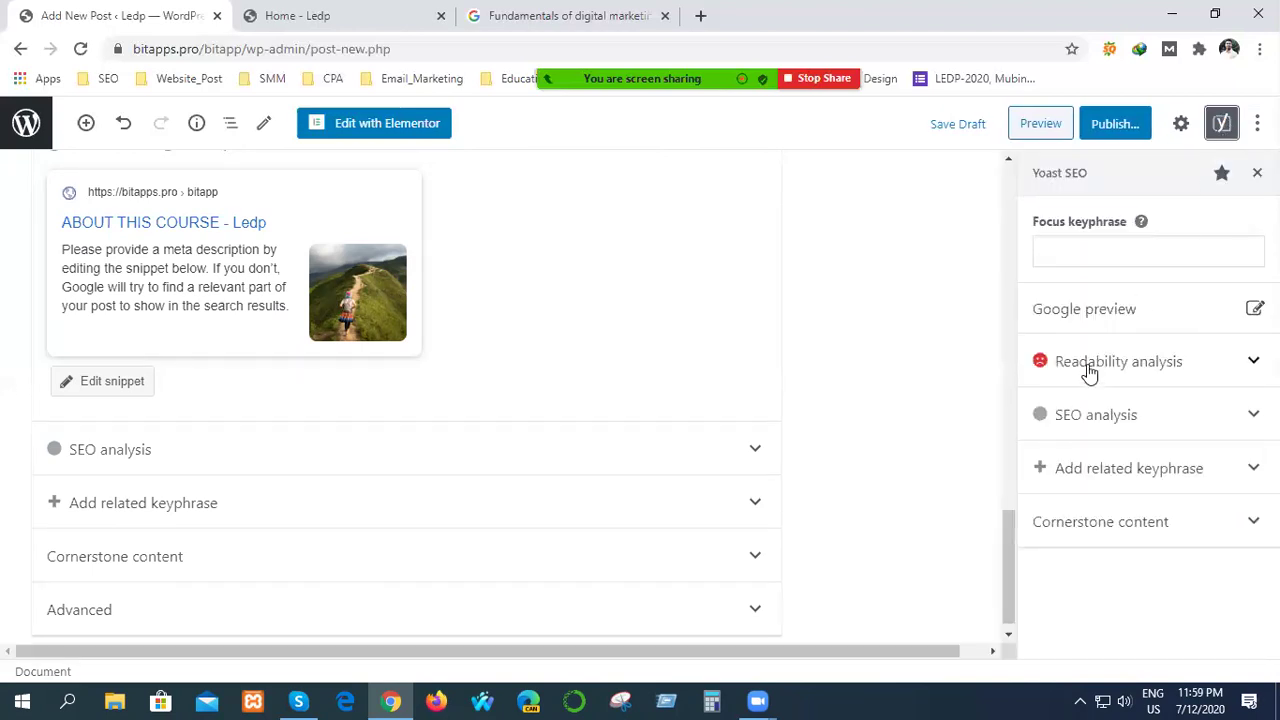
pyautogui.click(1098, 258)
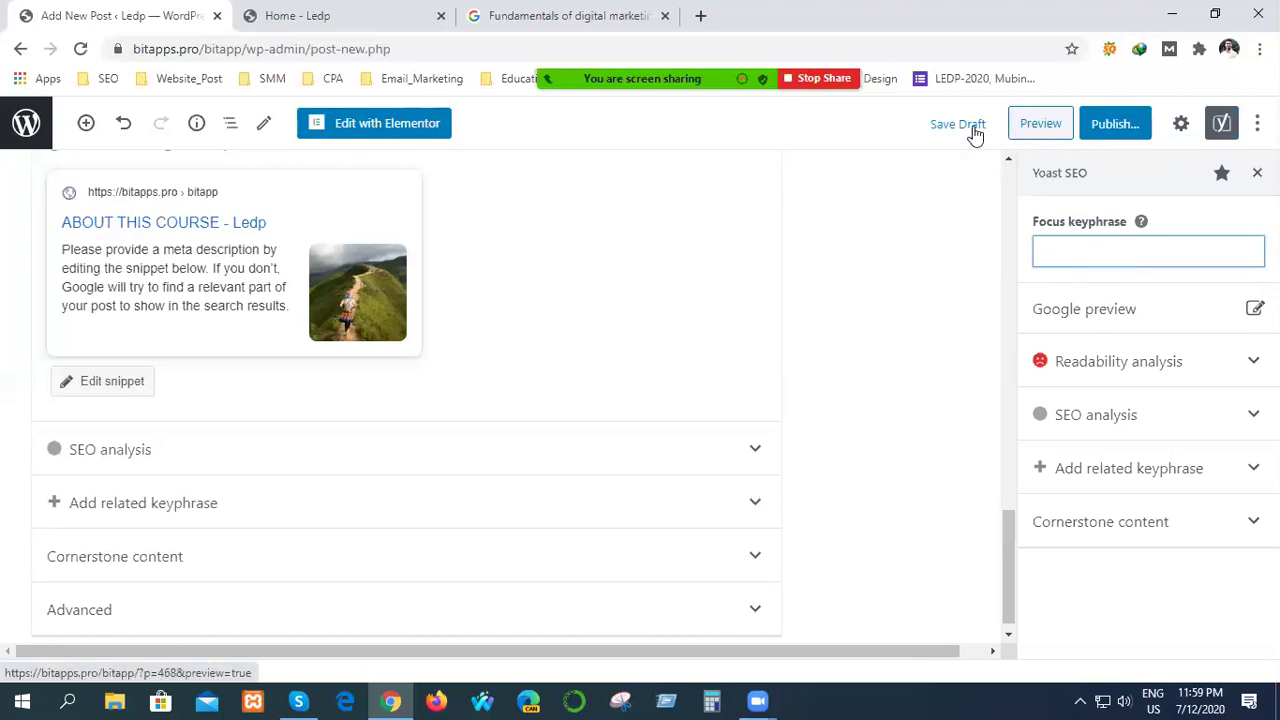
# Open the pre-publish checks and review the Public visibility and Publish: Immediately options.
pyautogui.click(1118, 132)
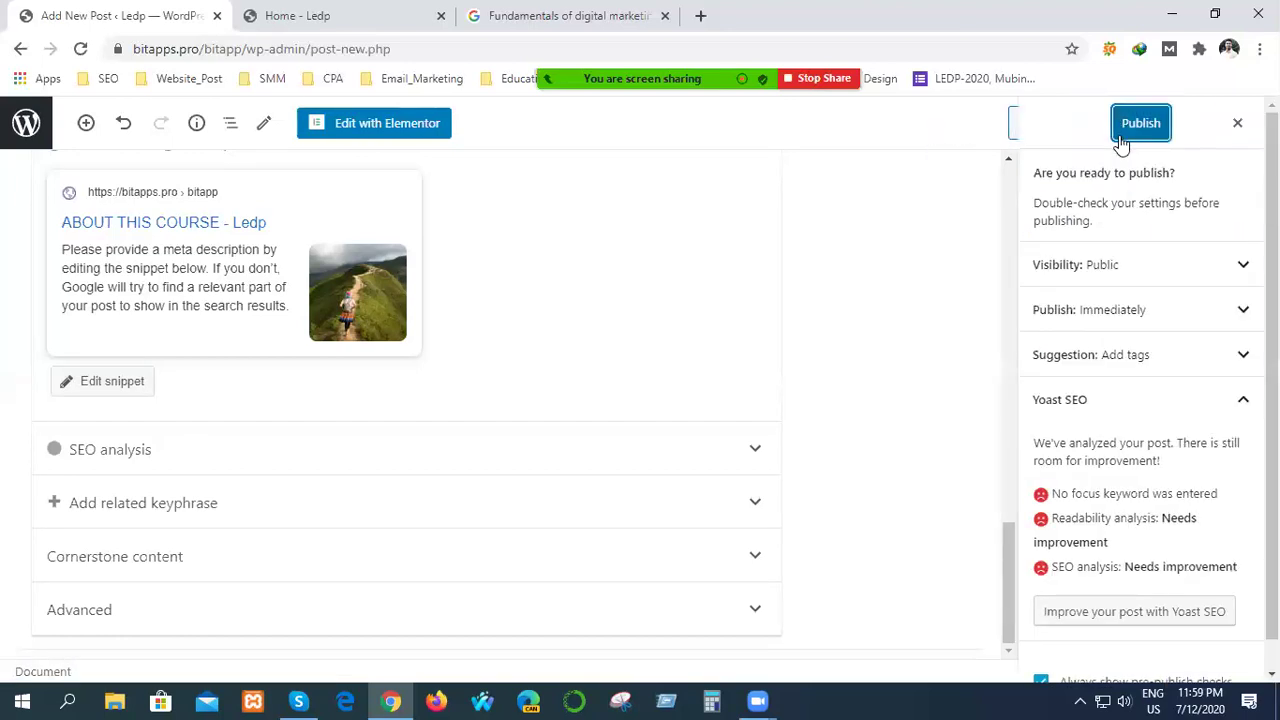
pyautogui.click(1180, 273)
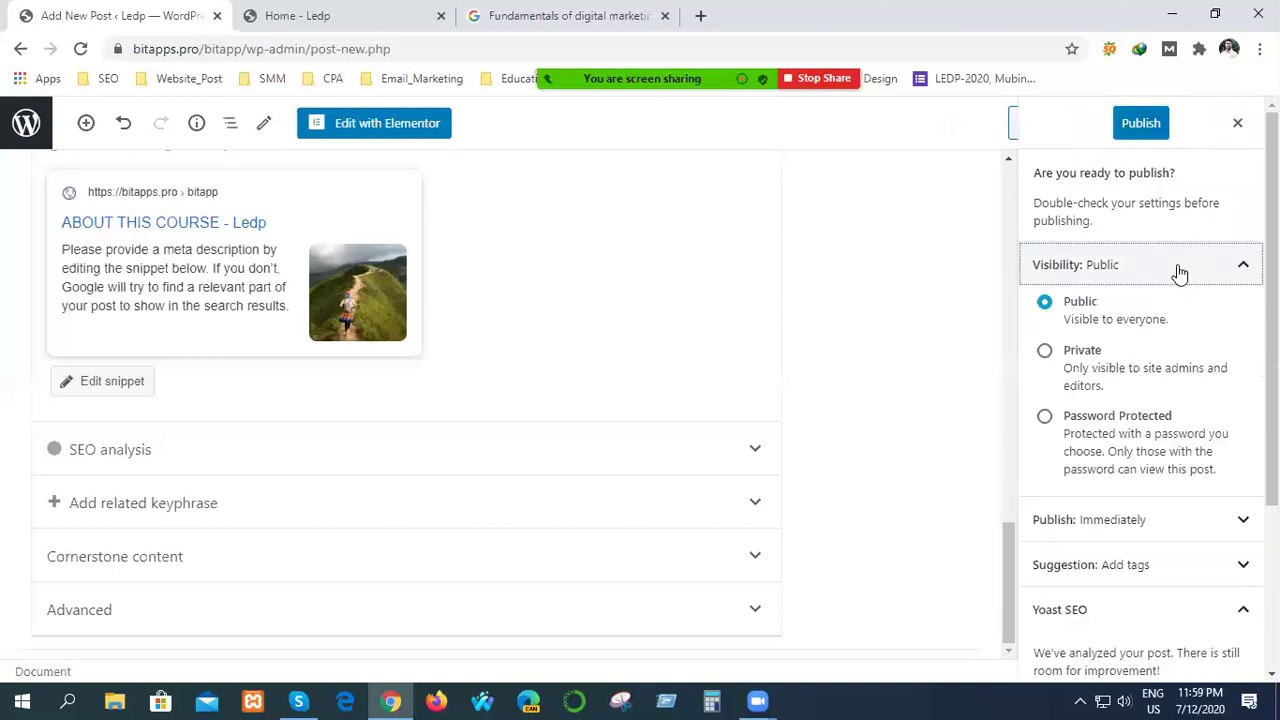
pyautogui.click(1180, 273)
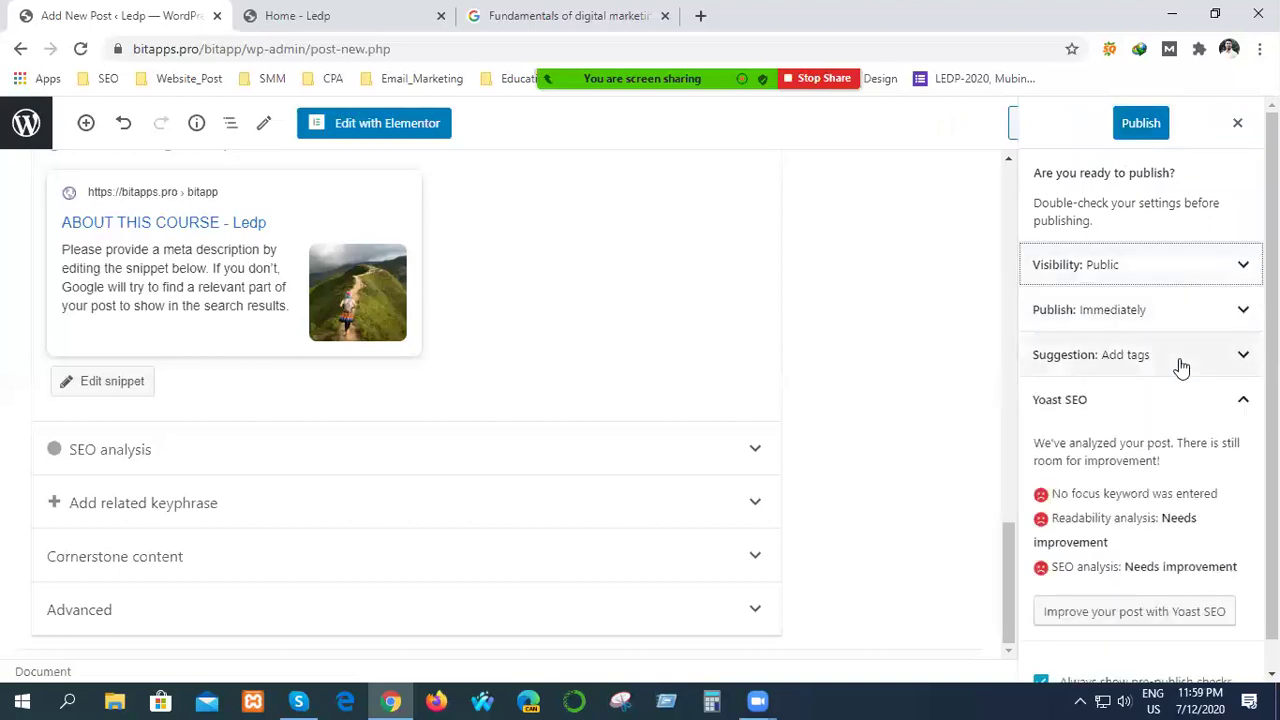
pyautogui.click(1176, 317)
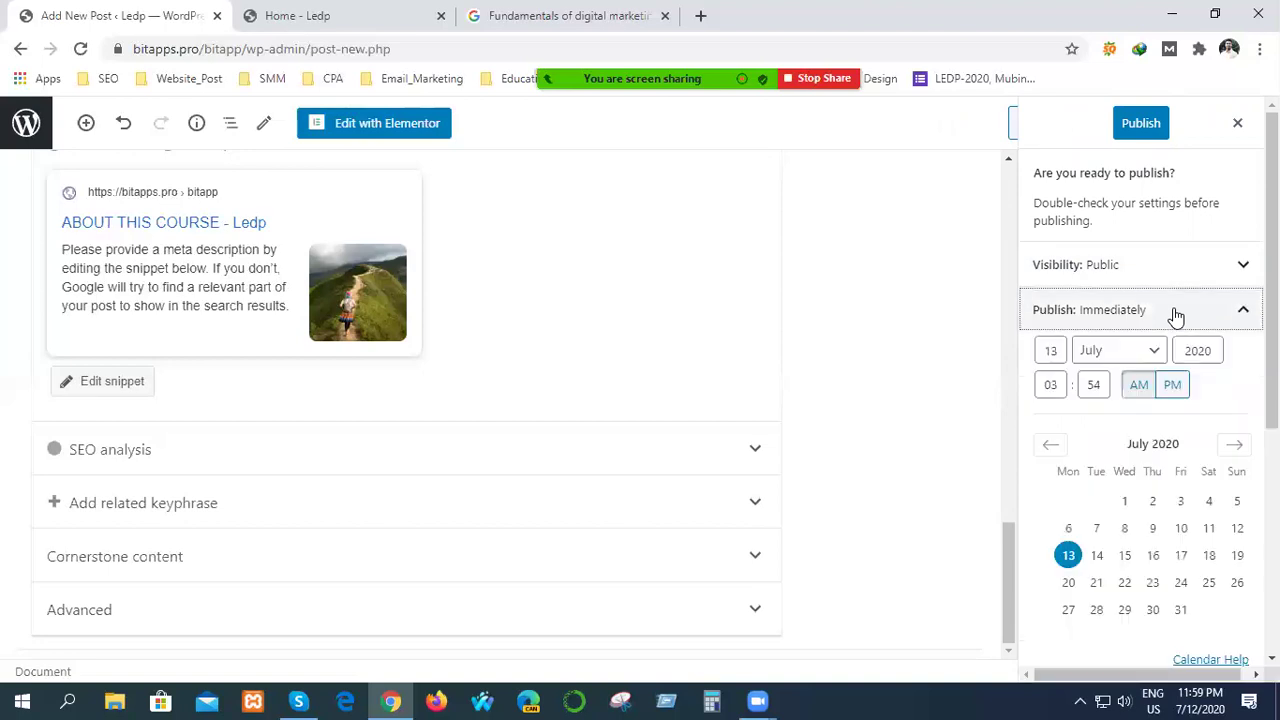
pyautogui.click(1176, 317)
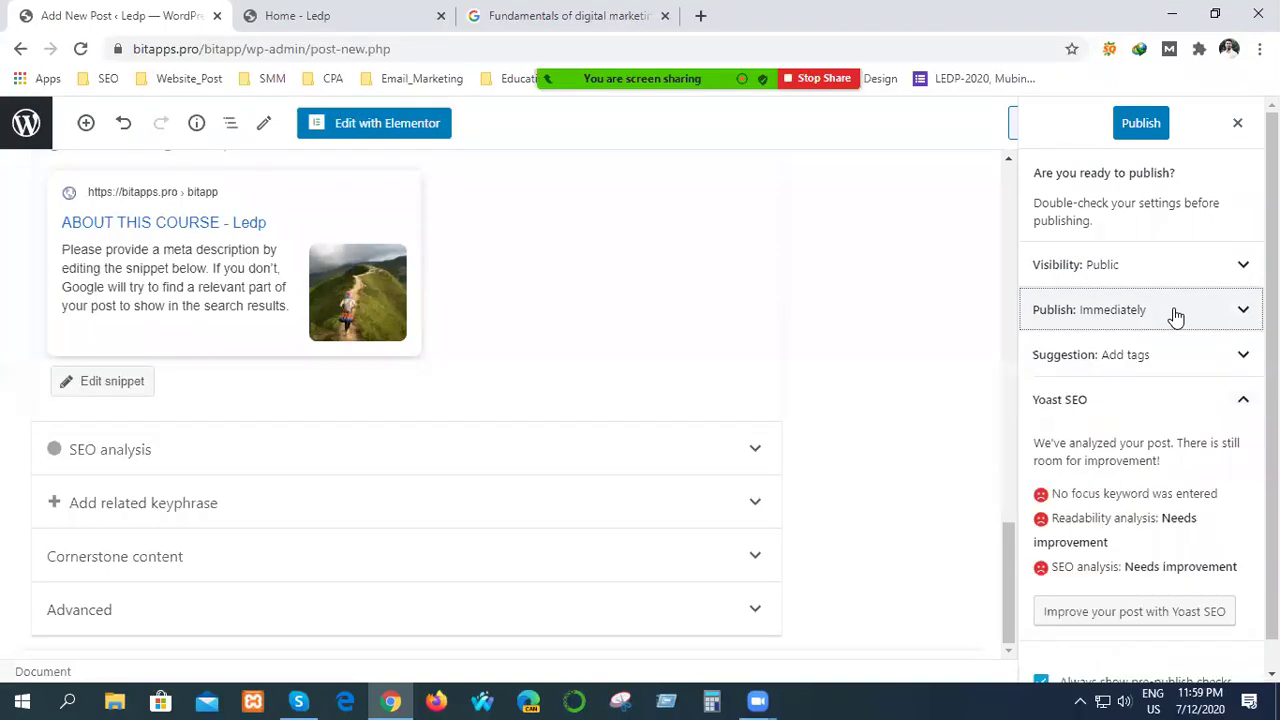
pyautogui.scroll(-1, 1130, 585)
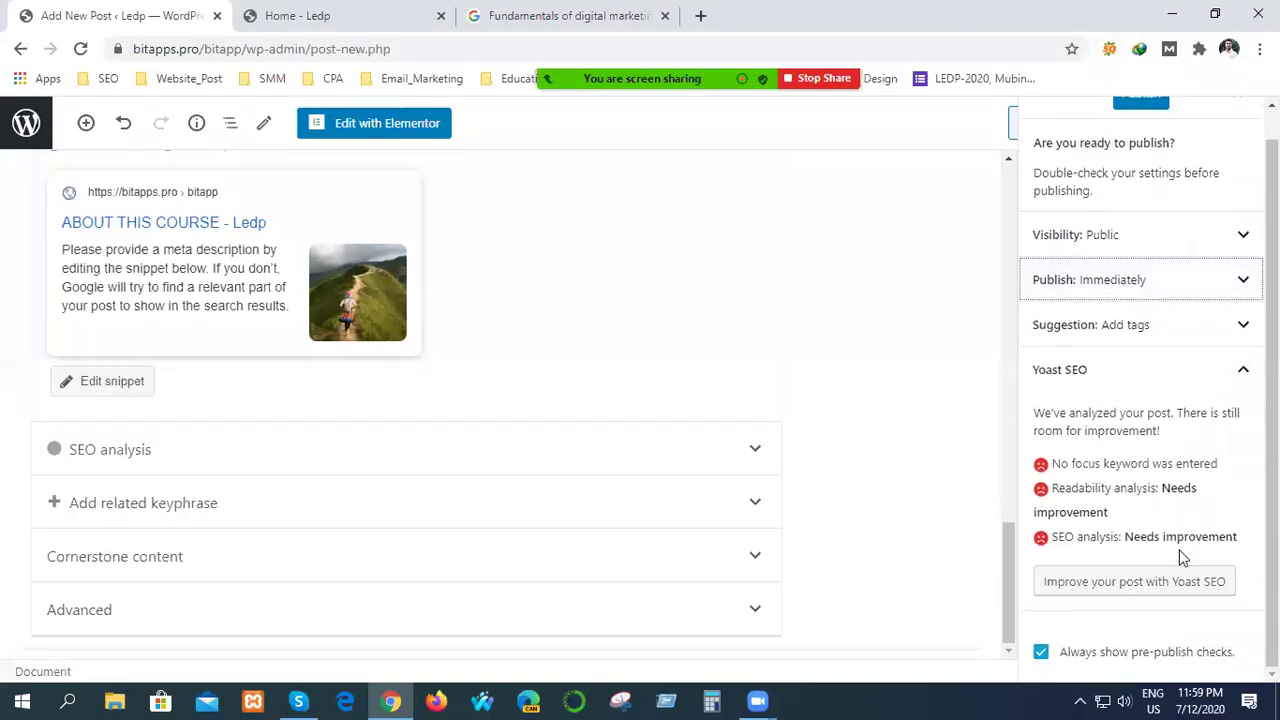
pyautogui.scroll(1, 1063, 465)
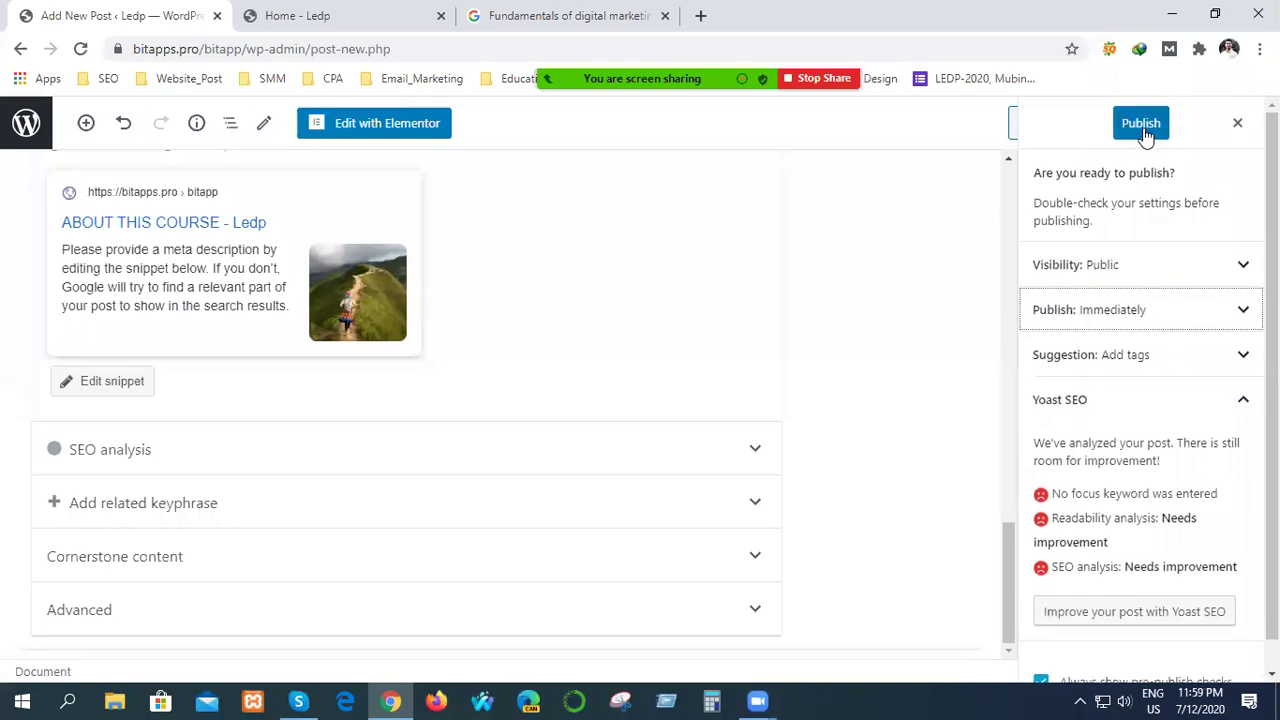
# Publish the ABOUT THIS COURSE post and open its new post address.
pyautogui.click(1144, 126)
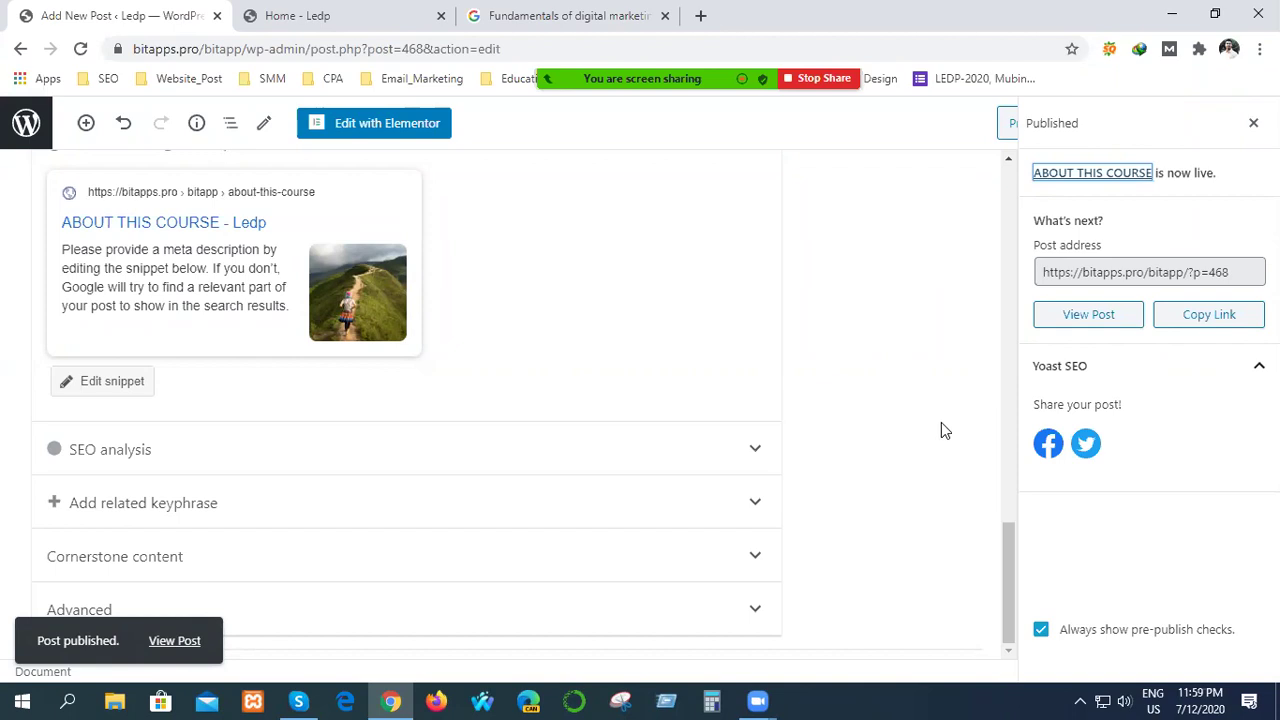
pyautogui.click(1238, 268)
pyautogui.click(1238, 268)
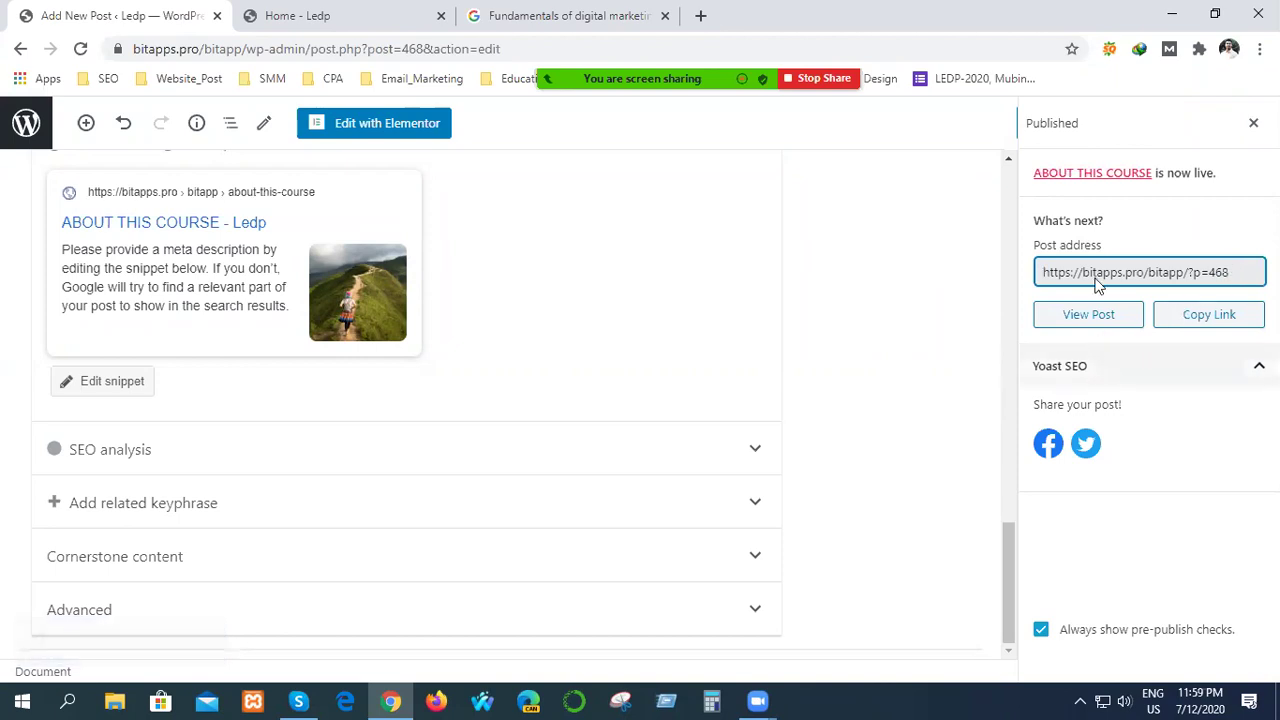
pyautogui.click(1108, 173)
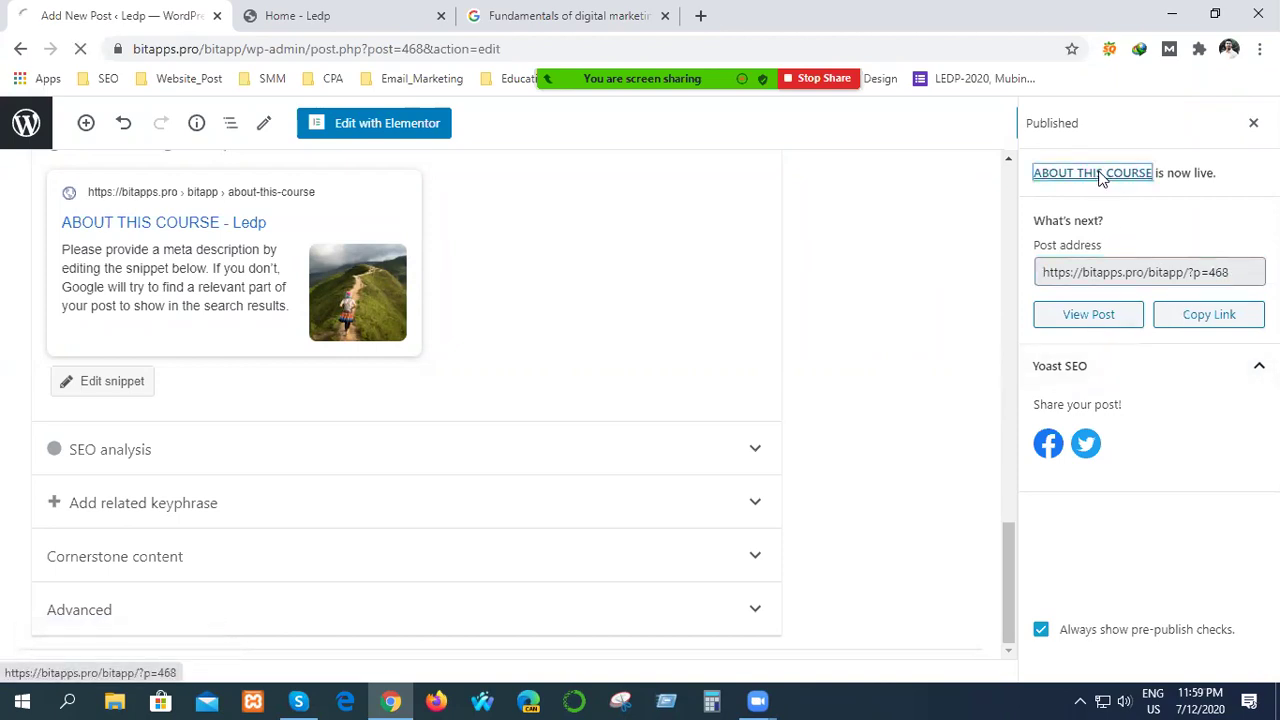
# Return to the editor, update the post, and view it on the live site.
pyautogui.click(20, 48)
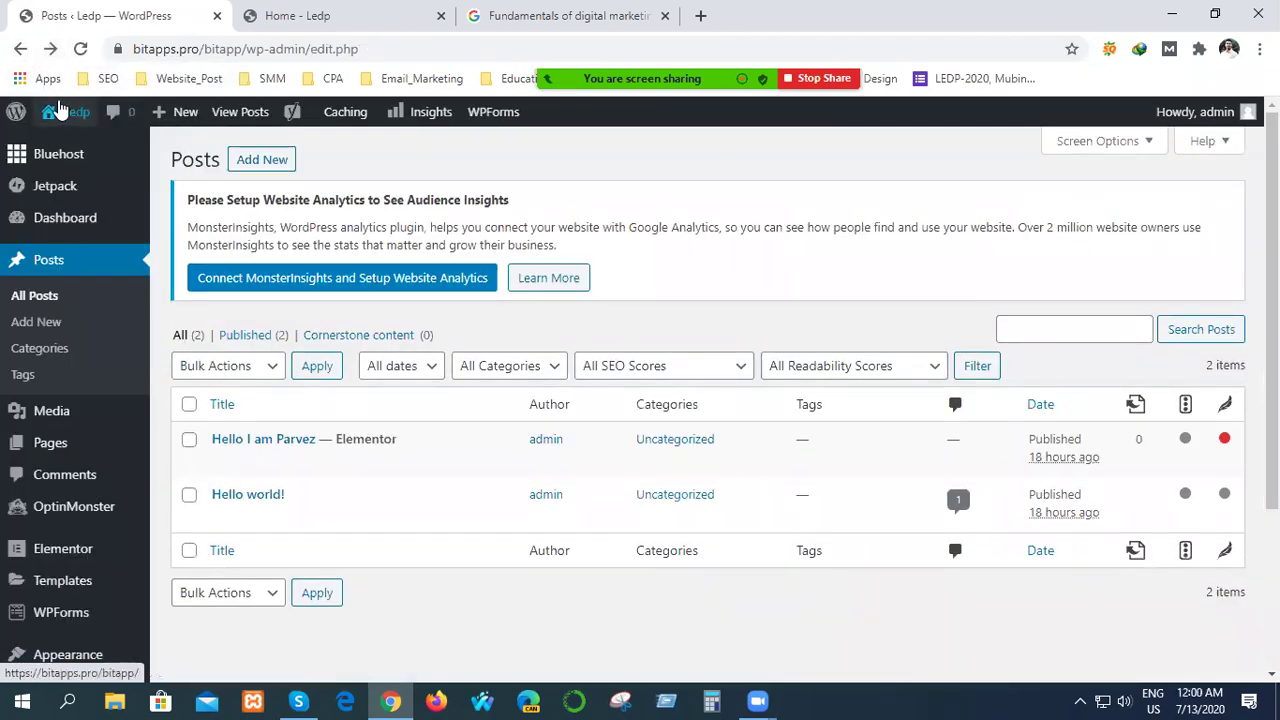
pyautogui.click(52, 50)
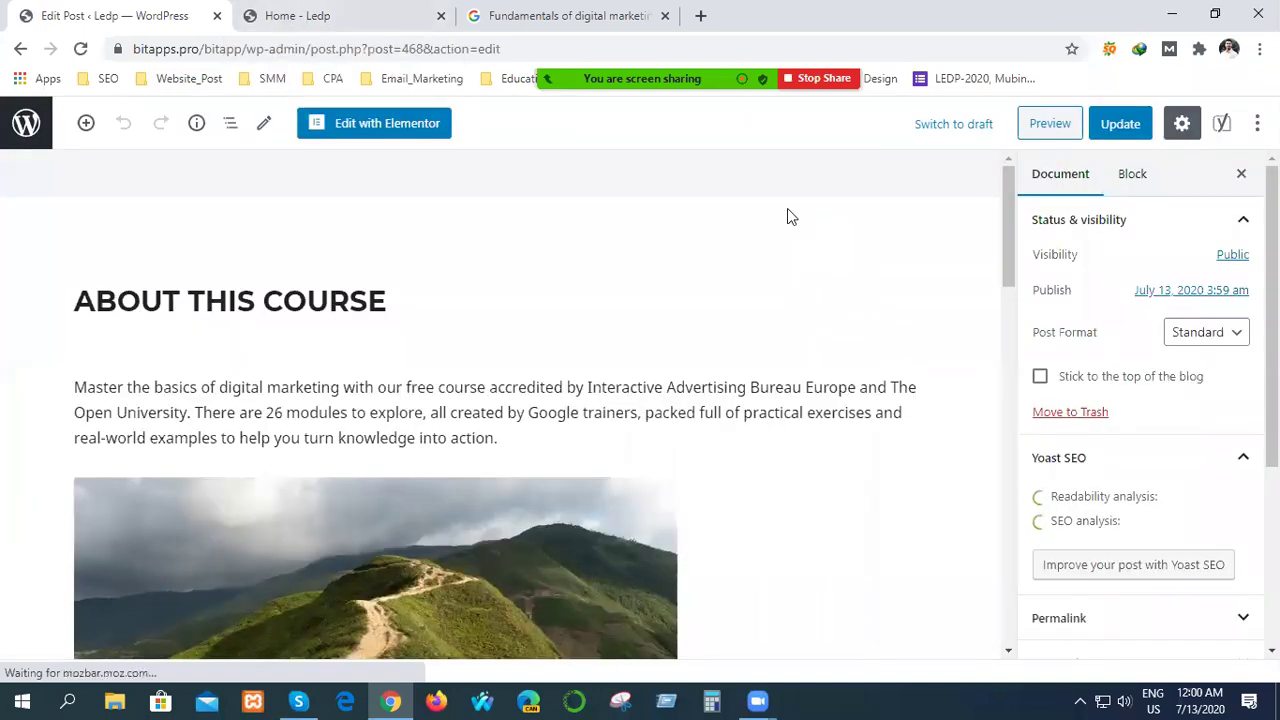
pyautogui.click(1133, 133)
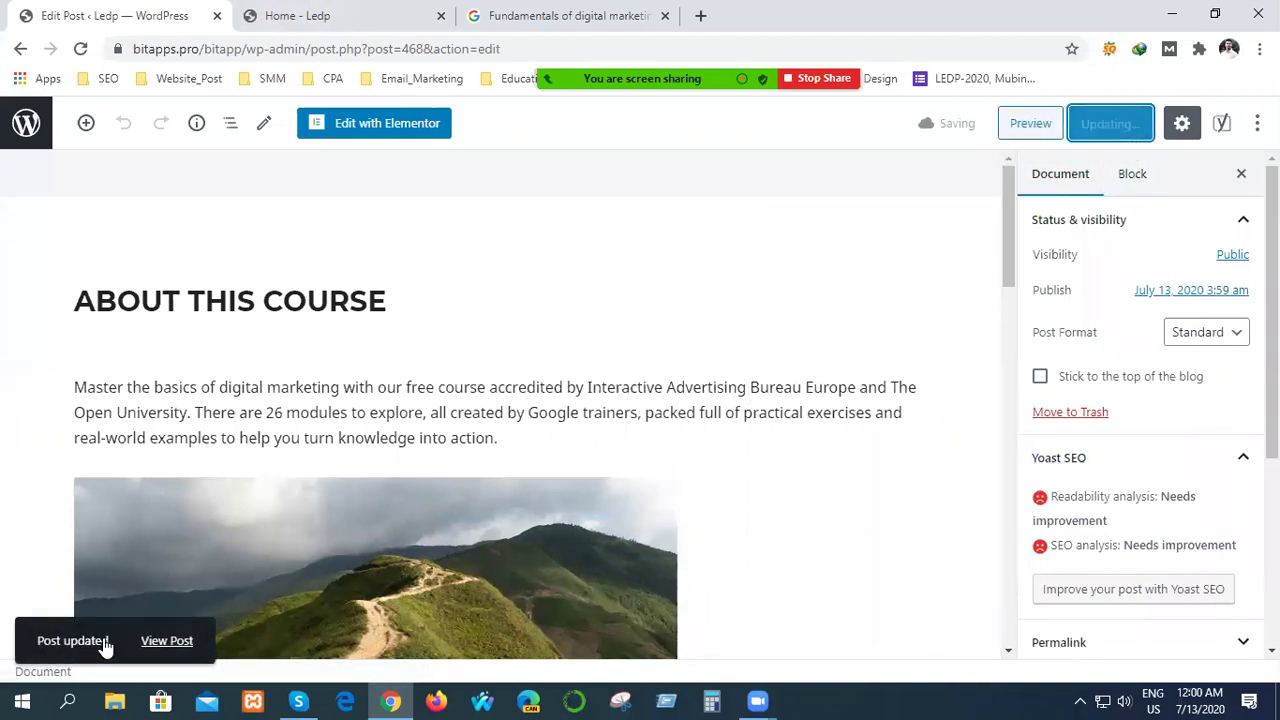
pyautogui.click(166, 641)
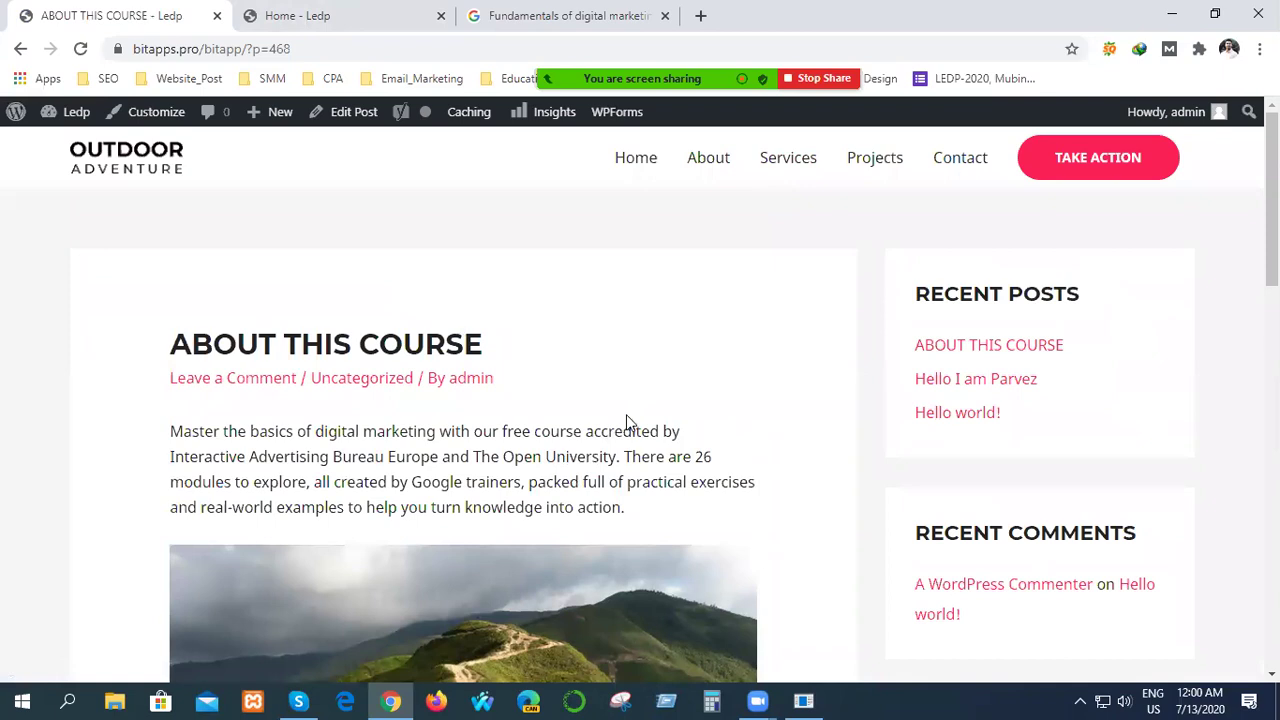
# Scroll through the live ABOUT THIS COURSE post to review the trail image and text.
pyautogui.scroll(-1, 627, 422)
pyautogui.scroll(-2, 420, 365)
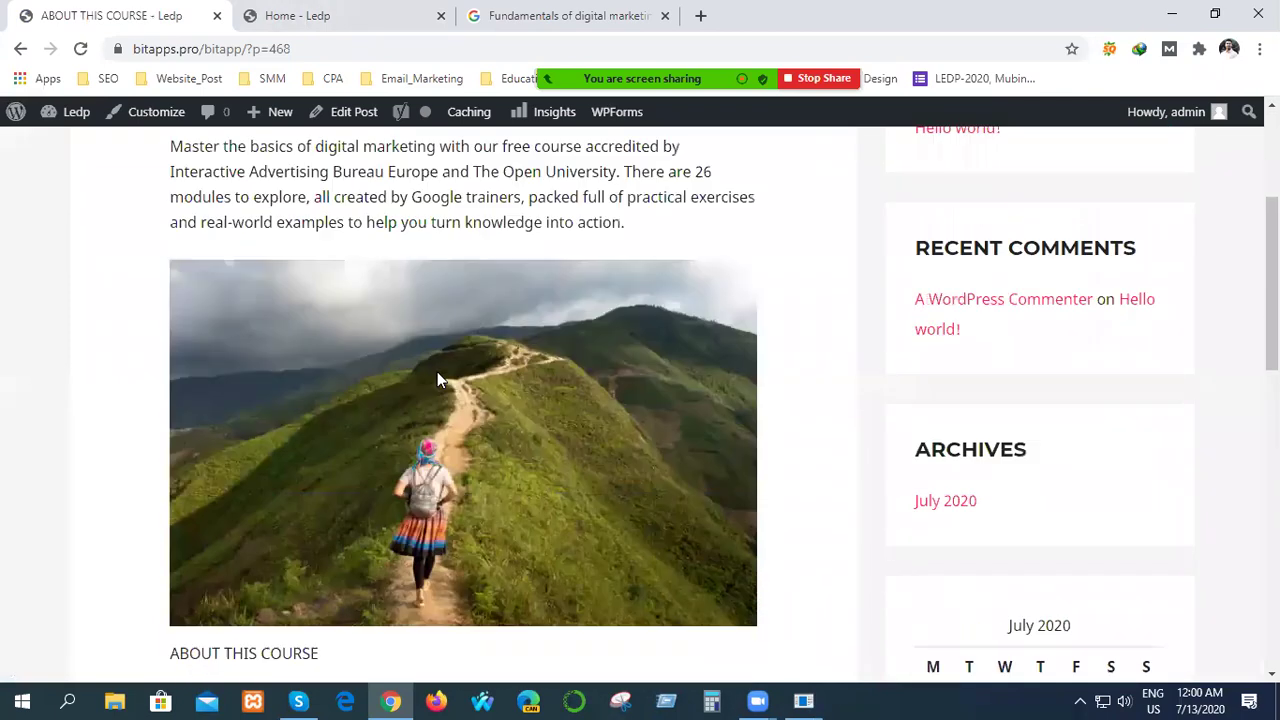
pyautogui.scroll(-3, 437, 385)
pyautogui.scroll(4, 437, 385)
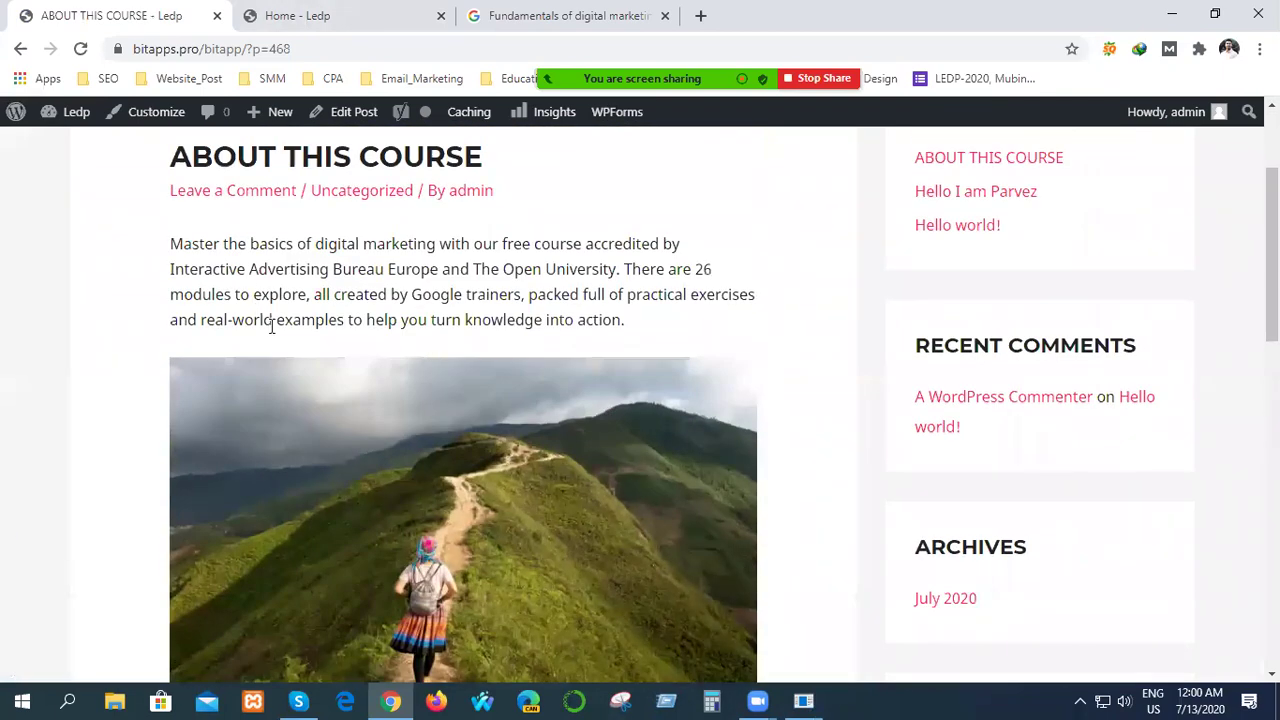
pyautogui.scroll(-5, 489, 340)
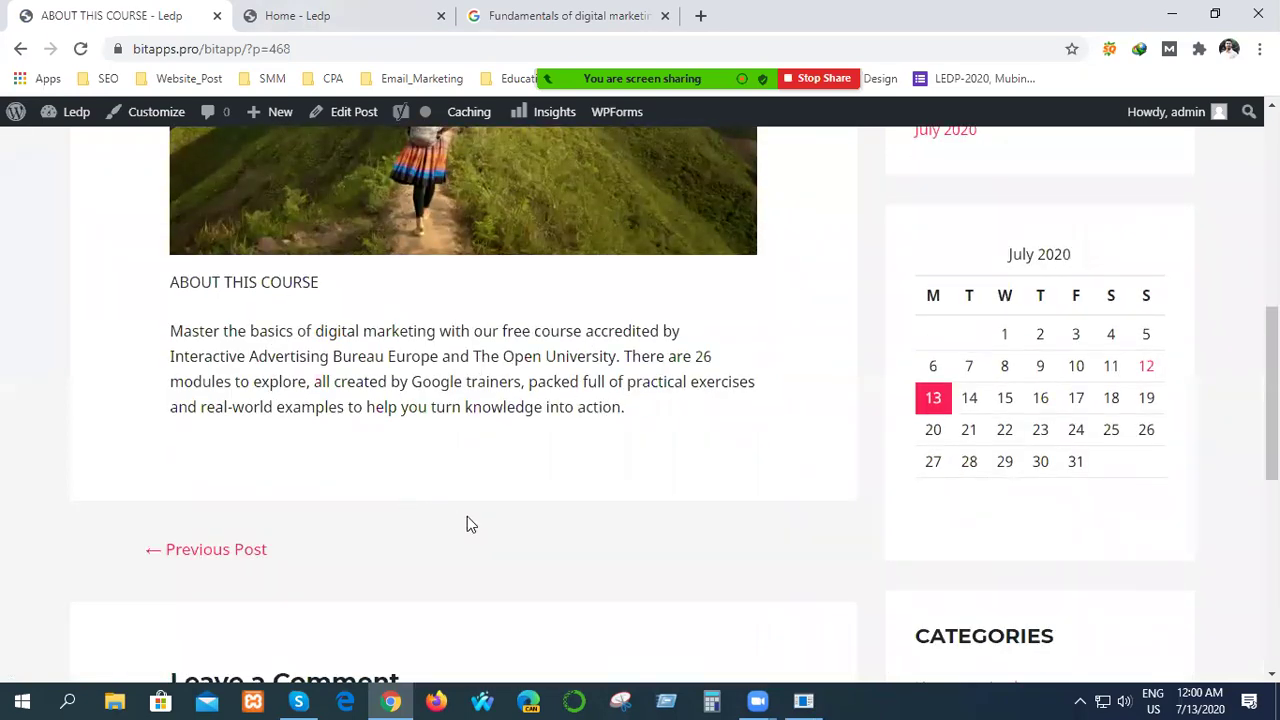
pyautogui.scroll(-4, 467, 524)
pyautogui.scroll(11, 479, 500)
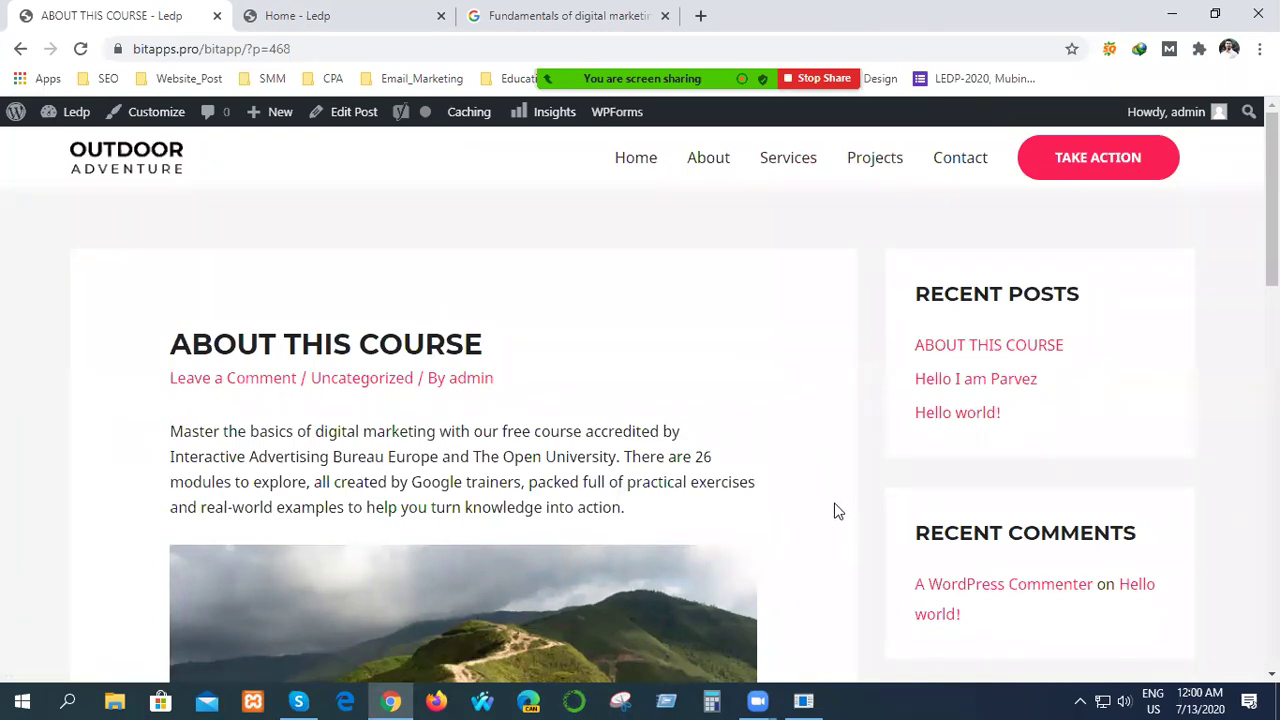
pyautogui.scroll(-7, 617, 485)
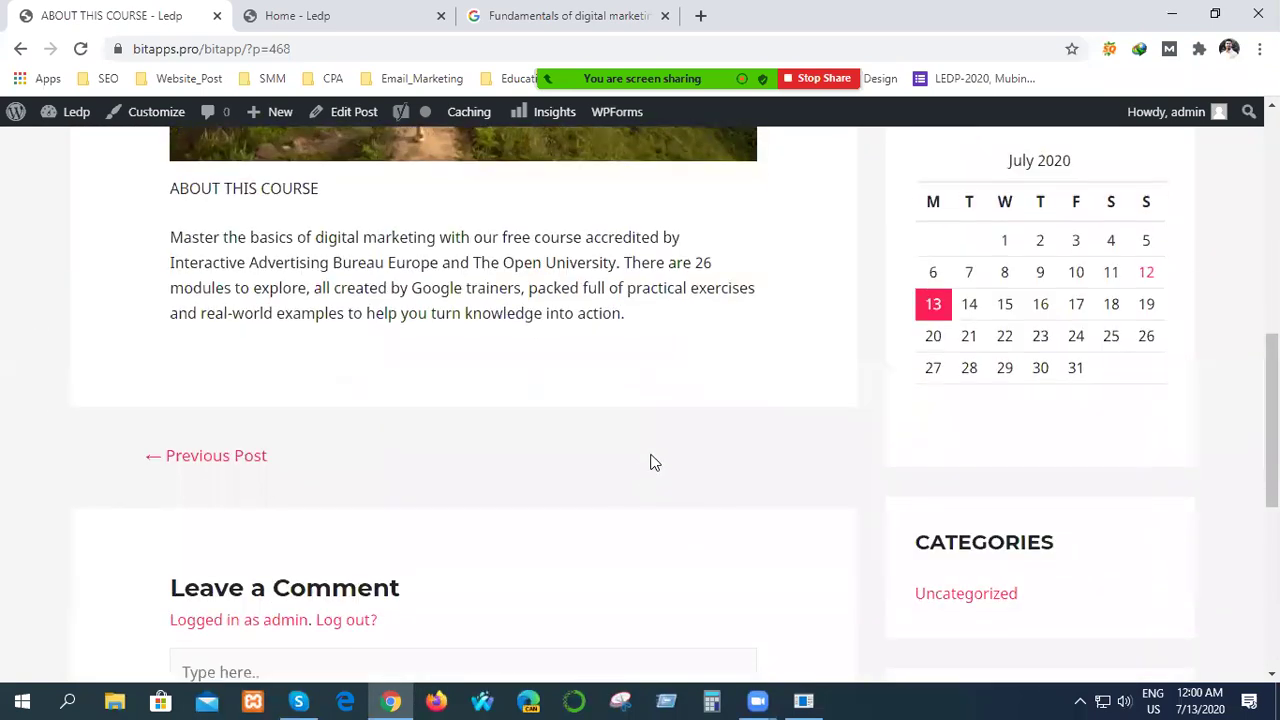
pyautogui.scroll(8, 699, 386)
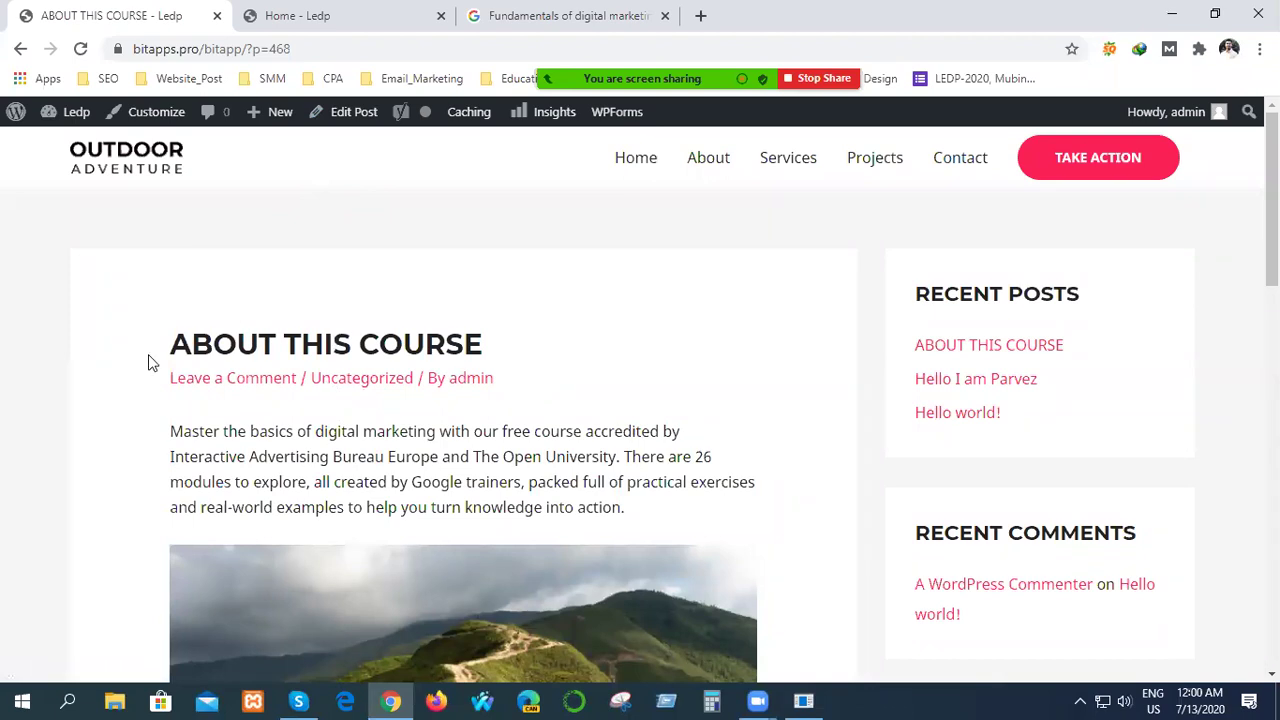
# Select the ABOUT THIS COURSE heading and course description paragraphs, then clear the selection.
pyautogui.moveTo(282, 343); pyautogui.dragTo(814, 520)
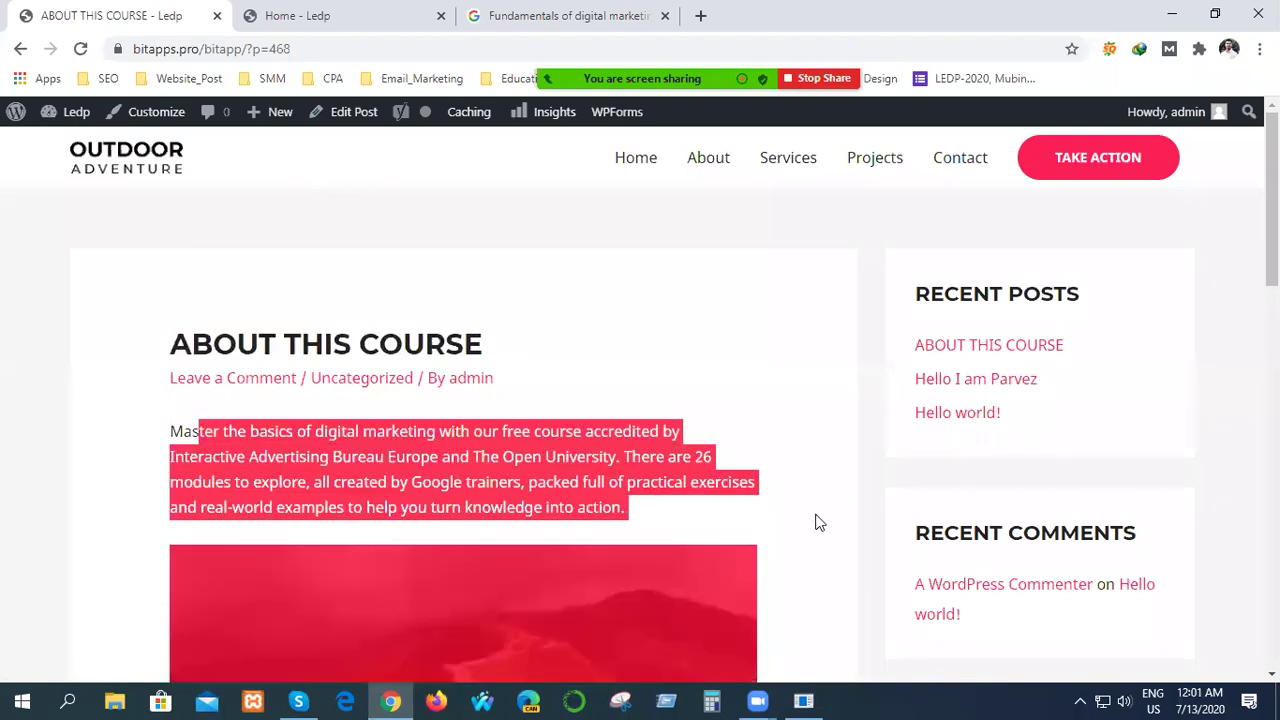
pyautogui.scroll(-4, 836, 516)
pyautogui.click(461, 484)
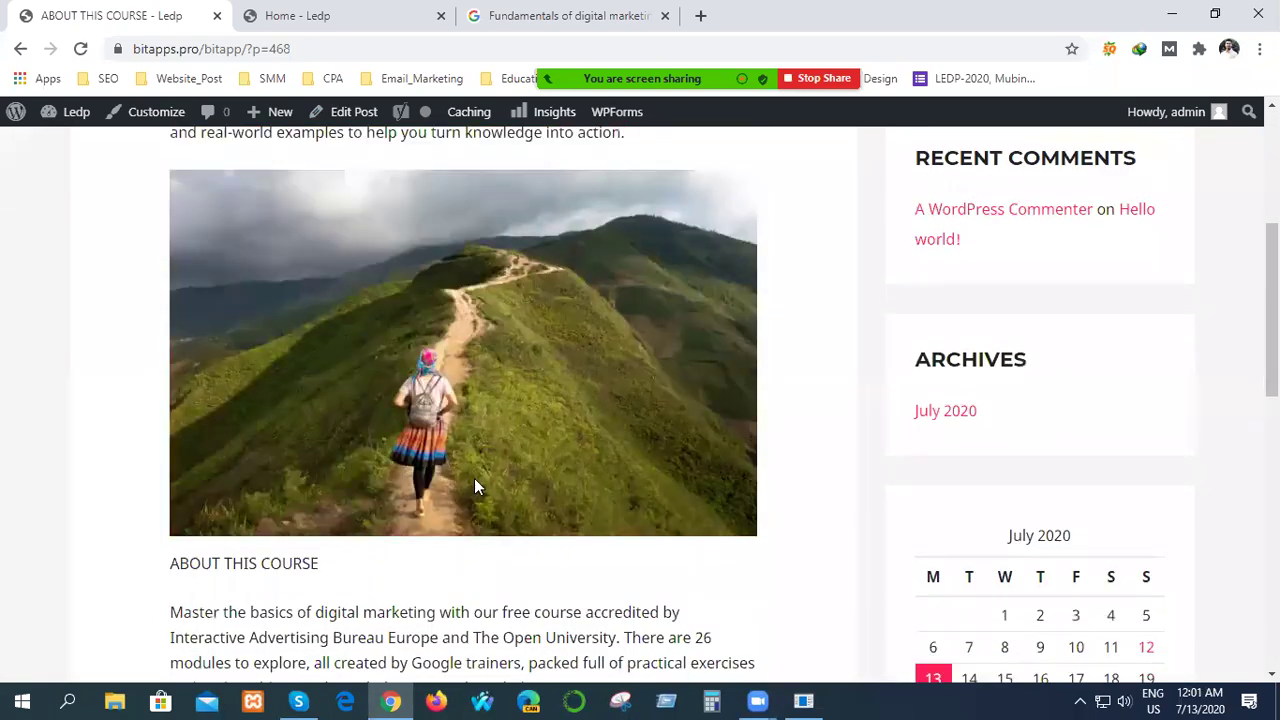
pyautogui.scroll(-3, 474, 478)
pyautogui.moveTo(182, 331); pyautogui.dragTo(791, 451)
pyautogui.scroll(7, 736, 473)
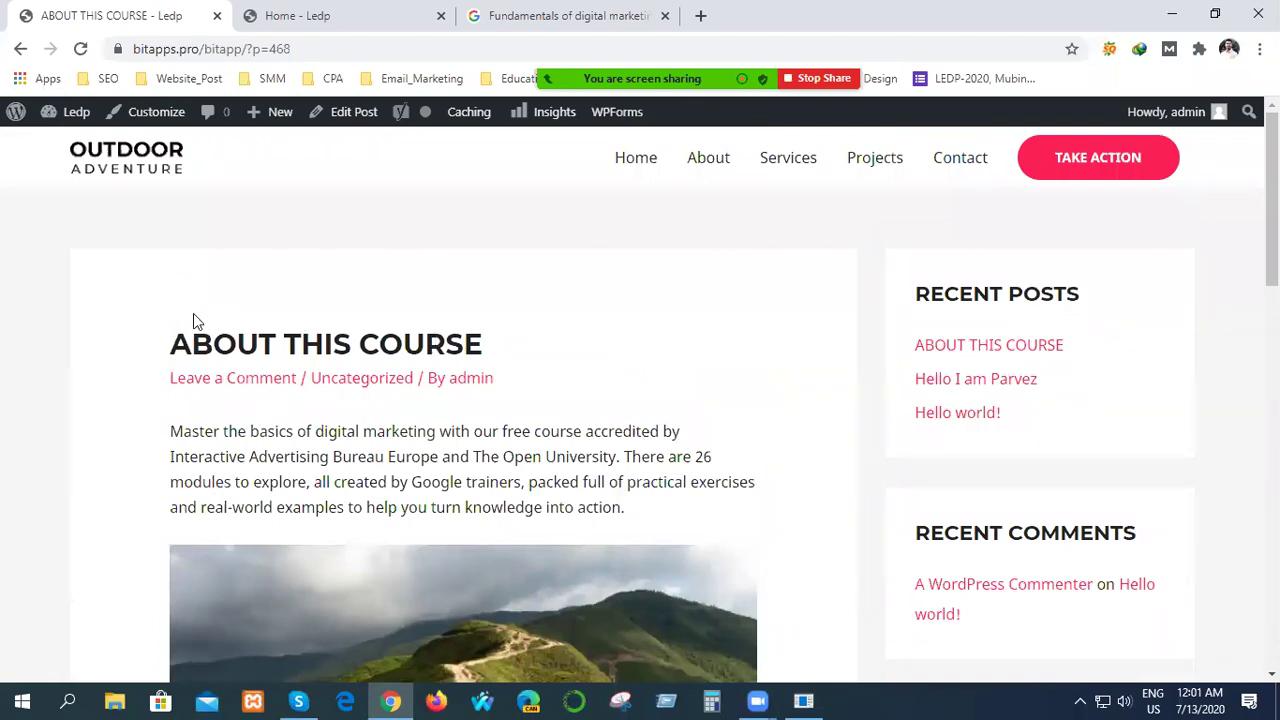
pyautogui.moveTo(216, 340); pyautogui.dragTo(516, 330)
pyautogui.moveTo(291, 460); pyautogui.dragTo(571, 482)
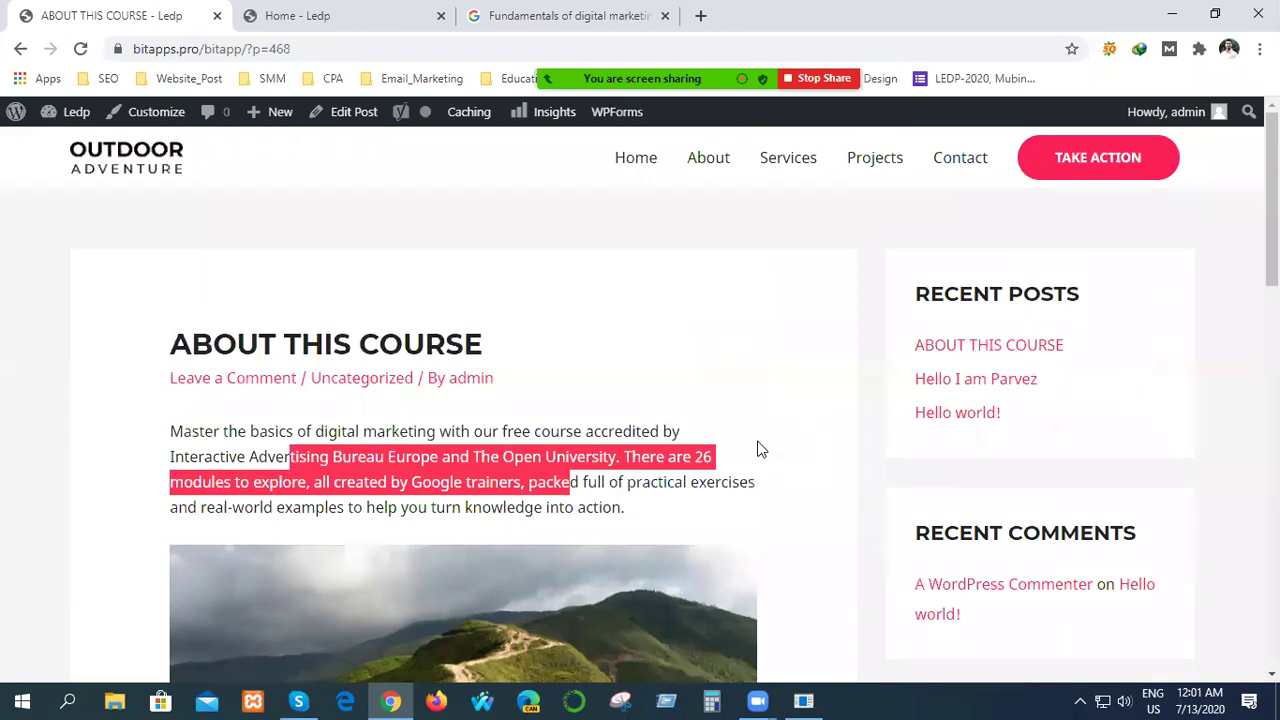
pyautogui.scroll(-6, 758, 449)
pyautogui.click(757, 445)
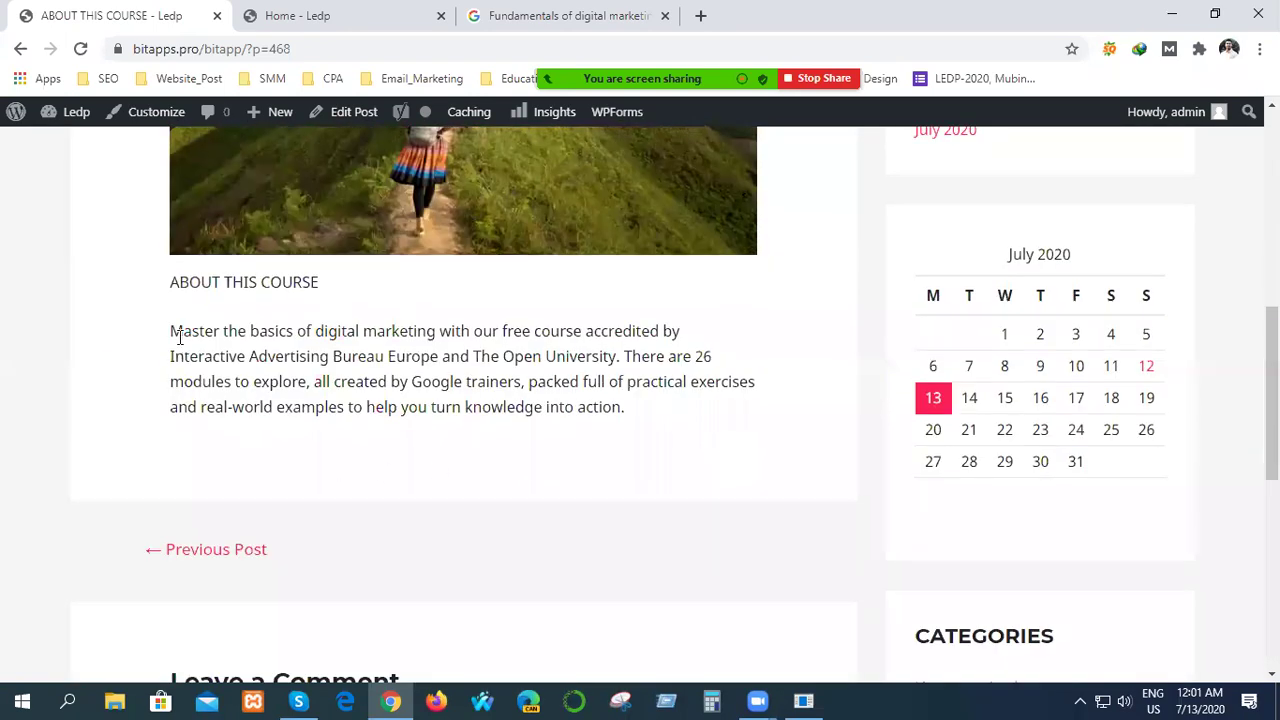
pyautogui.moveTo(193, 335); pyautogui.dragTo(714, 415)
pyautogui.click(643, 437)
# Scroll back to the top of the post and go to the Home page.
pyautogui.scroll(4, 643, 437)
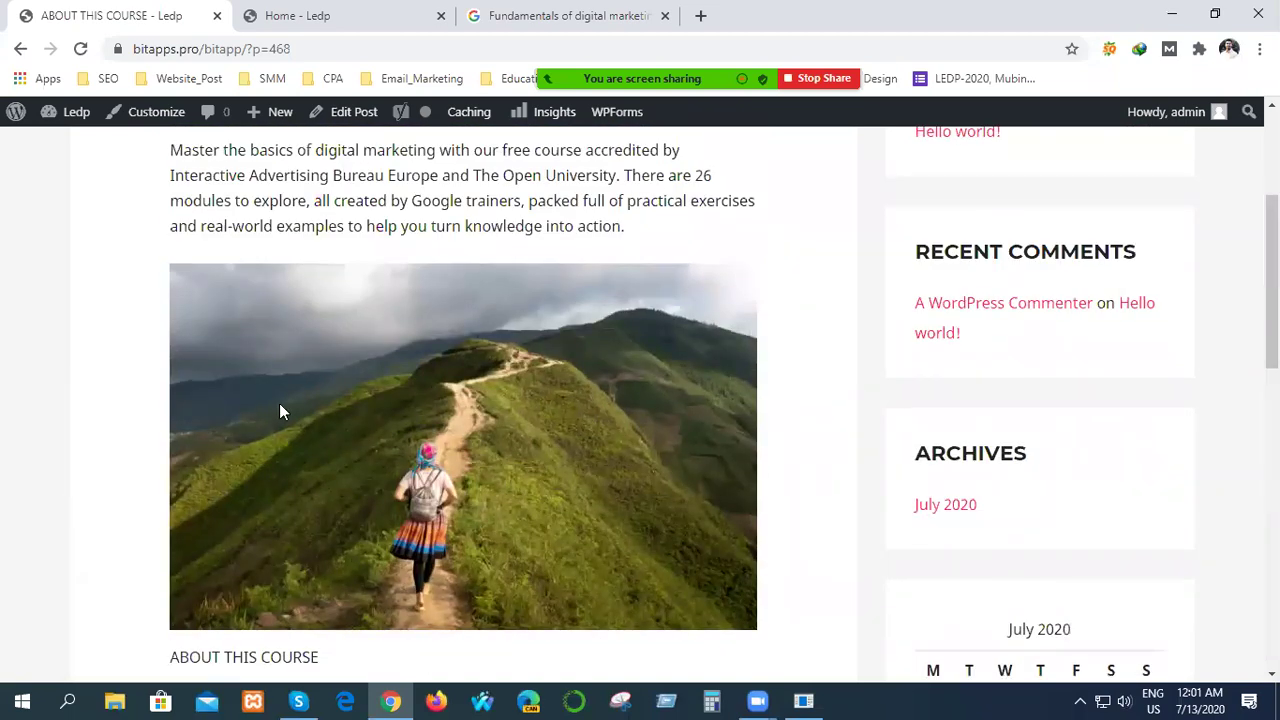
pyautogui.scroll(3, 517, 425)
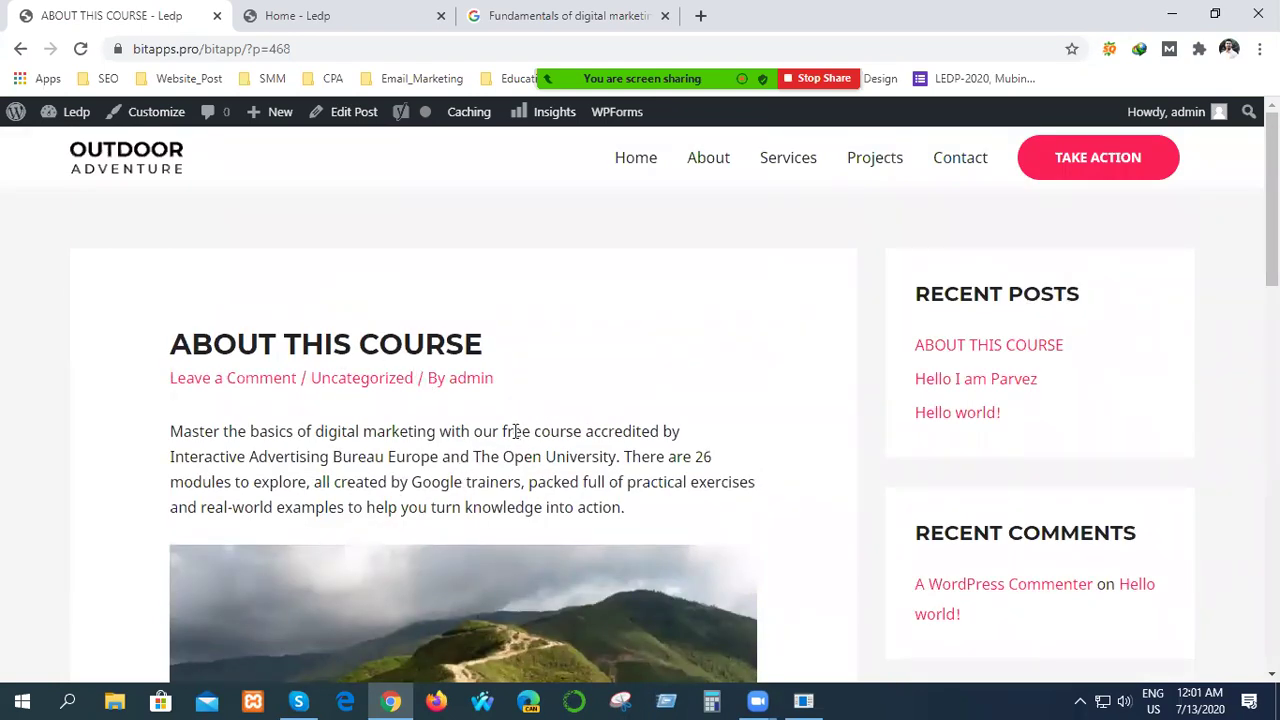
pyautogui.scroll(-10, 740, 334)
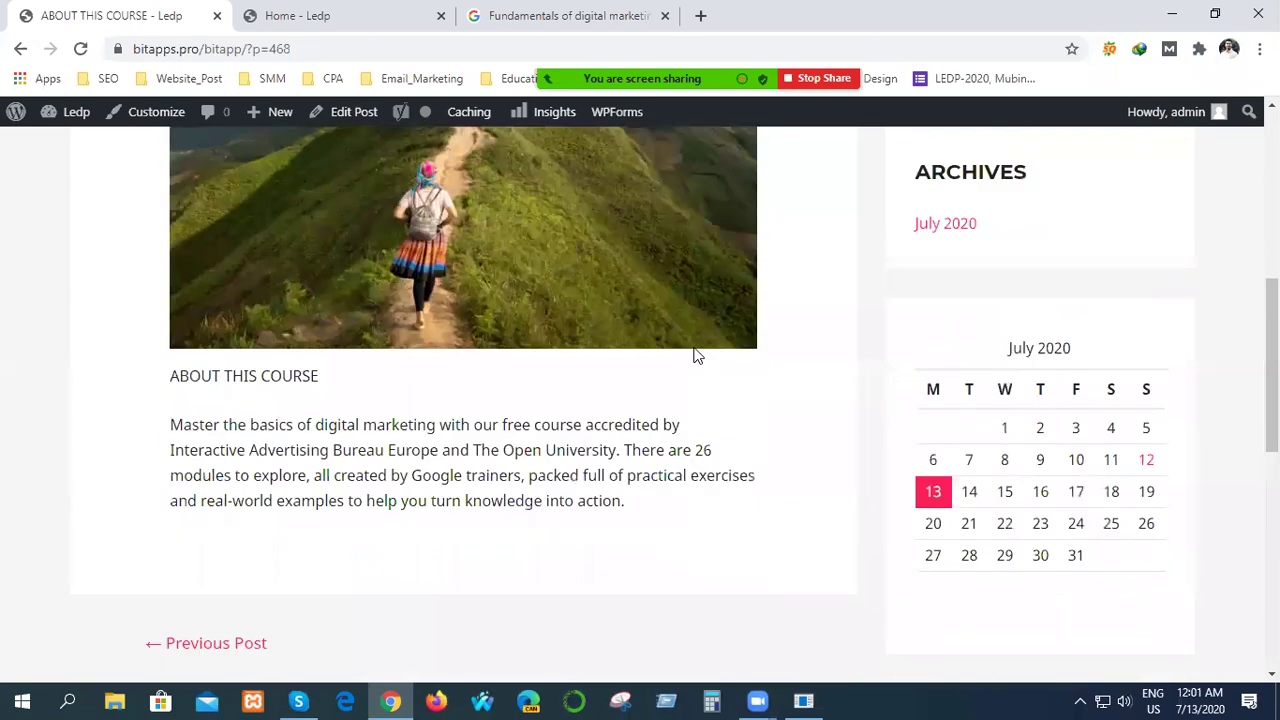
pyautogui.scroll(3, 449, 451)
pyautogui.scroll(3, 365, 491)
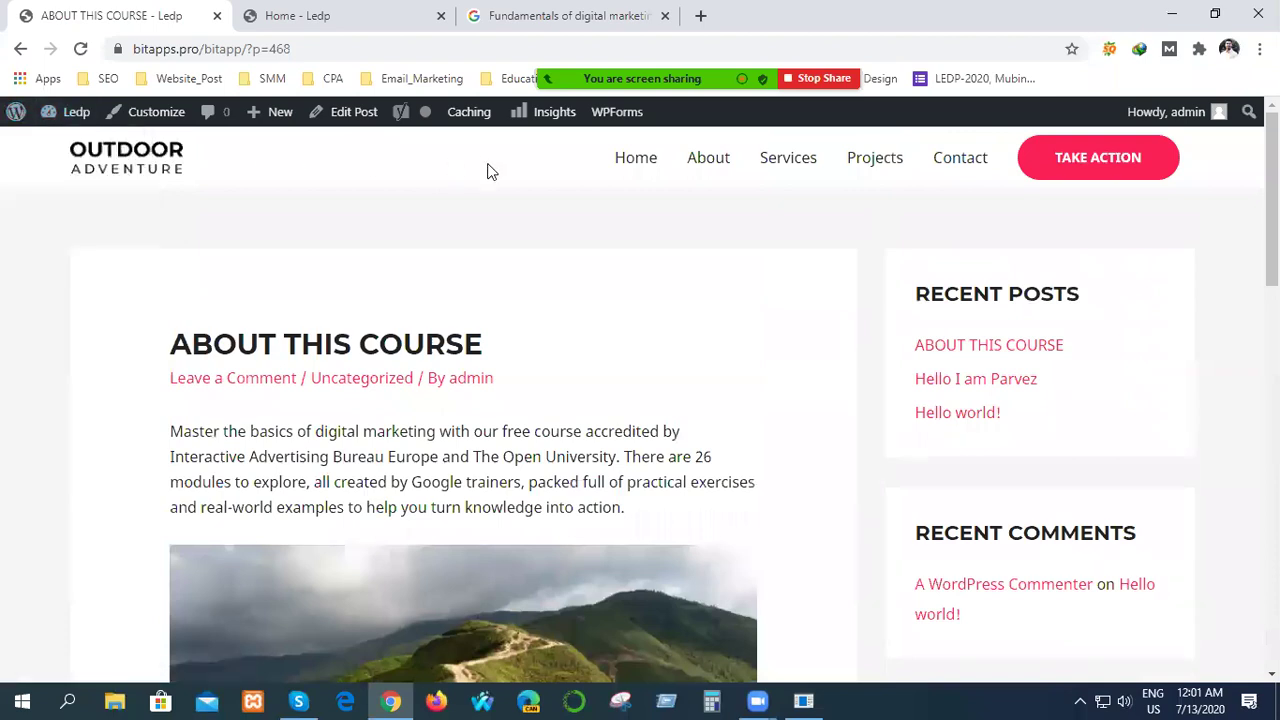
pyautogui.click(657, 162)
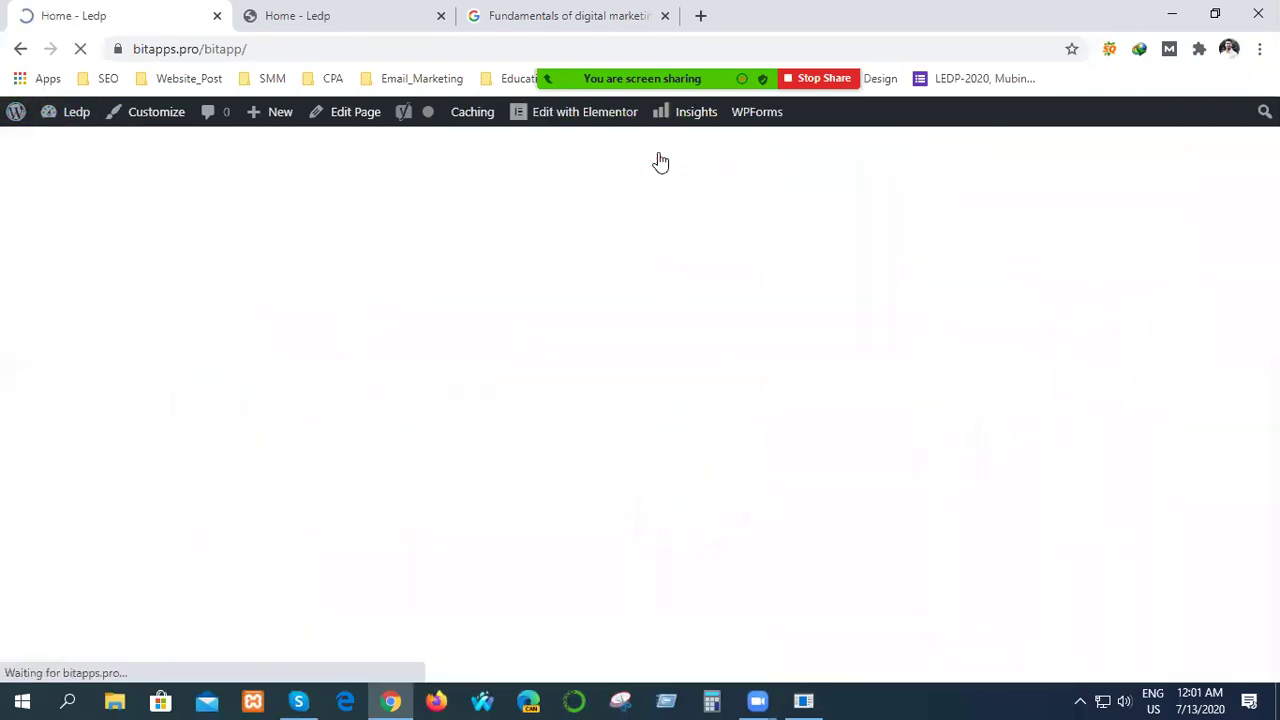
# Scroll the Outdoor Adventure home page down to the footer and back to the A WONDERFUL GIFT hero.
pyautogui.scroll(-15, 438, 410)
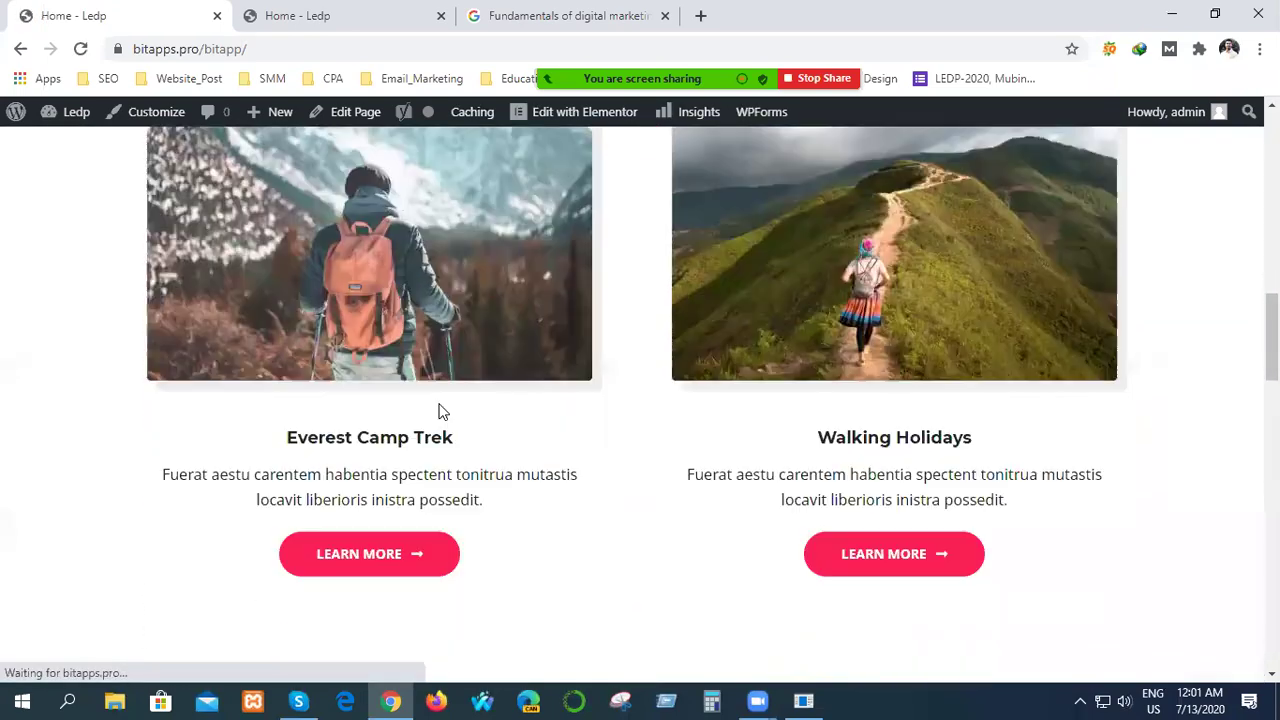
pyautogui.scroll(-3, 438, 410)
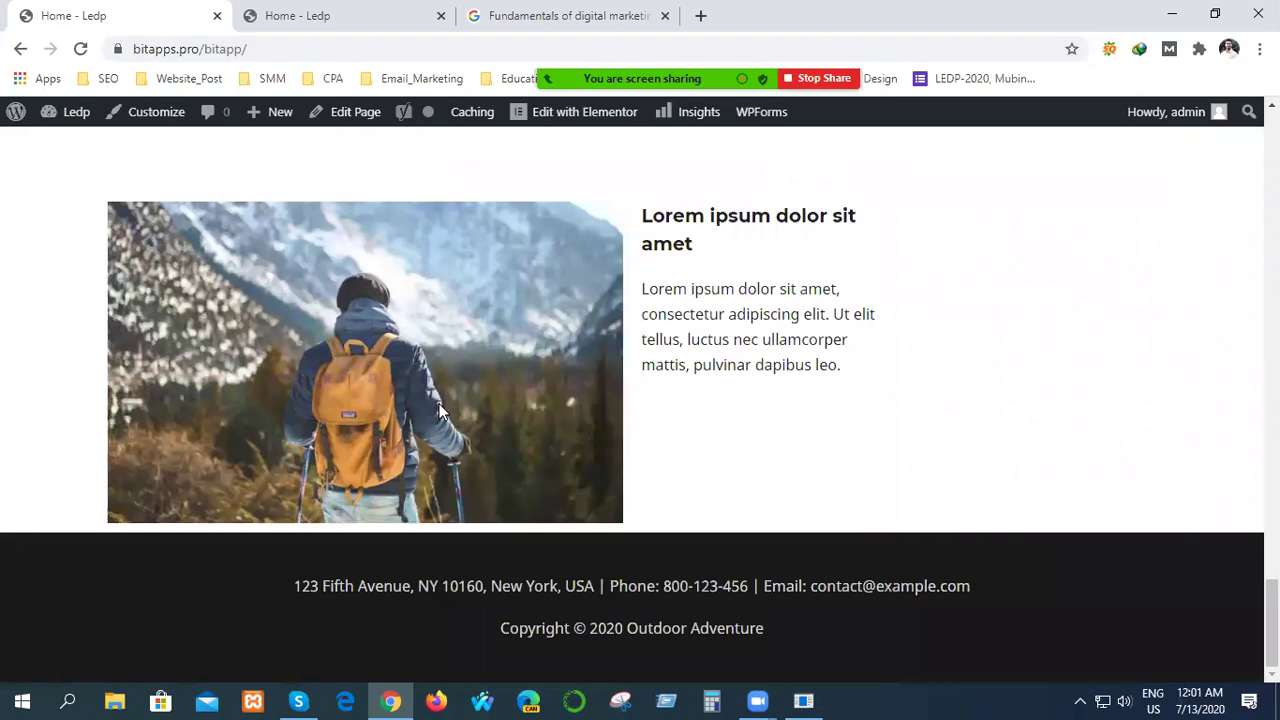
pyautogui.scroll(3, 438, 410)
pyautogui.scroll(-3, 505, 394)
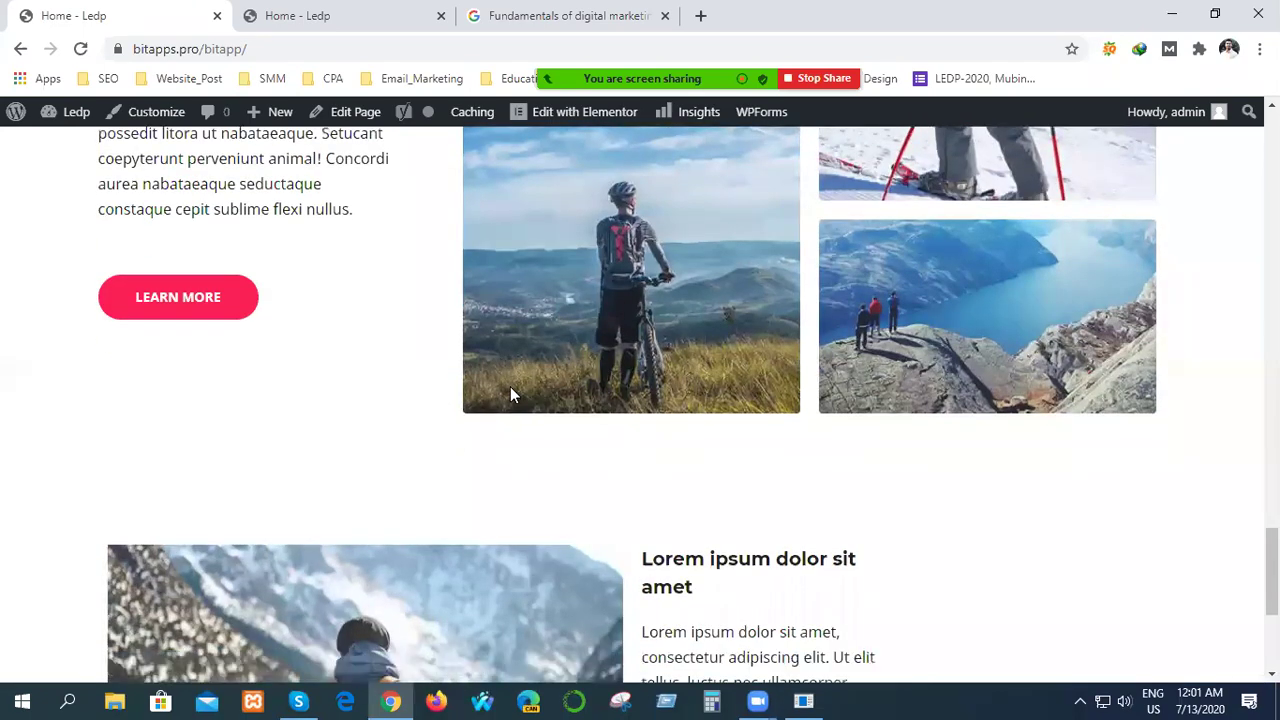
pyautogui.scroll(4, 495, 455)
pyautogui.scroll(20, 495, 455)
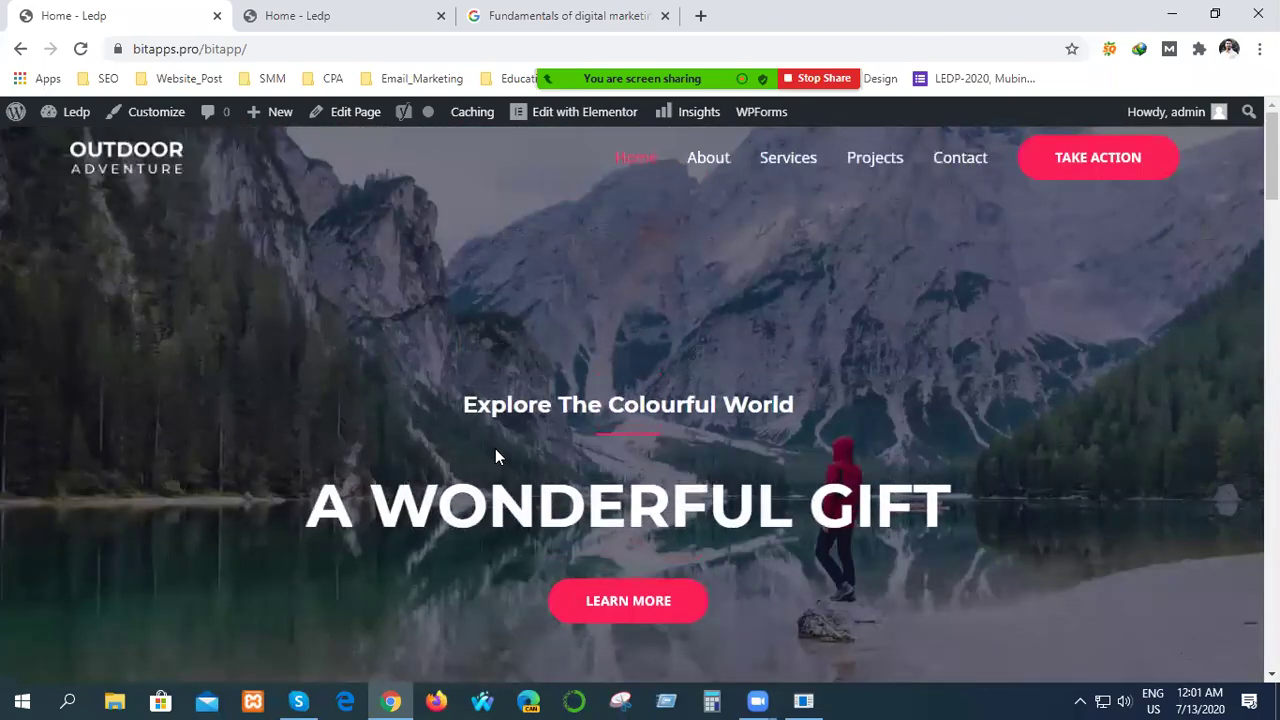
pyautogui.scroll(-10, 495, 450)
pyautogui.scroll(-12, 496, 450)
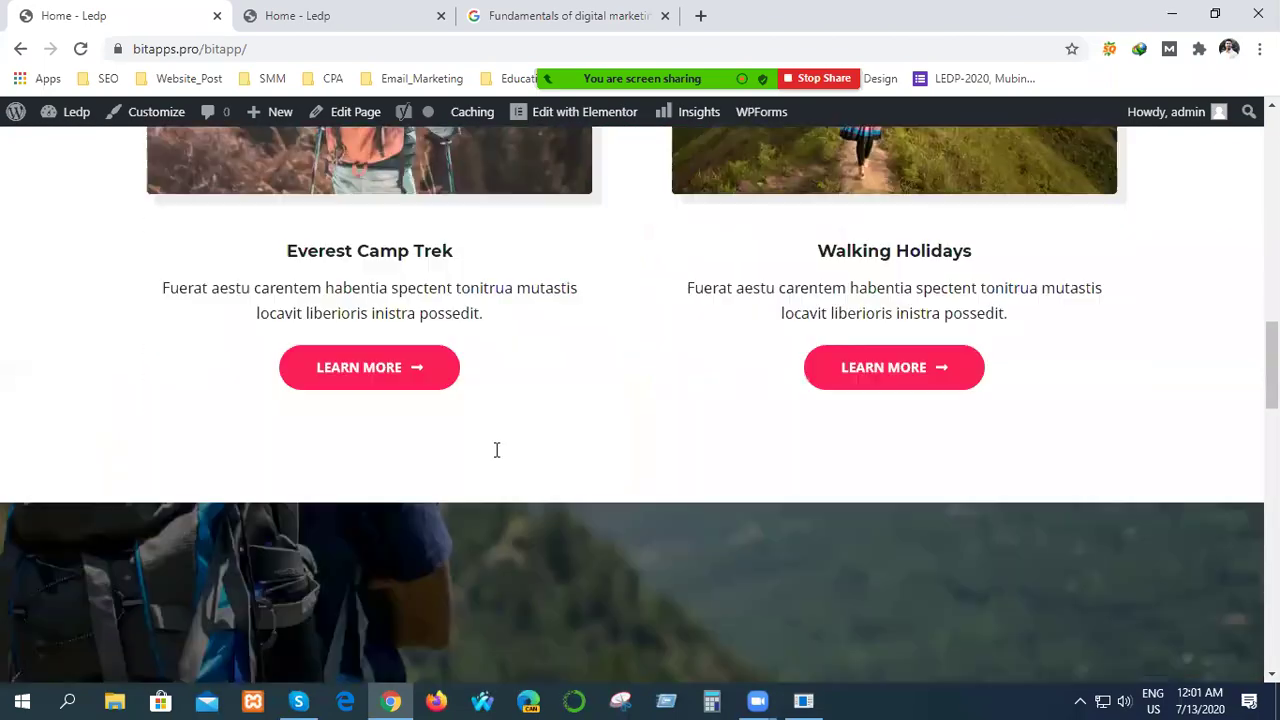
pyautogui.scroll(-3, 496, 450)
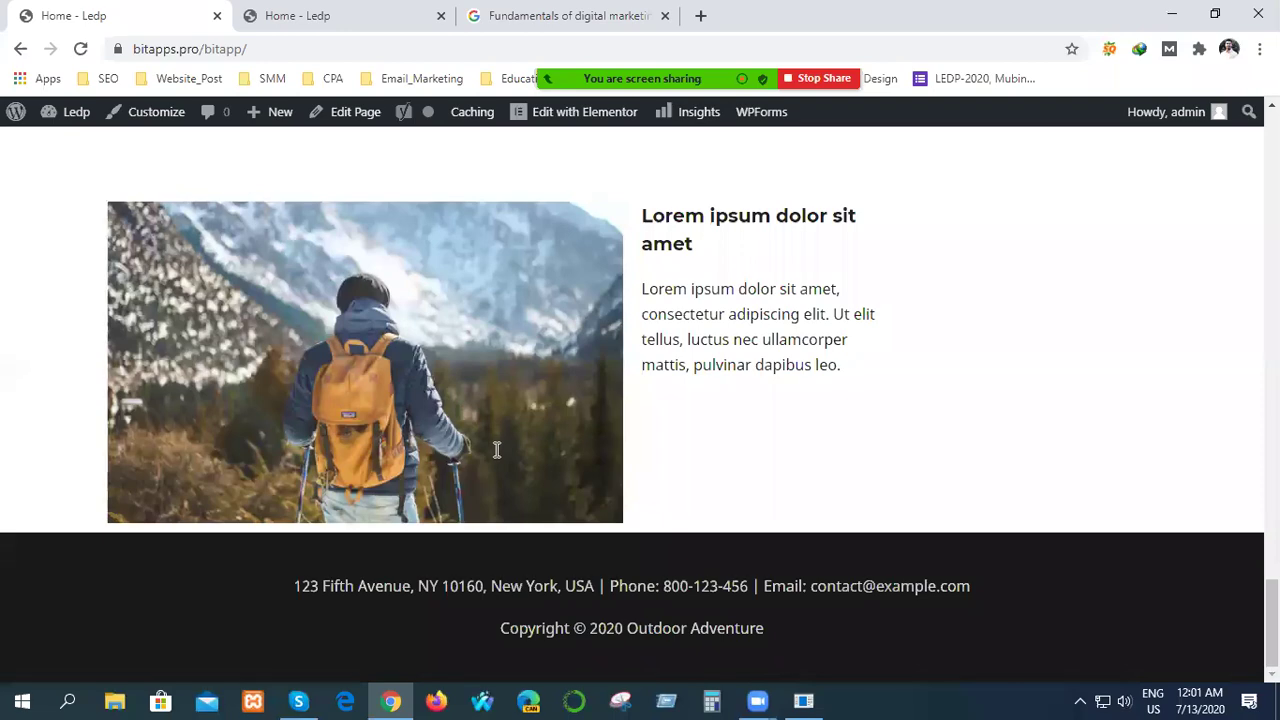
pyautogui.scroll(8, 551, 529)
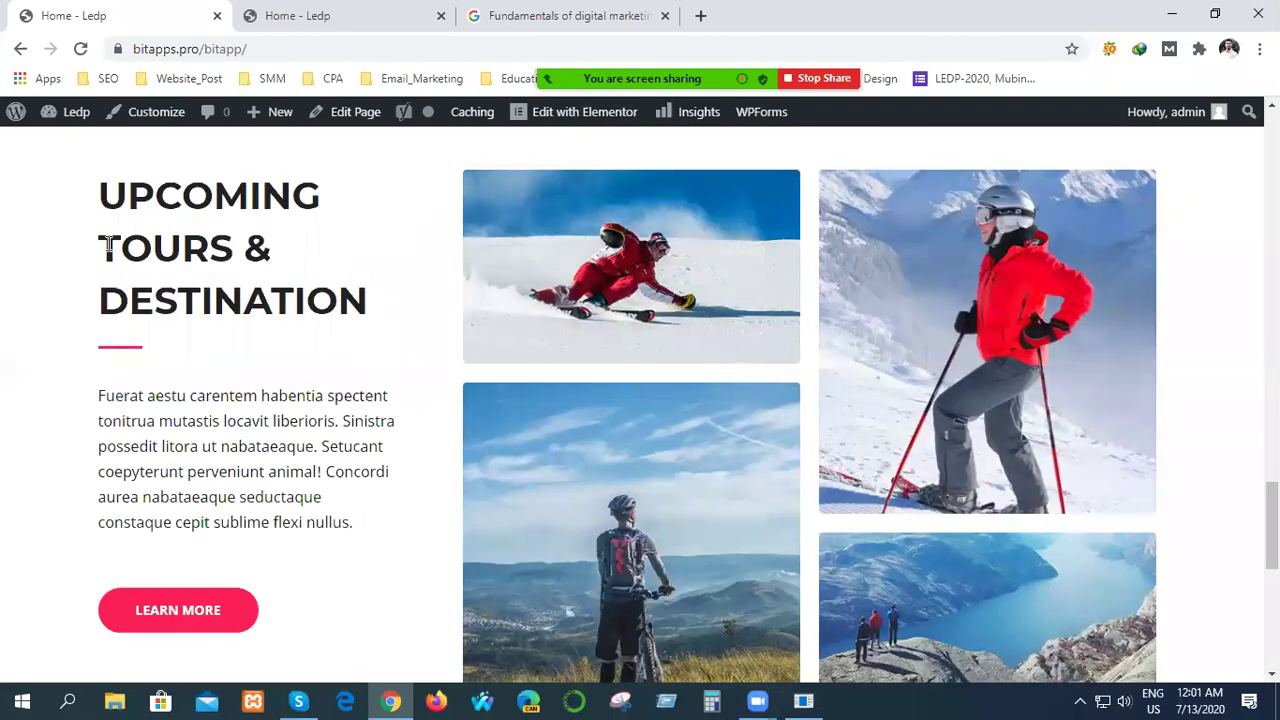
pyautogui.scroll(5, 163, 489)
pyautogui.scroll(10, 163, 489)
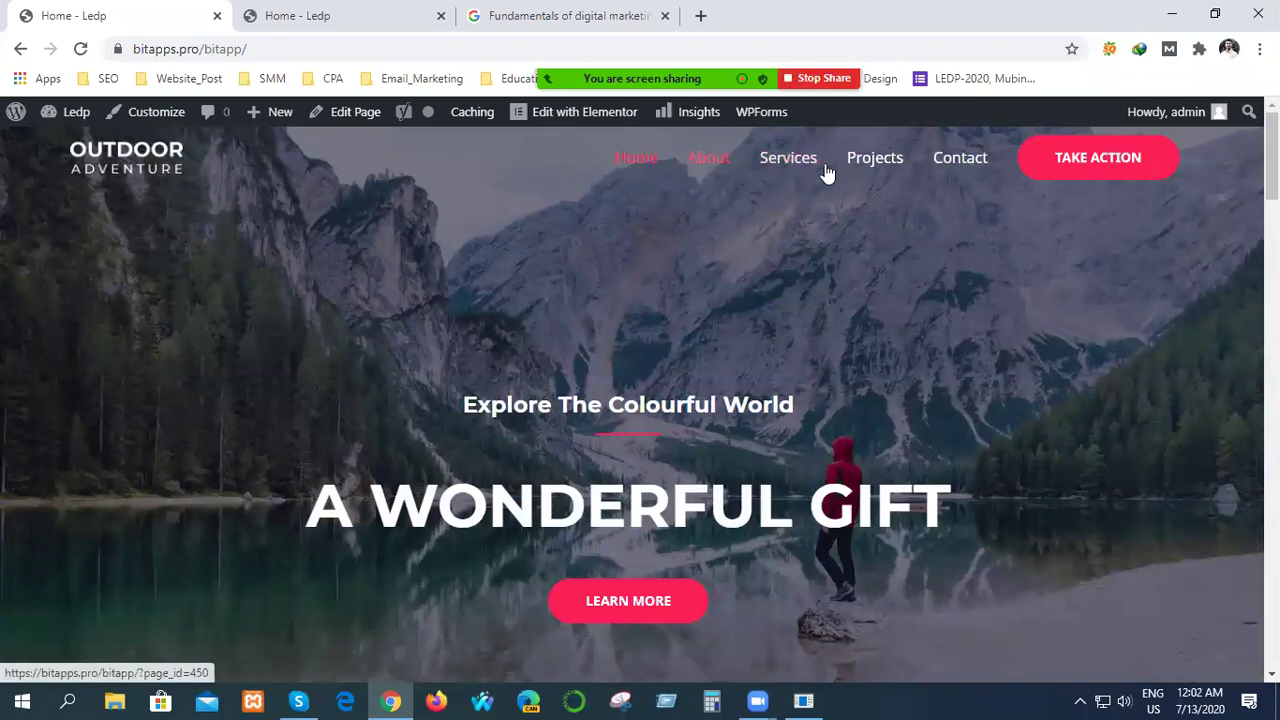
# Open Zoom's Participants panel and scroll through the 13 people in the meeting.
pyautogui.moveTo(625, 45)
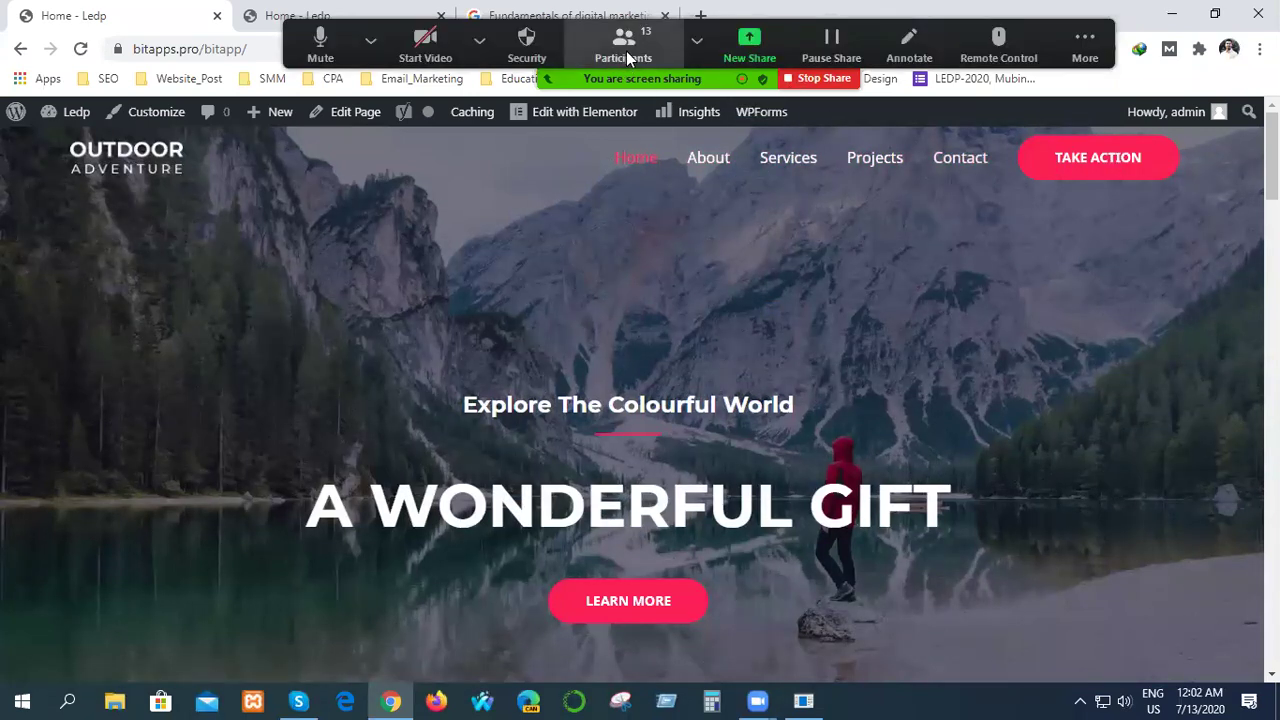
pyautogui.click(630, 41)
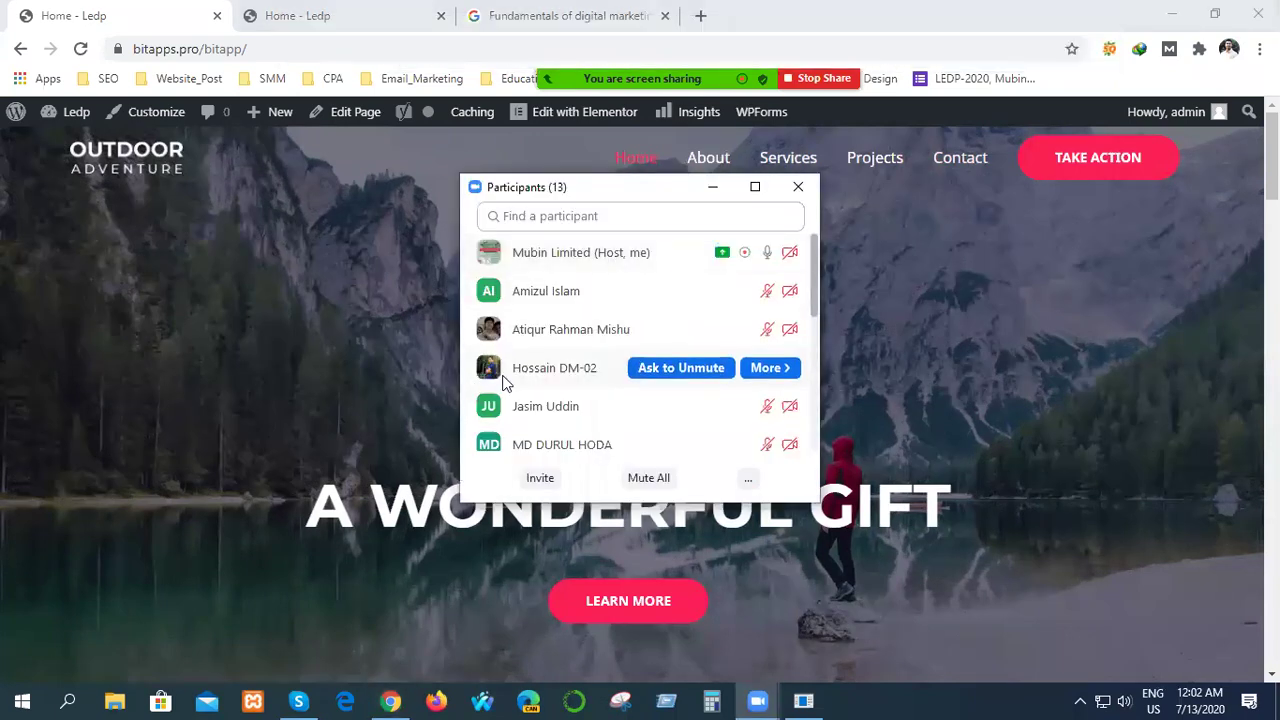
pyautogui.scroll(-5, 568, 371)
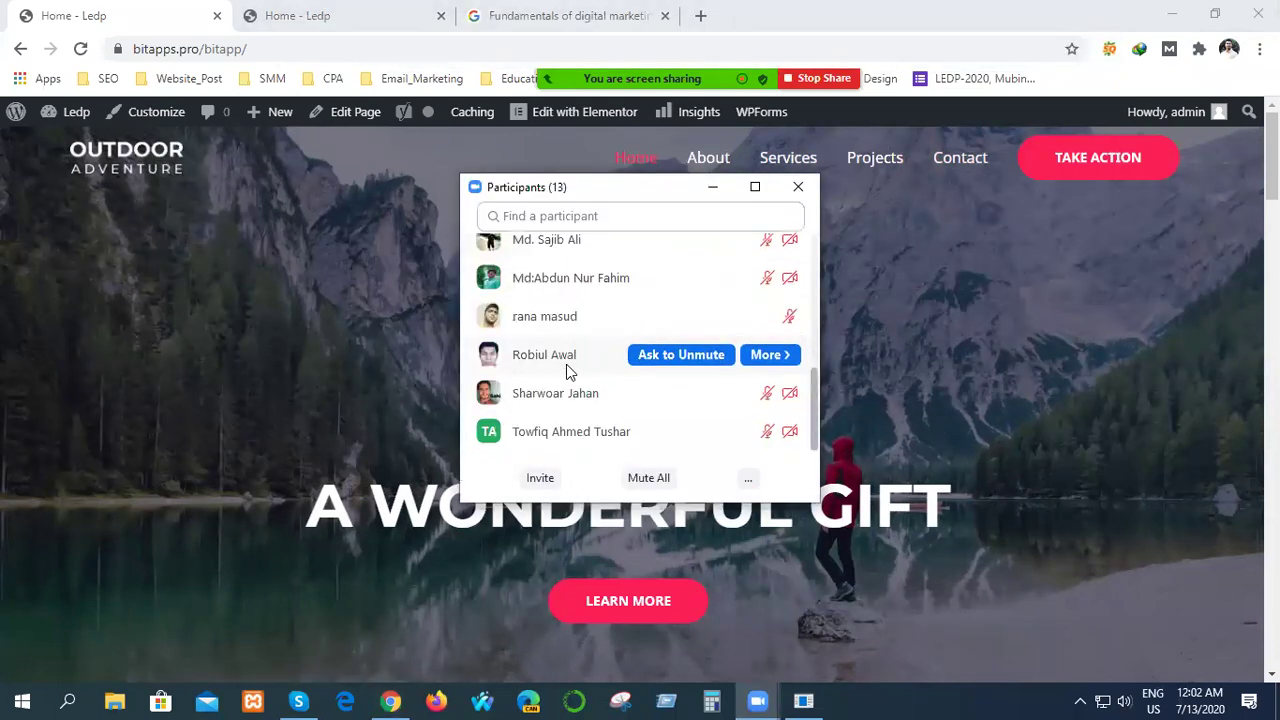
pyautogui.scroll(5, 566, 366)
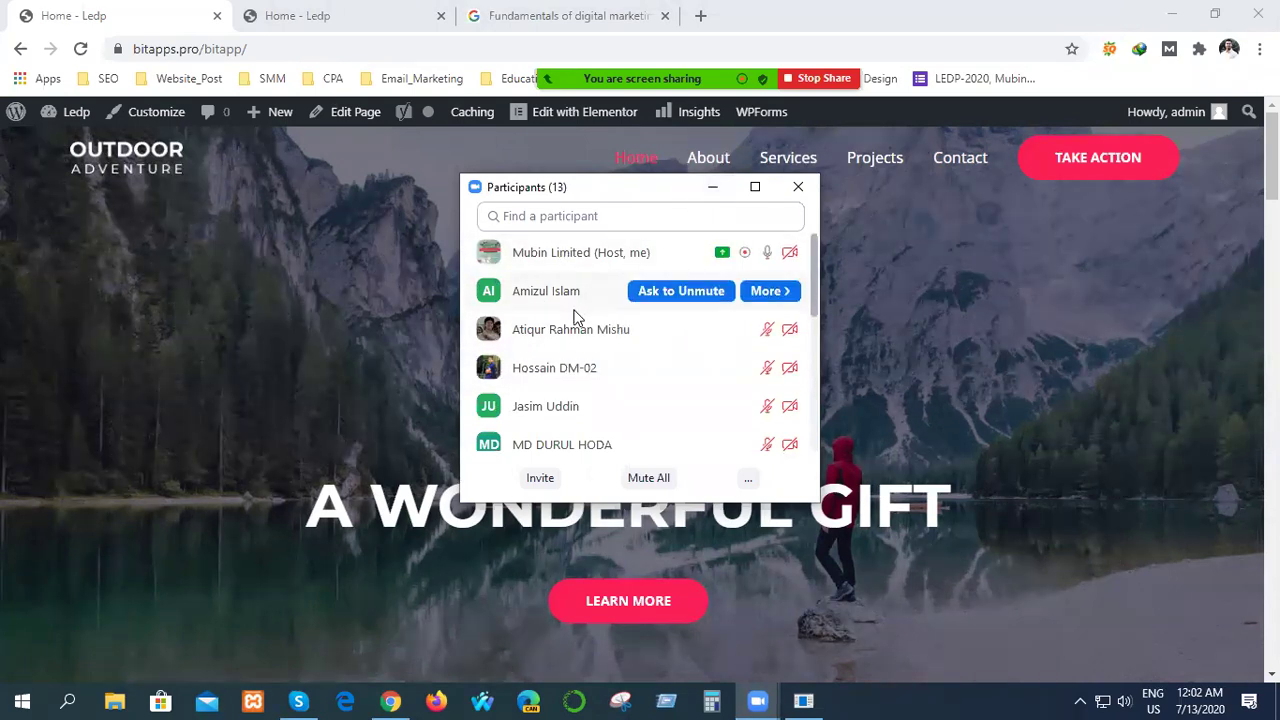
pyautogui.scroll(-5, 573, 316)
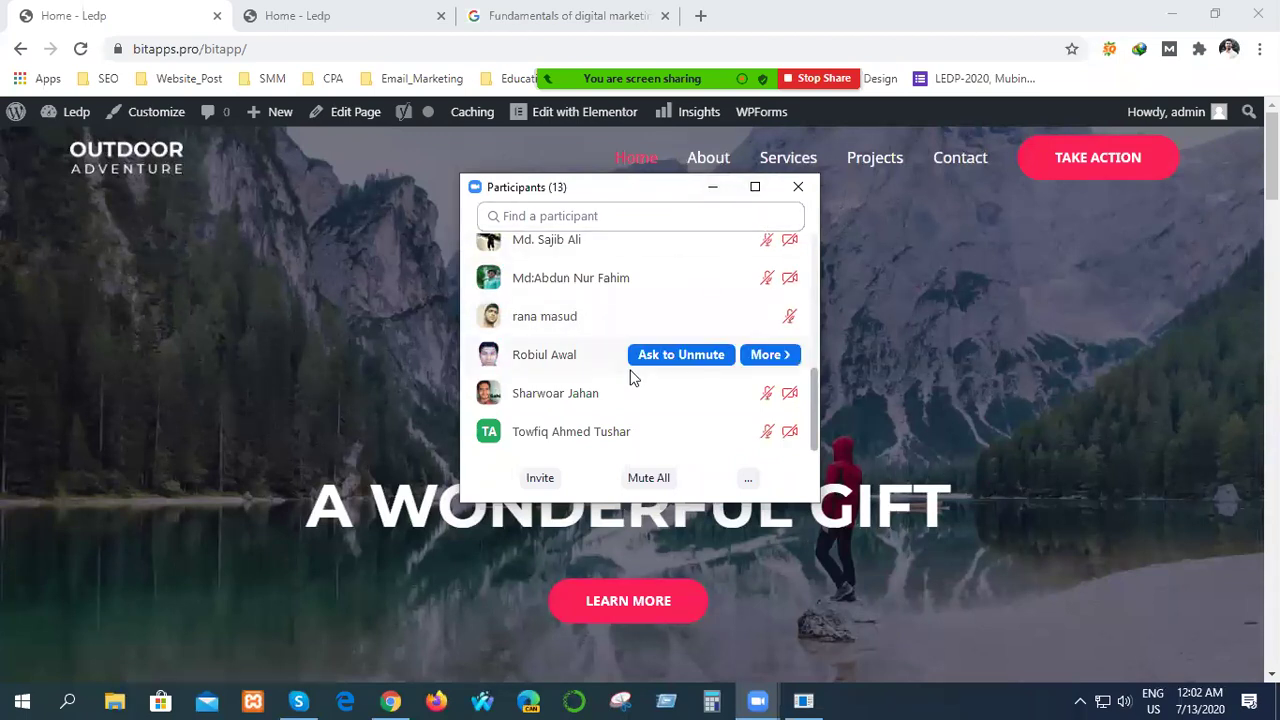
pyautogui.scroll(5, 630, 372)
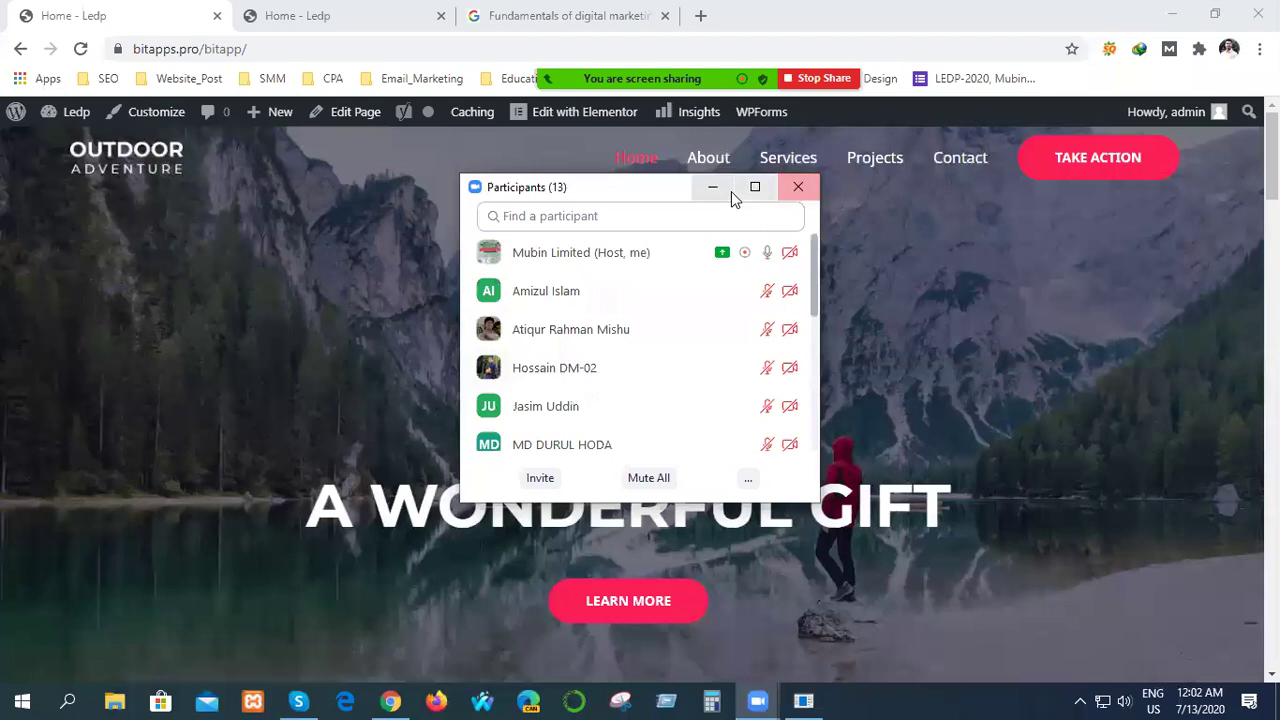
pyautogui.click(798, 187)
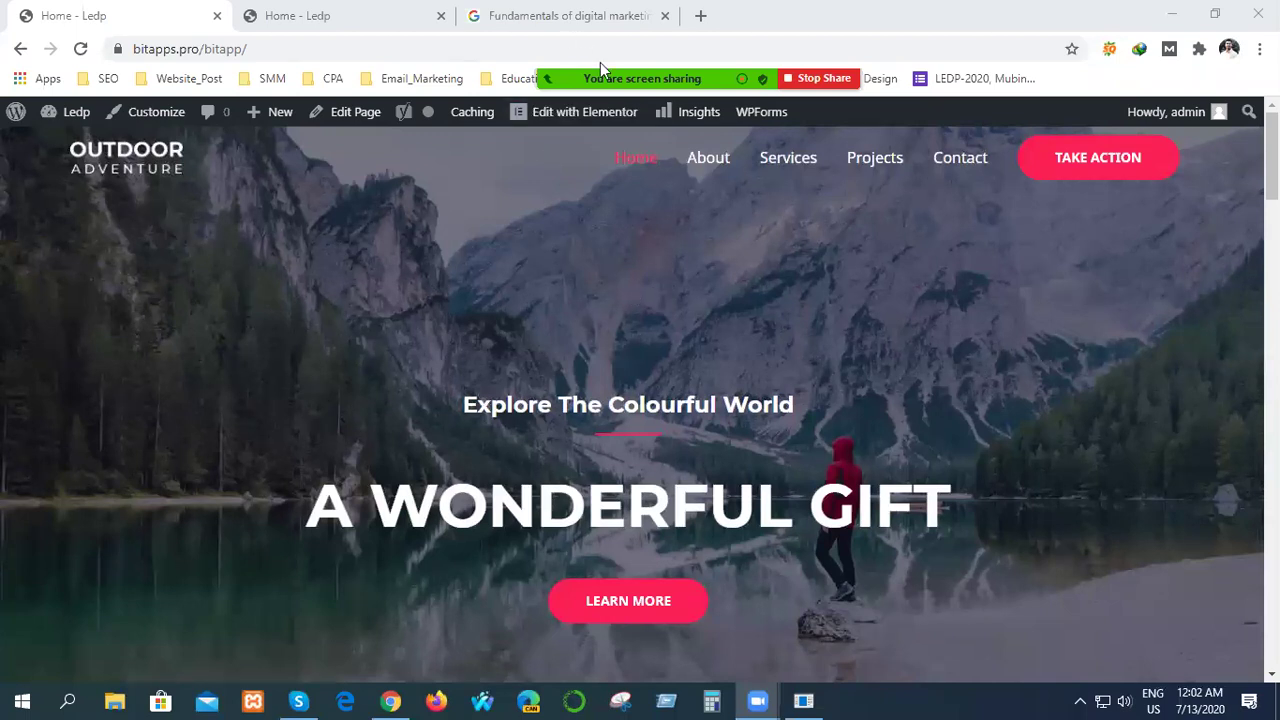
pyautogui.moveTo(638, 80)
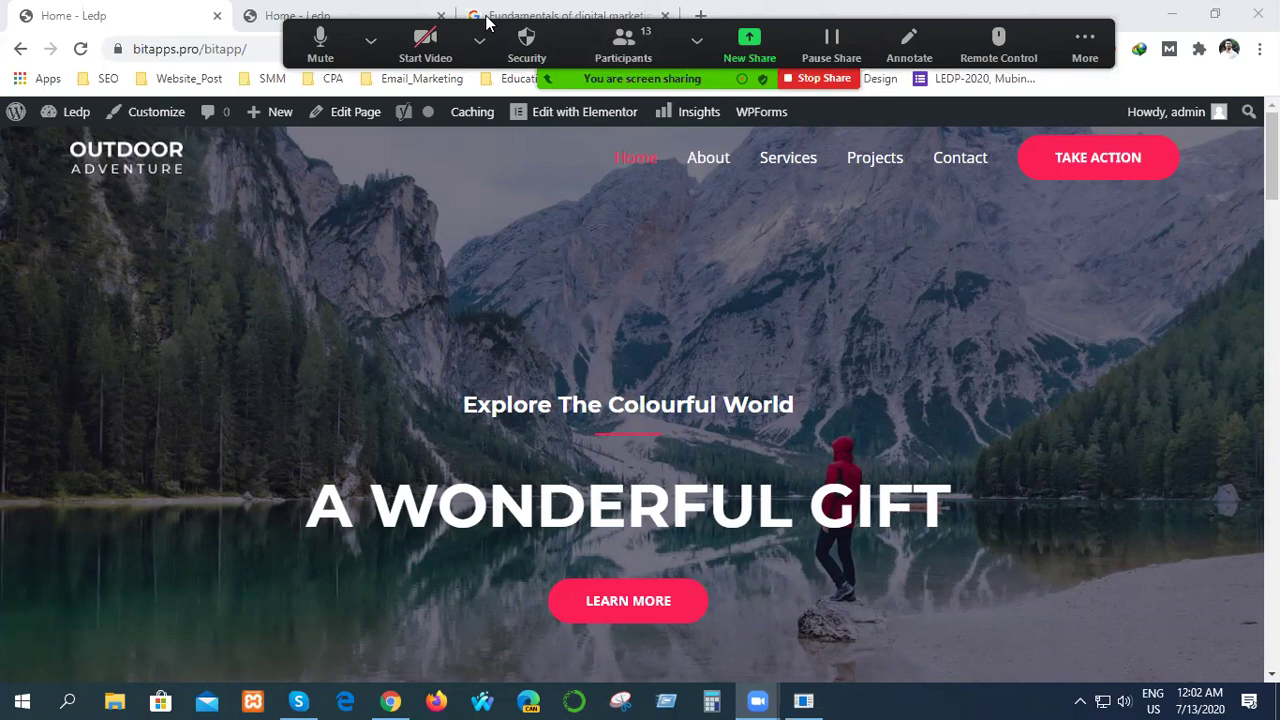
pyautogui.hotkey('alt', 'u')
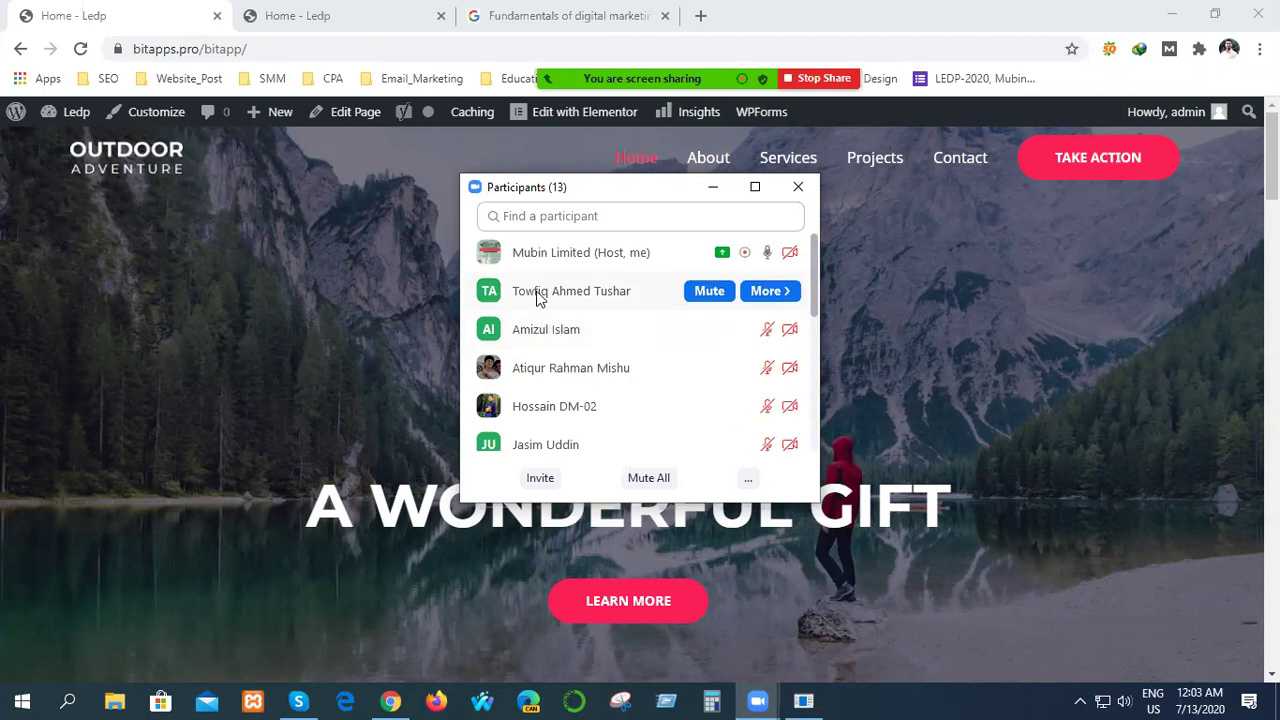
# Scroll the Participants list to the top, bring the browser forward, and minimize the list.
pyautogui.scroll(-5, 590, 390)
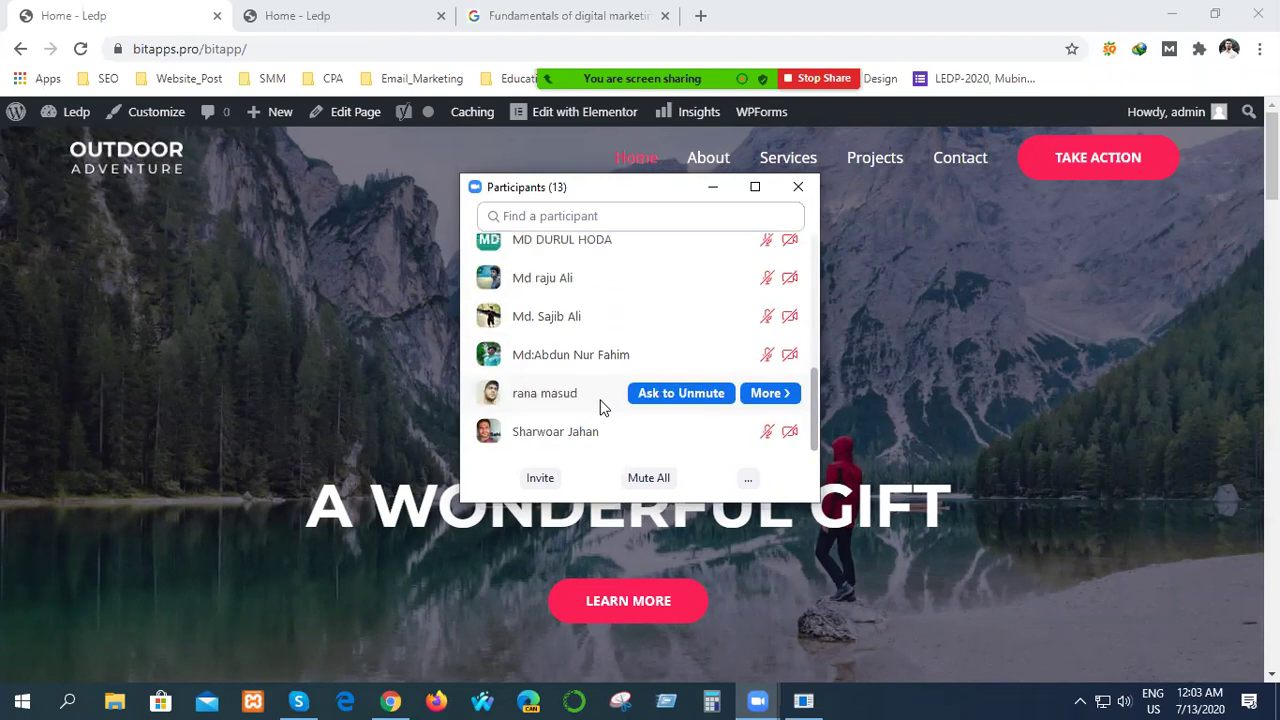
pyautogui.scroll(2, 603, 405)
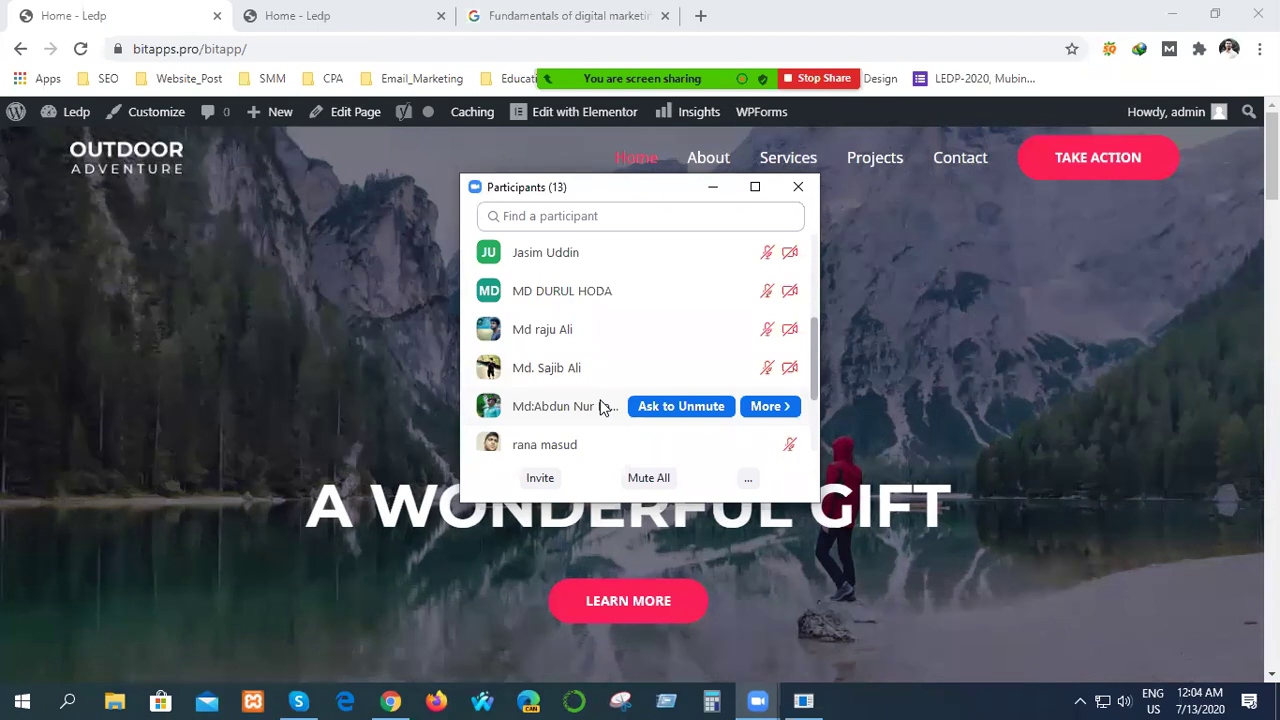
pyautogui.scroll(5, 551, 367)
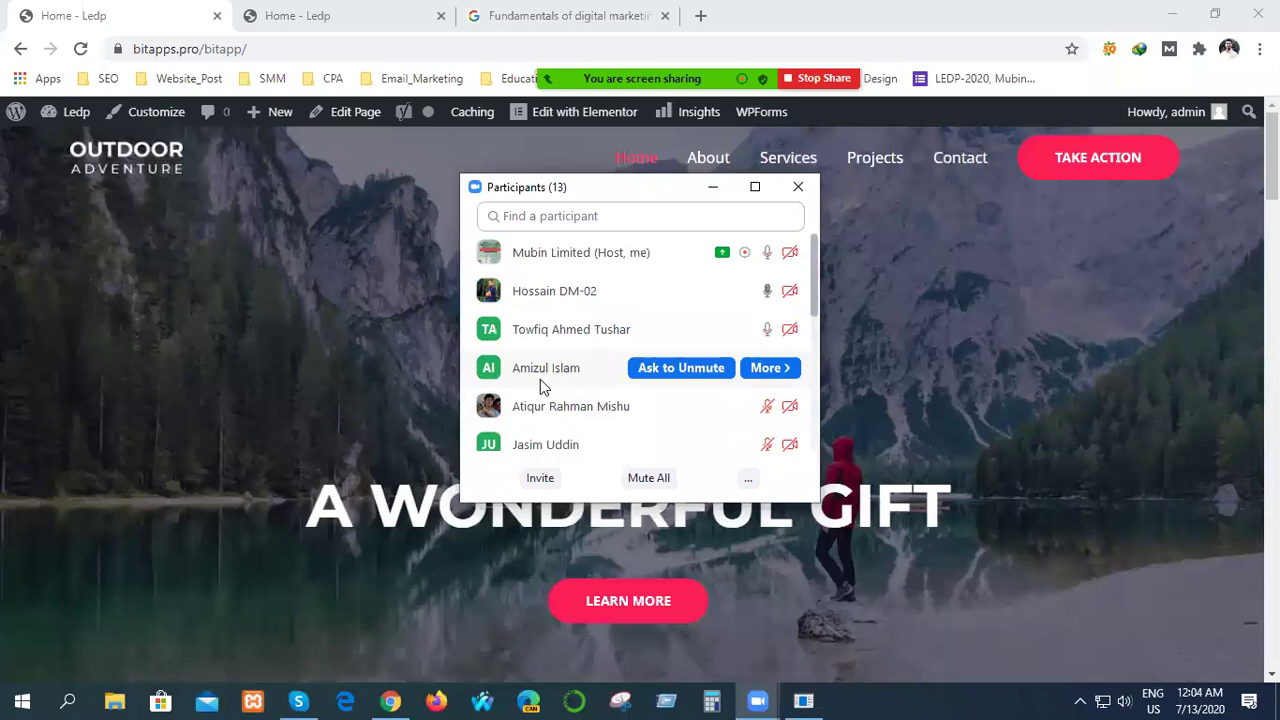
pyautogui.click(296, 364)
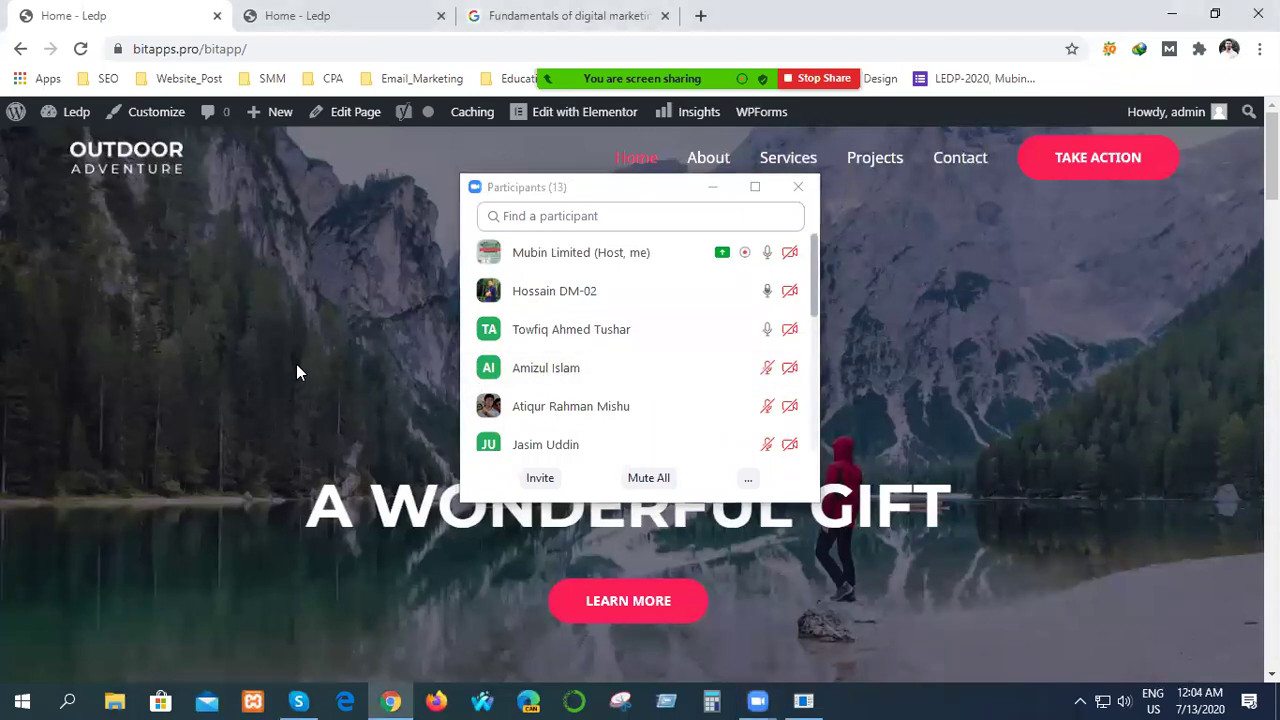
pyautogui.click(714, 189)
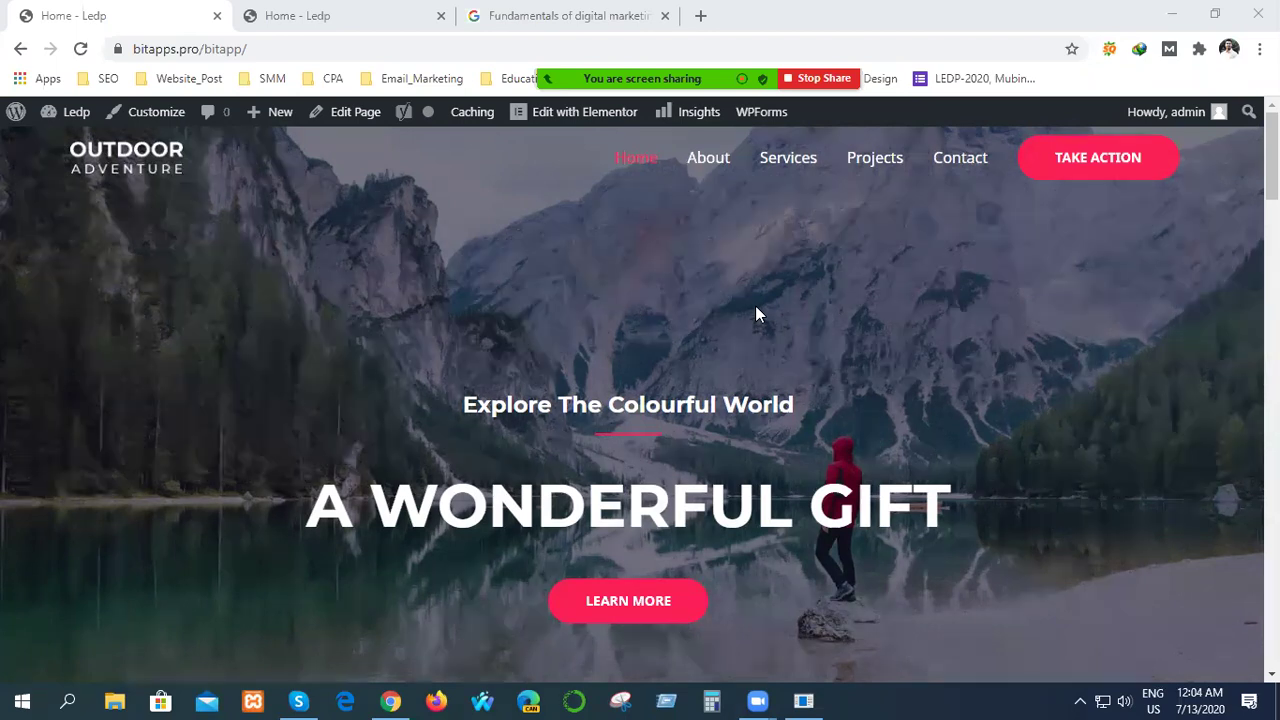
pyautogui.click(345, 14)
pyautogui.click(183, 20)
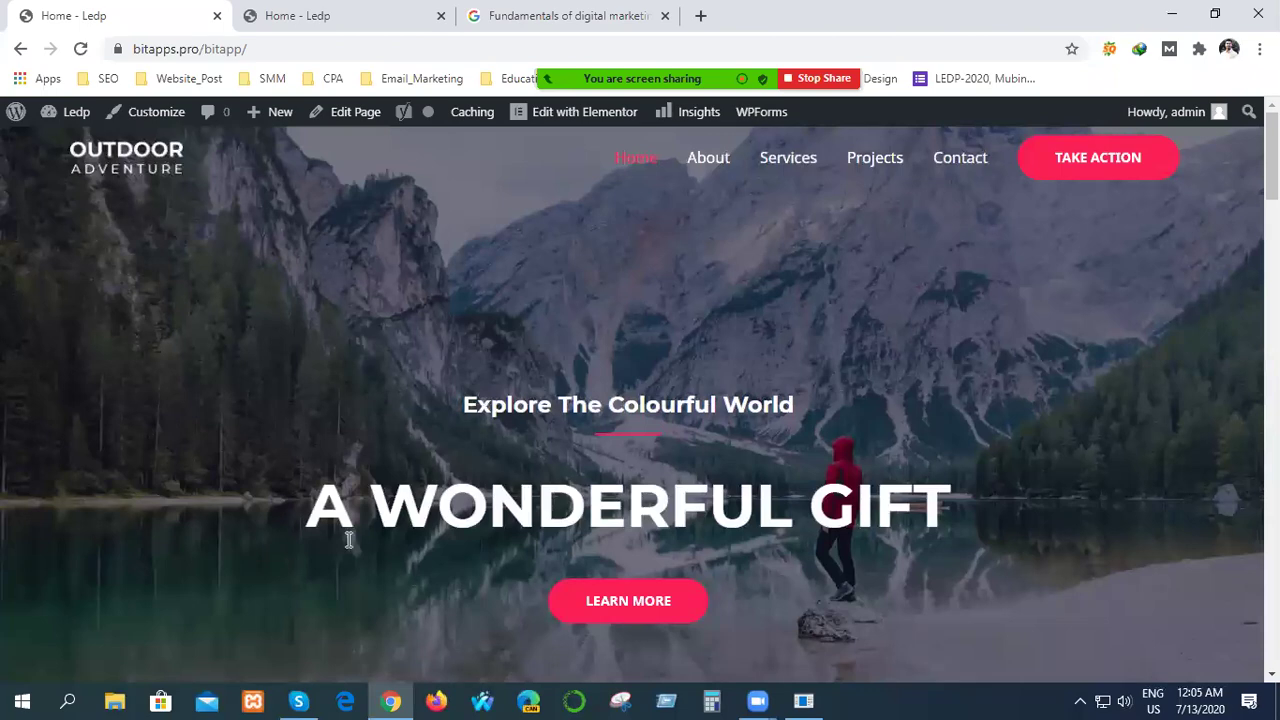
pyautogui.scroll(-20, 531, 446)
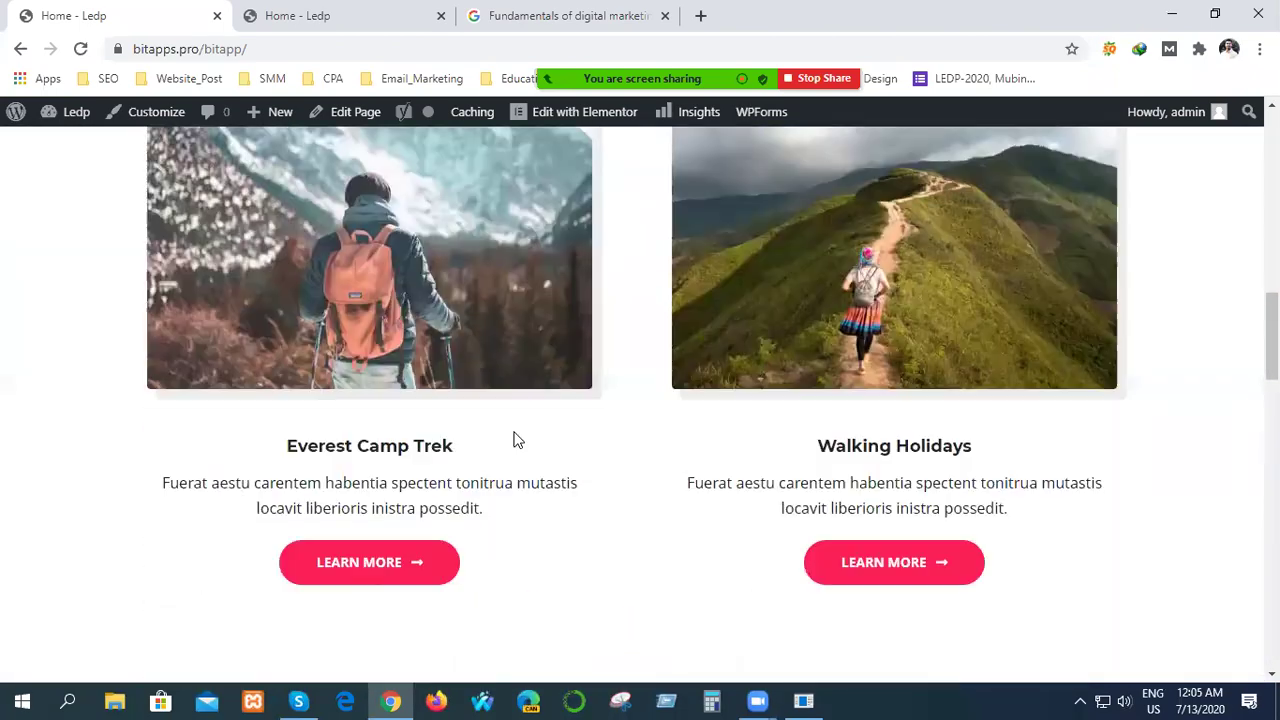
pyautogui.scroll(-5, 588, 455)
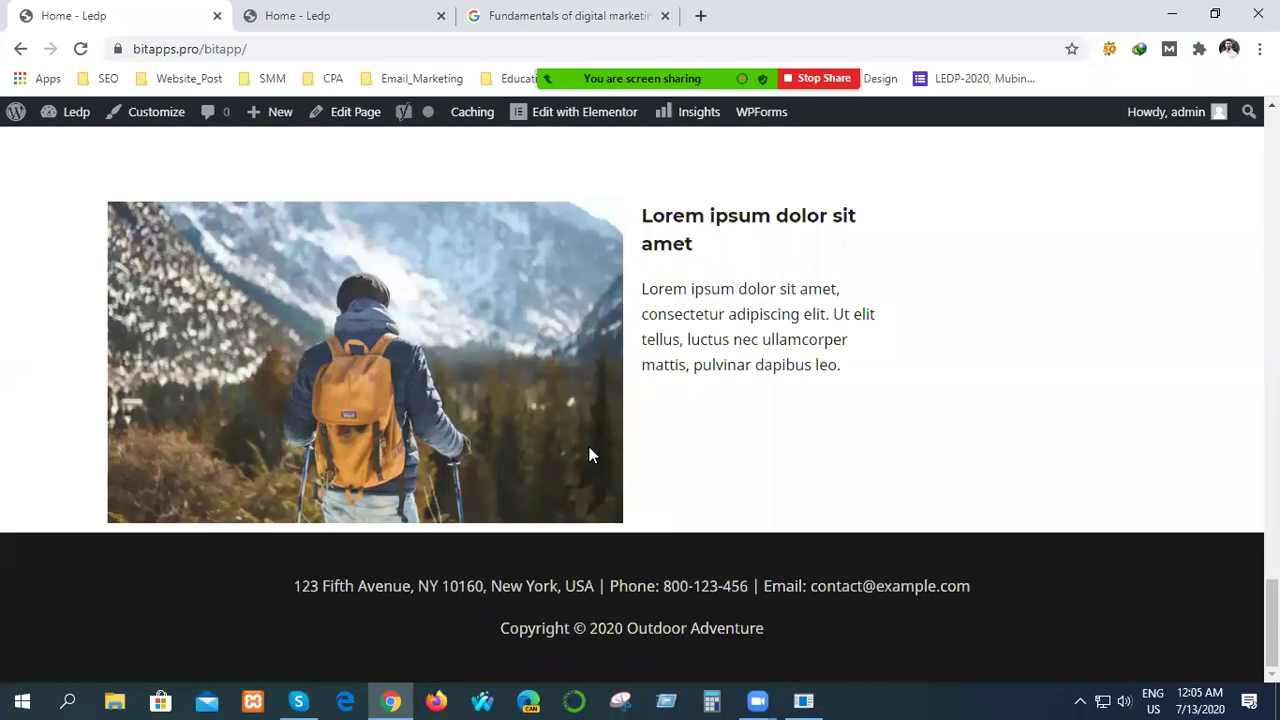
pyautogui.scroll(20, 510, 480)
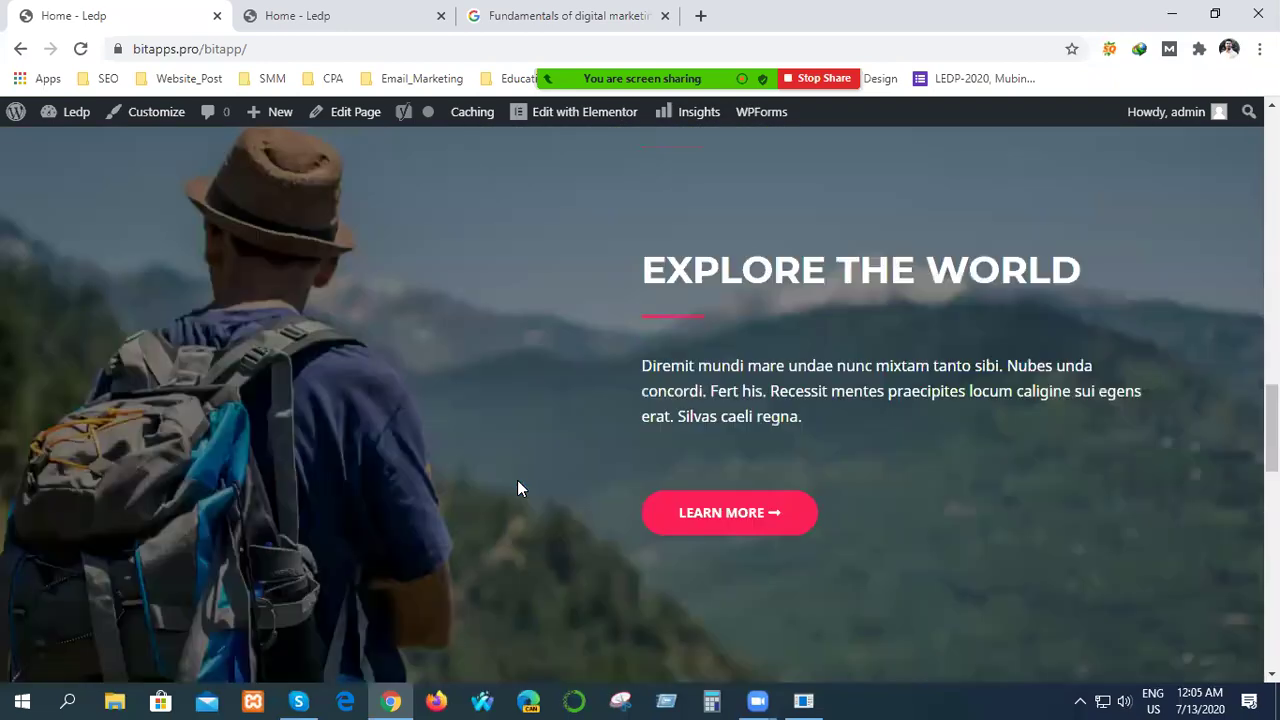
pyautogui.scroll(5, 516, 480)
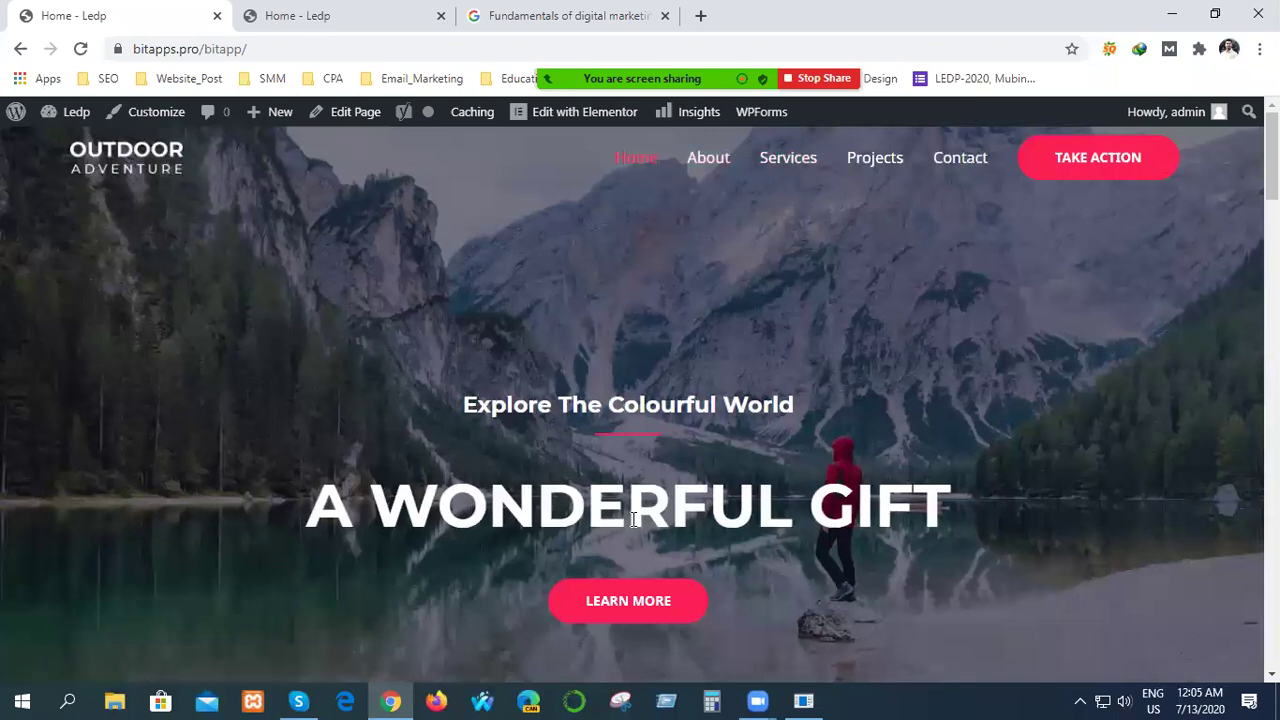
pyautogui.scroll(-3, 432, 397)
pyautogui.scroll(-5, 482, 535)
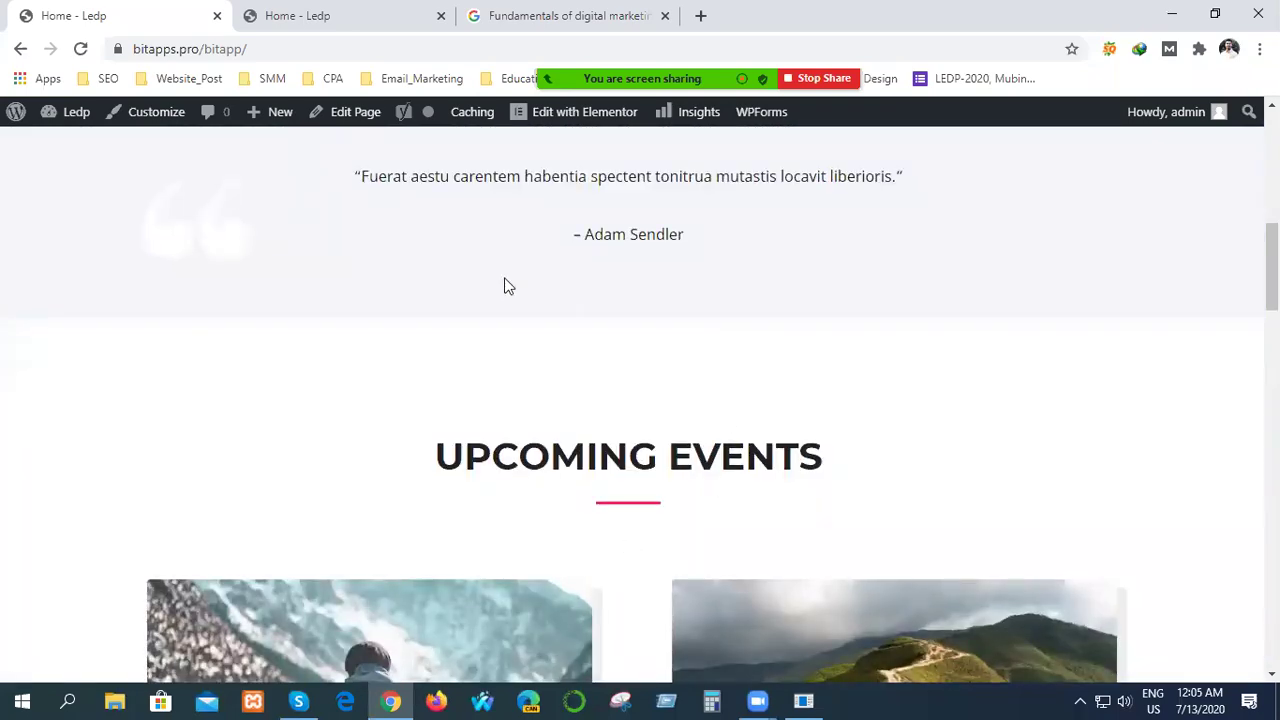
pyautogui.scroll(-5, 598, 547)
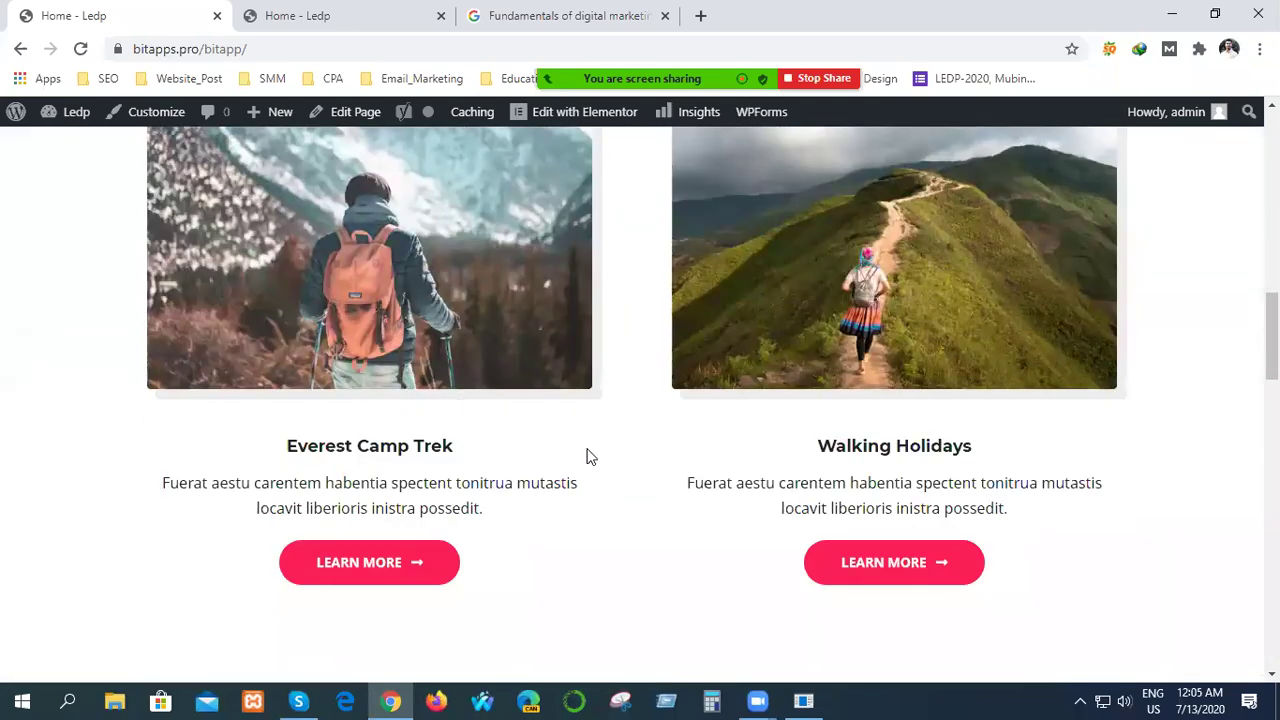
pyautogui.scroll(-10, 552, 516)
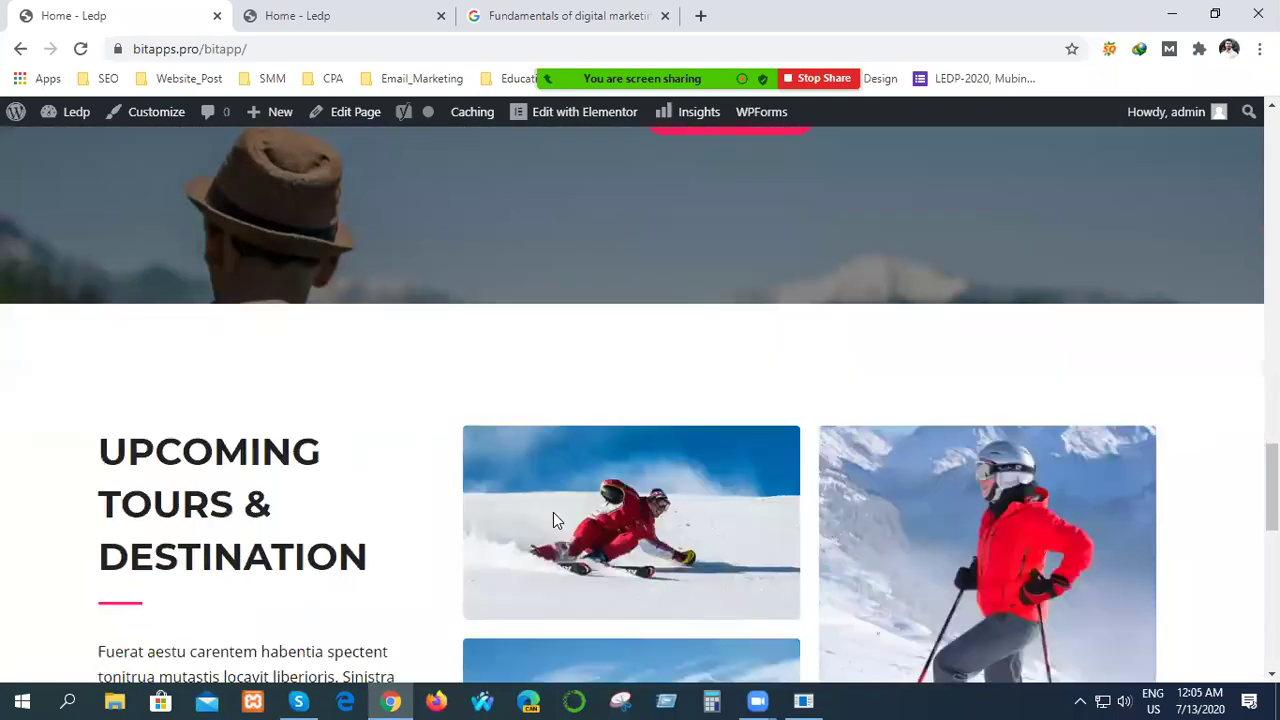
pyautogui.scroll(-8, 553, 510)
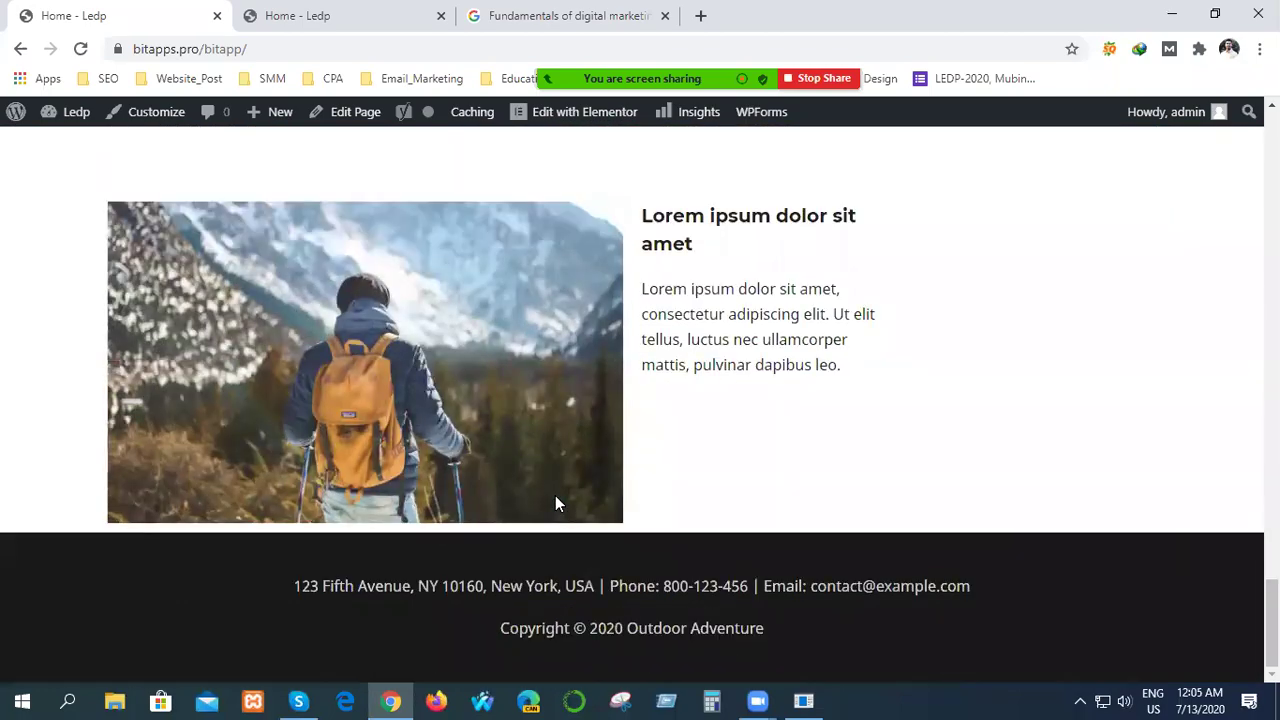
pyautogui.scroll(20, 603, 570)
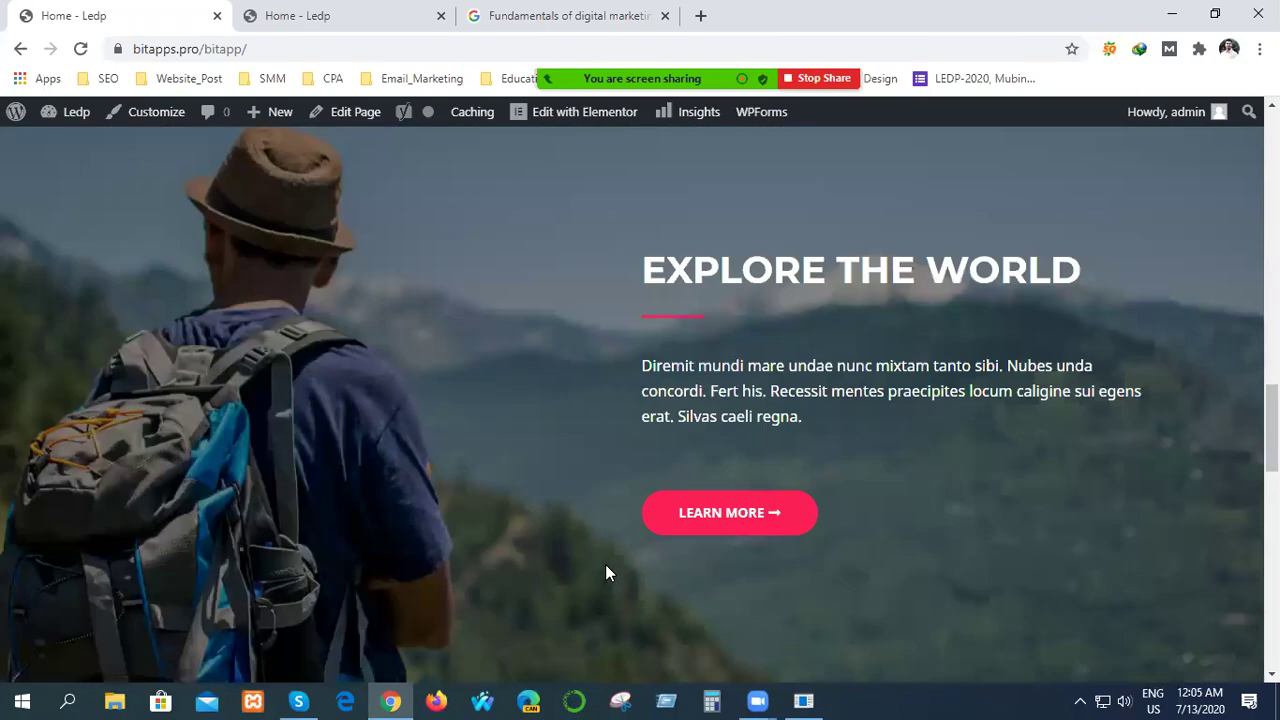
pyautogui.scroll(10, 607, 572)
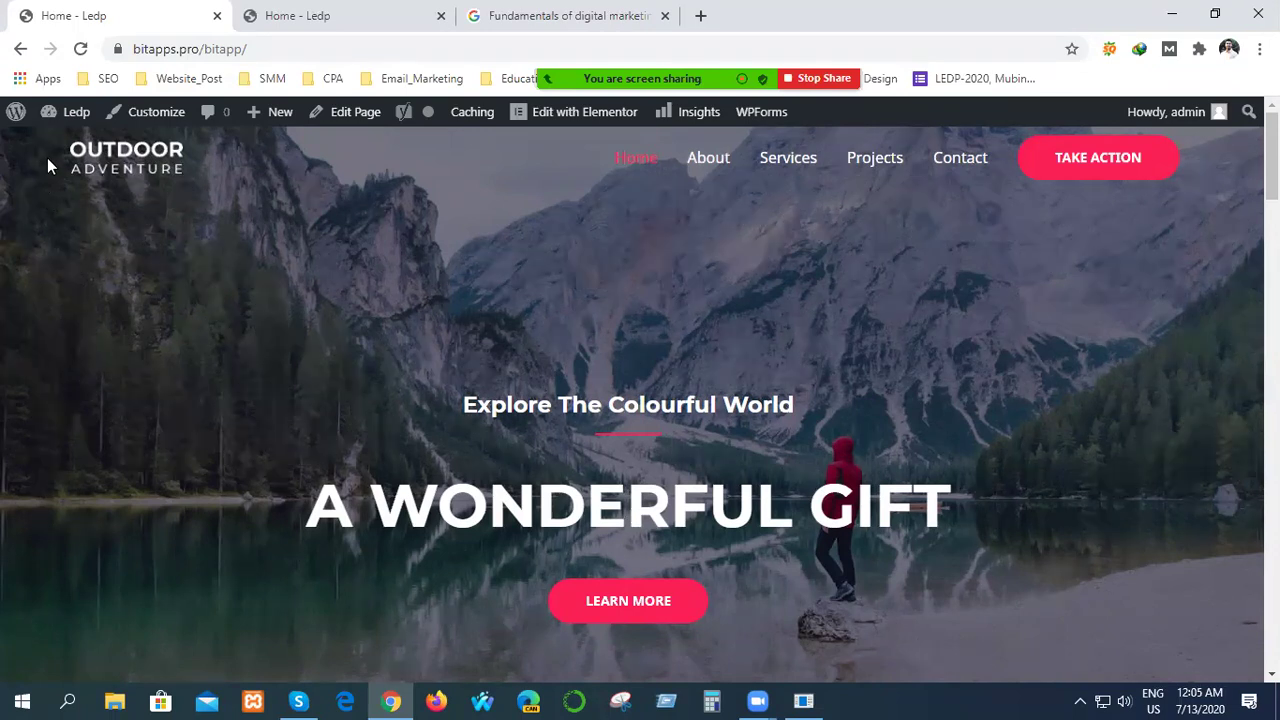
# Go from the live site to the admin Dashboard, then to Appearance > Themes.
pyautogui.moveTo(66, 114)
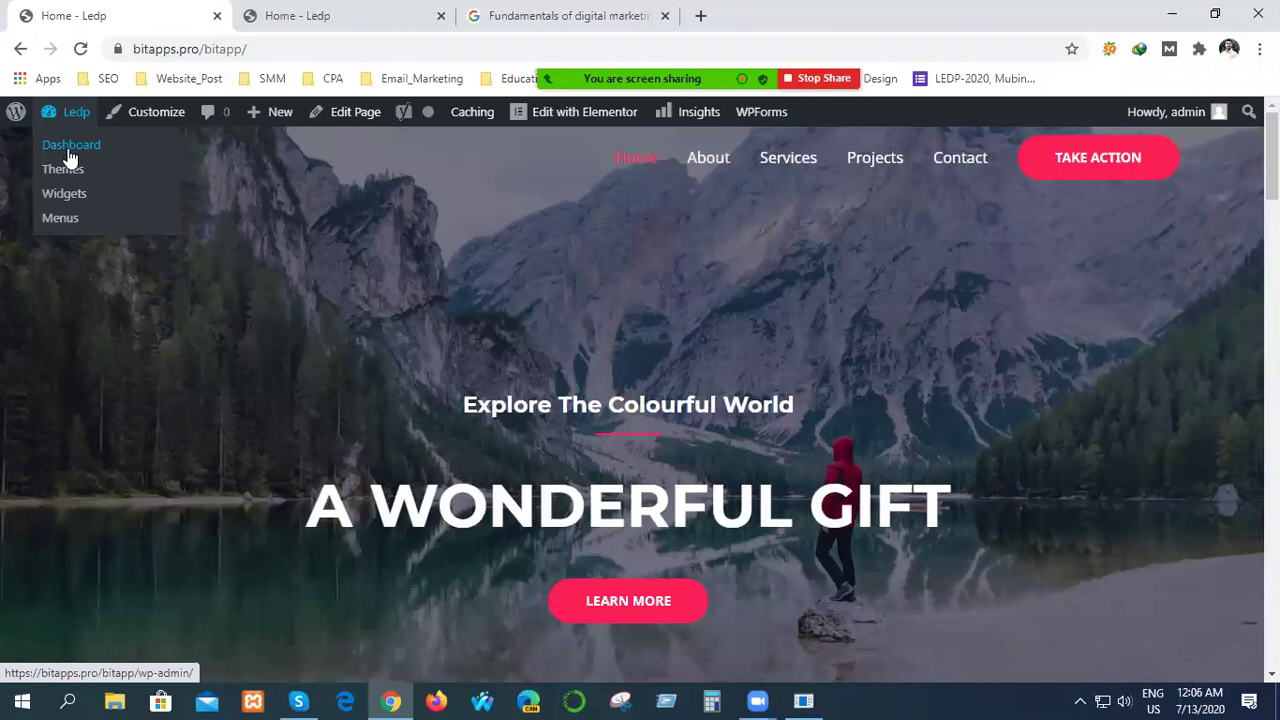
pyautogui.click(70, 158)
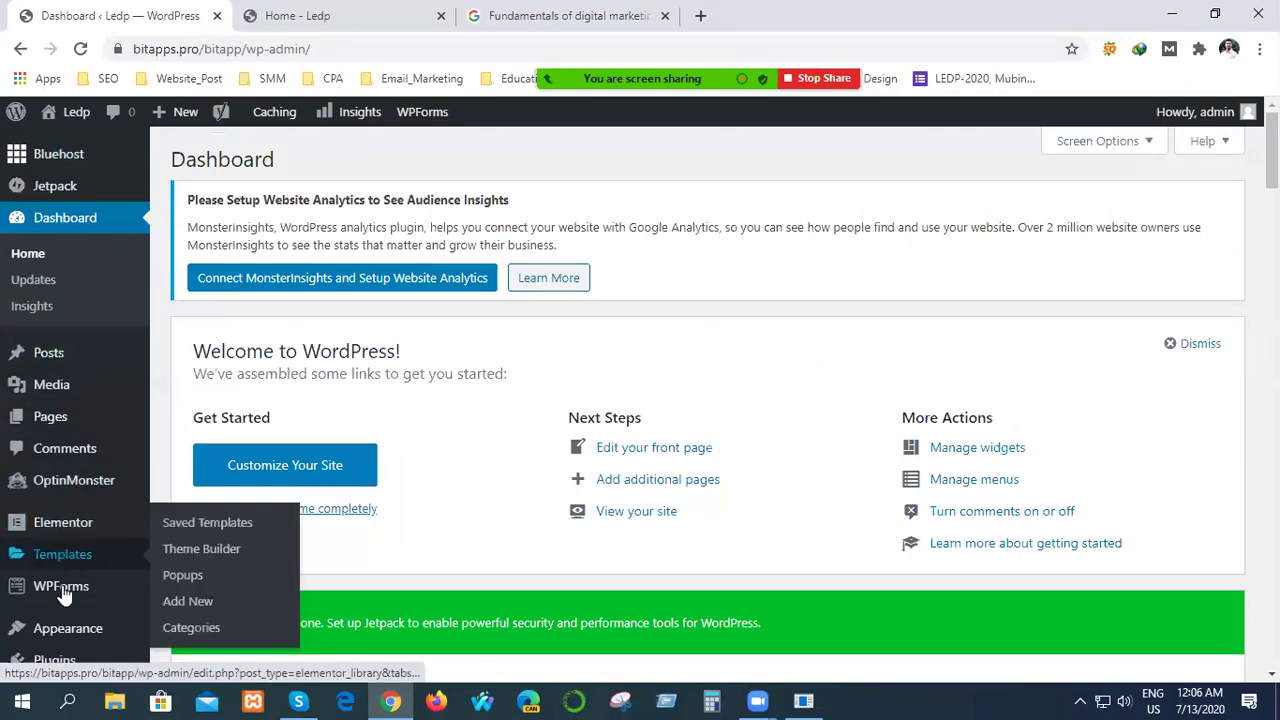
pyautogui.moveTo(62, 635)
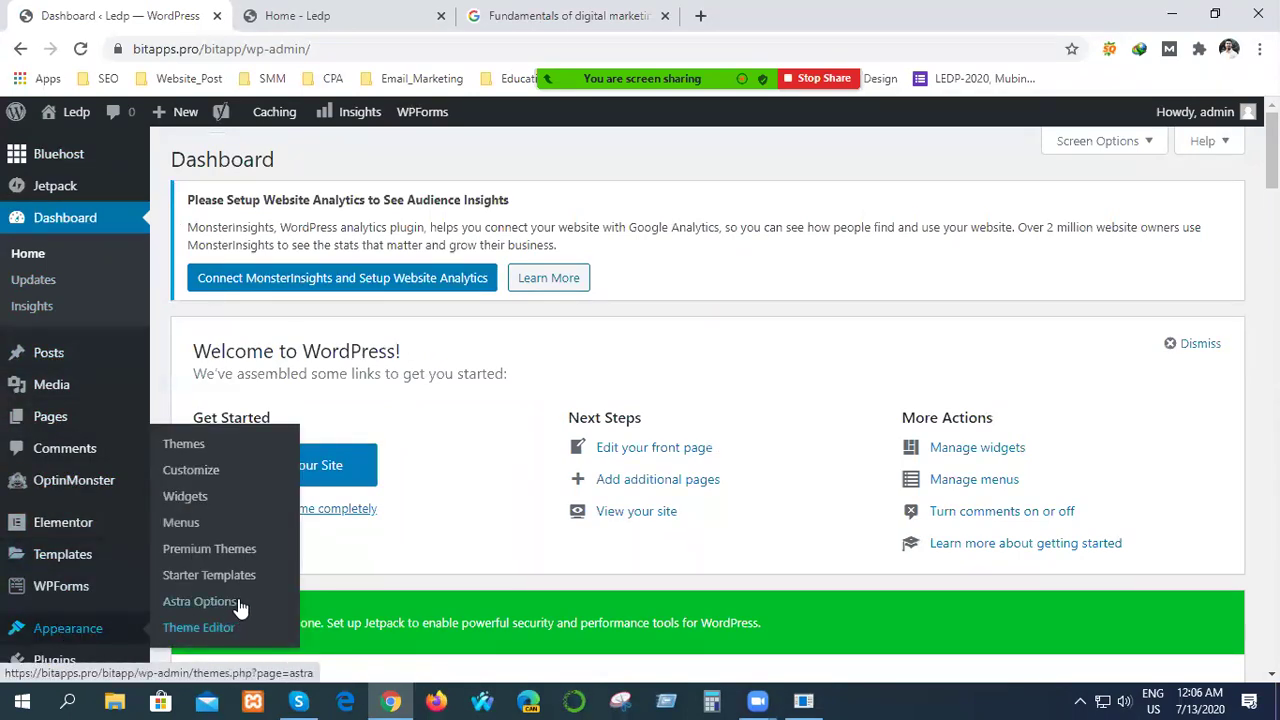
pyautogui.click(217, 455)
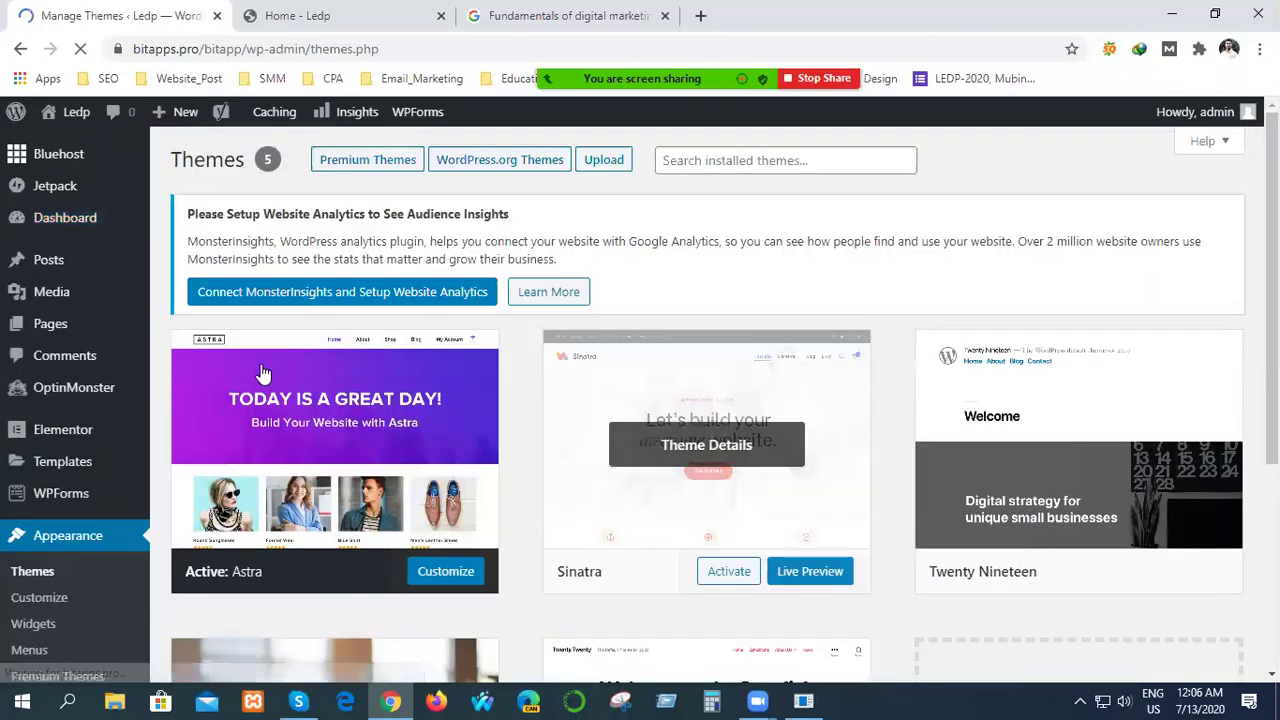
# Open the Upload Theme zip option, cancel the file picker, and return to the installed themes.
pyautogui.scroll(-2, 694, 500)
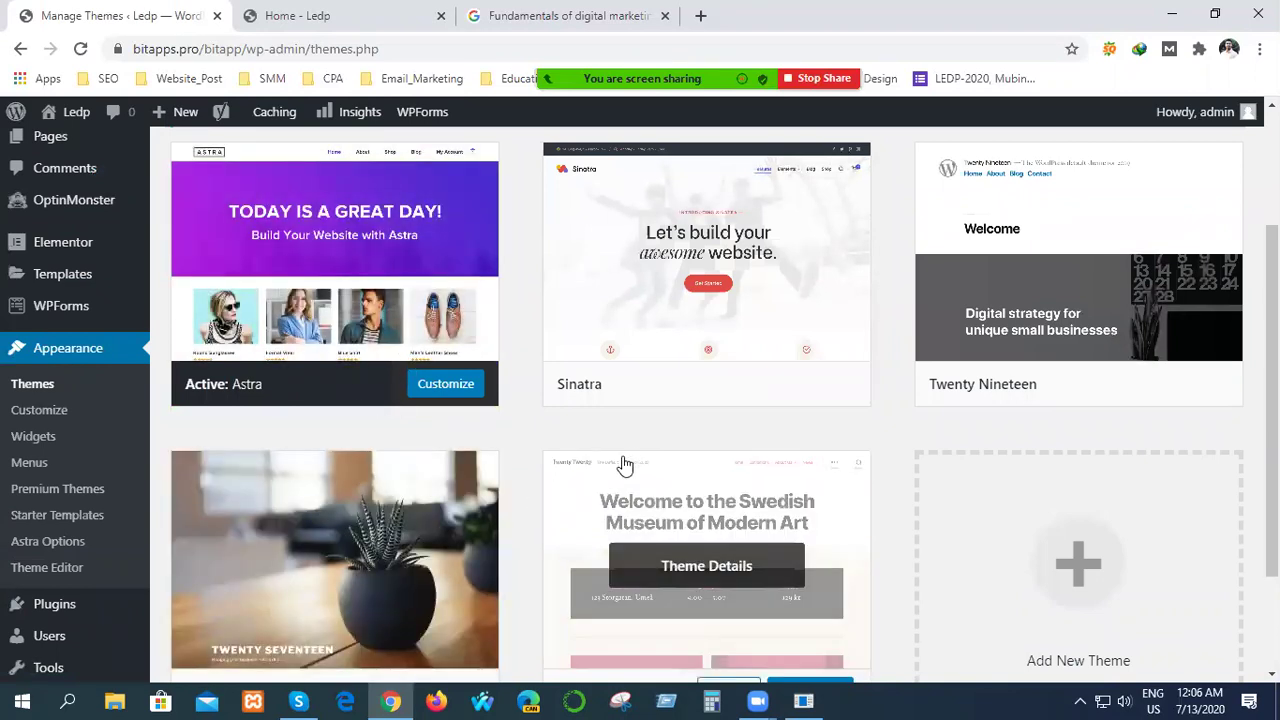
pyautogui.scroll(2, 530, 415)
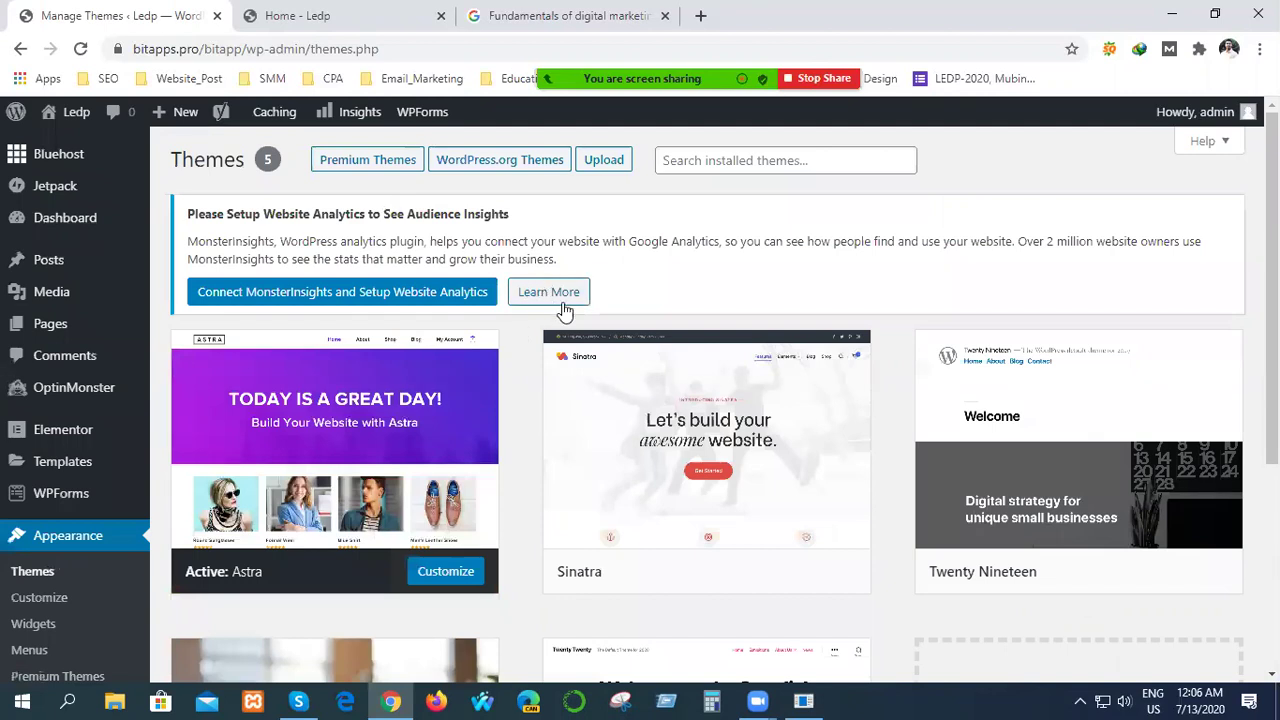
pyautogui.click(604, 162)
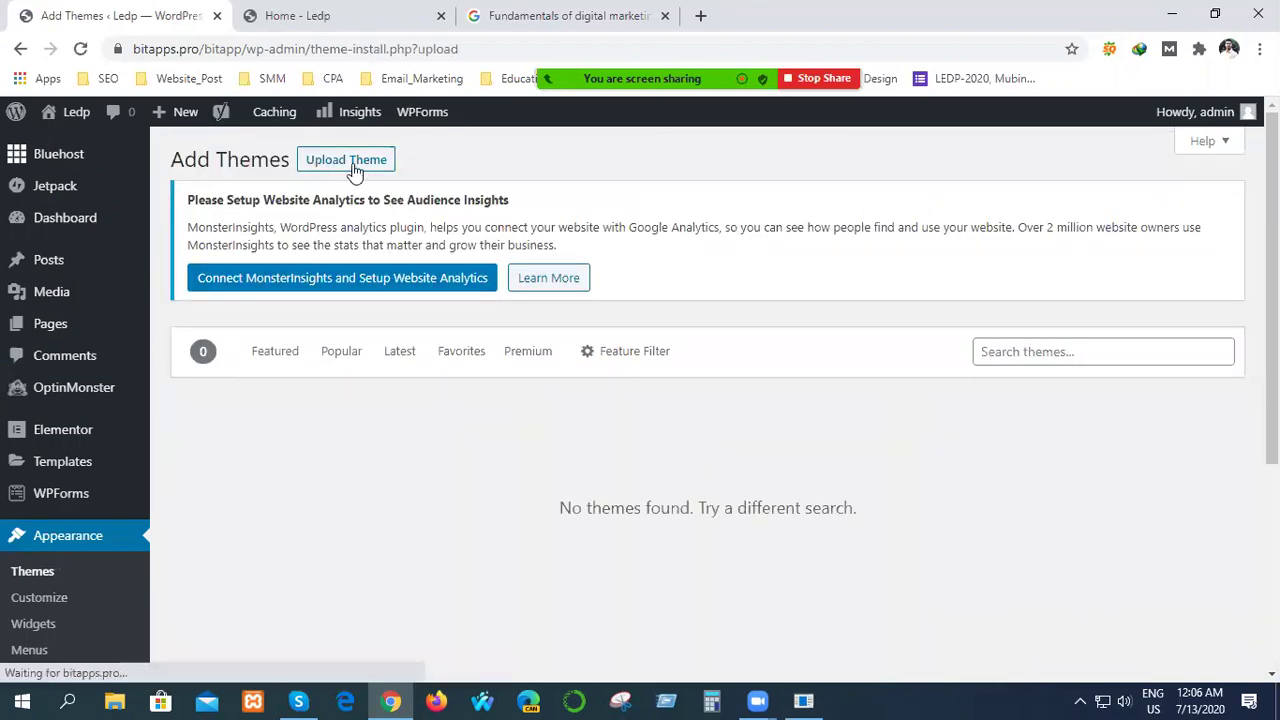
pyautogui.click(353, 170)
pyautogui.click(572, 479)
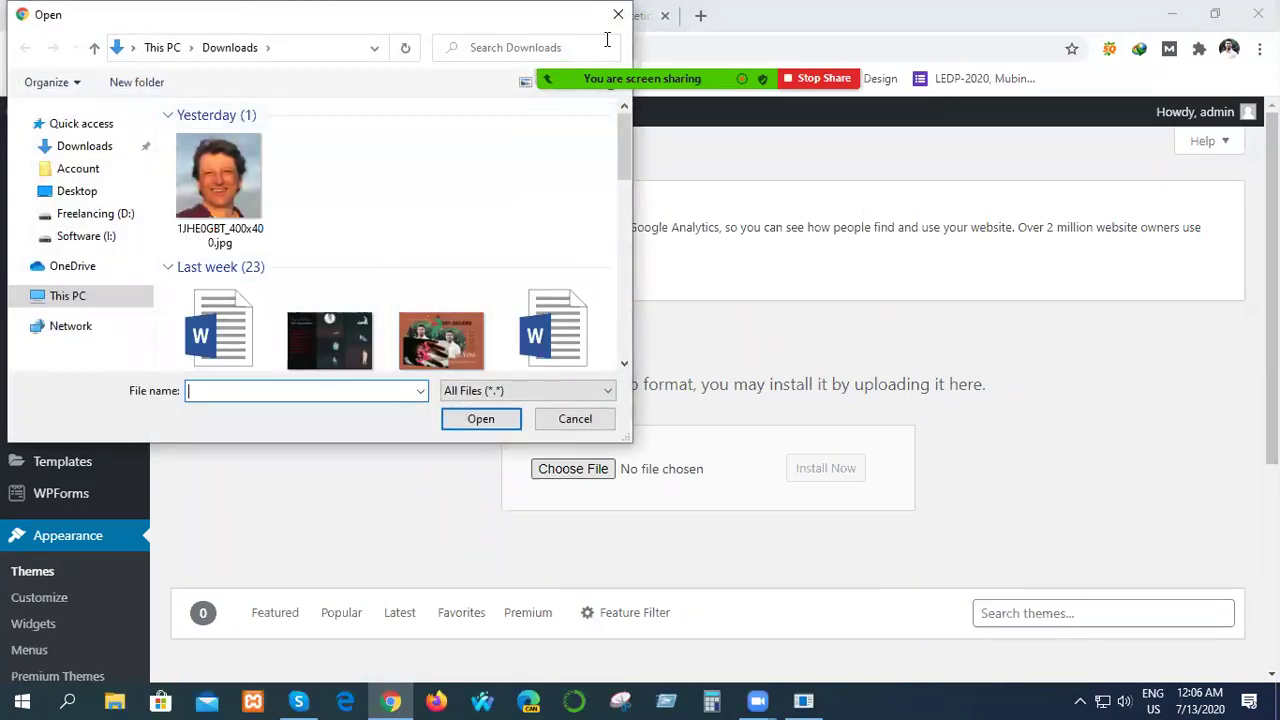
pyautogui.click(618, 15)
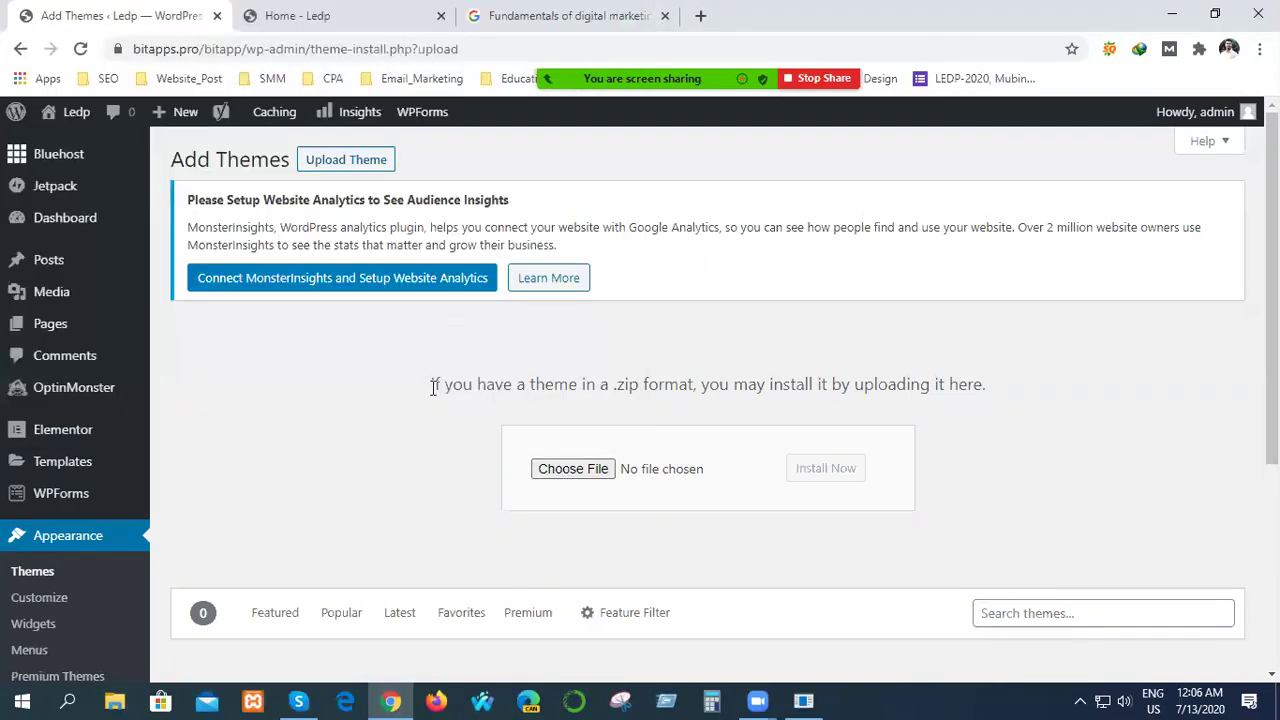
pyautogui.scroll(-3, 495, 371)
pyautogui.scroll(3, 495, 371)
pyautogui.click(20, 49)
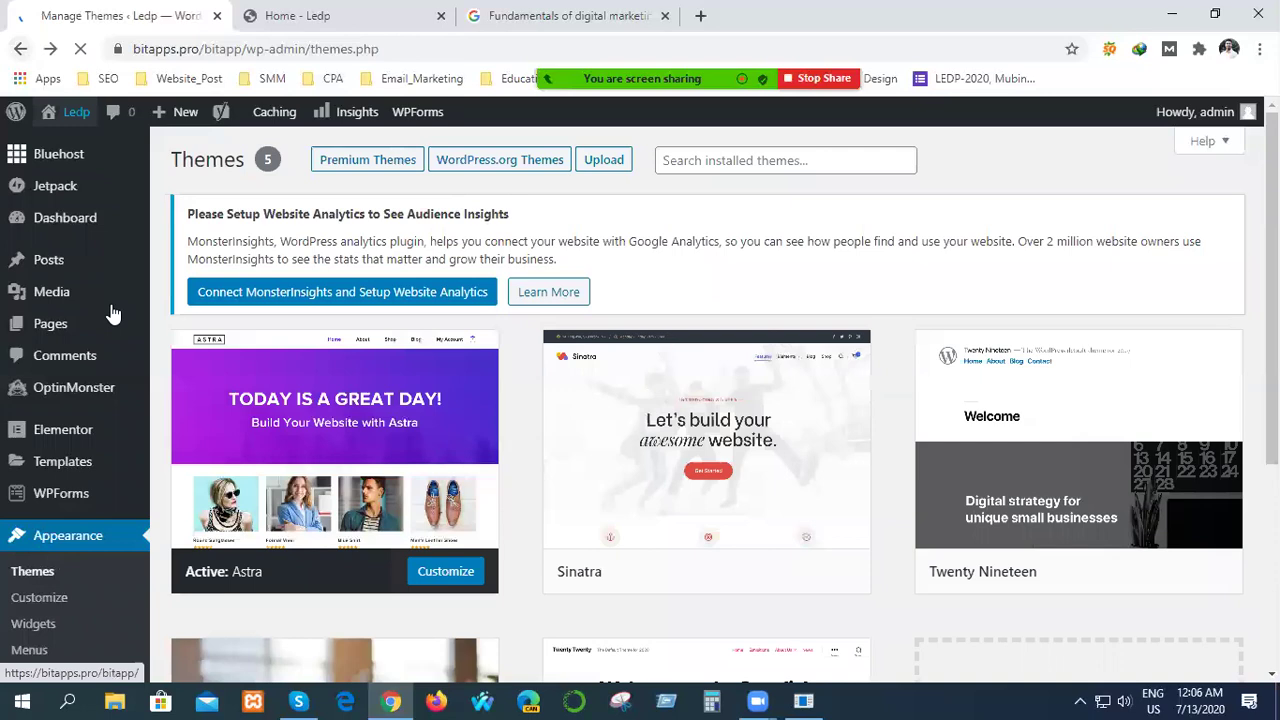
# Launch the Customizer for the active Astra theme and scroll its settings panel.
pyautogui.moveTo(423, 486)
pyautogui.click(450, 575)
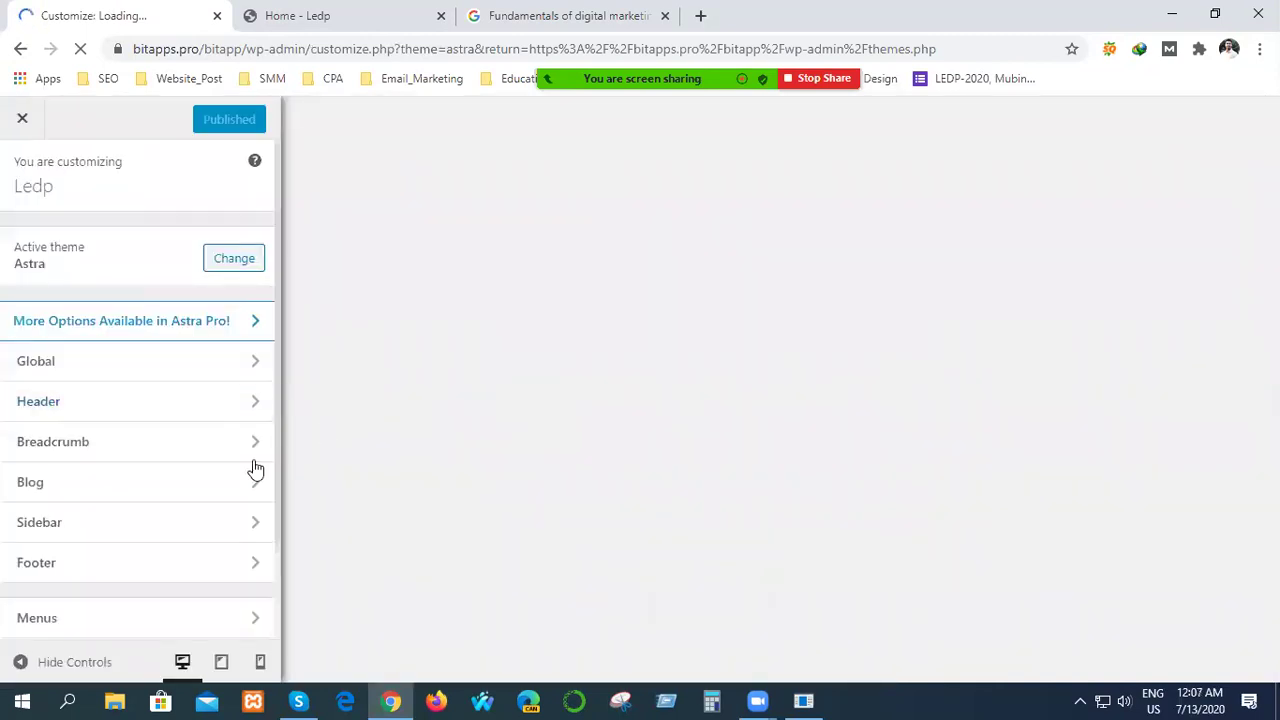
pyautogui.scroll(-1, 130, 518)
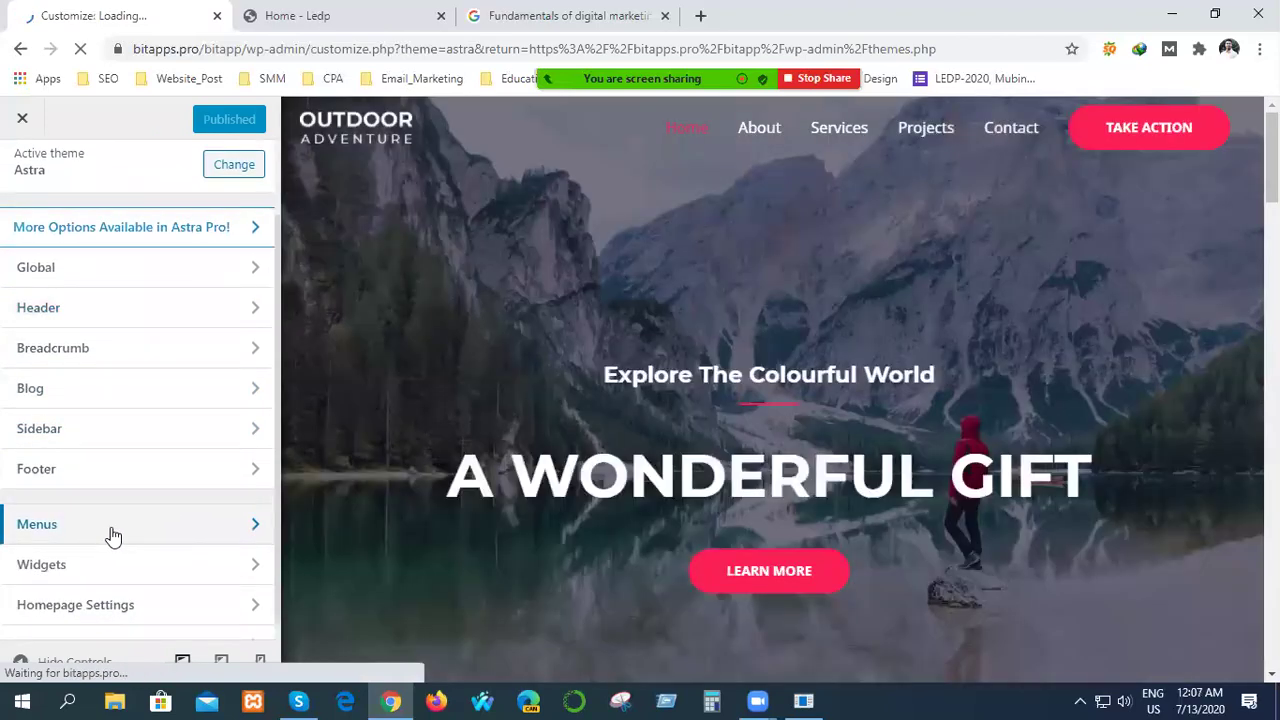
pyautogui.scroll(-1, 200, 535)
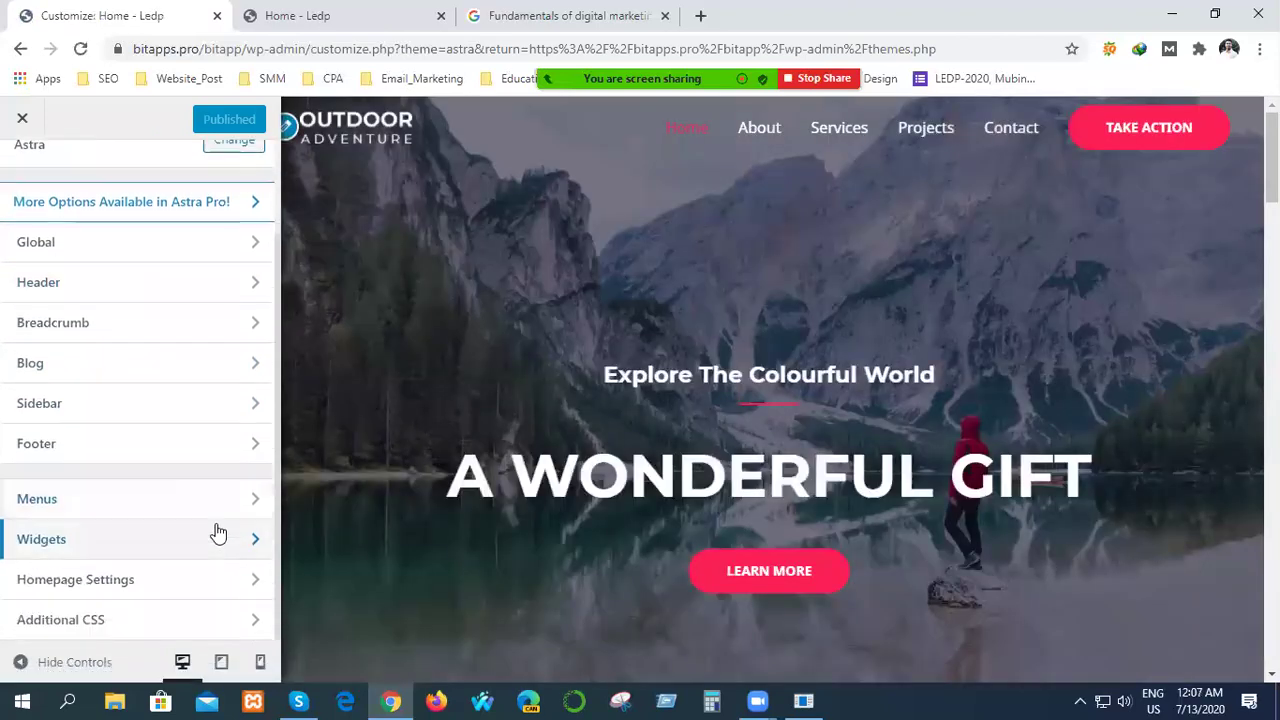
# Add a new page named 'Test' to the main menu via Add Items > Pages.
pyautogui.click(205, 512)
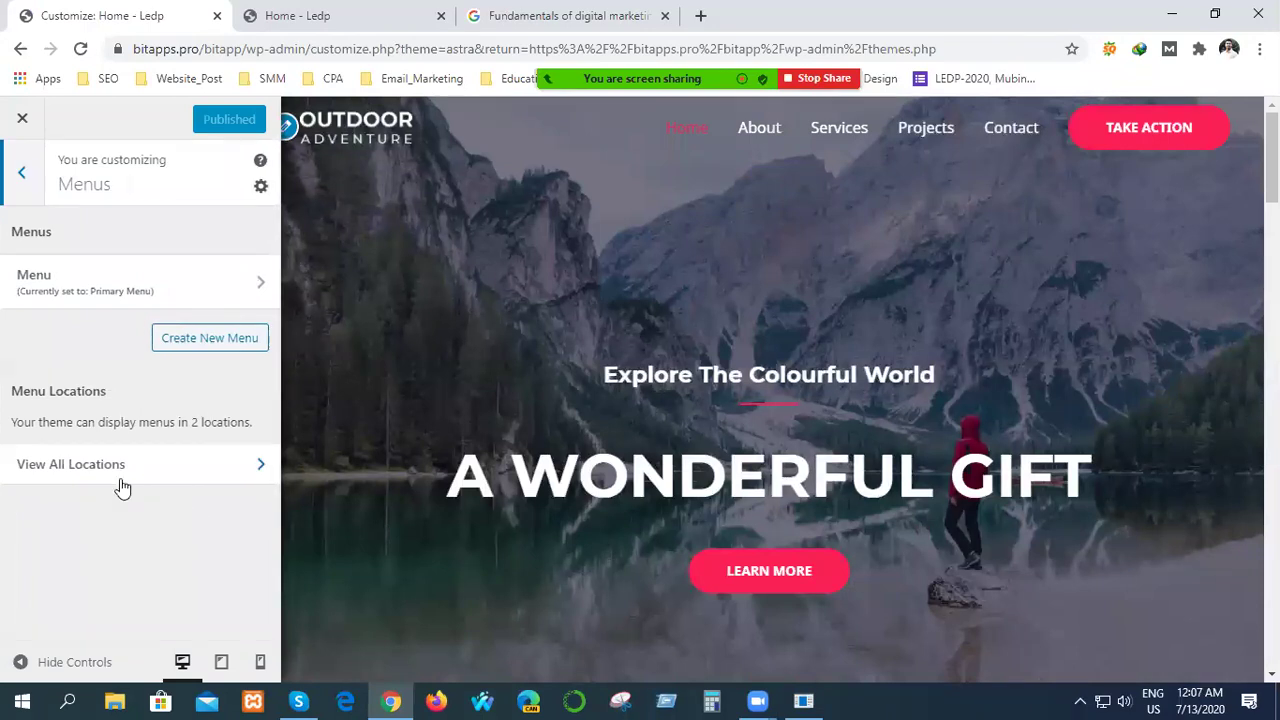
pyautogui.click(125, 281)
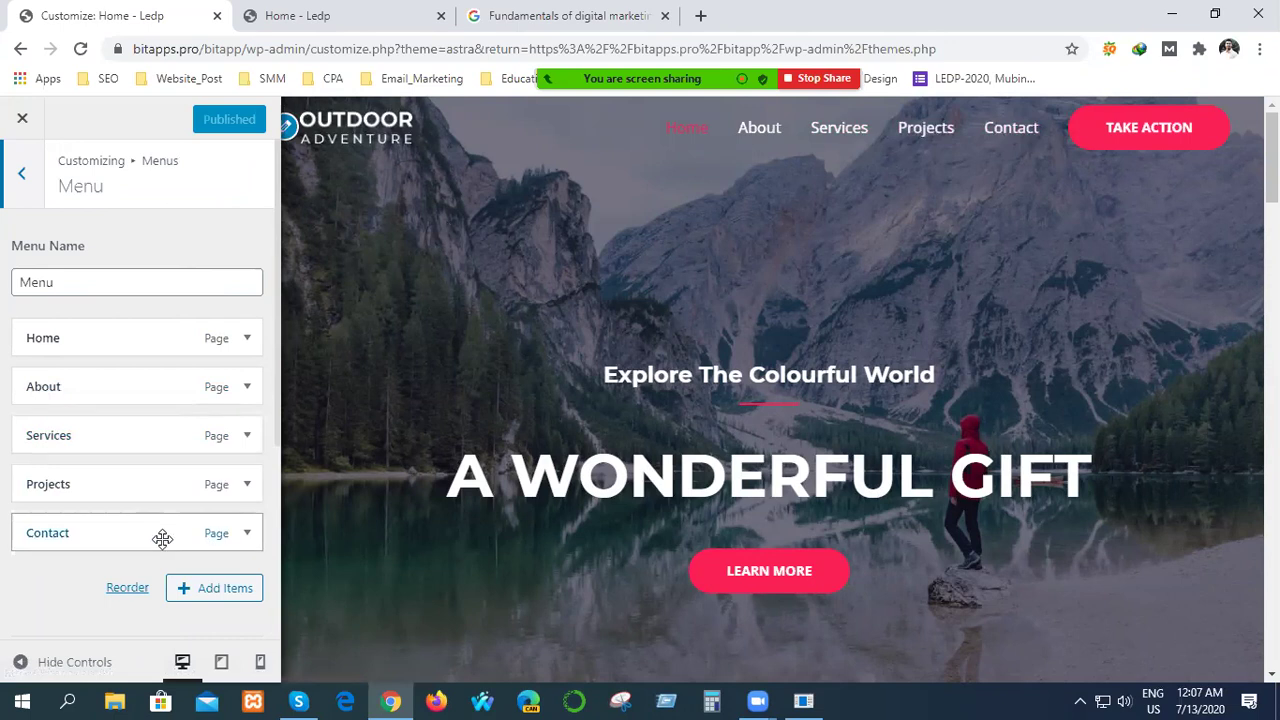
pyautogui.click(207, 589)
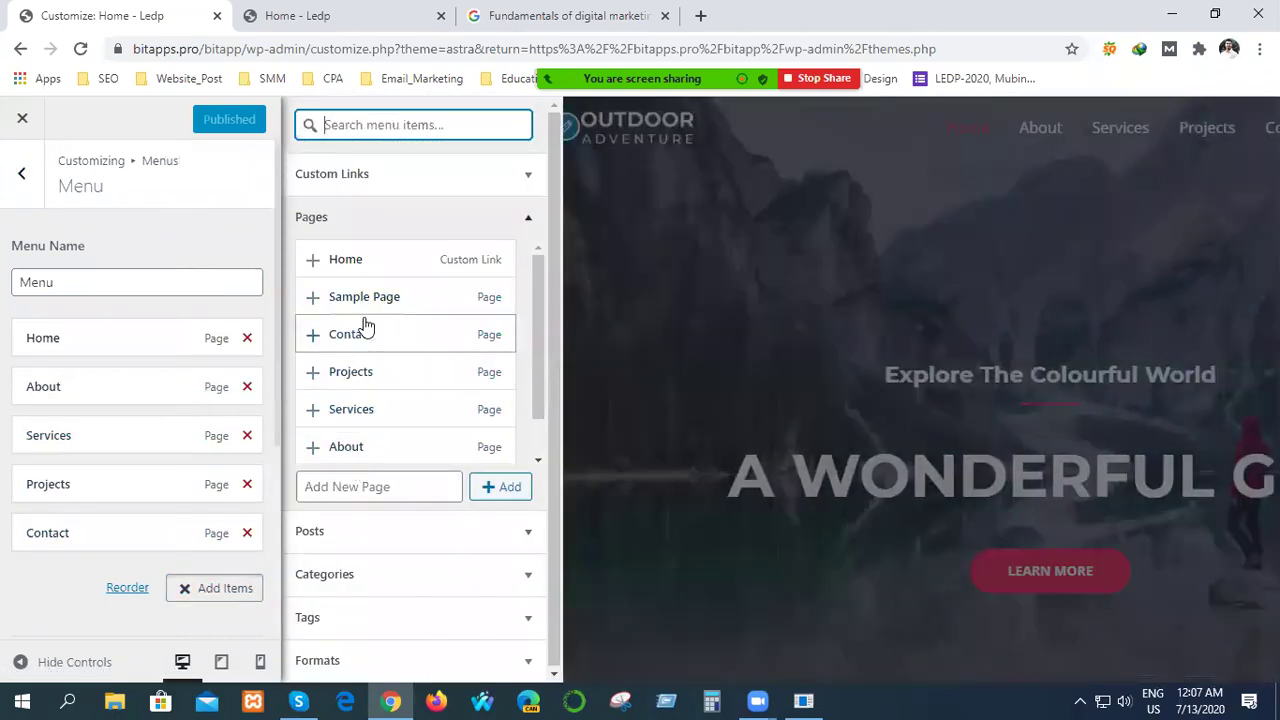
pyautogui.click(347, 488)
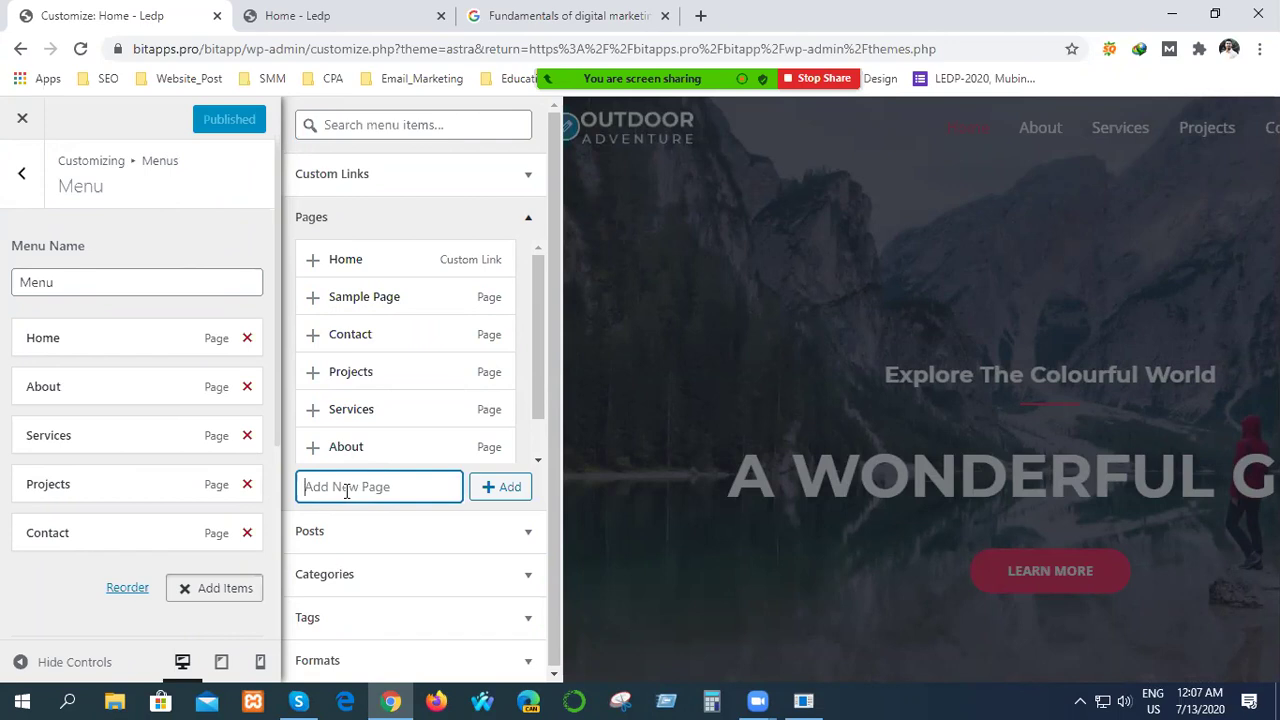
pyautogui.write('Test')
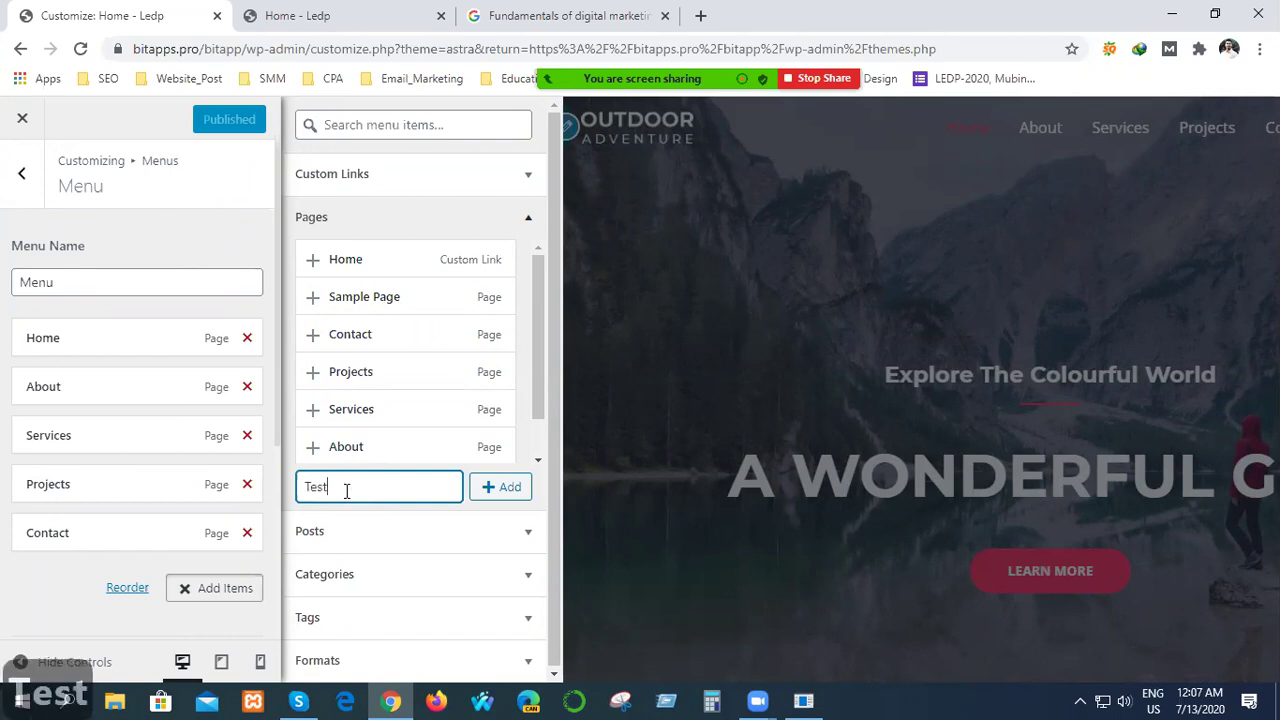
pyautogui.click(495, 489)
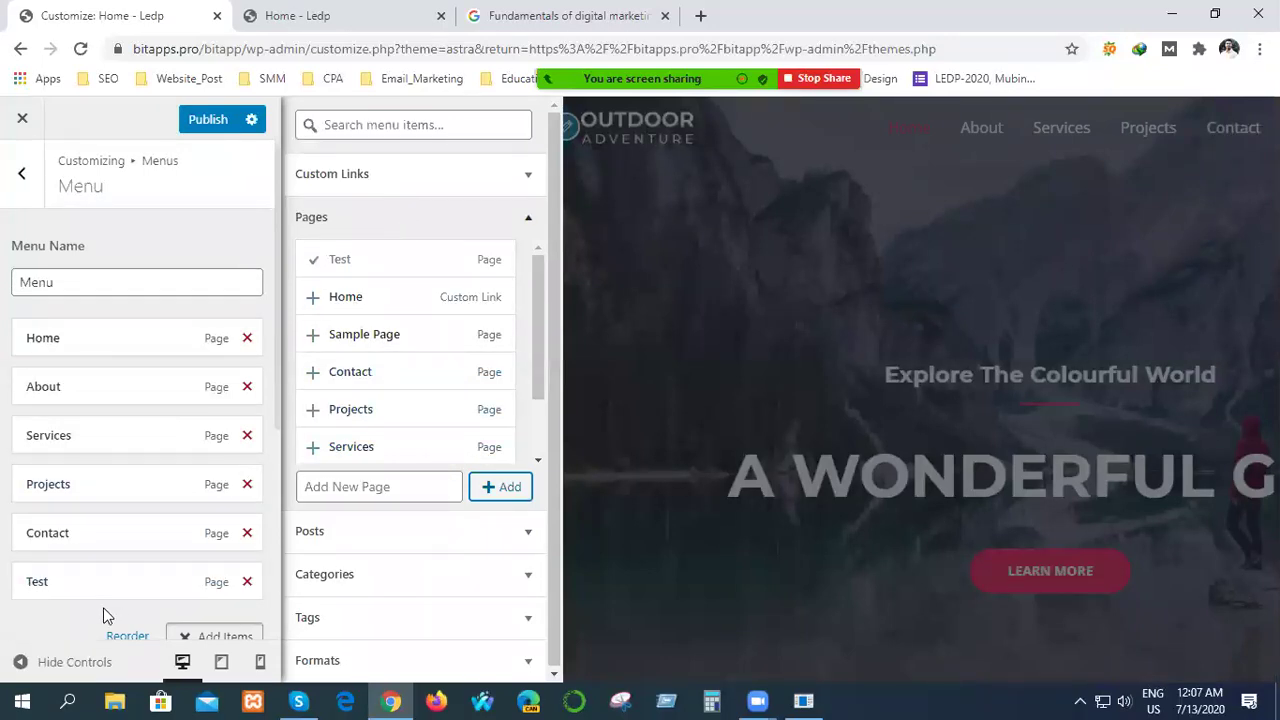
# Expand the Test menu item's settings to check them, then collapse it.
pyautogui.scroll(-2, 107, 615)
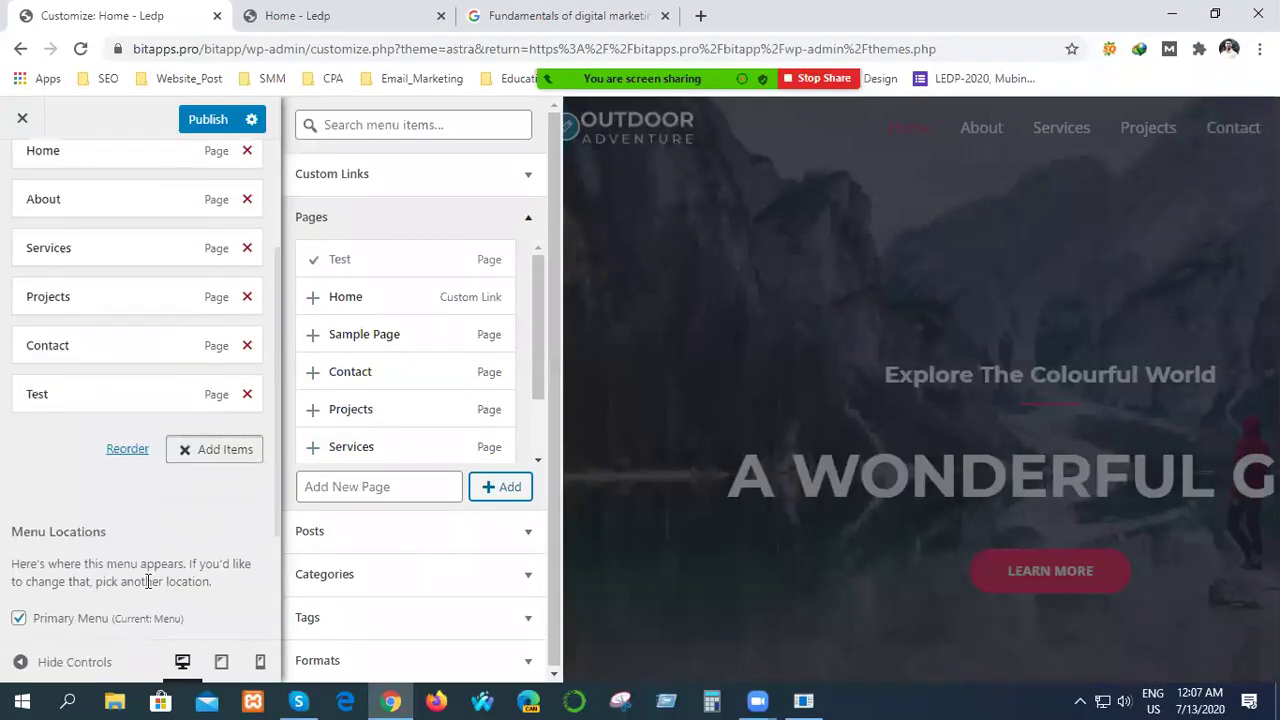
pyautogui.click(98, 396)
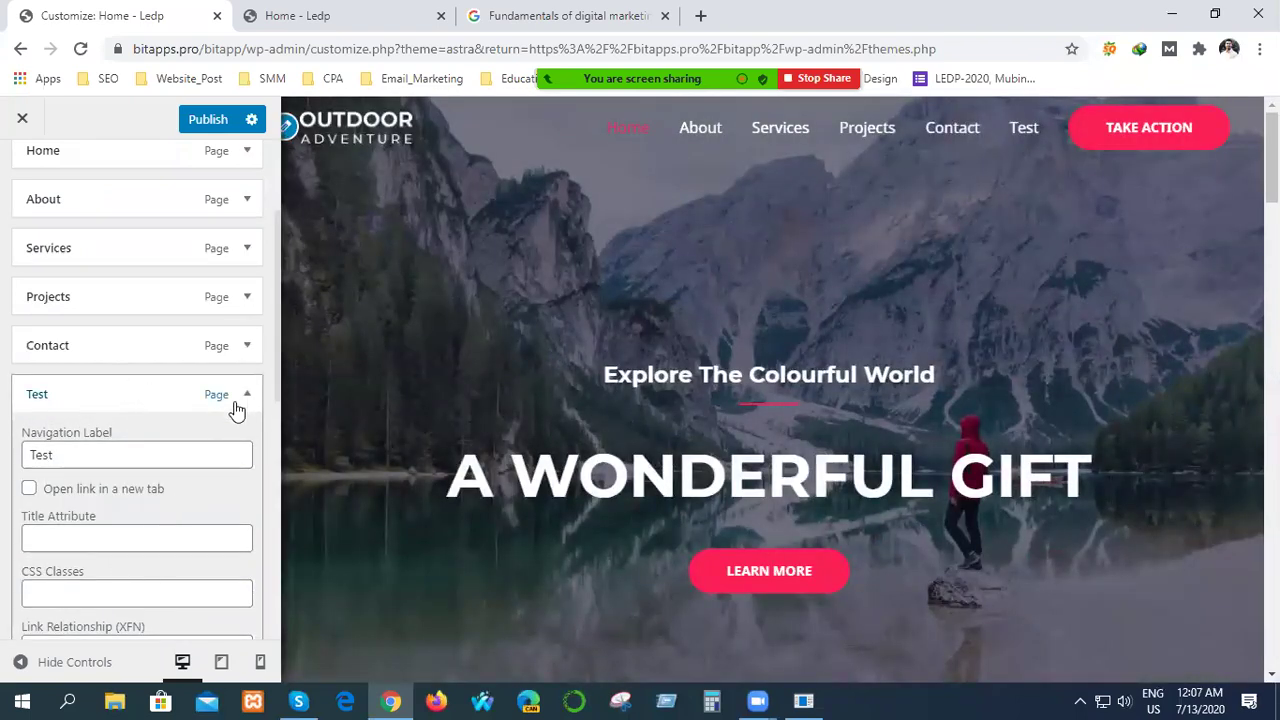
pyautogui.scroll(-2, 94, 580)
pyautogui.scroll(2, 94, 572)
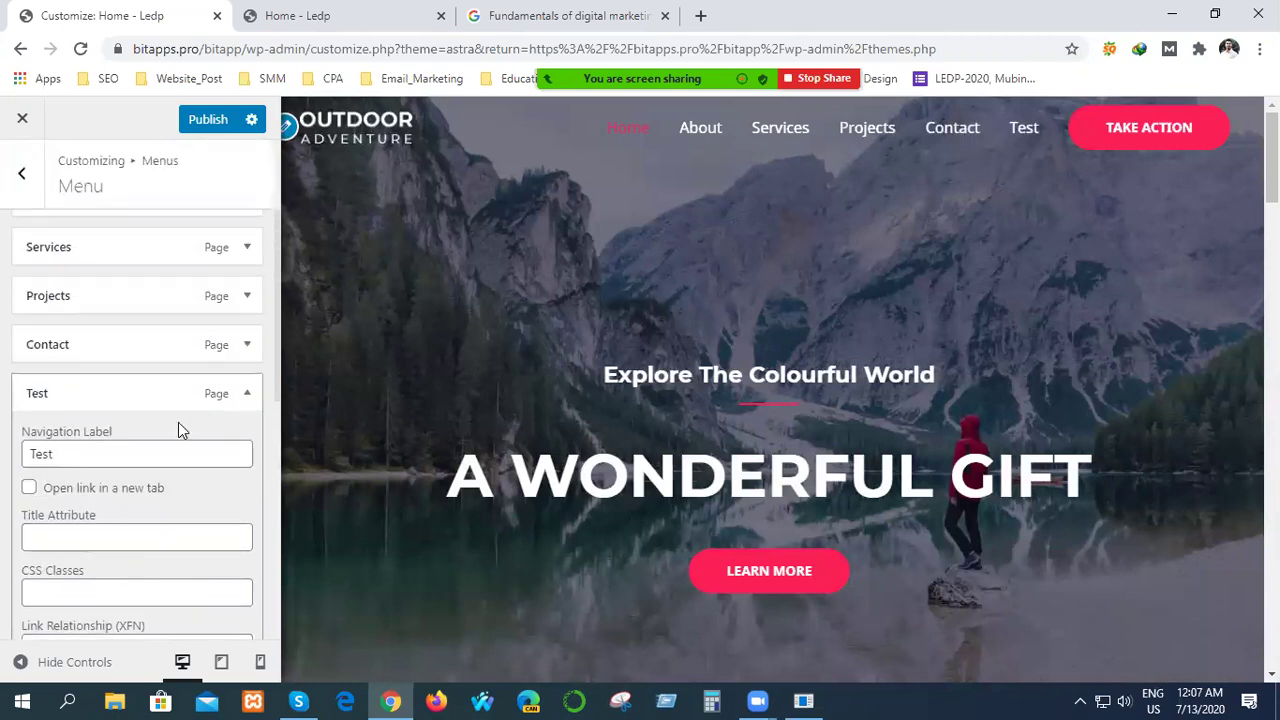
pyautogui.click(242, 399)
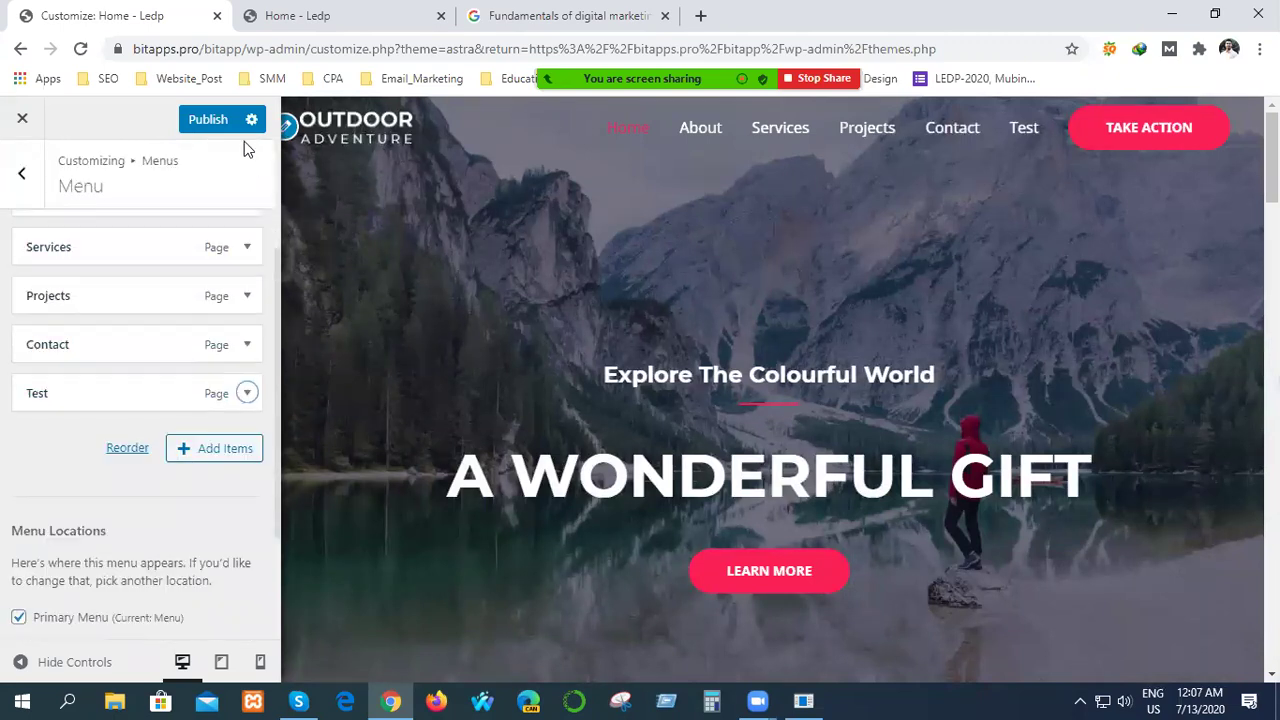
# Publish the menu changes, close the Customizer and switch to the 'Home - Ledp' tab.
pyautogui.click(222, 121)
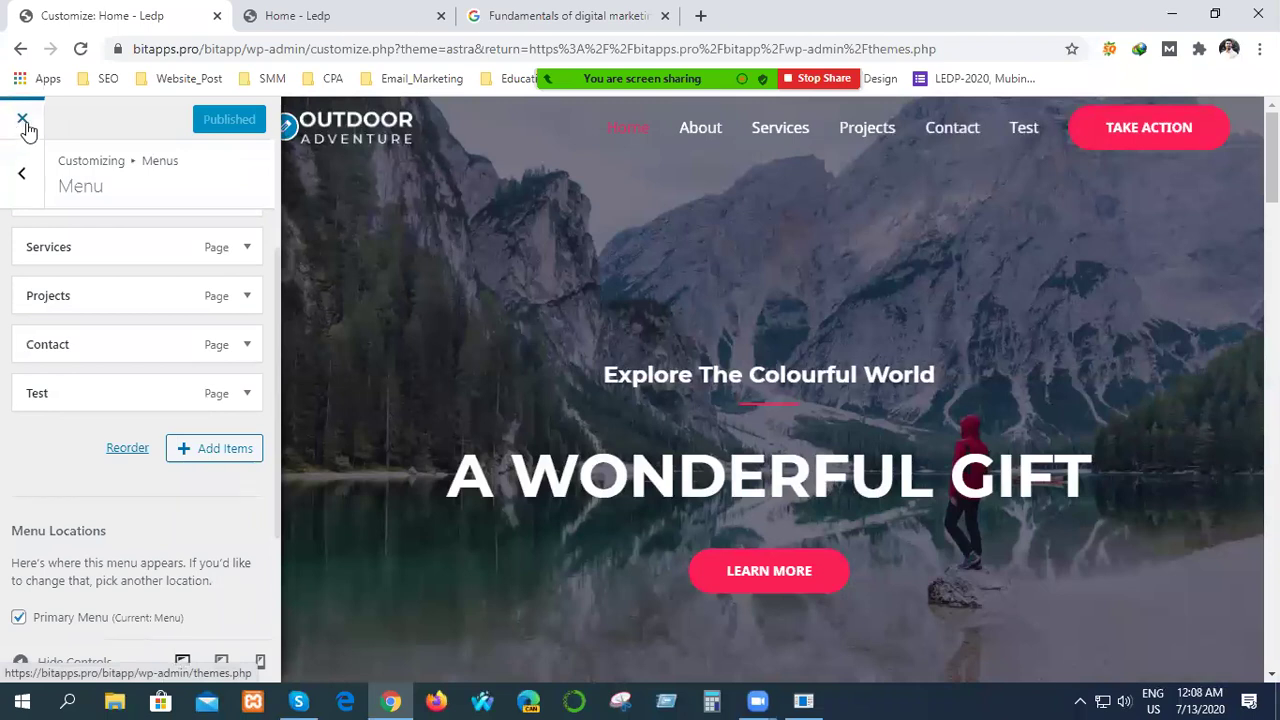
pyautogui.click(23, 120)
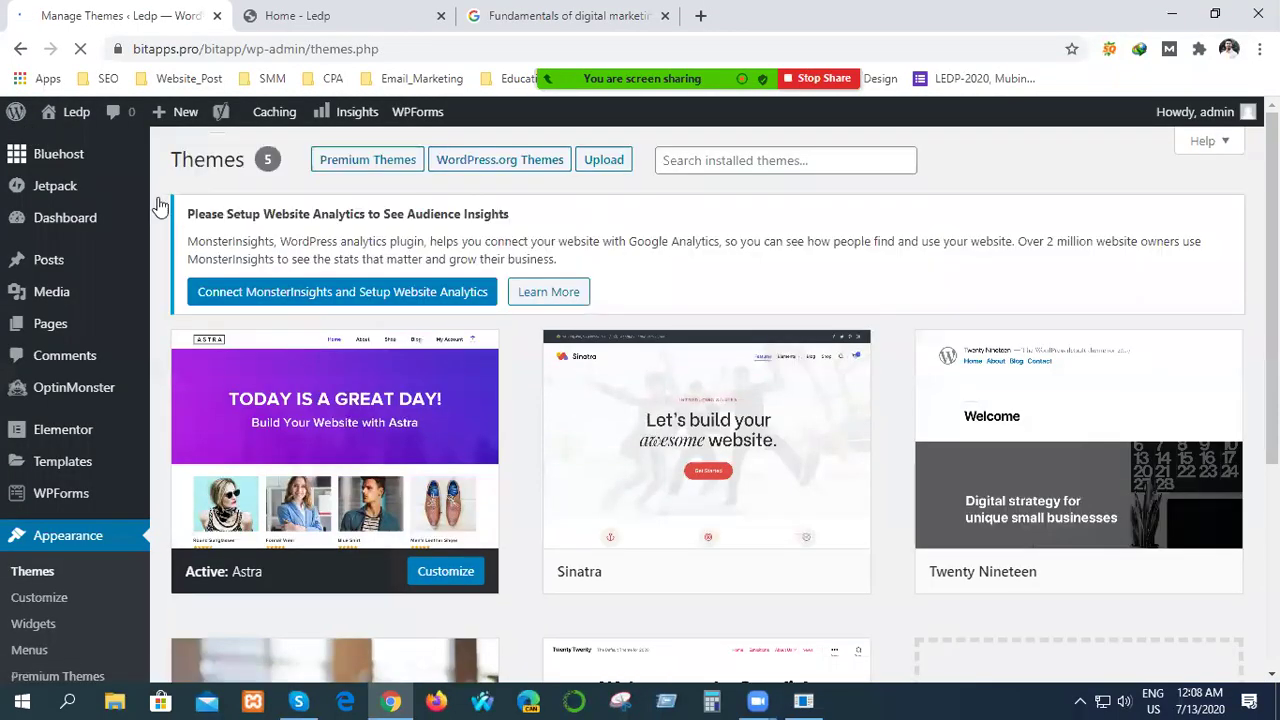
pyautogui.click(329, 10)
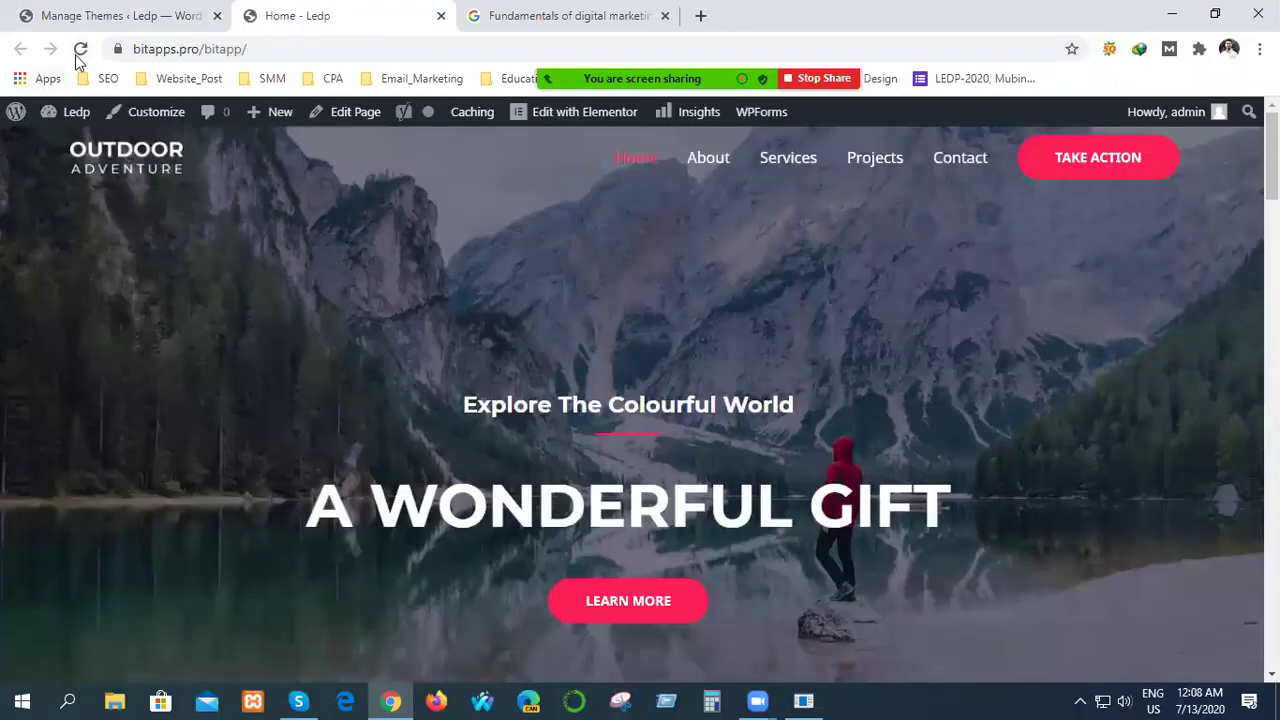
# Reload the live homepage and scroll through it to confirm the Test link after Contact.
pyautogui.click(80, 49)
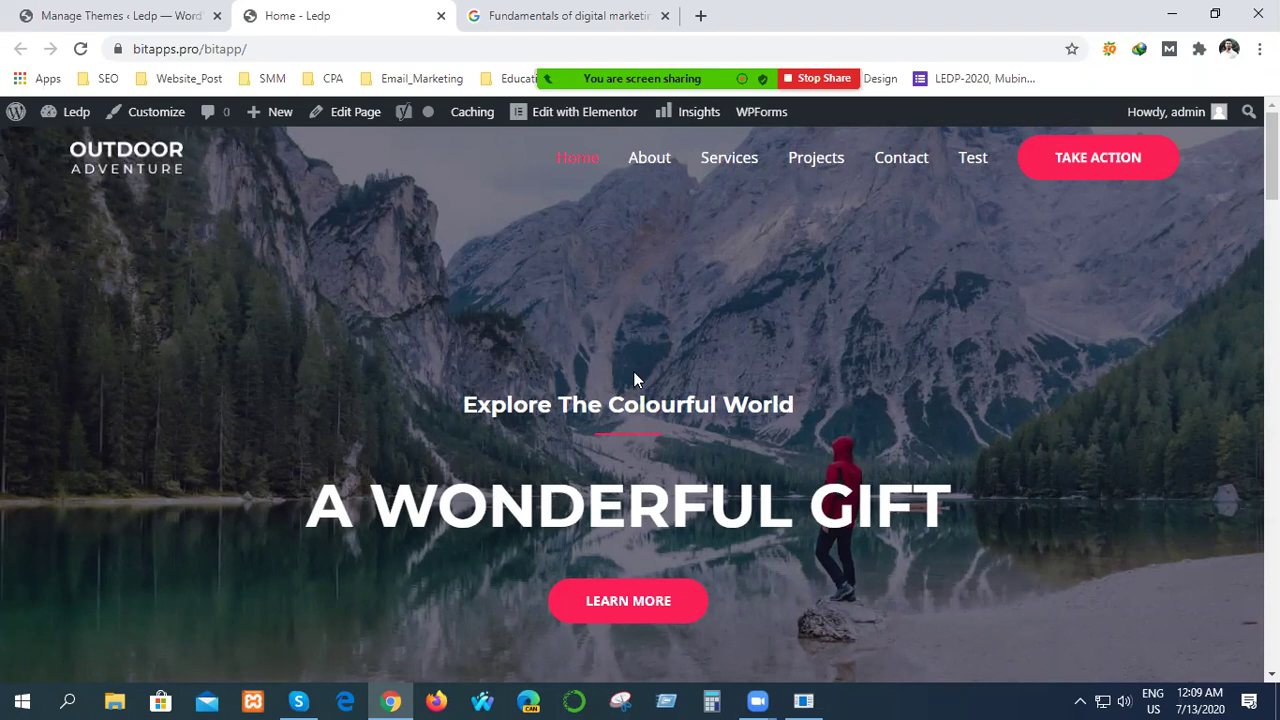
pyautogui.scroll(-5, 635, 379)
pyautogui.scroll(-3, 634, 374)
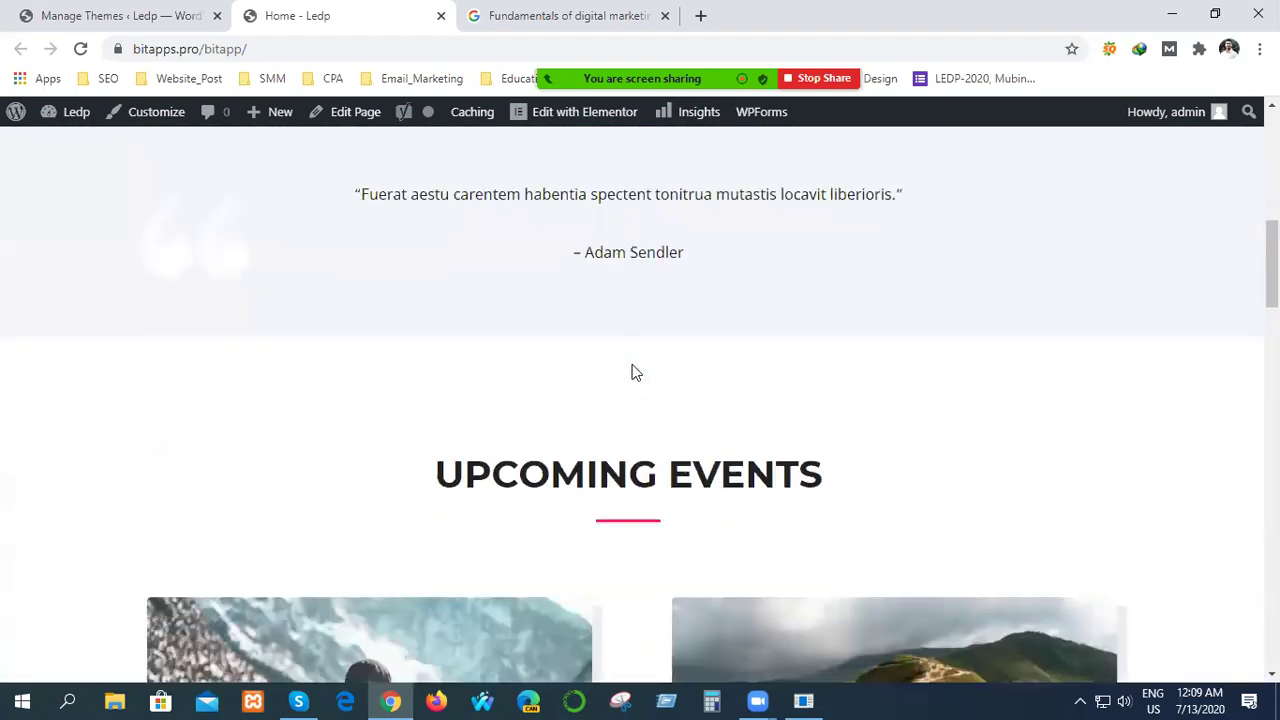
pyautogui.scroll(-3, 634, 366)
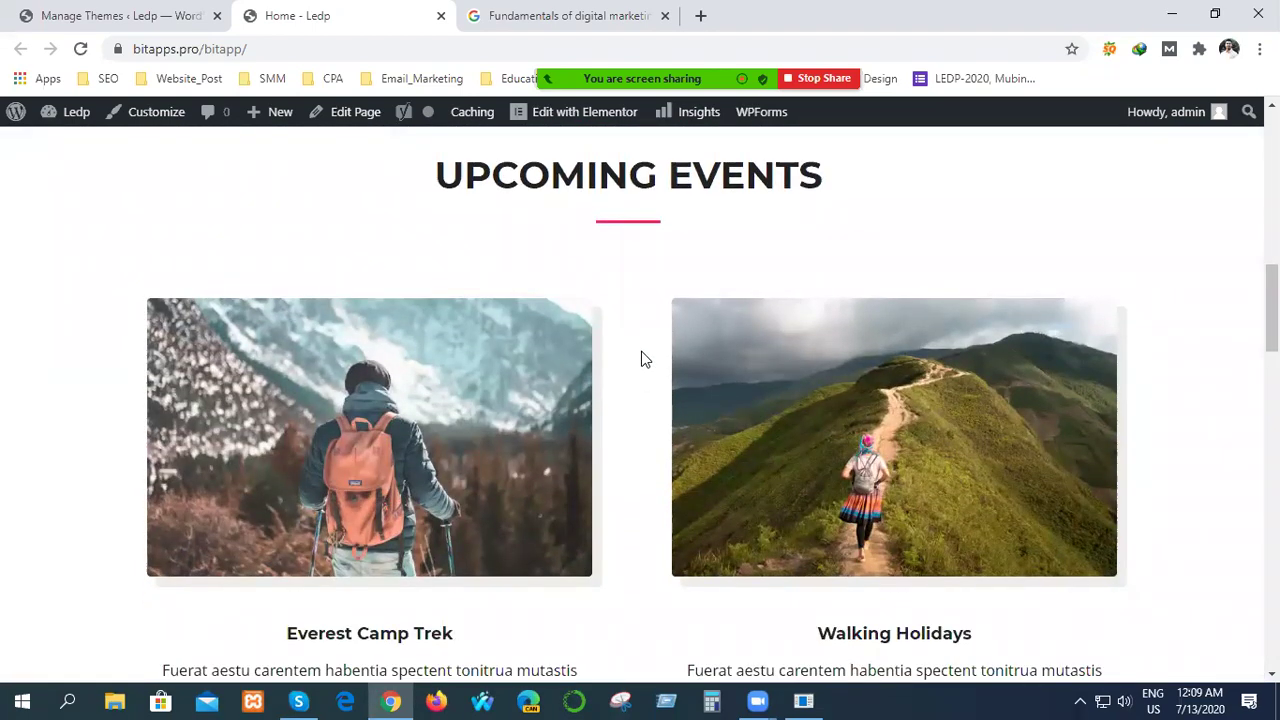
pyautogui.scroll(-10, 641, 360)
pyautogui.scroll(-8, 641, 360)
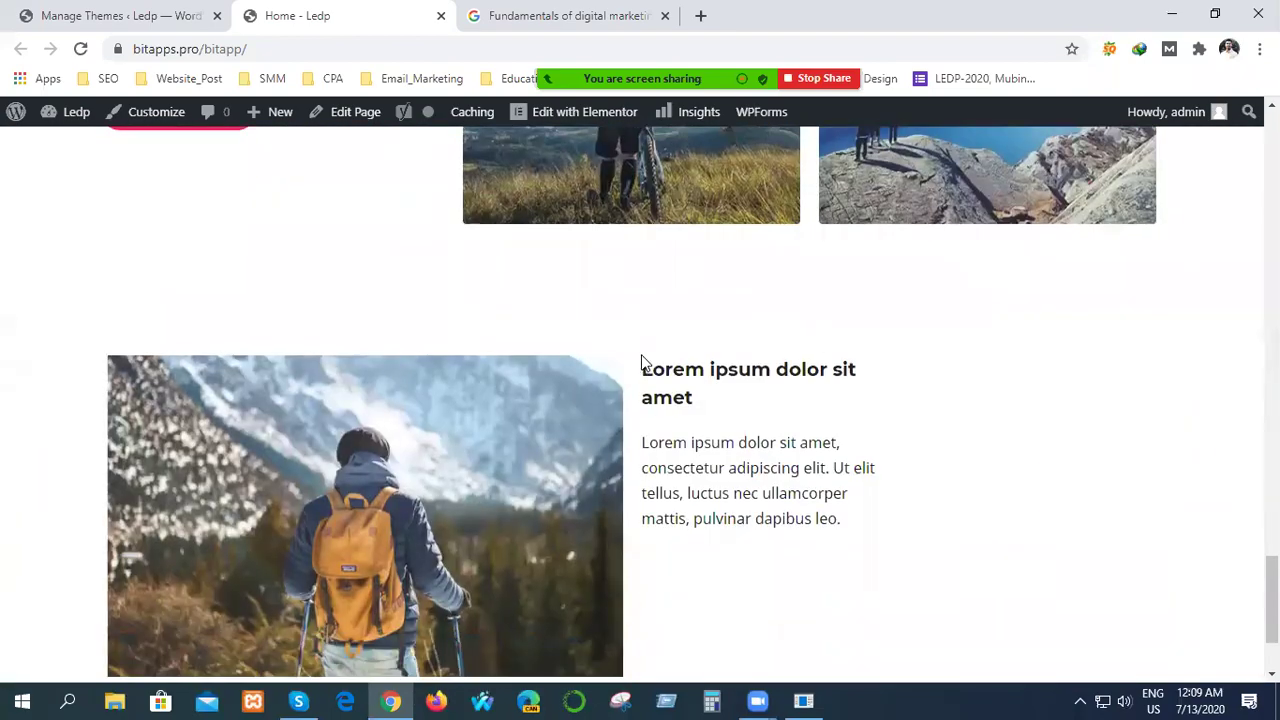
pyautogui.scroll(15, 641, 360)
pyautogui.scroll(15, 532, 418)
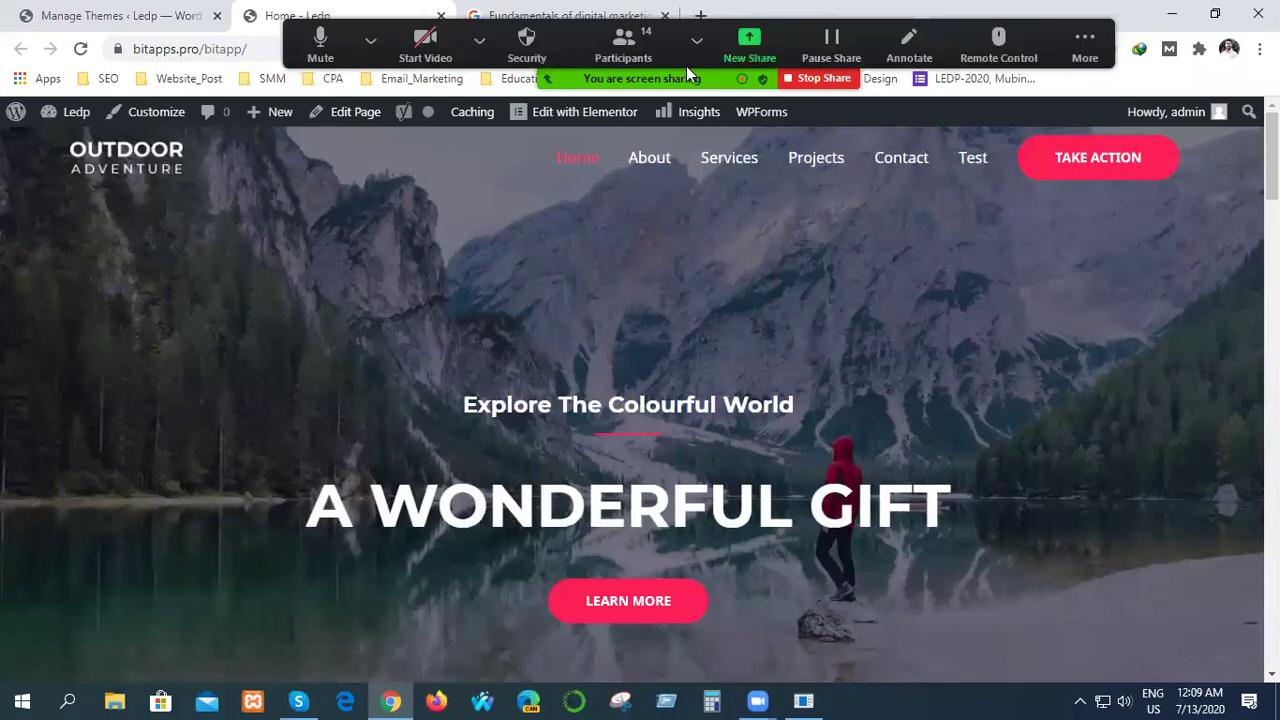
pyautogui.moveTo(604, 82)
pyautogui.scroll(-3, 729, 401)
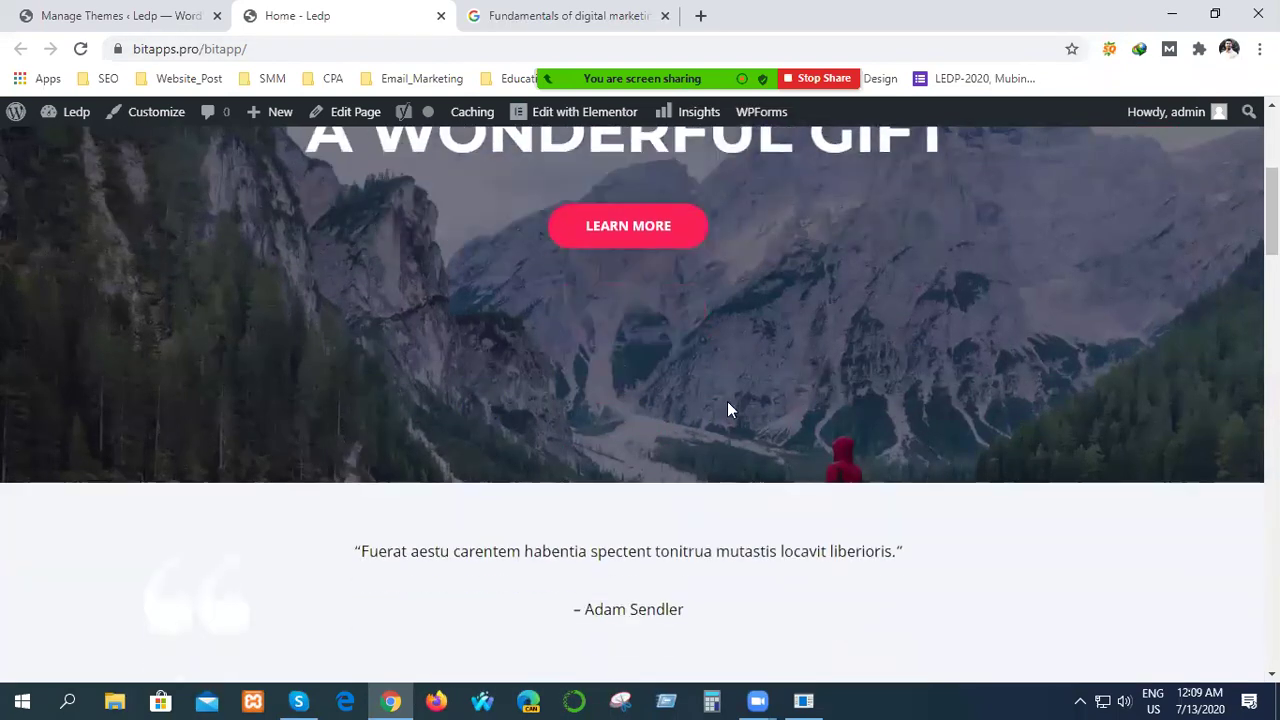
pyautogui.scroll(-4, 827, 417)
pyautogui.scroll(3, 823, 405)
pyautogui.scroll(-4, 823, 405)
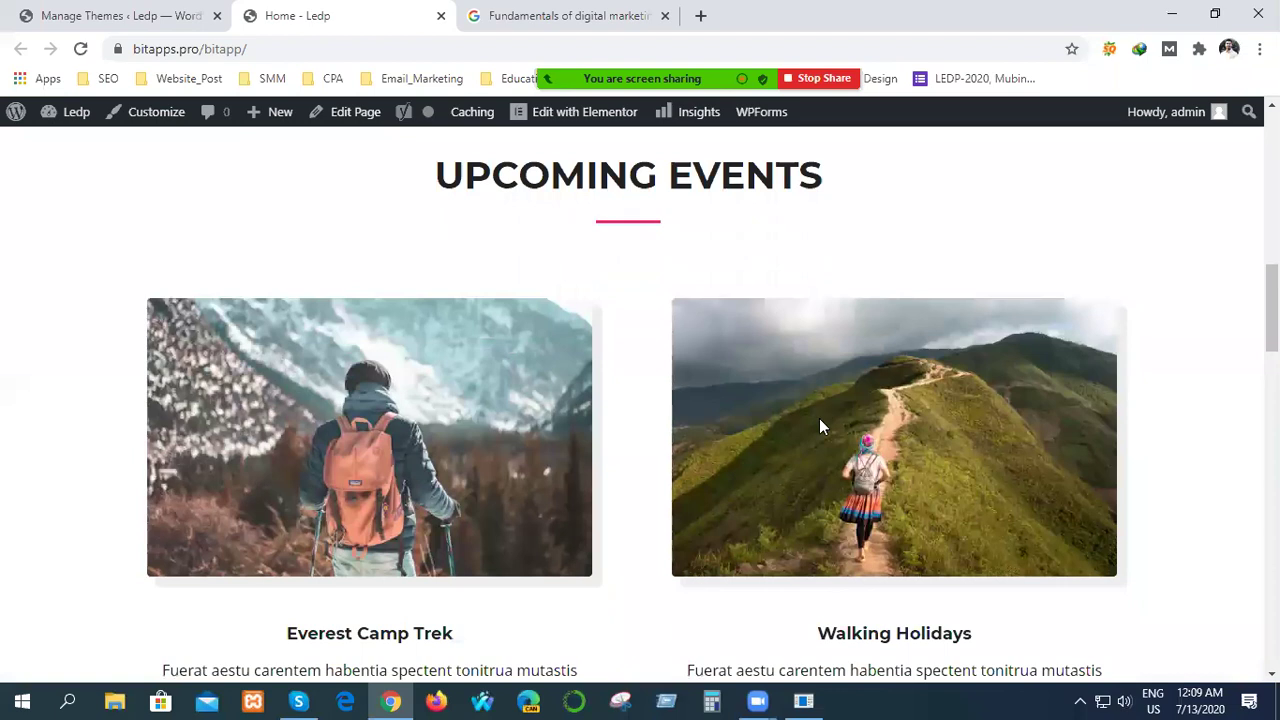
pyautogui.scroll(8, 819, 425)
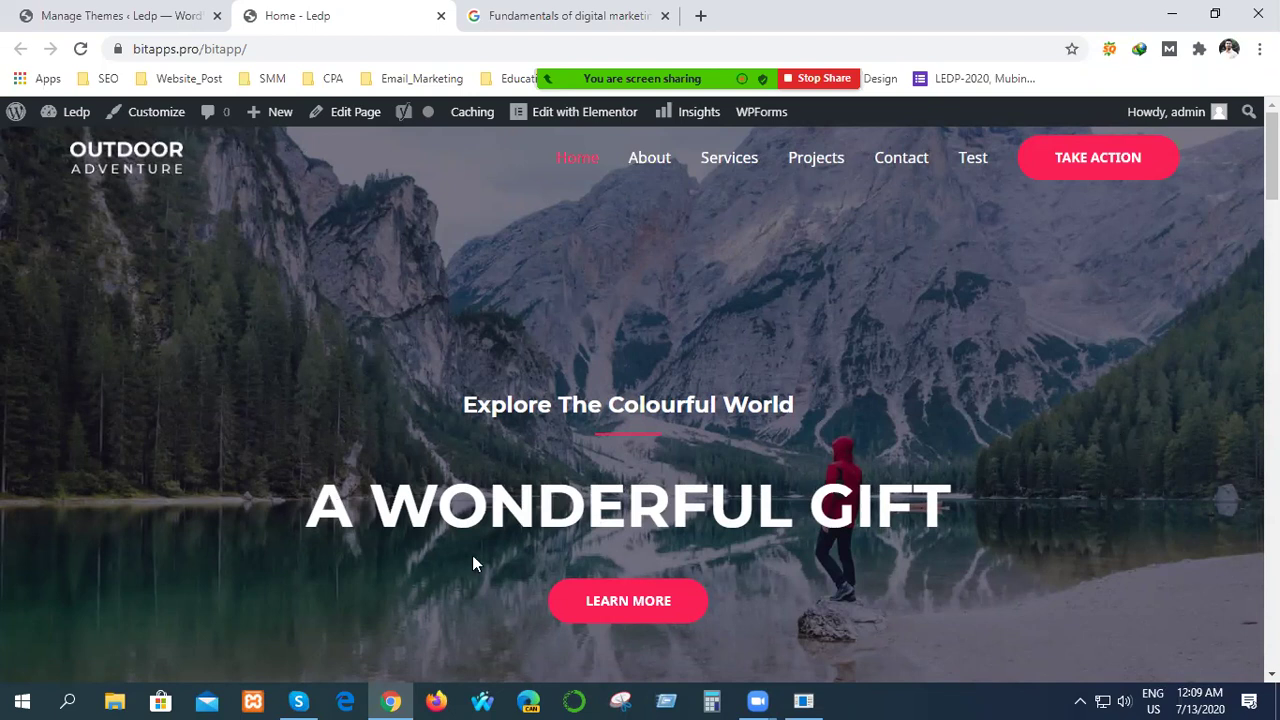
# Go from the homepage to the admin Dashboard via the Ledp admin-bar menu.
pyautogui.moveTo(62, 115)
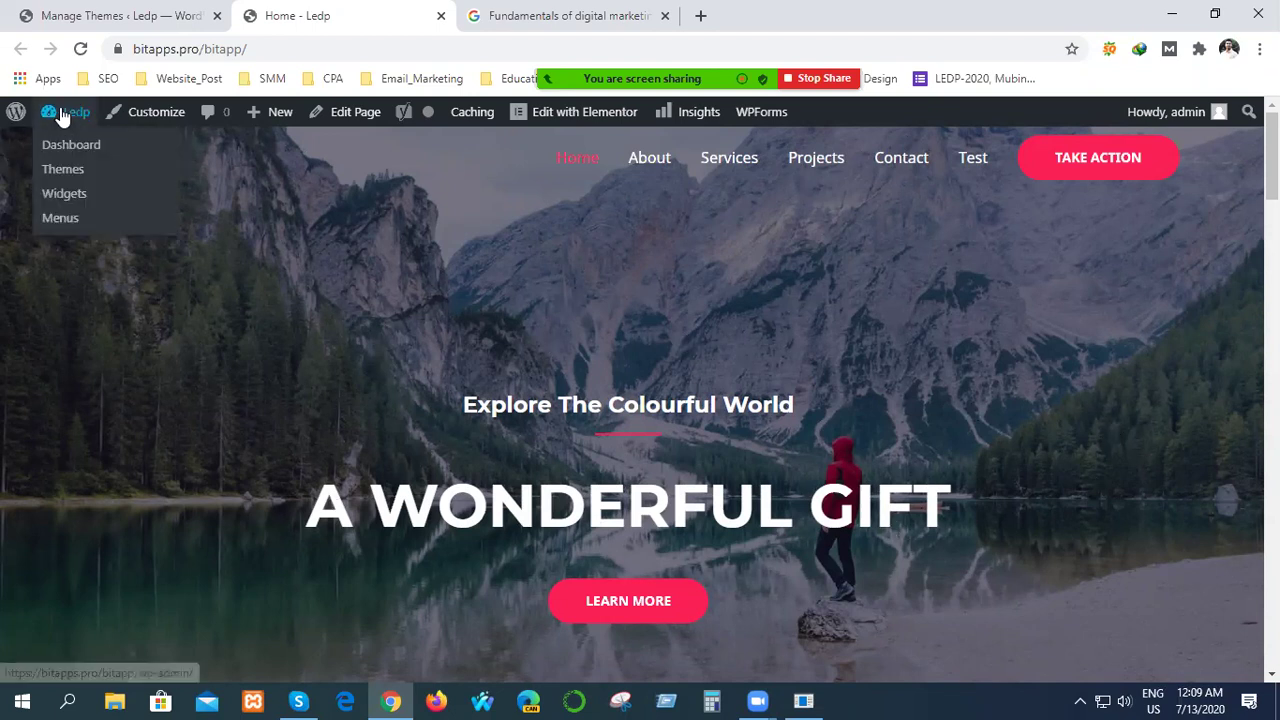
pyautogui.click(70, 150)
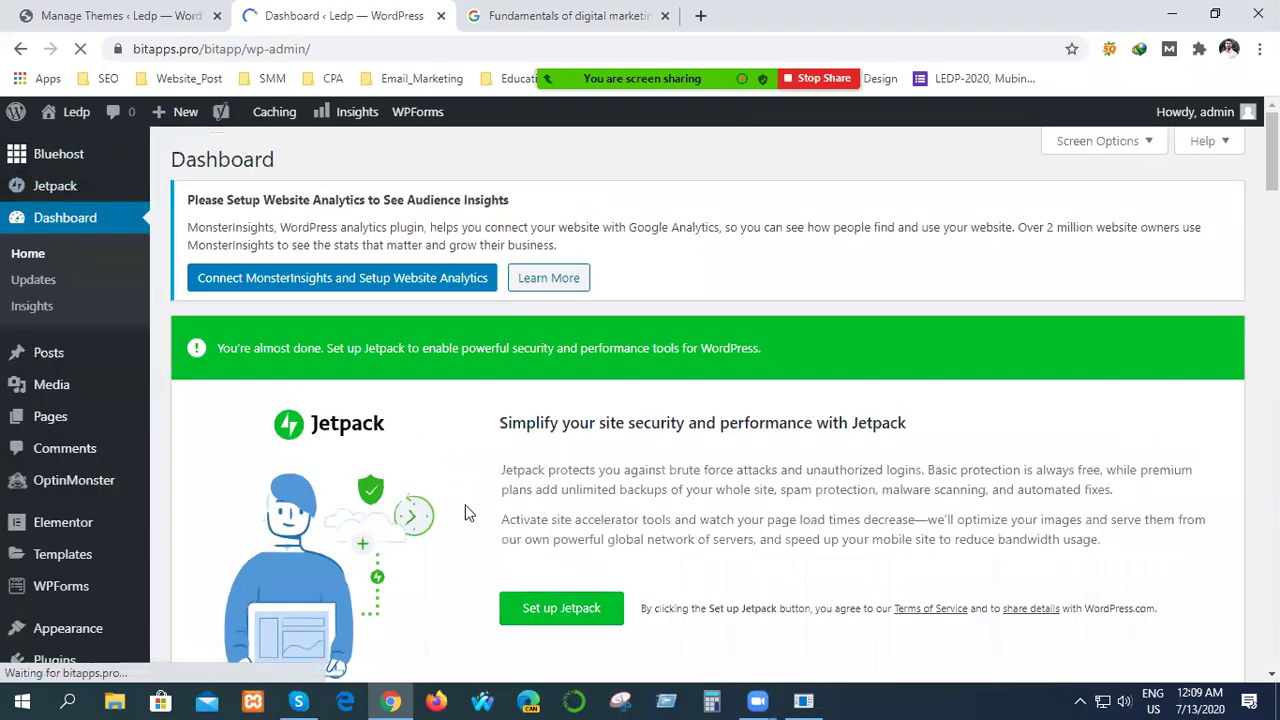
pyautogui.scroll(-1, 65, 575)
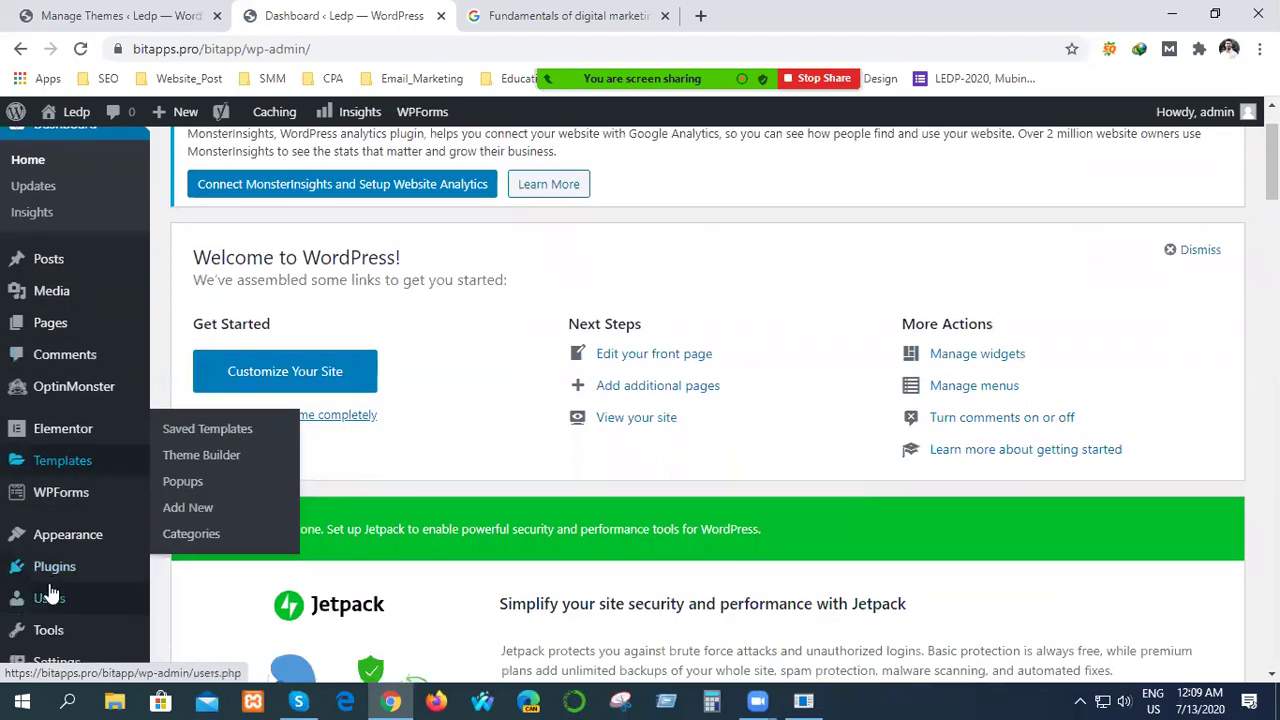
# Open Plugins > Add New and browse featured plugins like Akismet, Classic Editor and Jetpack.
pyautogui.moveTo(51, 566)
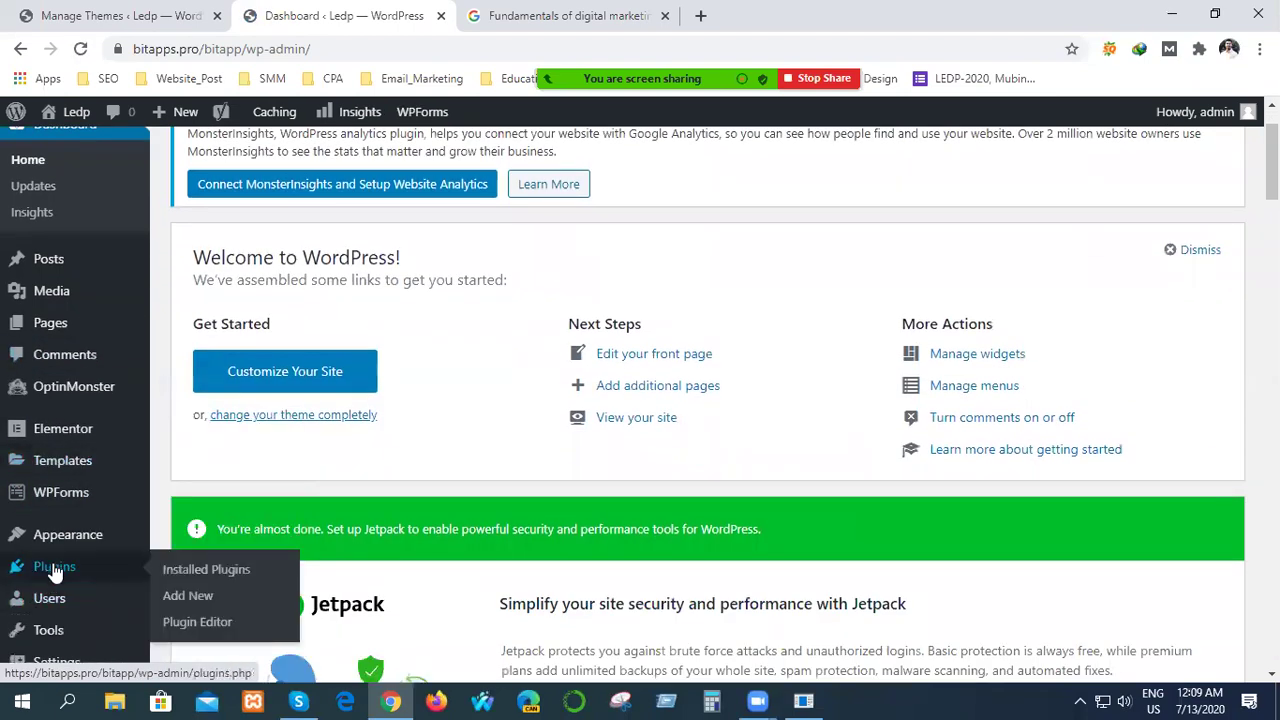
pyautogui.click(187, 598)
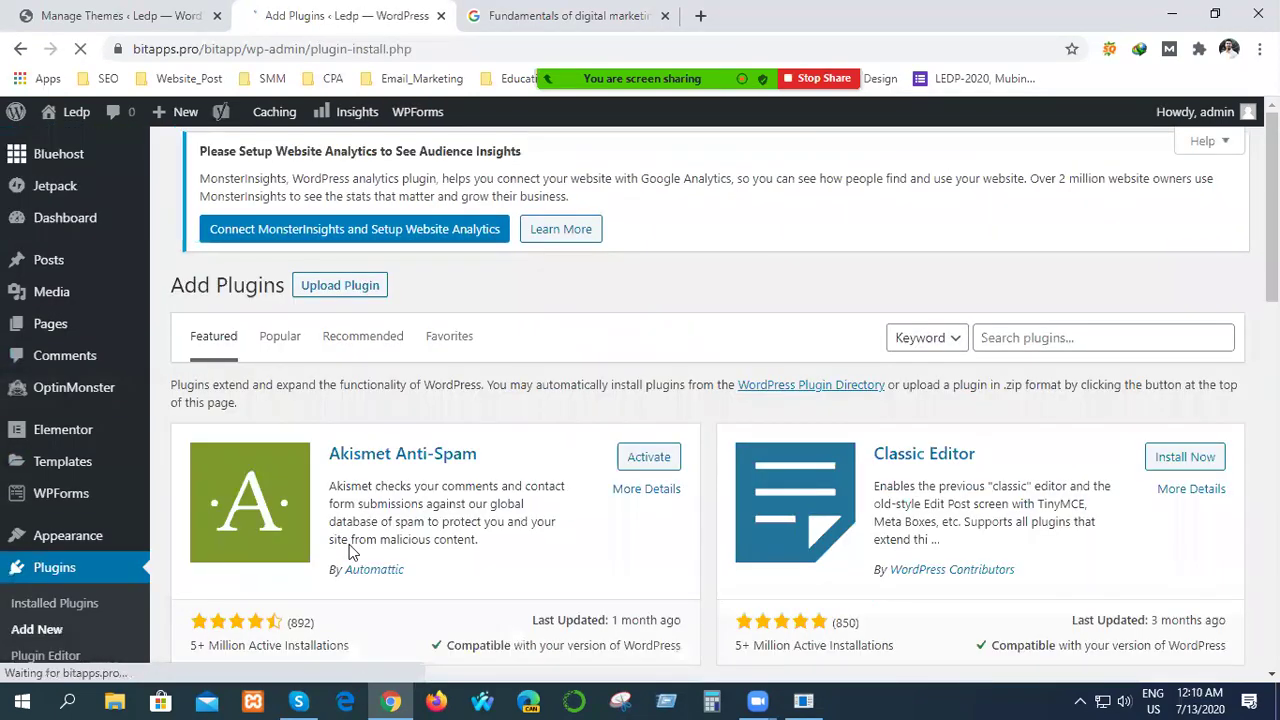
pyautogui.scroll(-10, 520, 580)
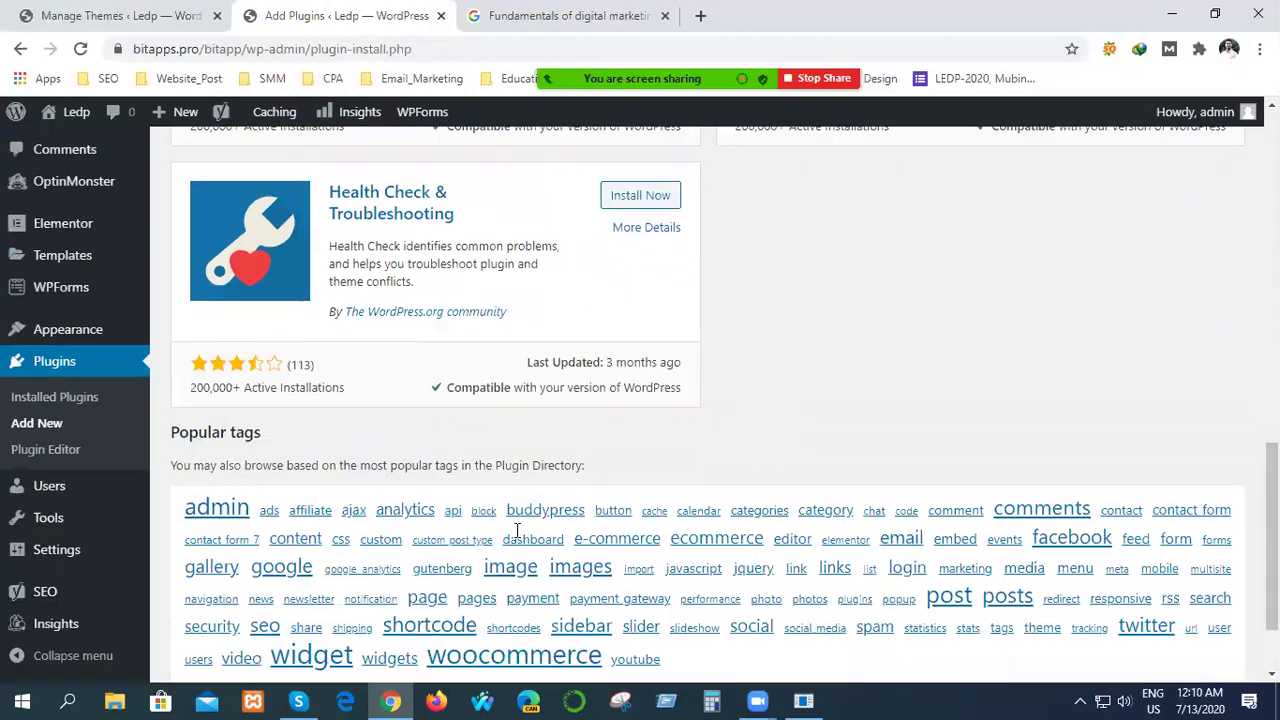
pyautogui.scroll(10, 517, 530)
pyautogui.click(1012, 352)
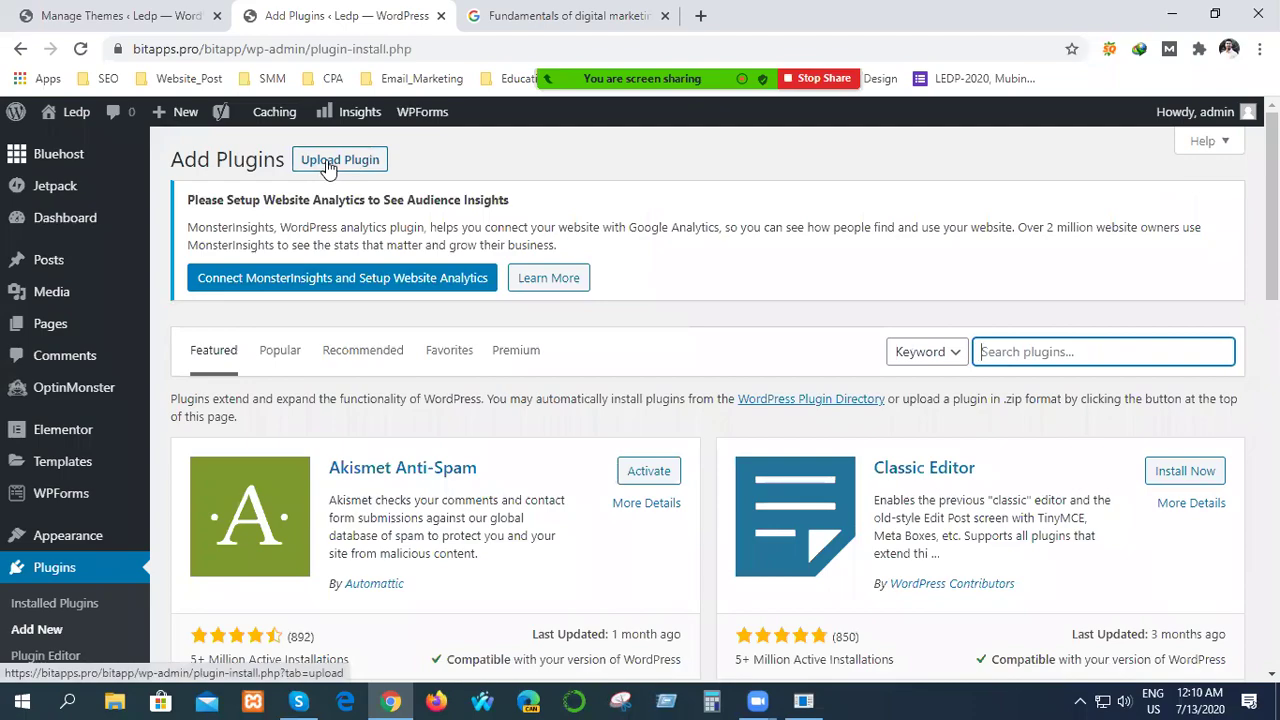
pyautogui.scroll(-5, 555, 408)
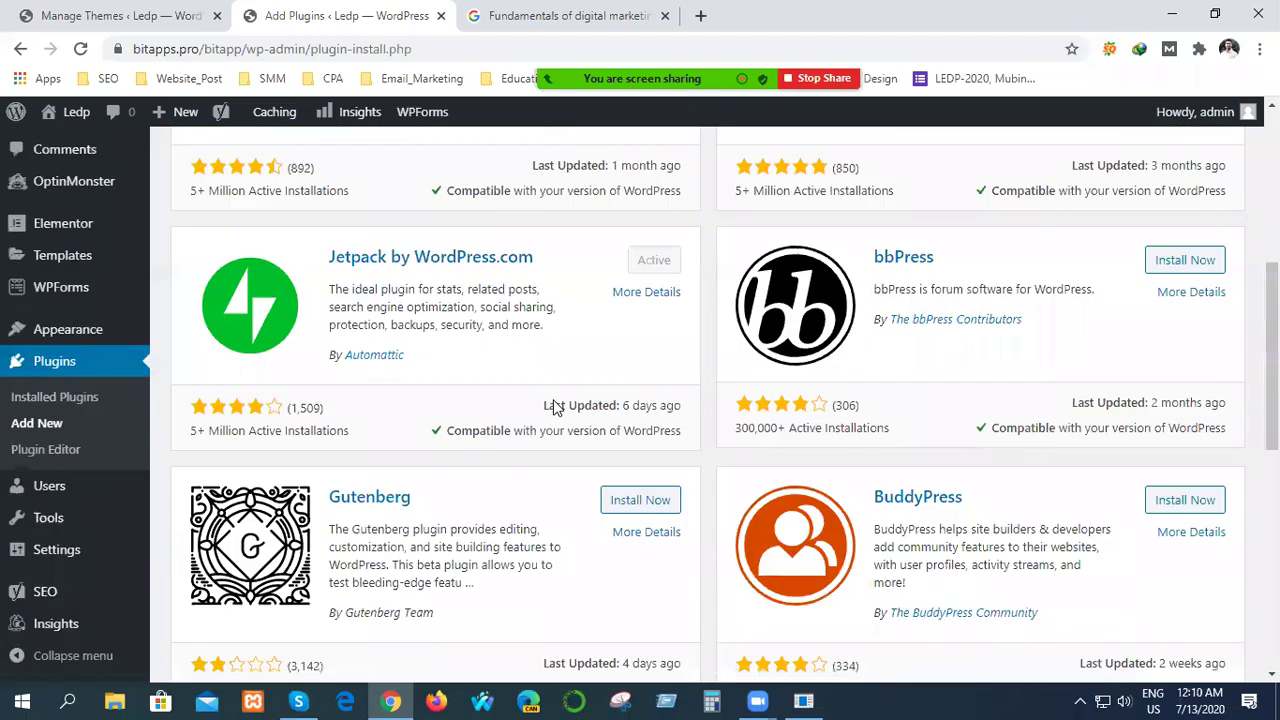
pyautogui.scroll(-4, 555, 408)
pyautogui.scroll(9, 563, 409)
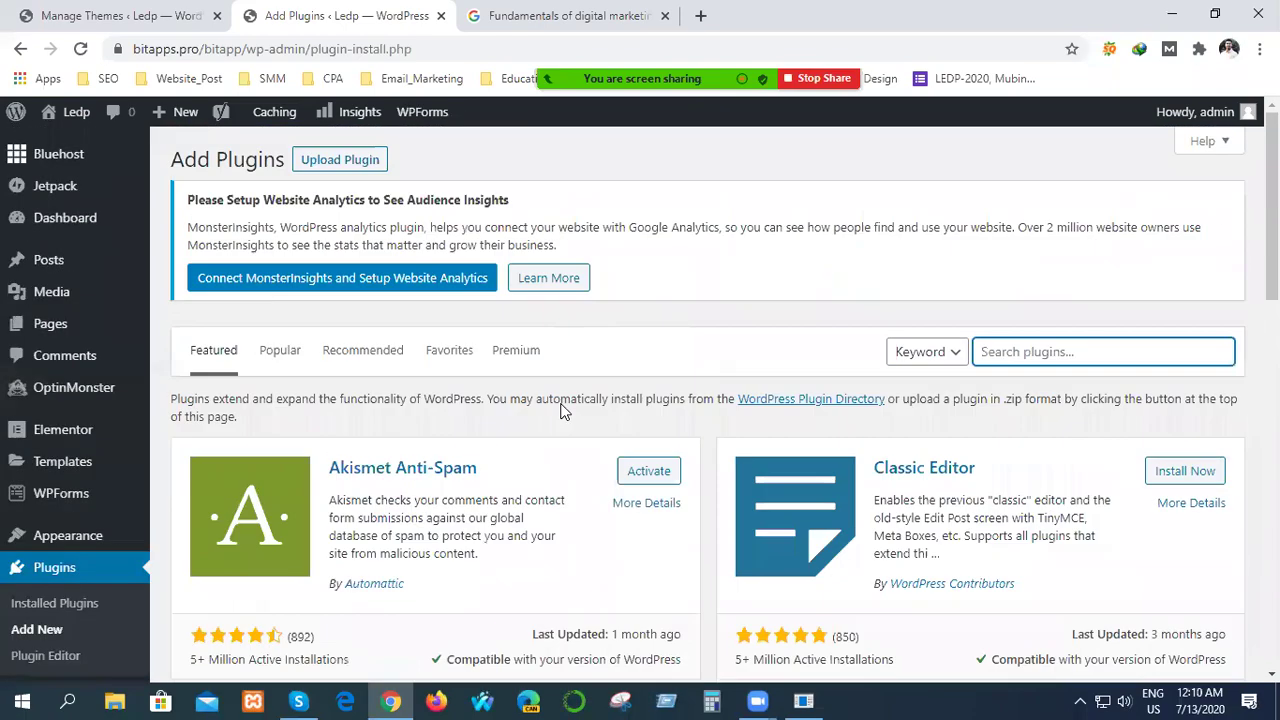
# Show the Upload Plugin zip panel, then cancel the file picker without choosing a file.
pyautogui.click(340, 163)
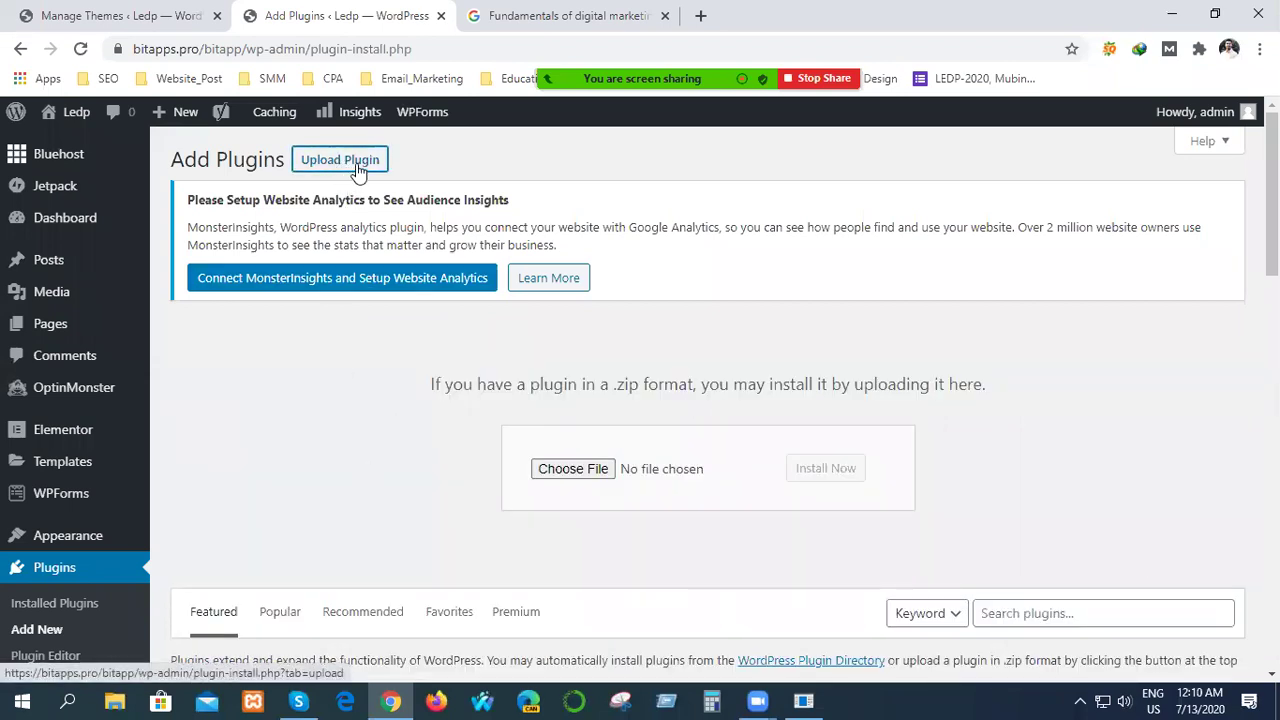
pyautogui.click(566, 470)
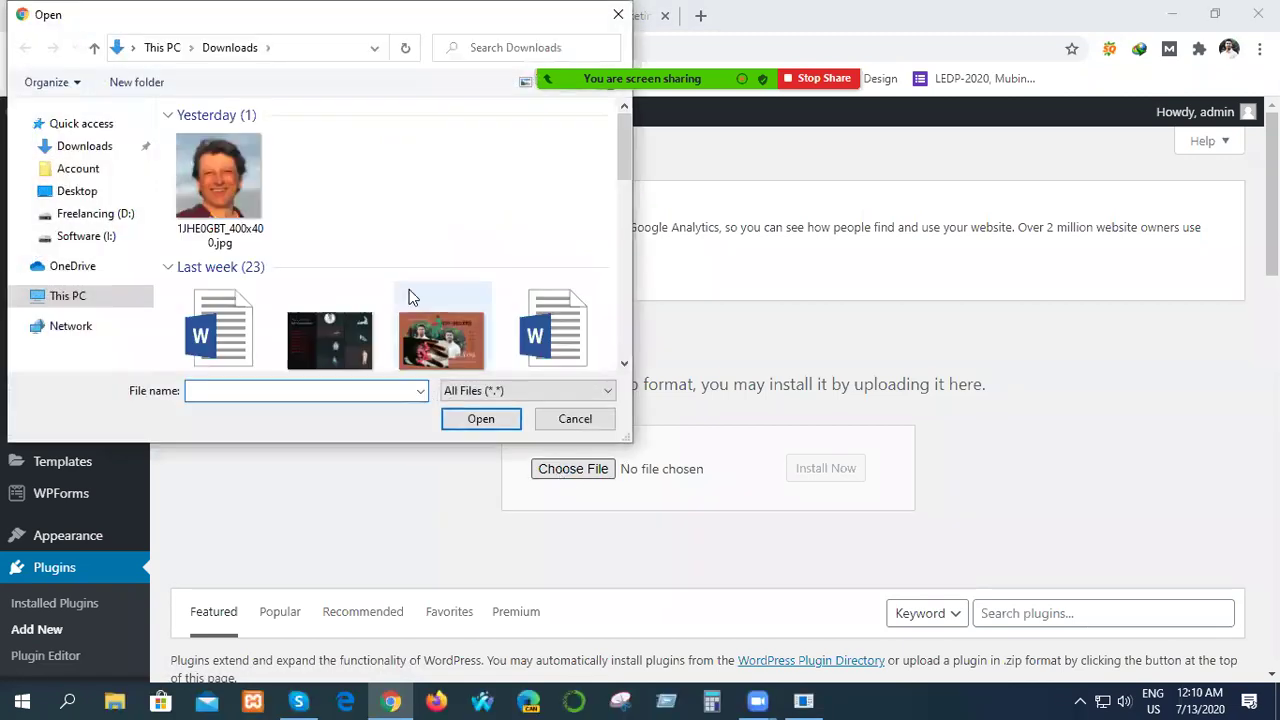
pyautogui.click(618, 14)
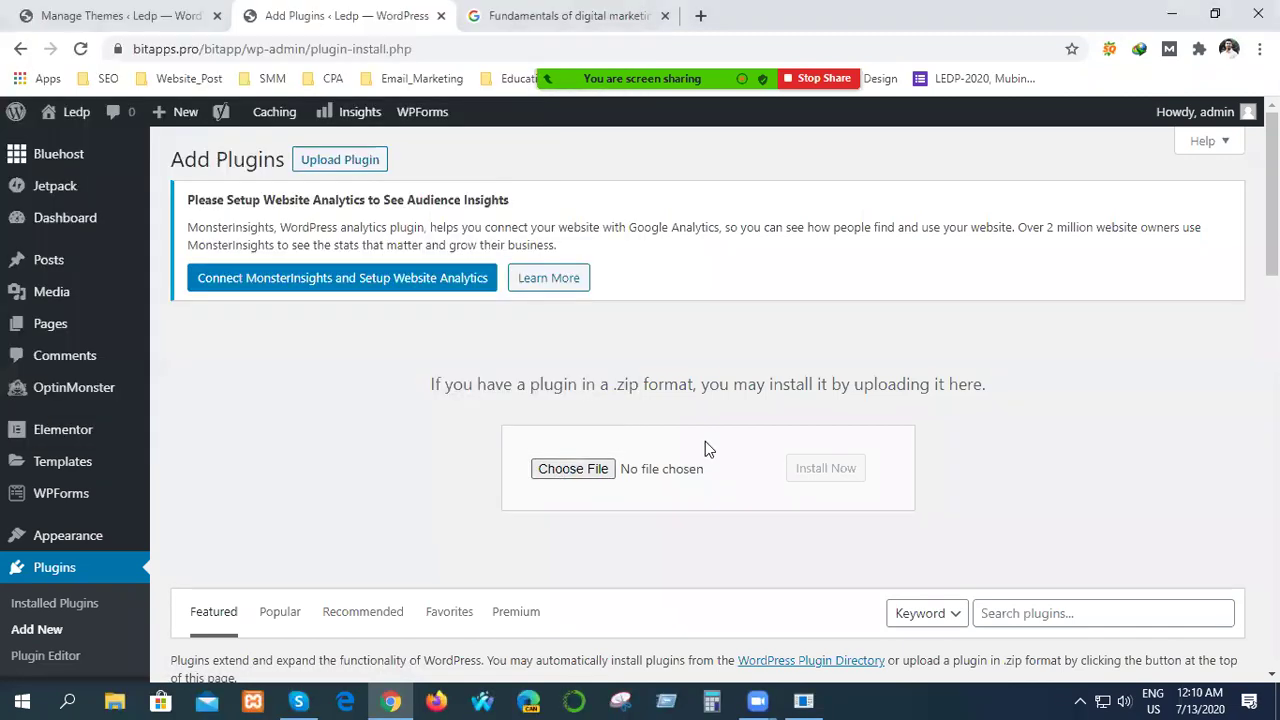
pyautogui.scroll(-4, 1160, 528)
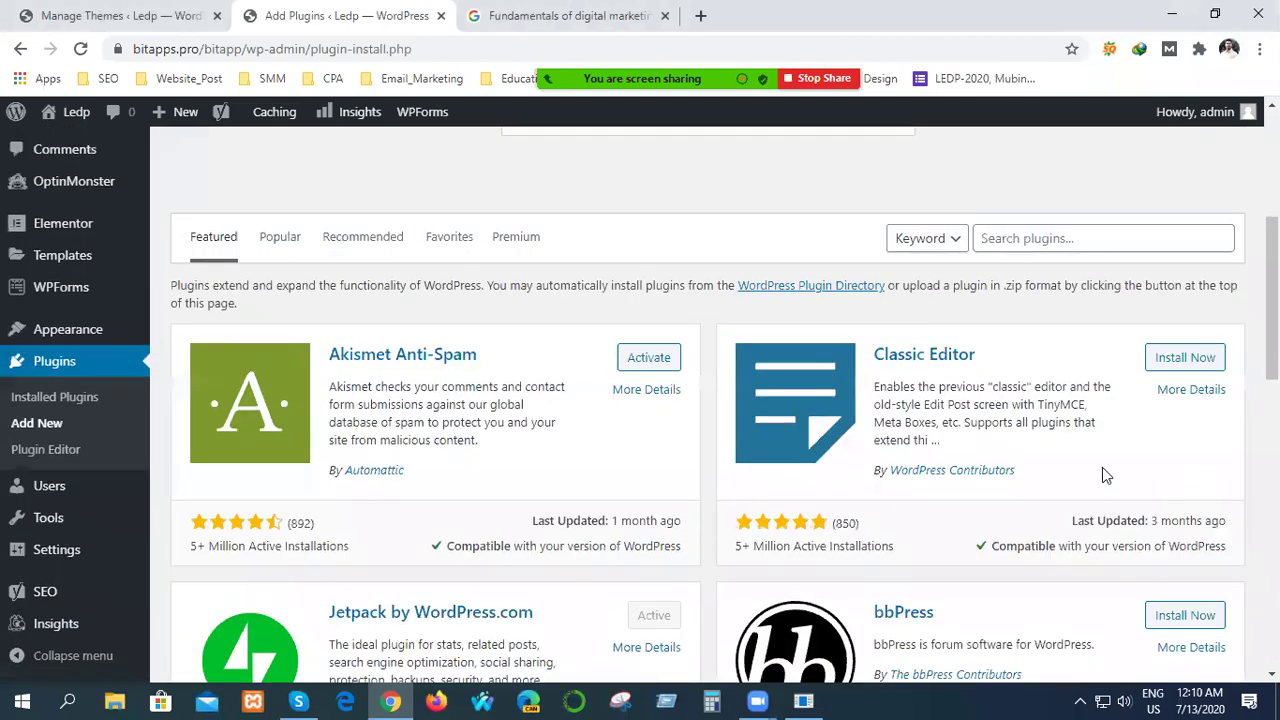
pyautogui.scroll(3, 1082, 434)
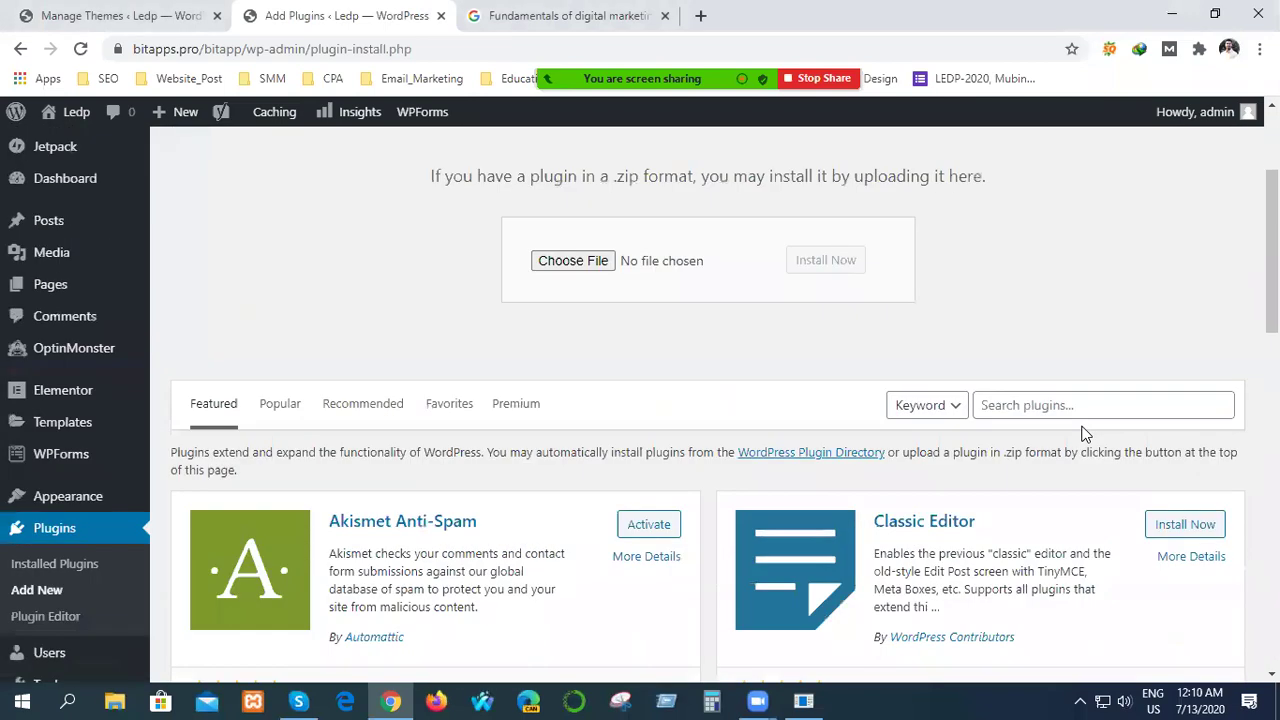
pyautogui.scroll(2, 1088, 434)
pyautogui.scroll(-3, 1088, 434)
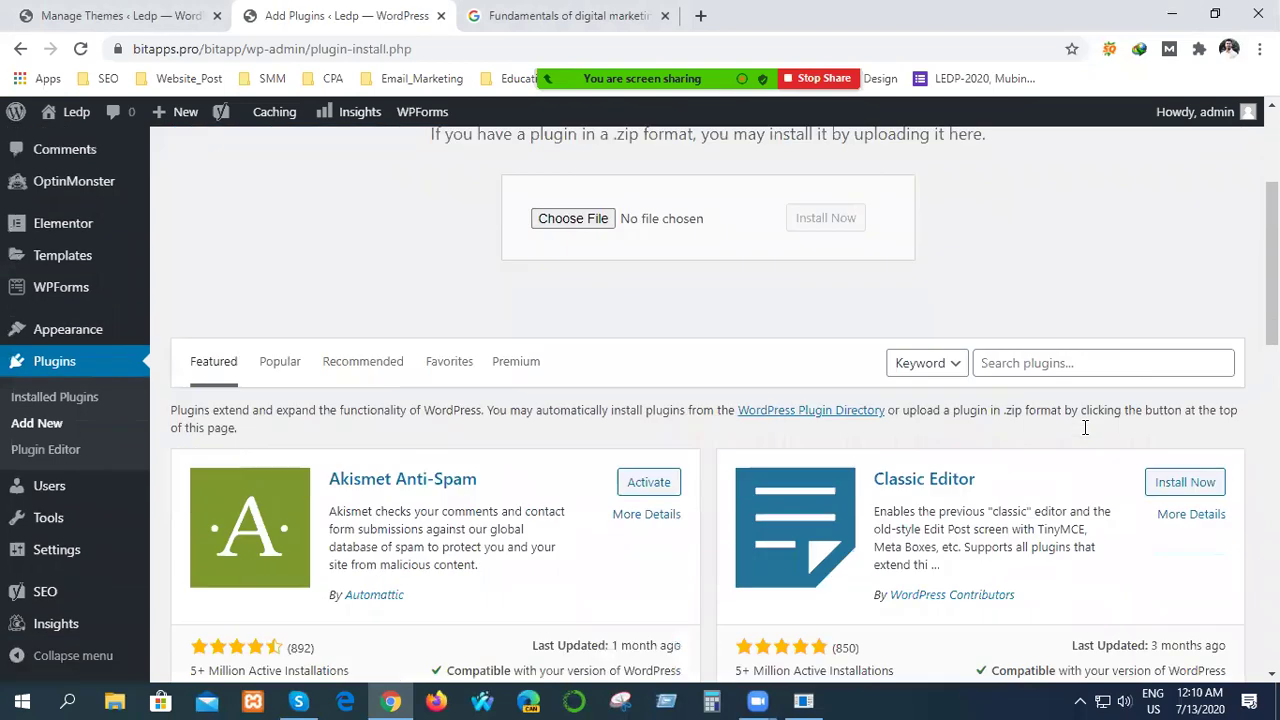
# Search the plugin directory for 'time count', removing a stray letter first.
pyautogui.click(1018, 335)
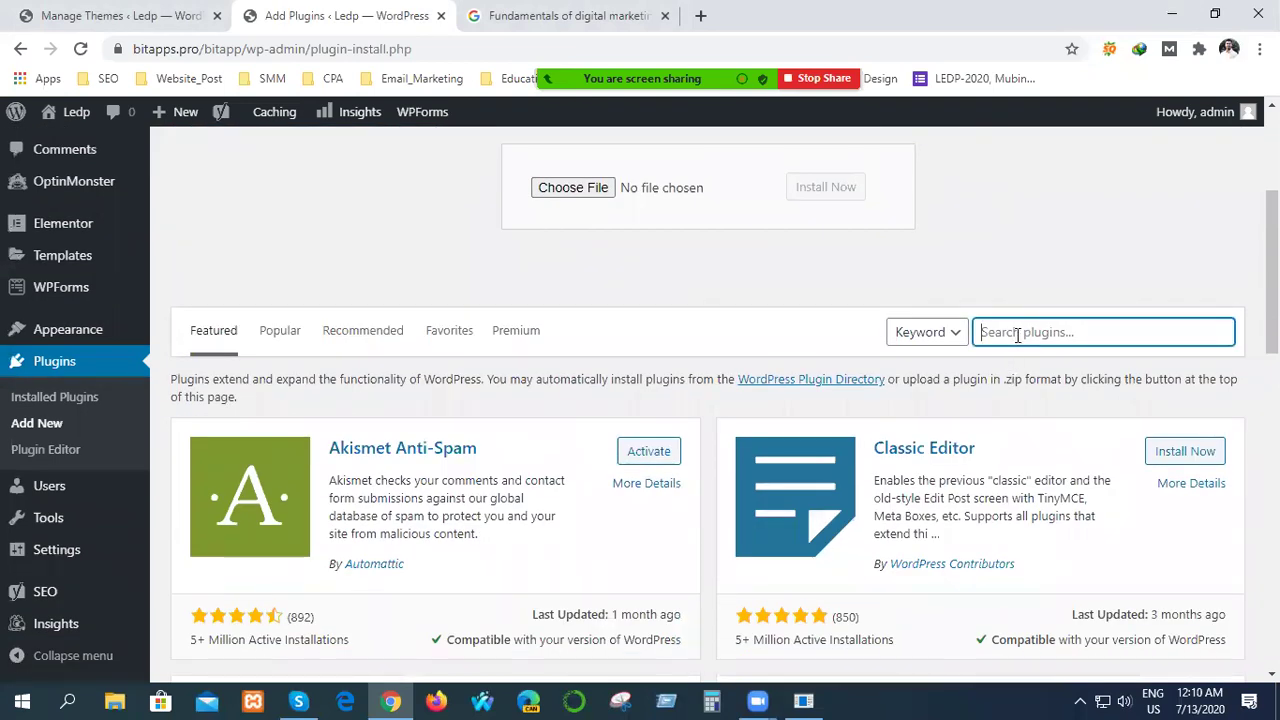
pyautogui.write('y')
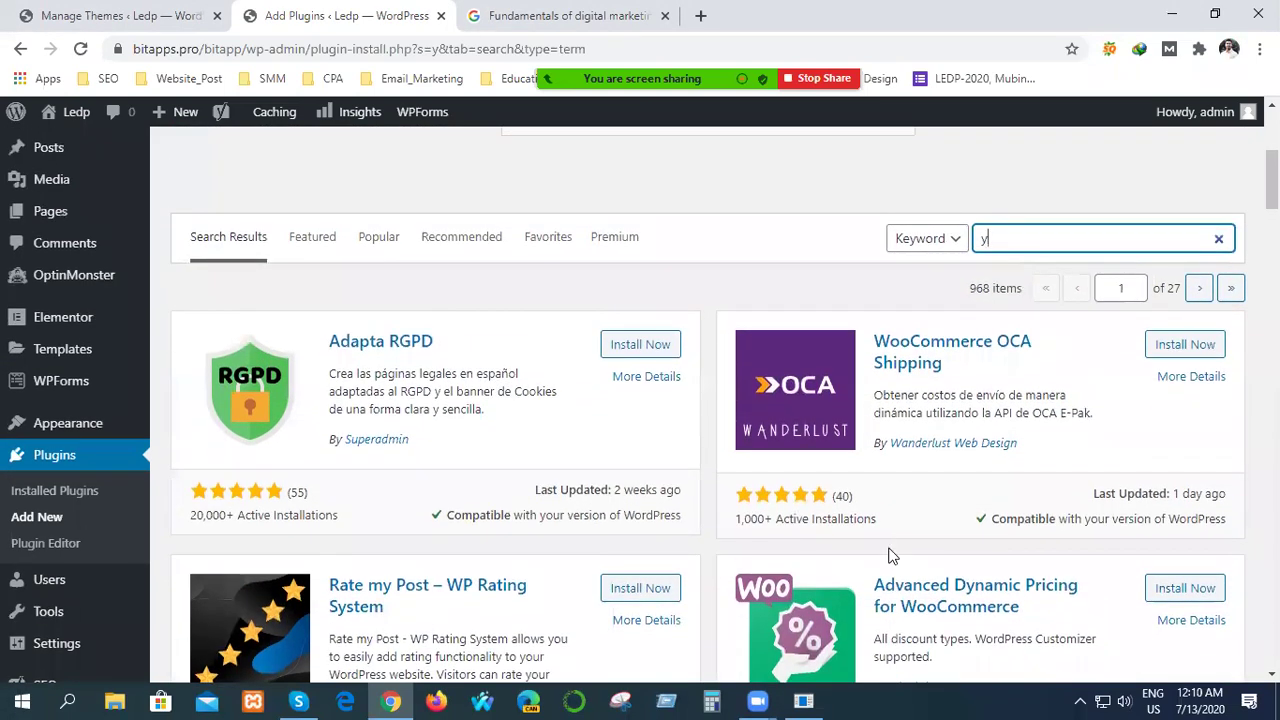
pyautogui.press('BackSpace')
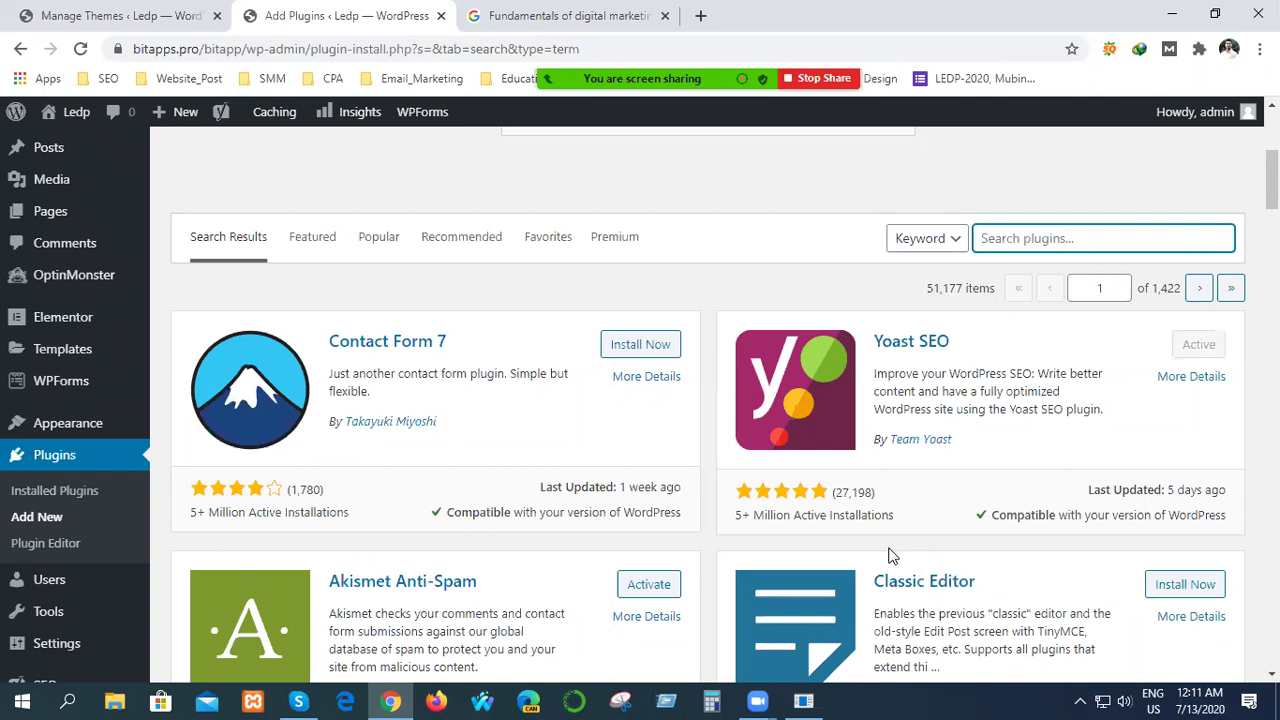
pyautogui.write('time')
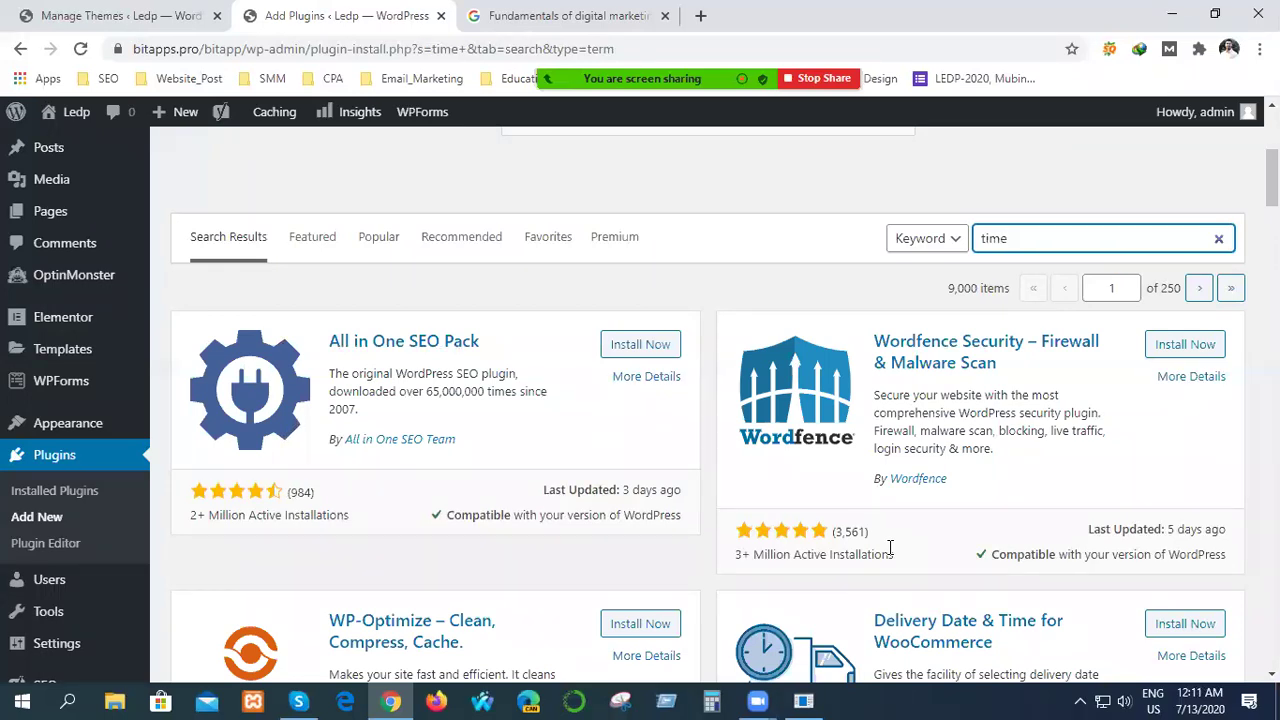
pyautogui.write('c')
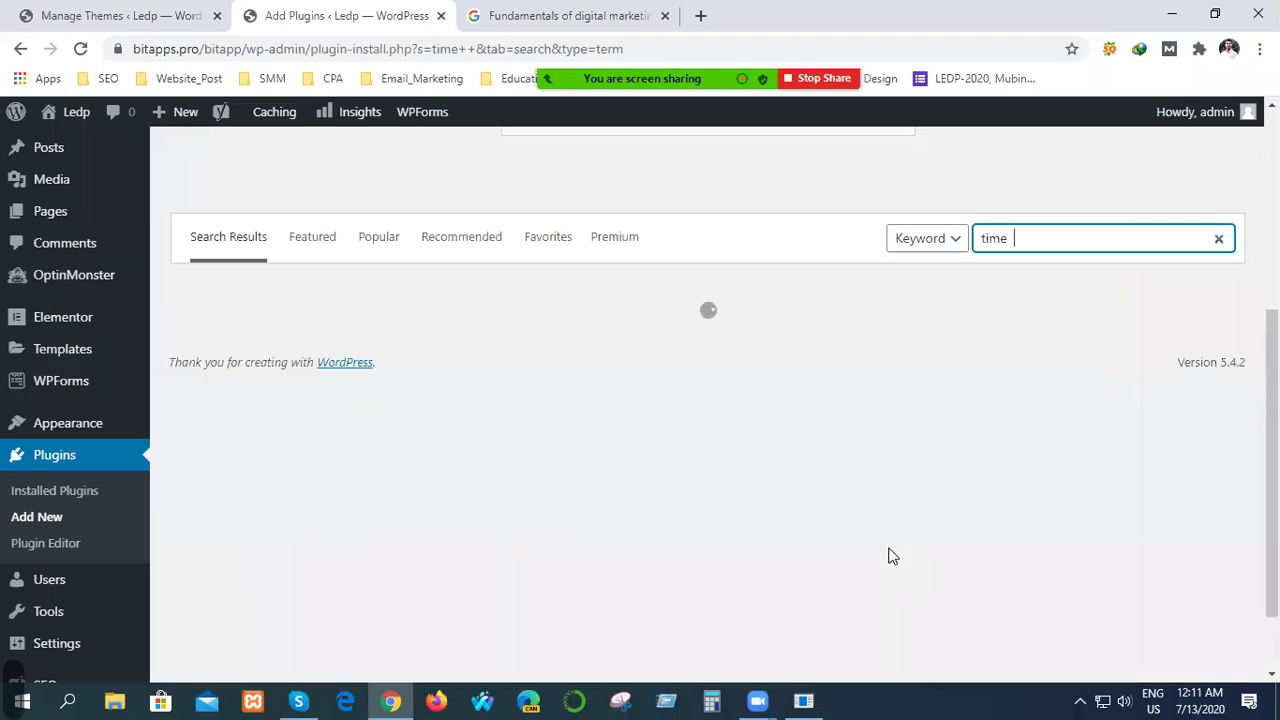
pyautogui.write('ount')
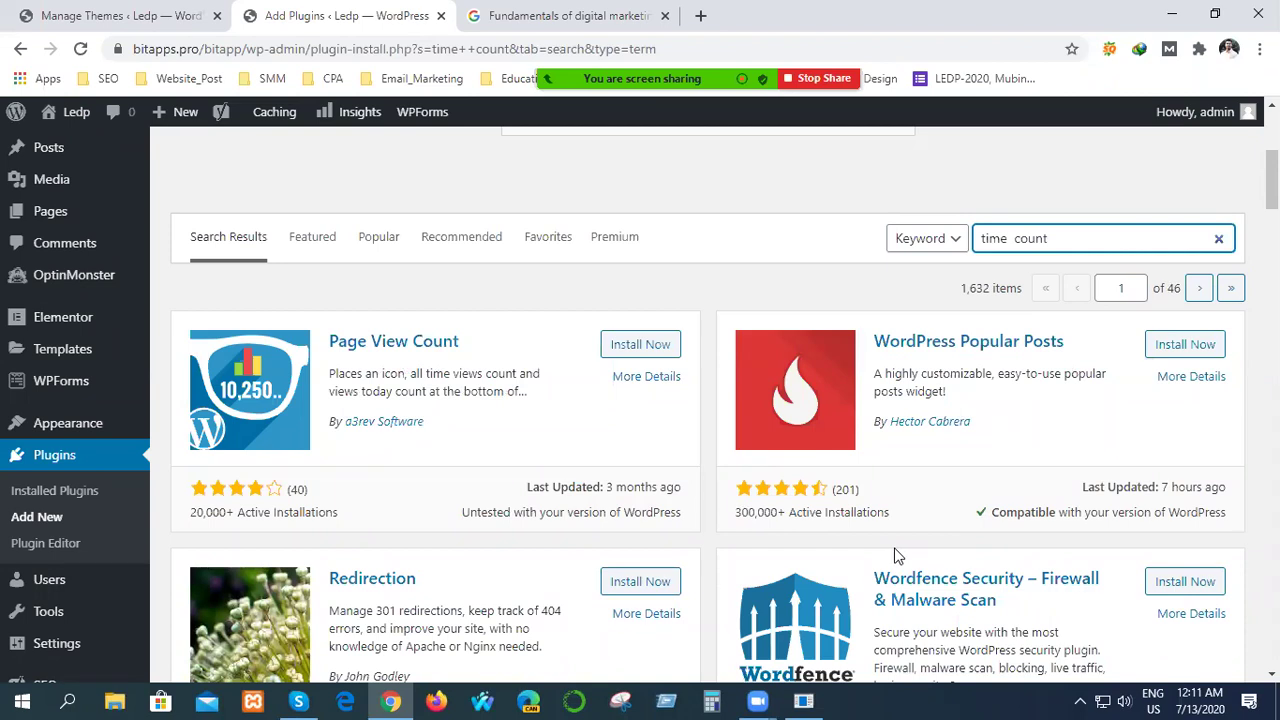
# Scroll through the 'time count' plugin search results.
pyautogui.scroll(-3, 892, 560)
pyautogui.scroll(-1, 890, 563)
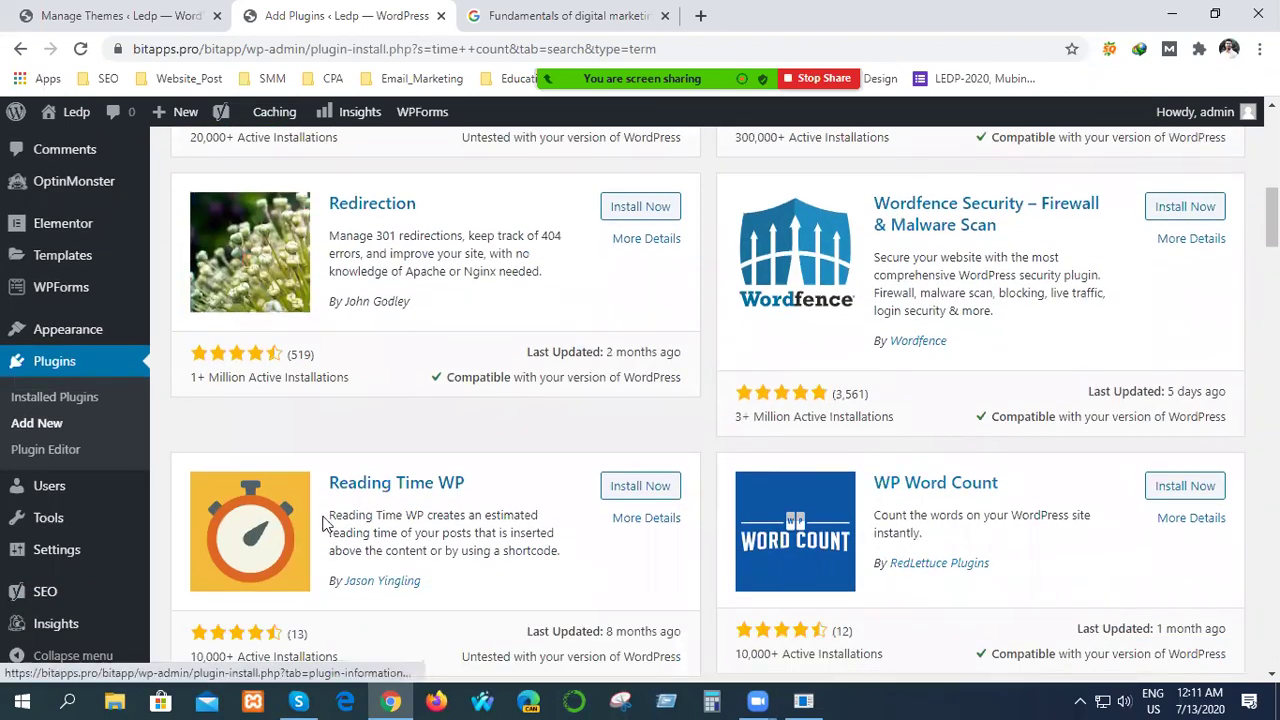
pyautogui.scroll(-3, 412, 520)
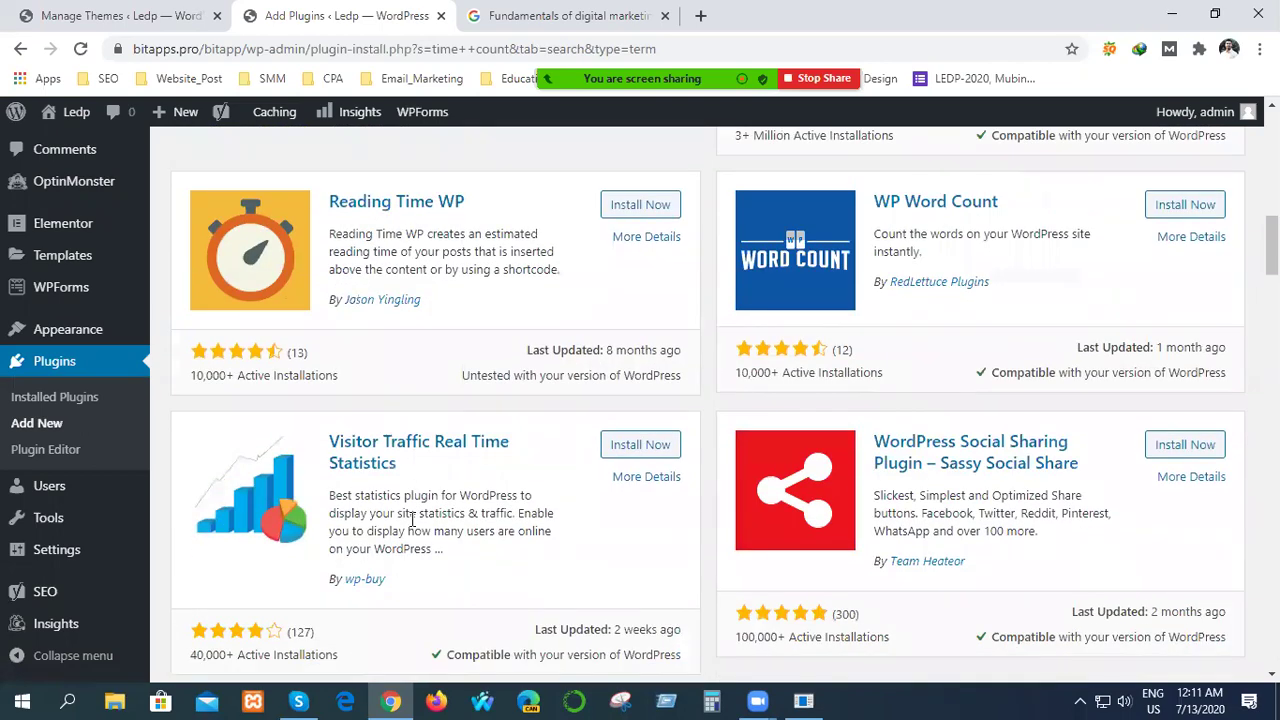
pyautogui.scroll(-3, 412, 520)
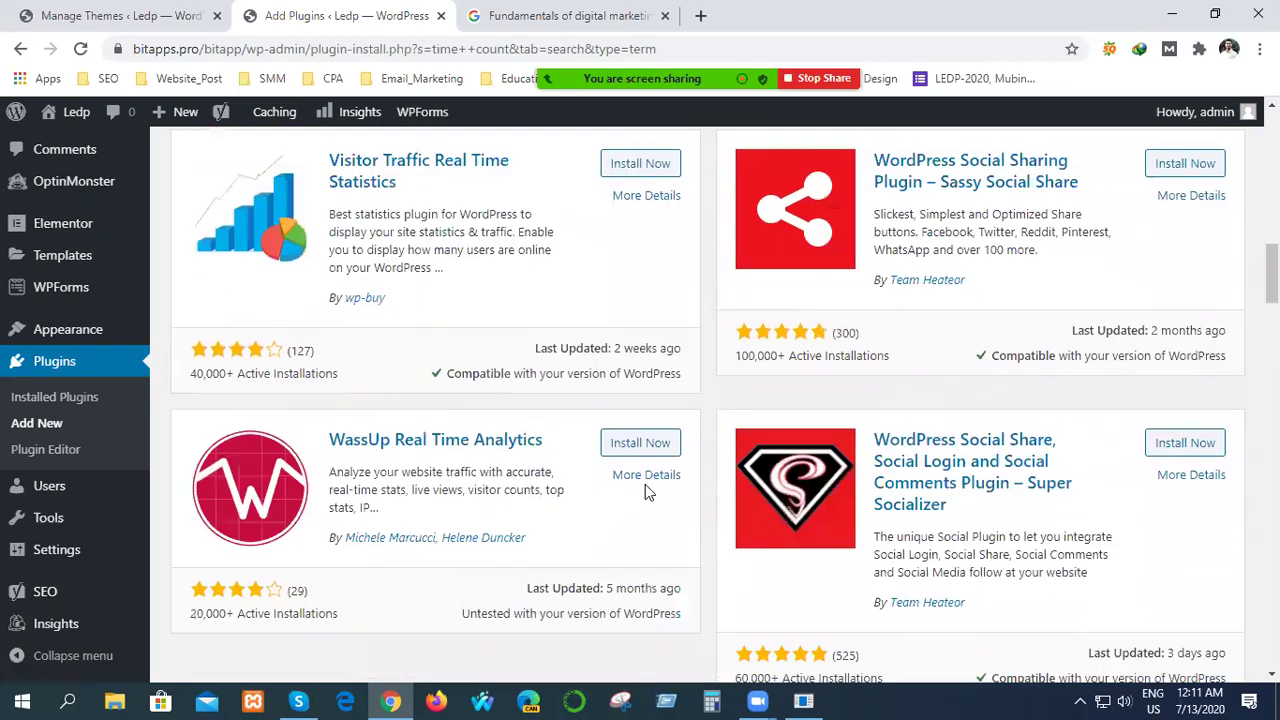
pyautogui.scroll(-3, 645, 486)
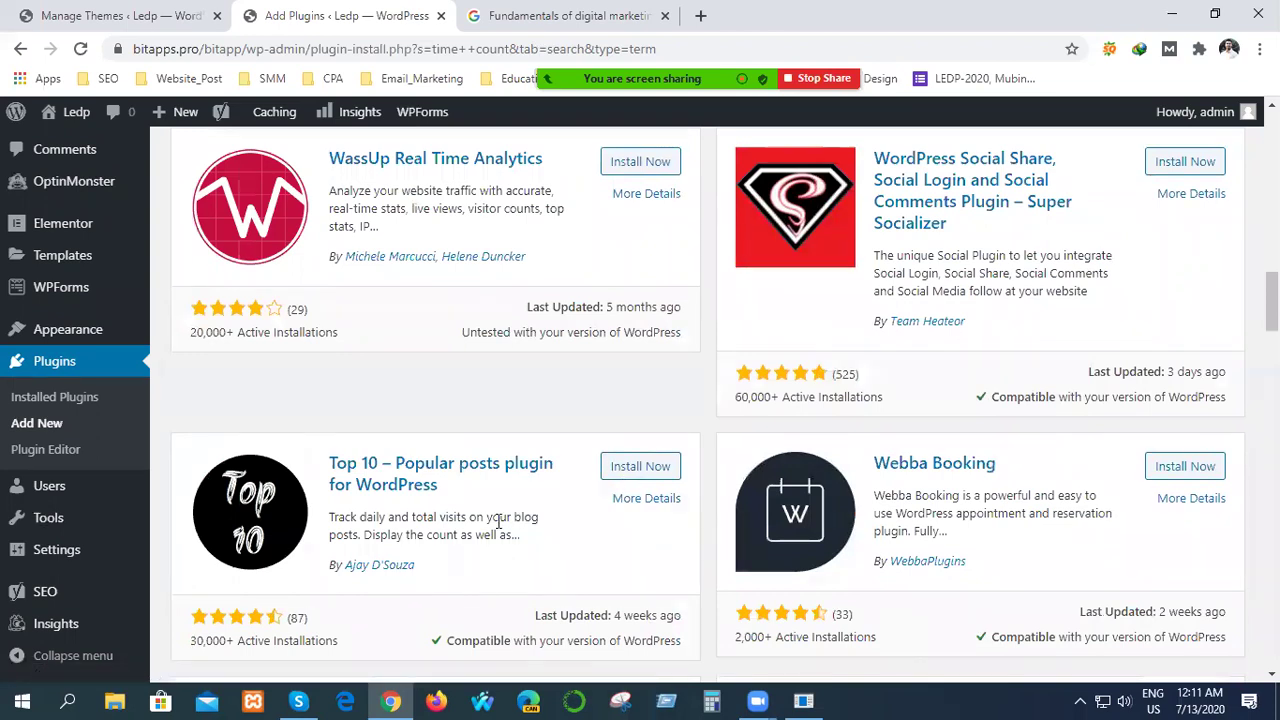
pyautogui.scroll(-3, 498, 525)
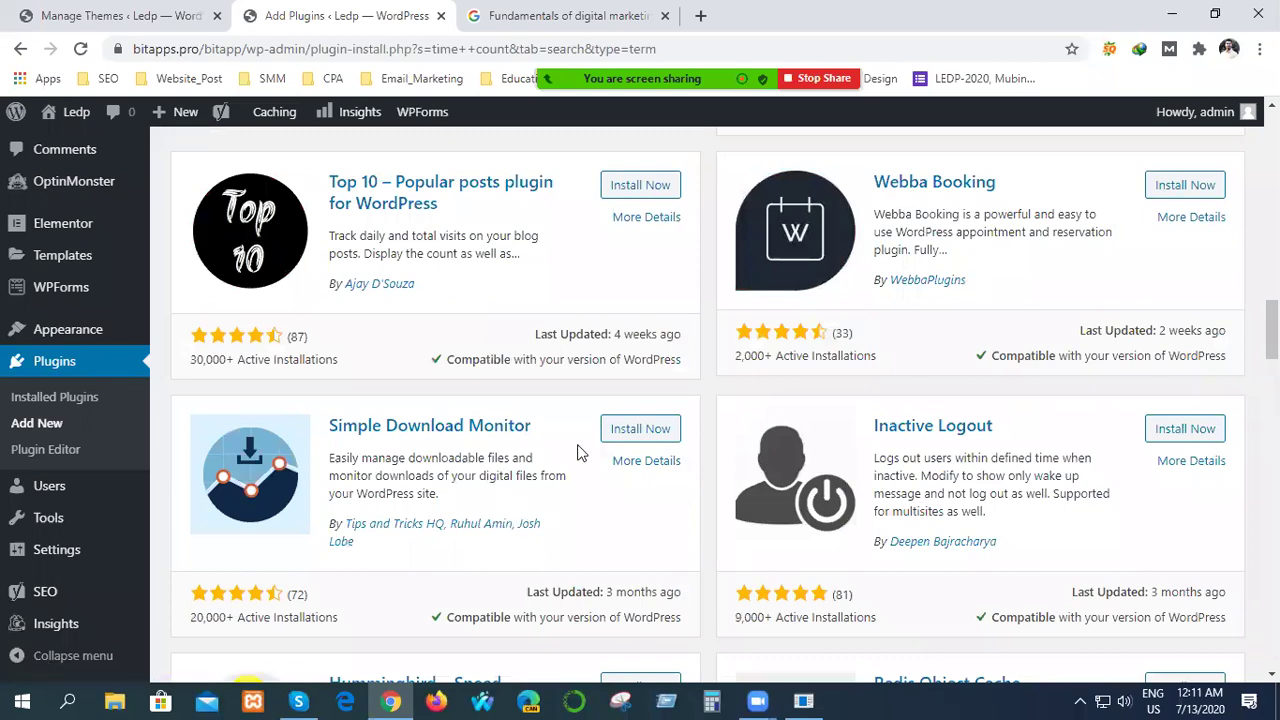
pyautogui.scroll(-4, 555, 472)
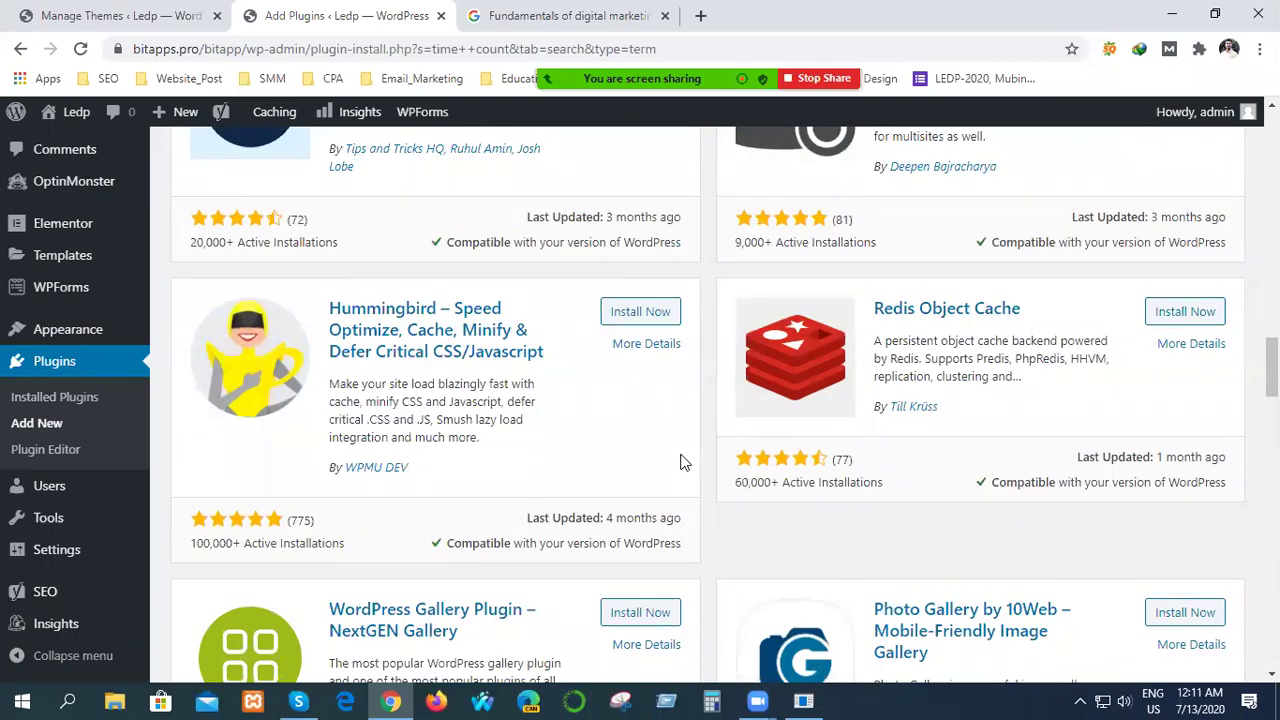
pyautogui.scroll(-4, 686, 457)
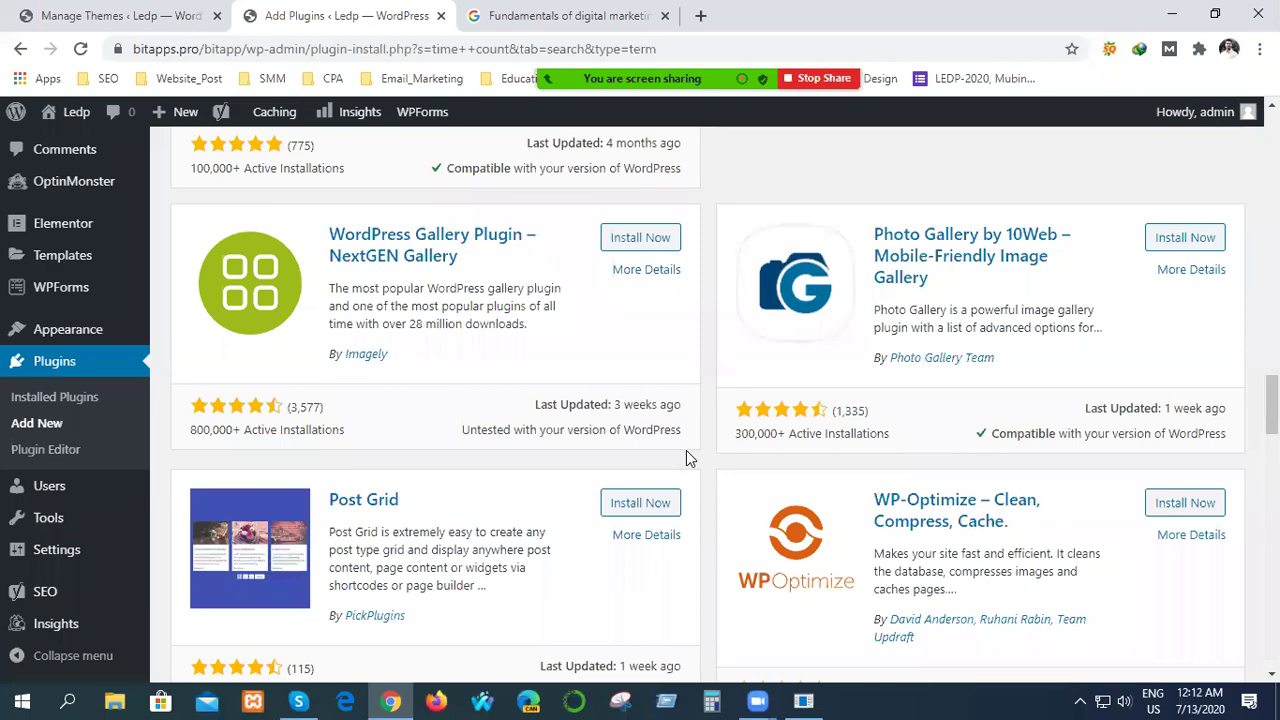
pyautogui.scroll(-3, 686, 458)
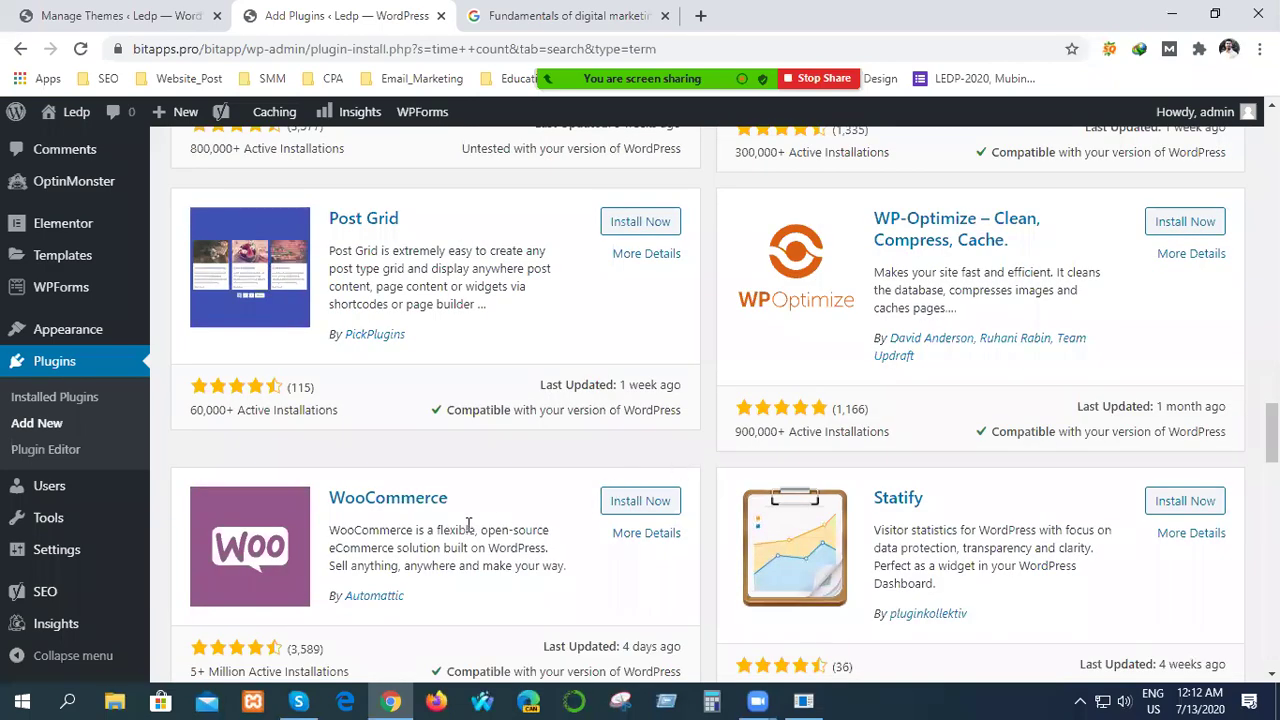
pyautogui.scroll(-6, 527, 500)
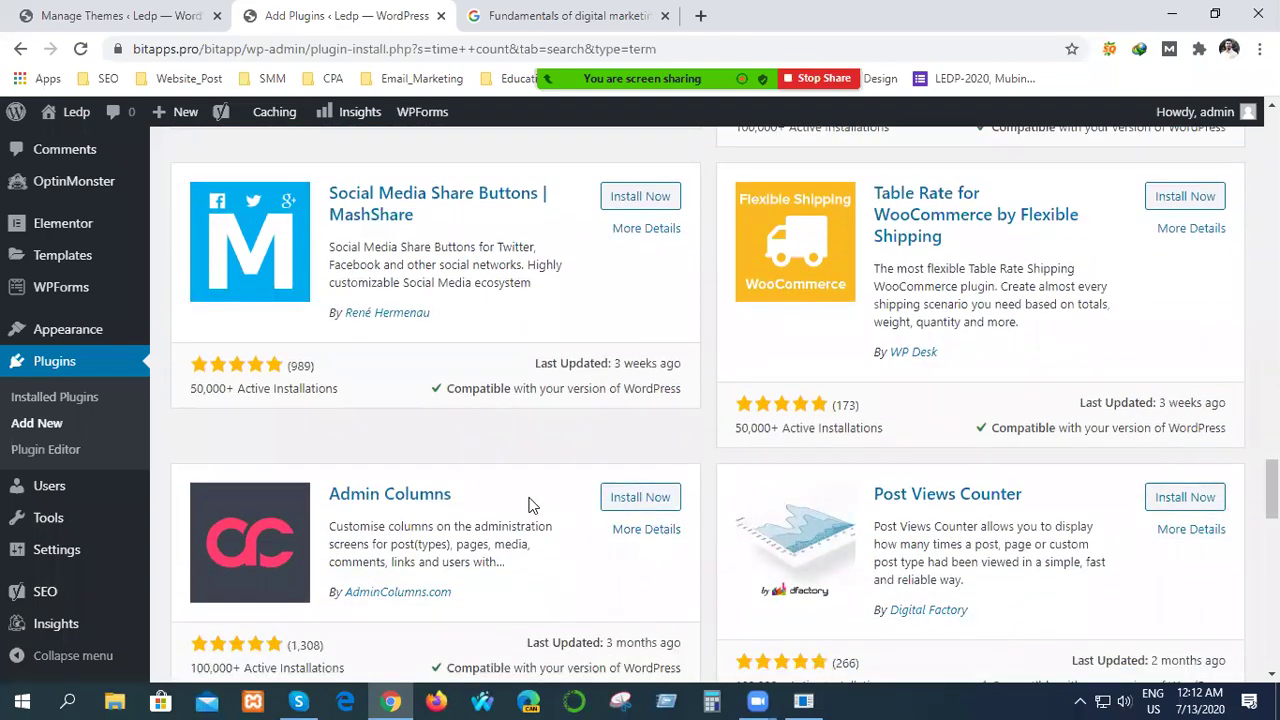
pyautogui.scroll(-6, 530, 505)
pyautogui.scroll(1, 530, 505)
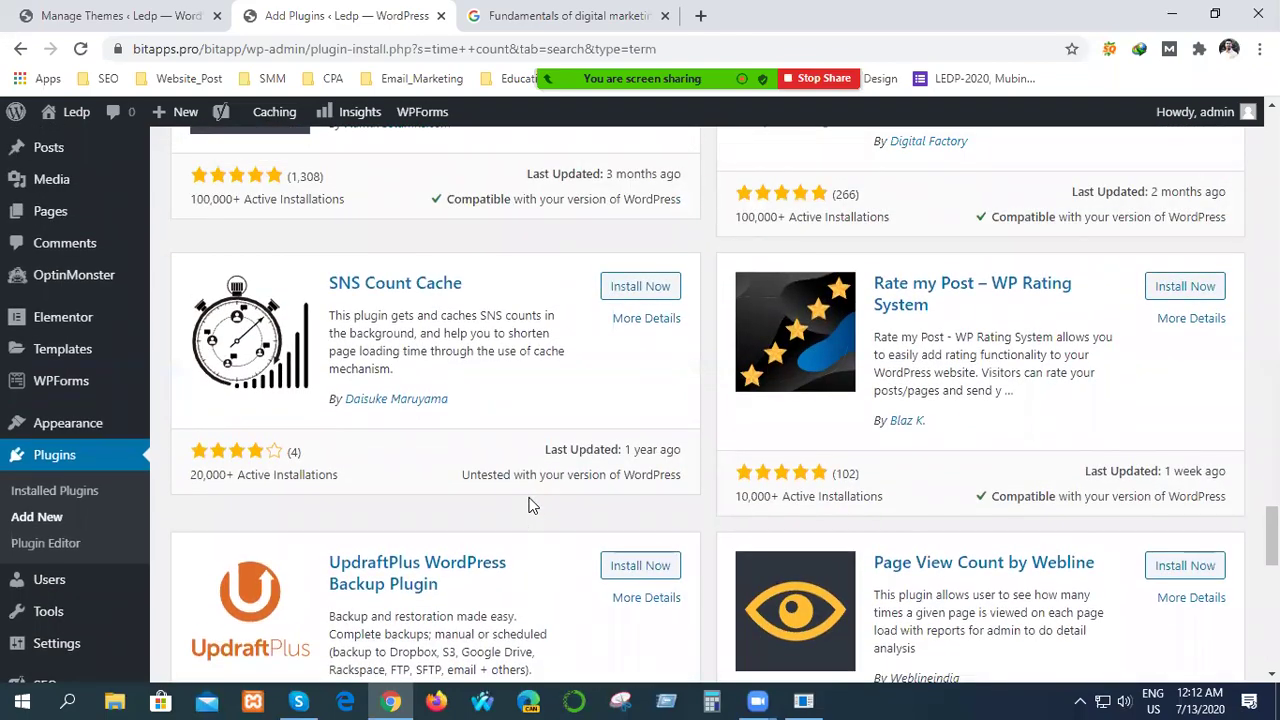
pyautogui.scroll(20, 530, 505)
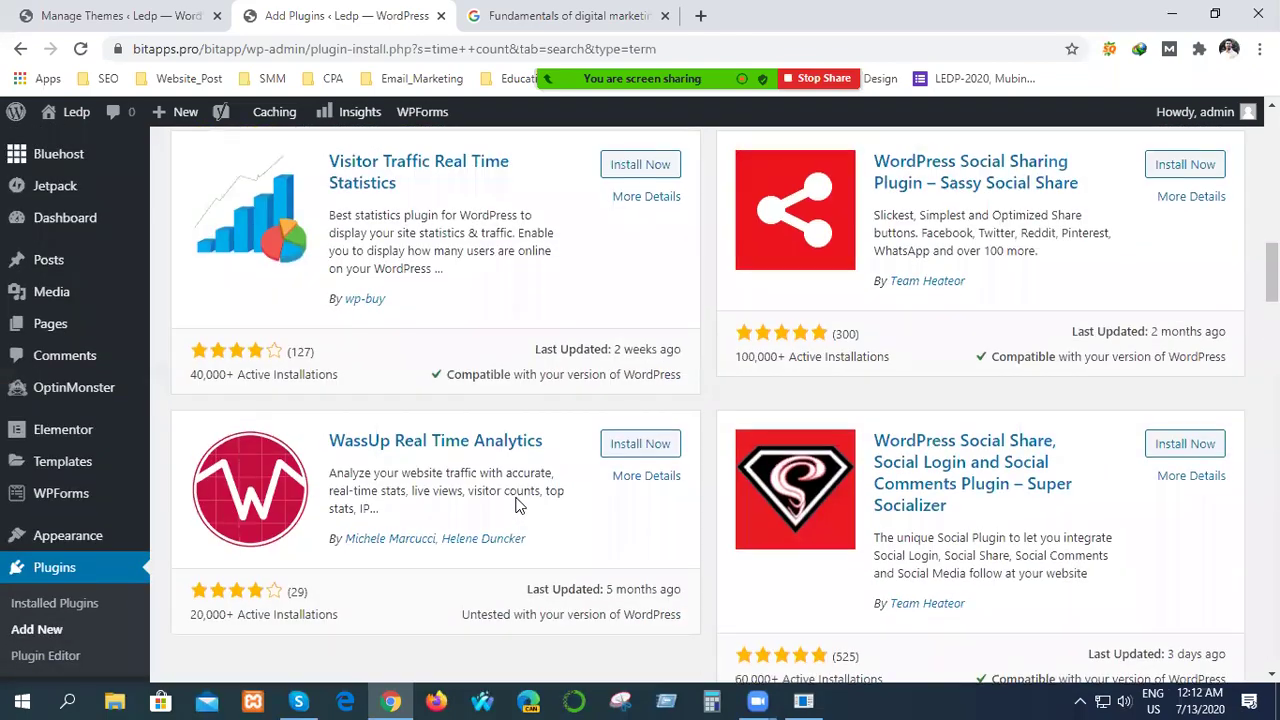
pyautogui.scroll(15, 515, 505)
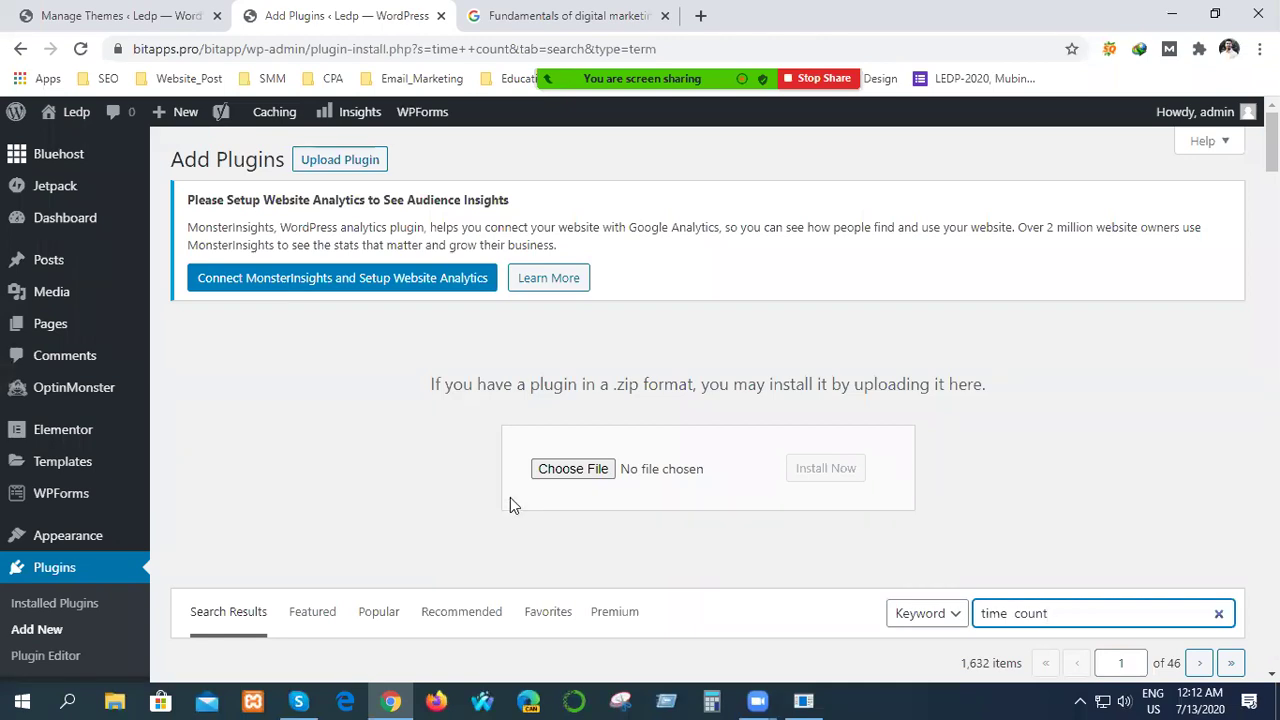
pyautogui.scroll(-10, 514, 503)
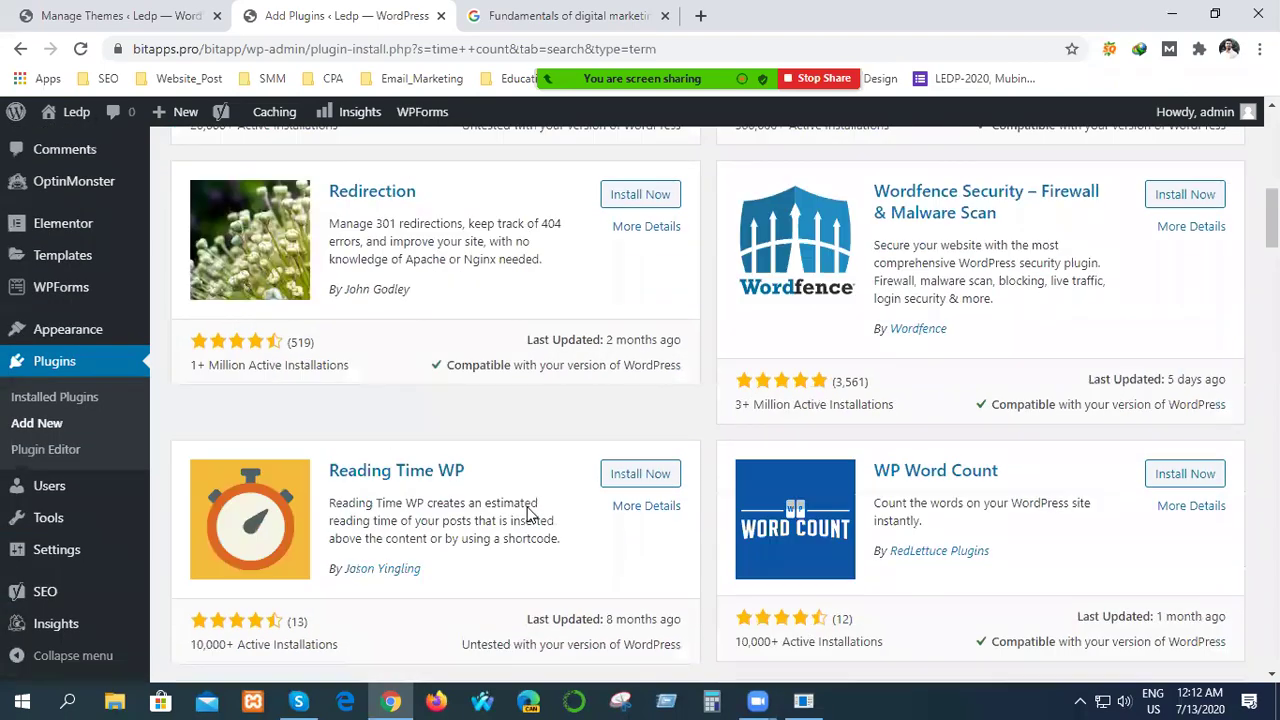
pyautogui.scroll(7, 577, 560)
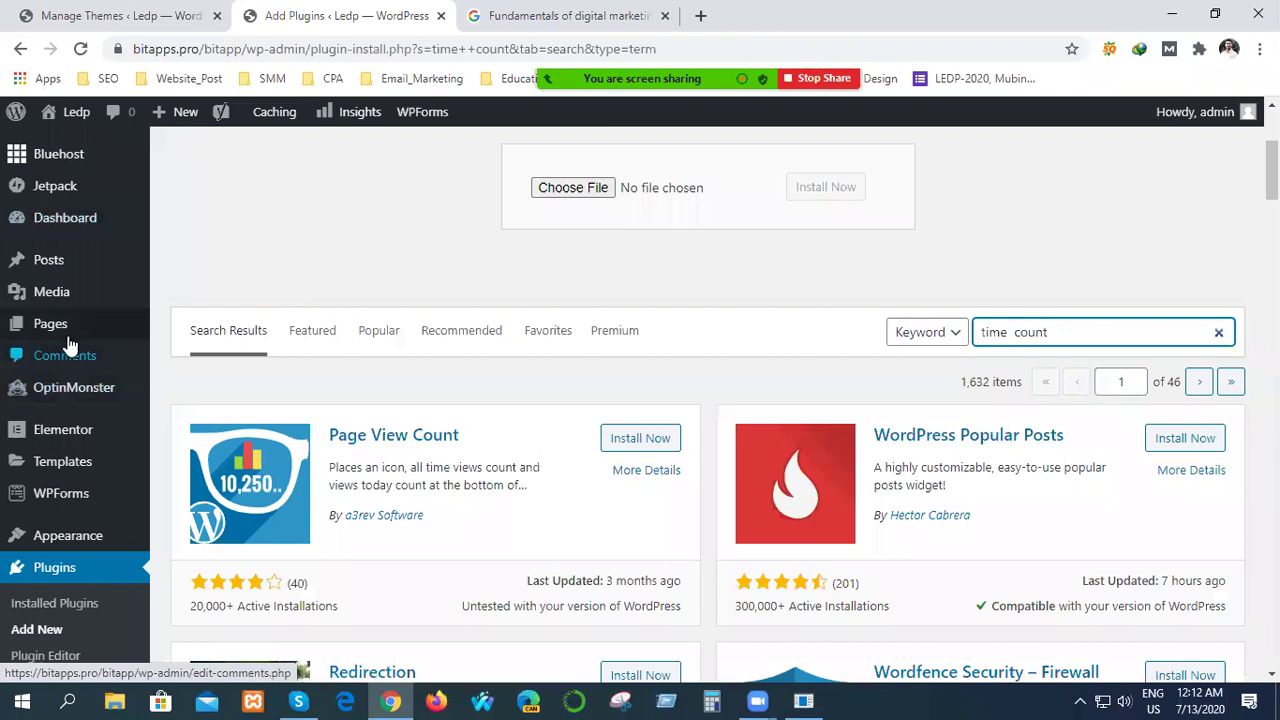
pyautogui.scroll(-3, 65, 400)
pyautogui.scroll(3, 52, 495)
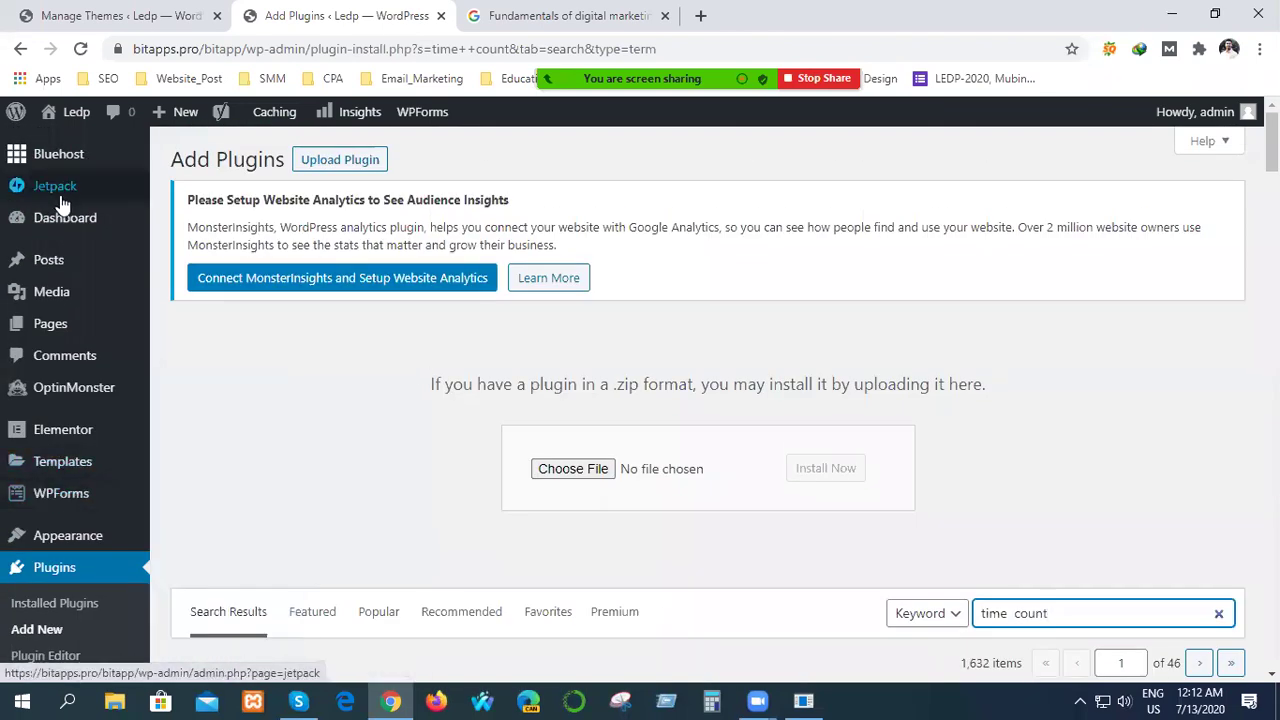
# Return to the admin Dashboard home from the sidebar.
pyautogui.moveTo(62, 225)
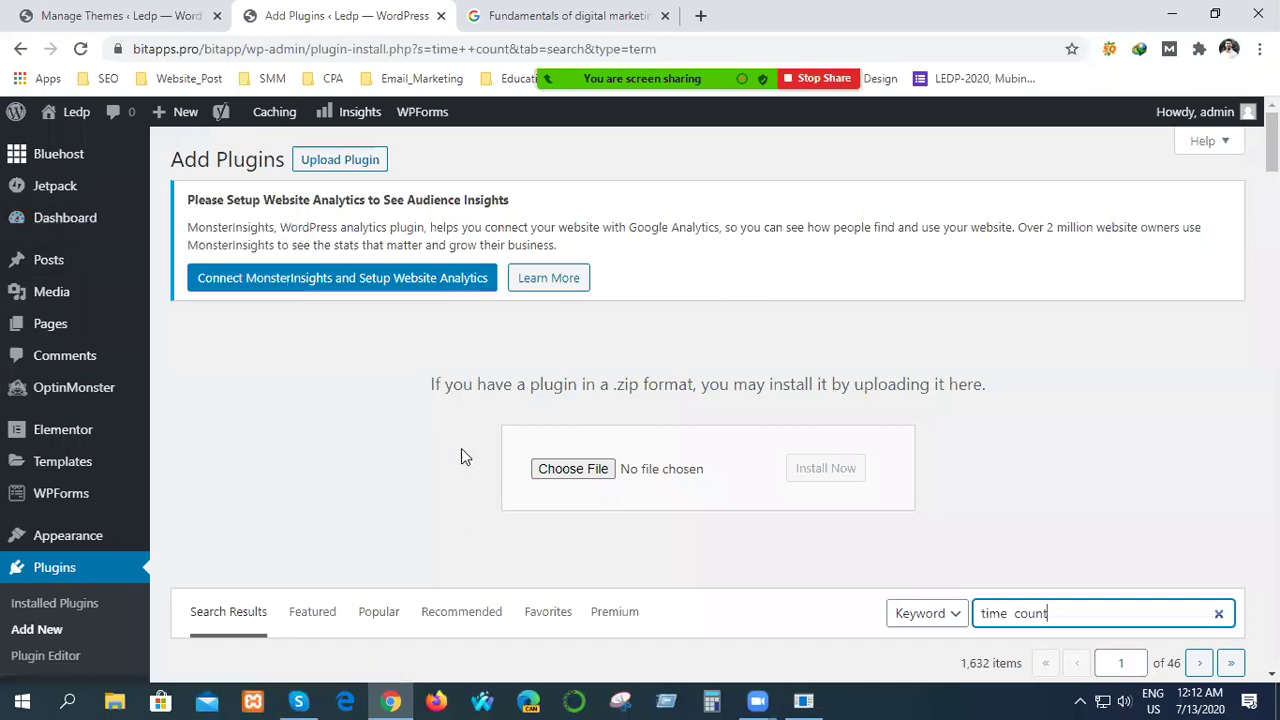
pyautogui.scroll(-1, 452, 501)
pyautogui.scroll(-2, 452, 507)
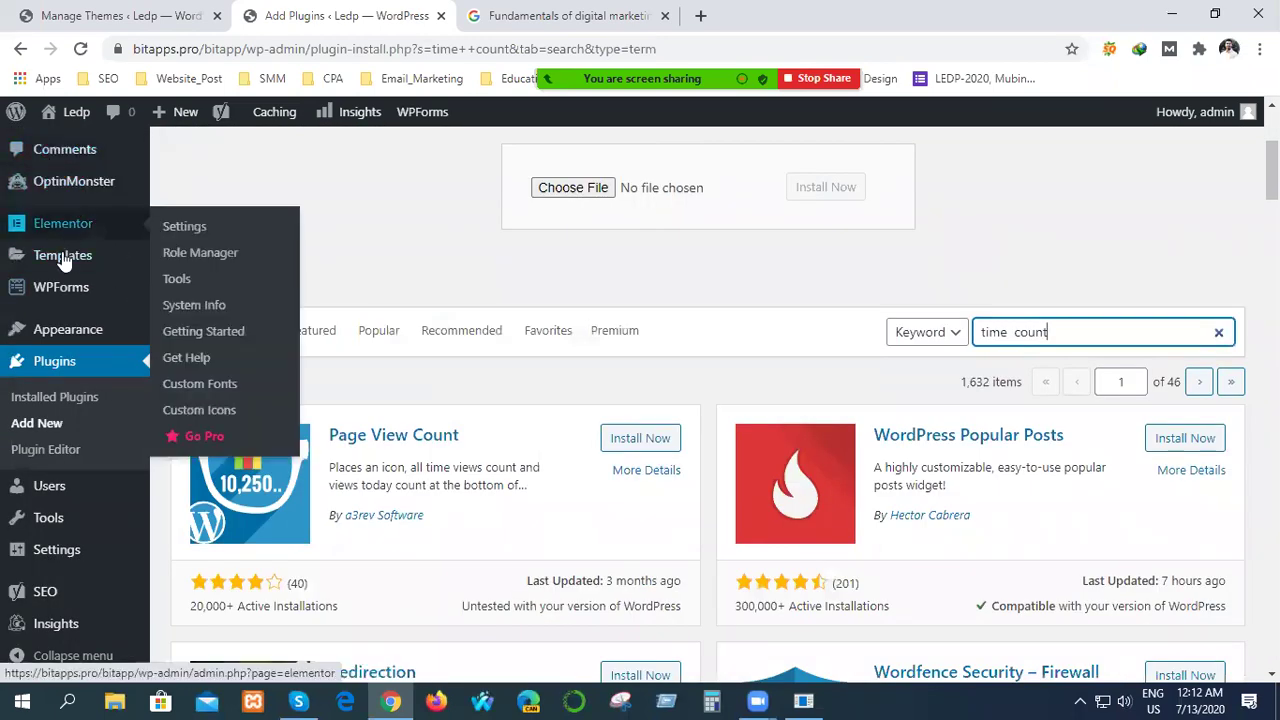
pyautogui.scroll(2, 85, 390)
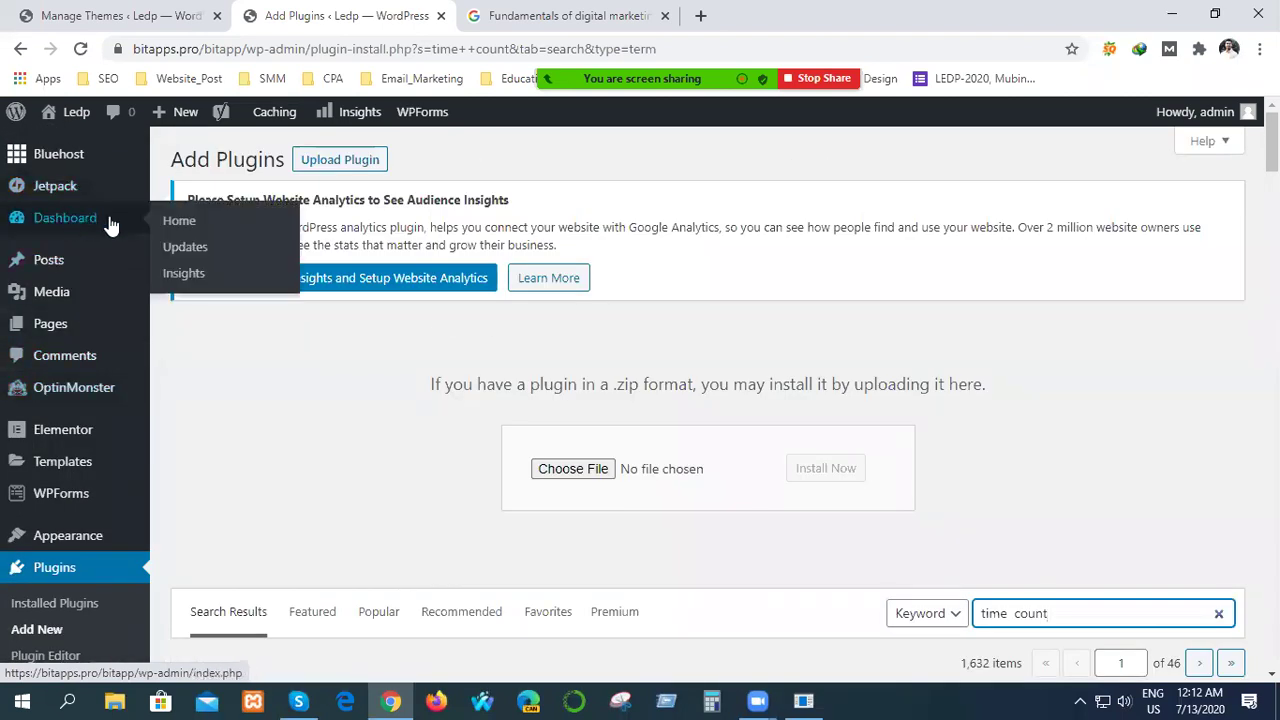
pyautogui.click(178, 222)
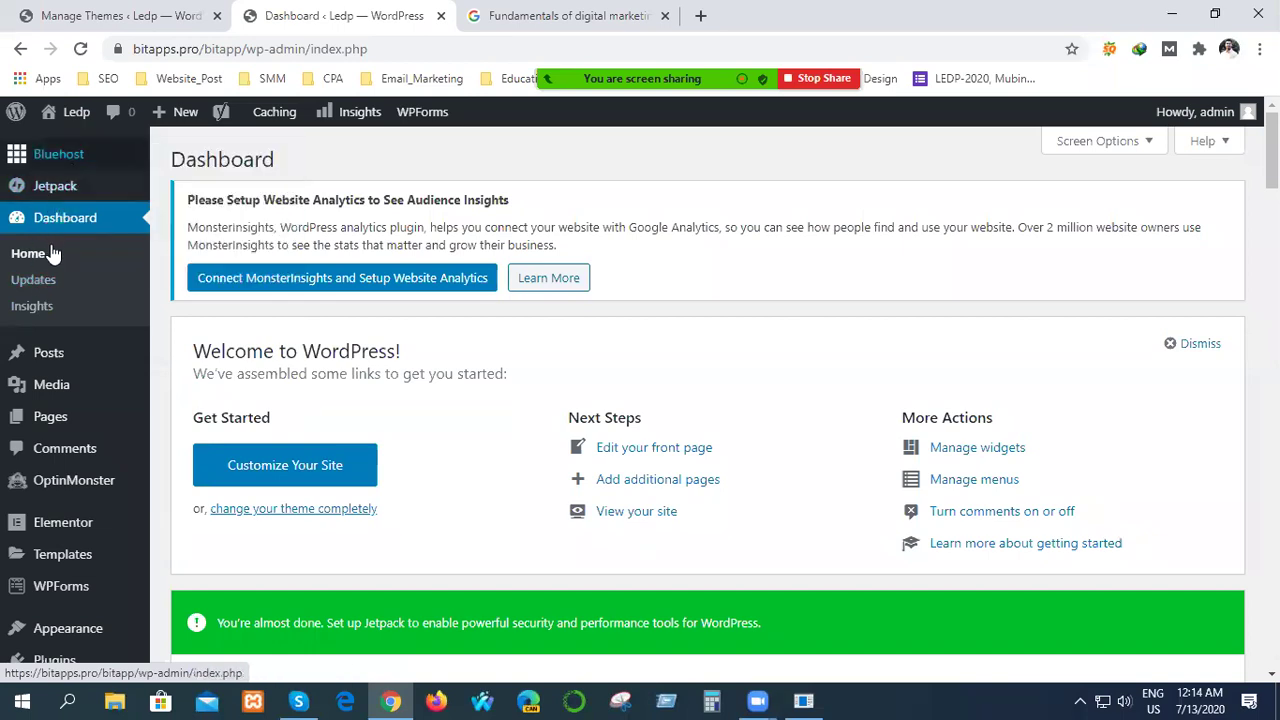
# Open the Bluehost Home page from the admin sidebar.
pyautogui.click(58, 165)
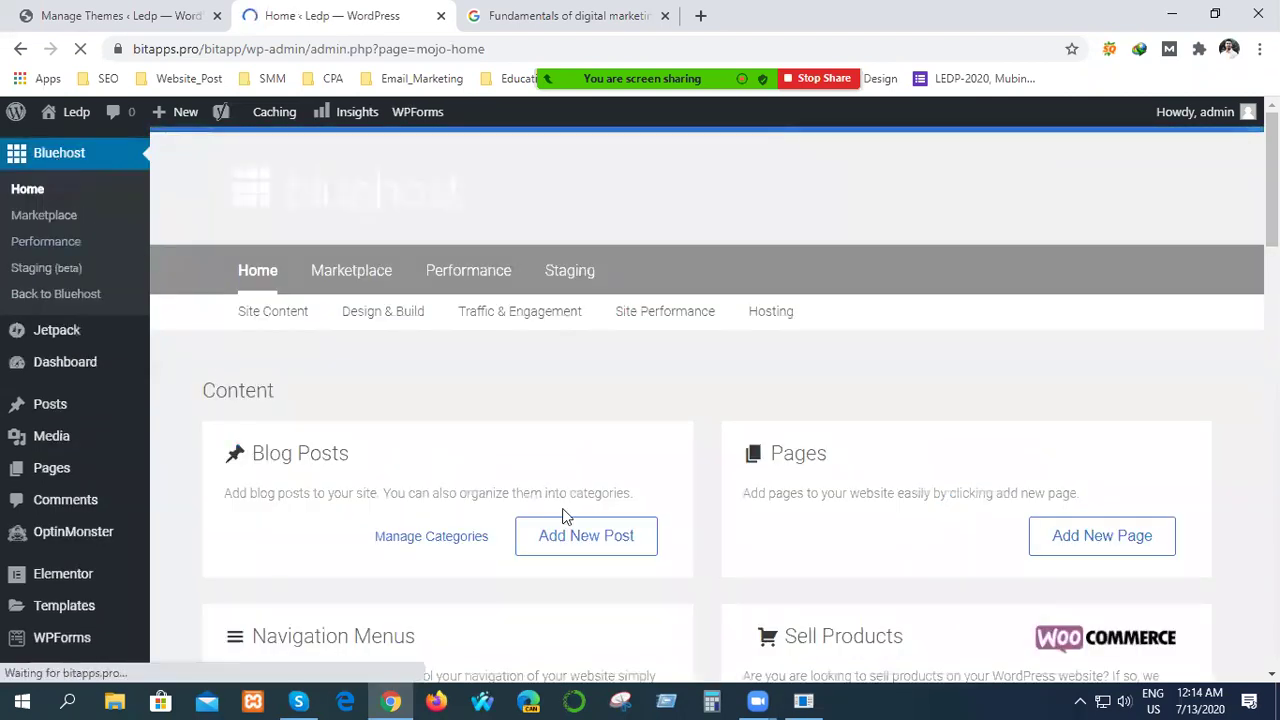
# Scroll the Bluehost Home page through its Traffic & Engagement, Performance and Hosting sections.
pyautogui.scroll(-4, 603, 501)
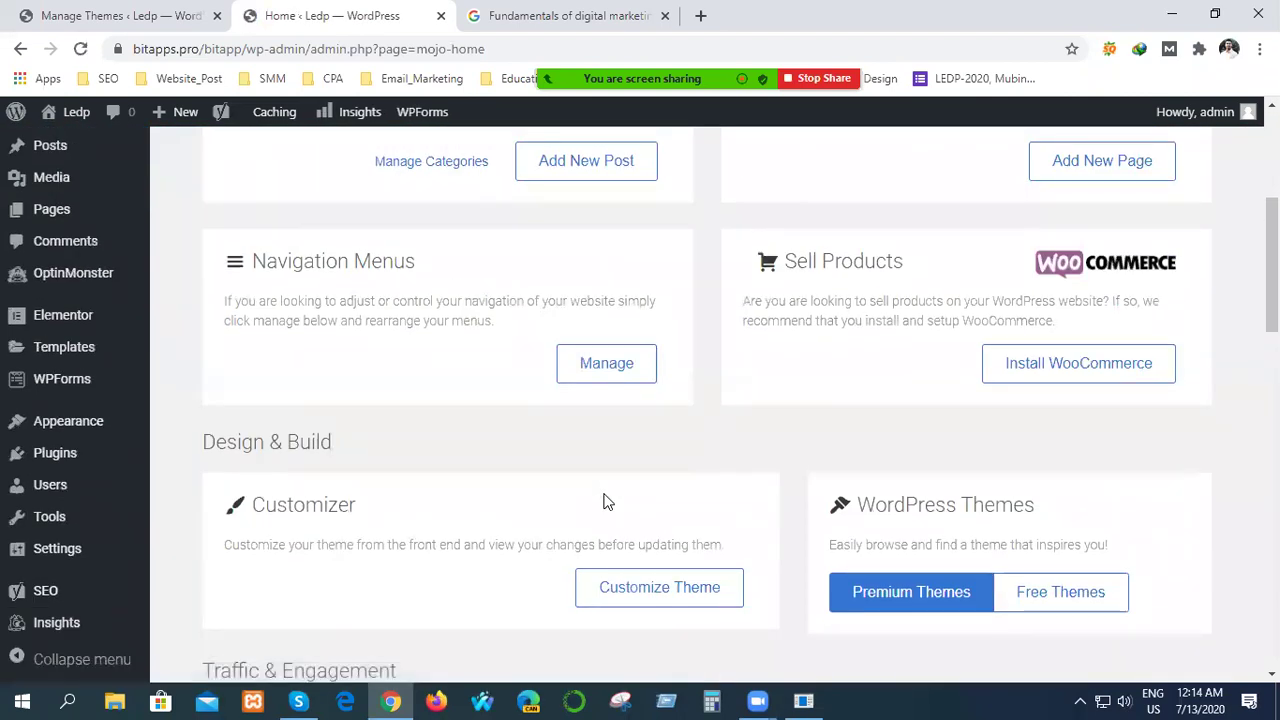
pyautogui.scroll(-4, 603, 501)
pyautogui.scroll(-3, 603, 507)
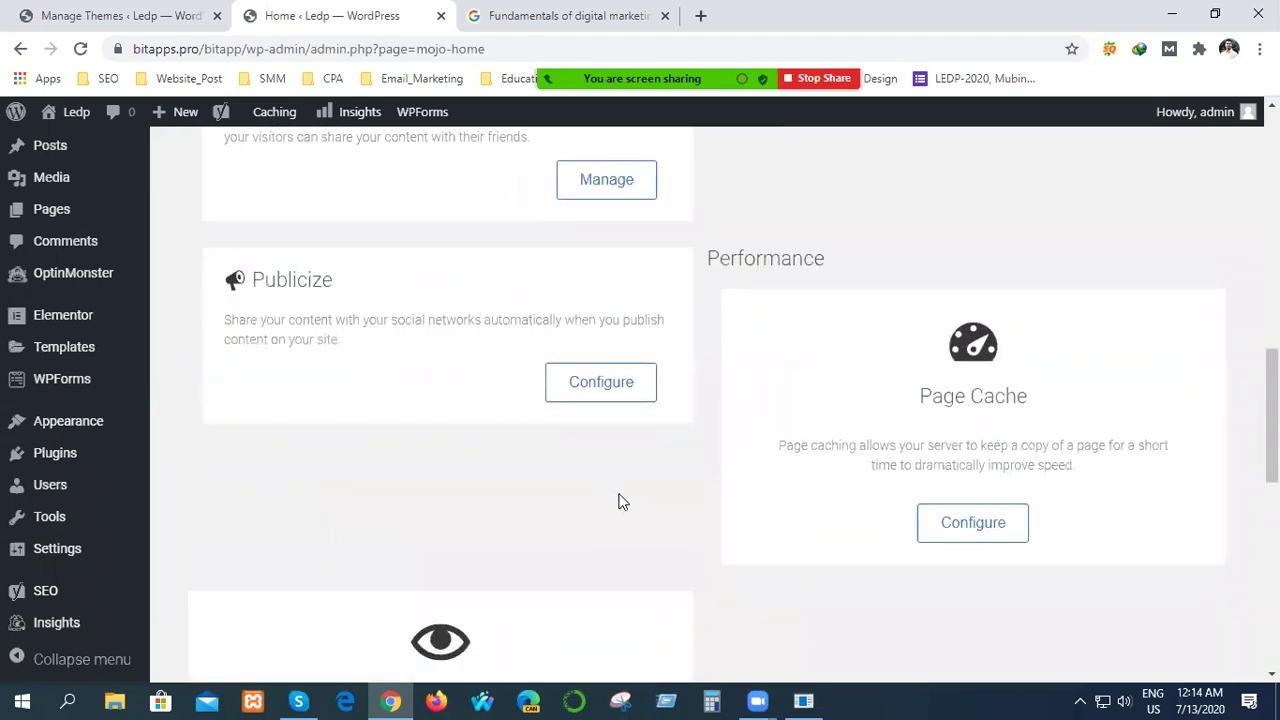
pyautogui.scroll(1, 530, 523)
pyautogui.scroll(10, 523, 516)
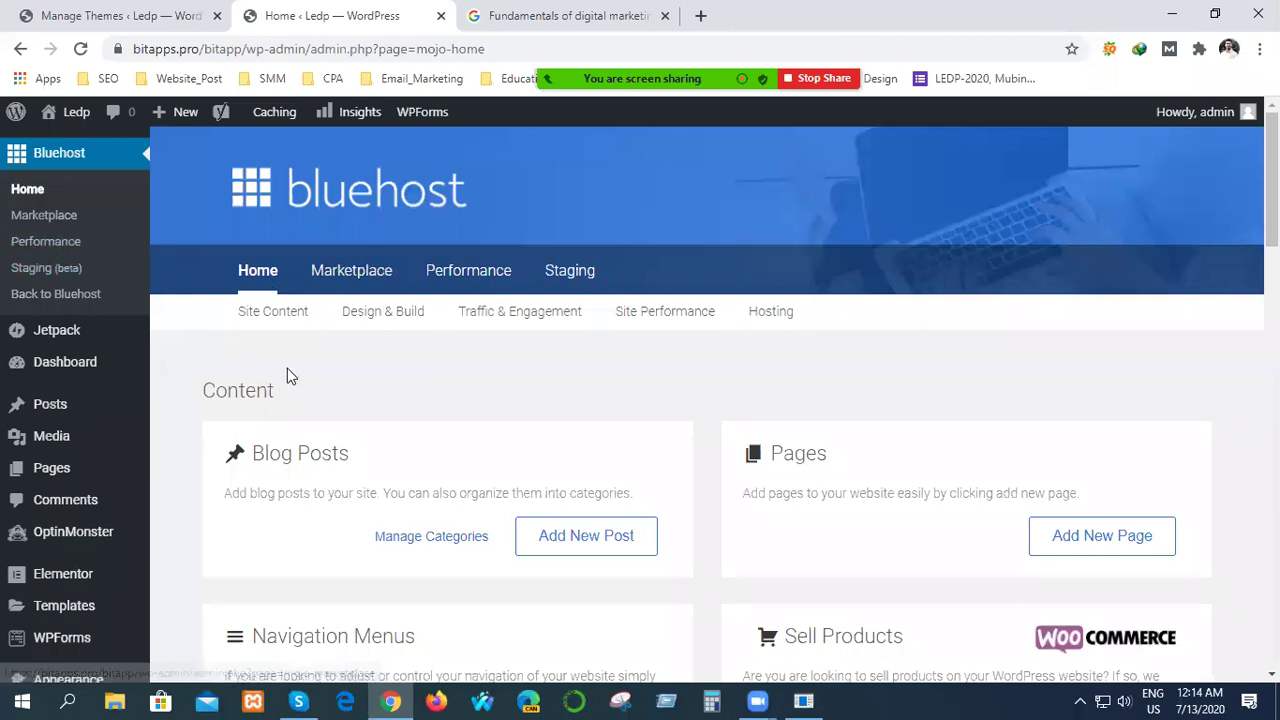
pyautogui.scroll(-1, 287, 369)
pyautogui.scroll(-10, 287, 376)
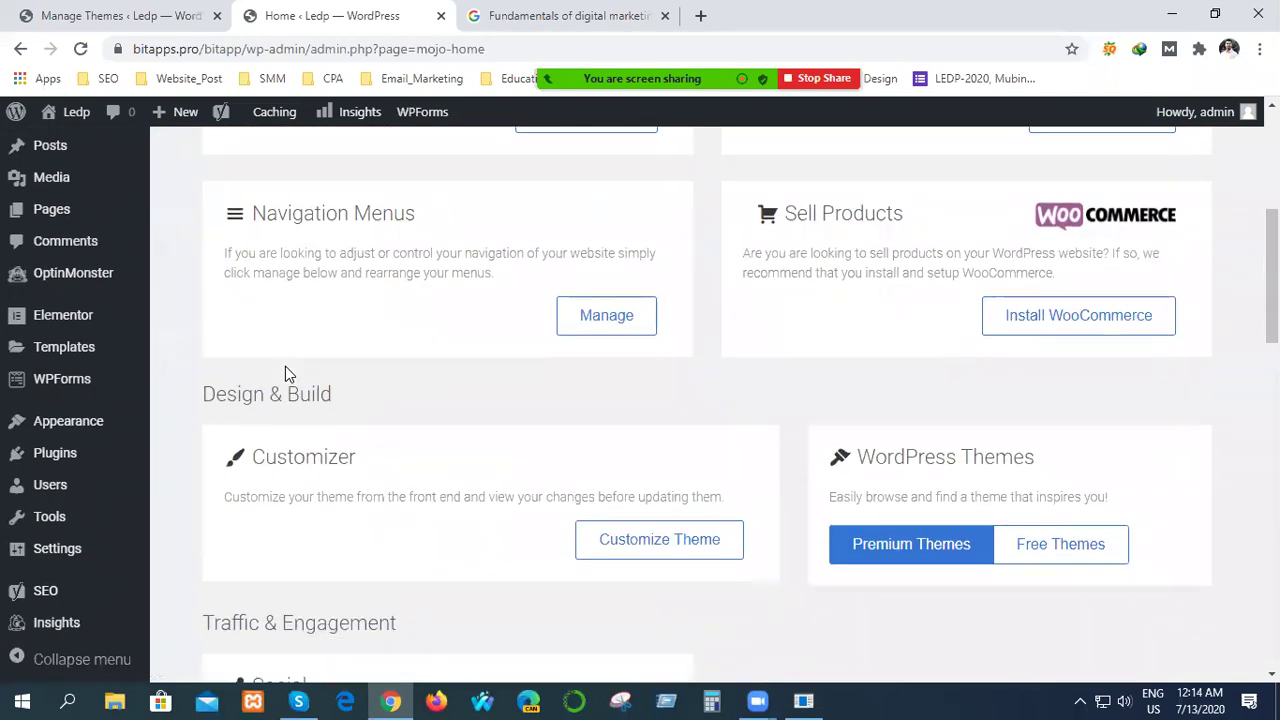
pyautogui.scroll(-6, 290, 382)
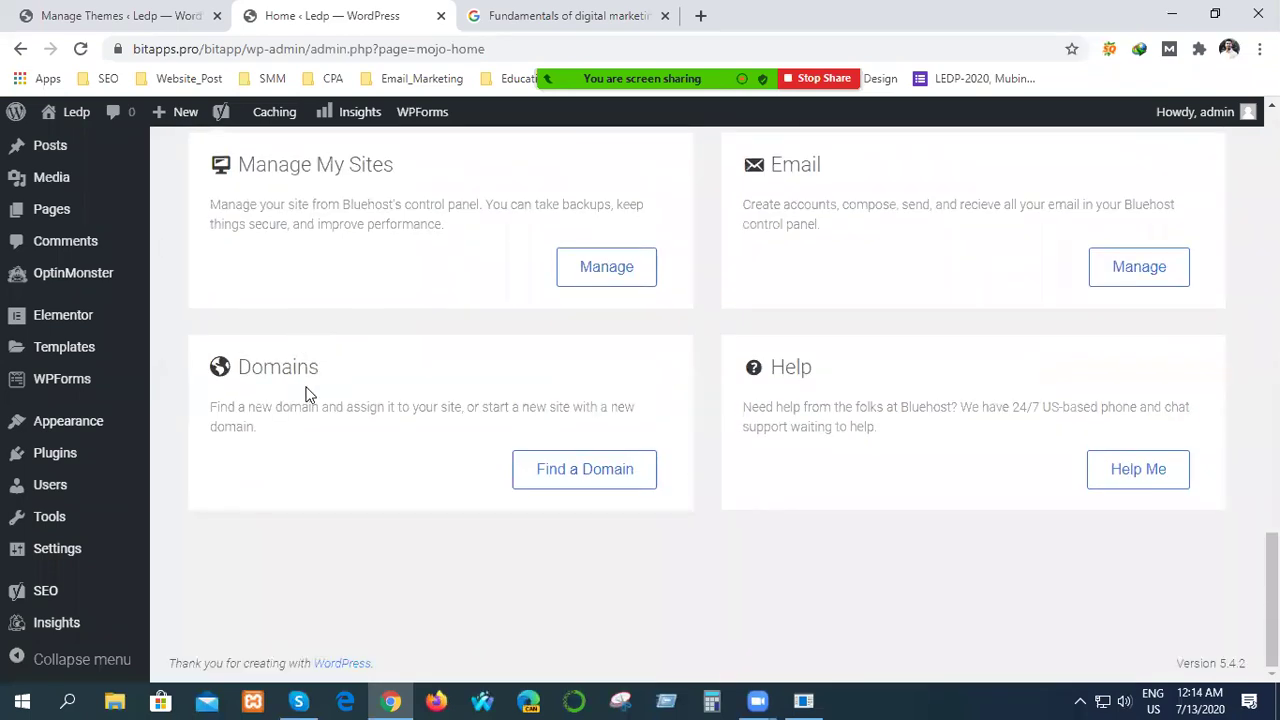
pyautogui.scroll(10, 40, 480)
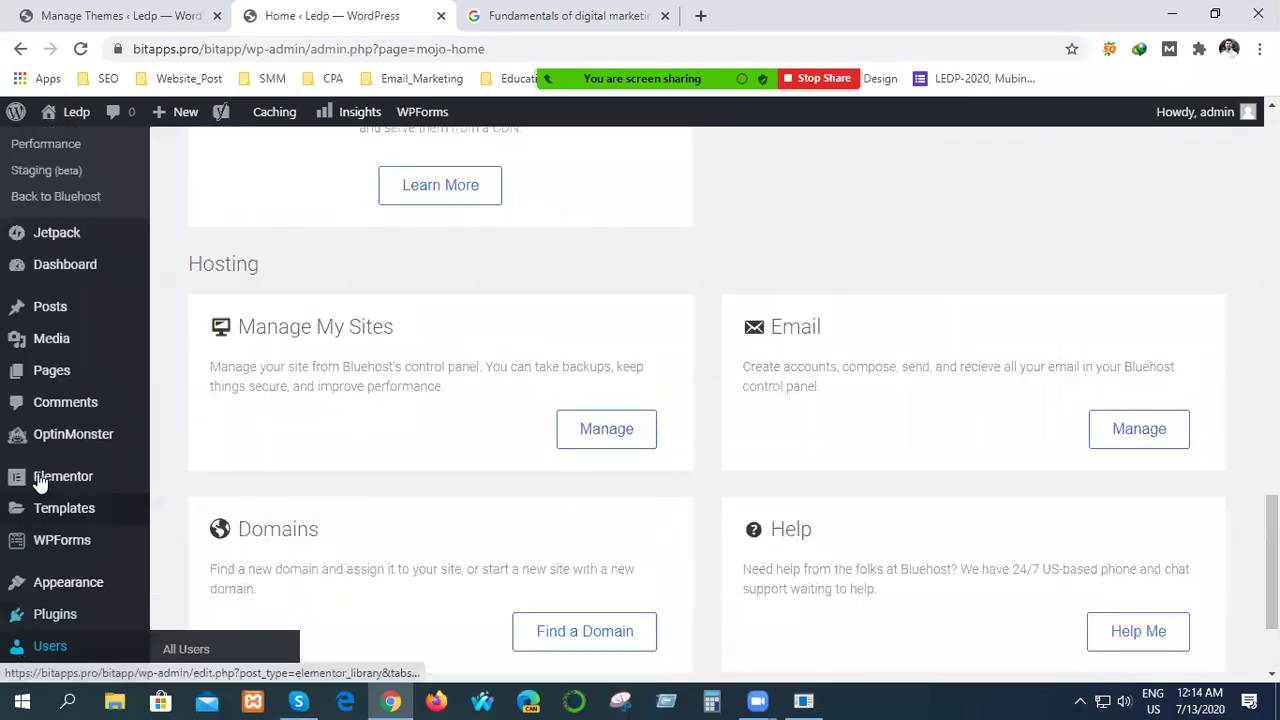
pyautogui.moveTo(42, 465)
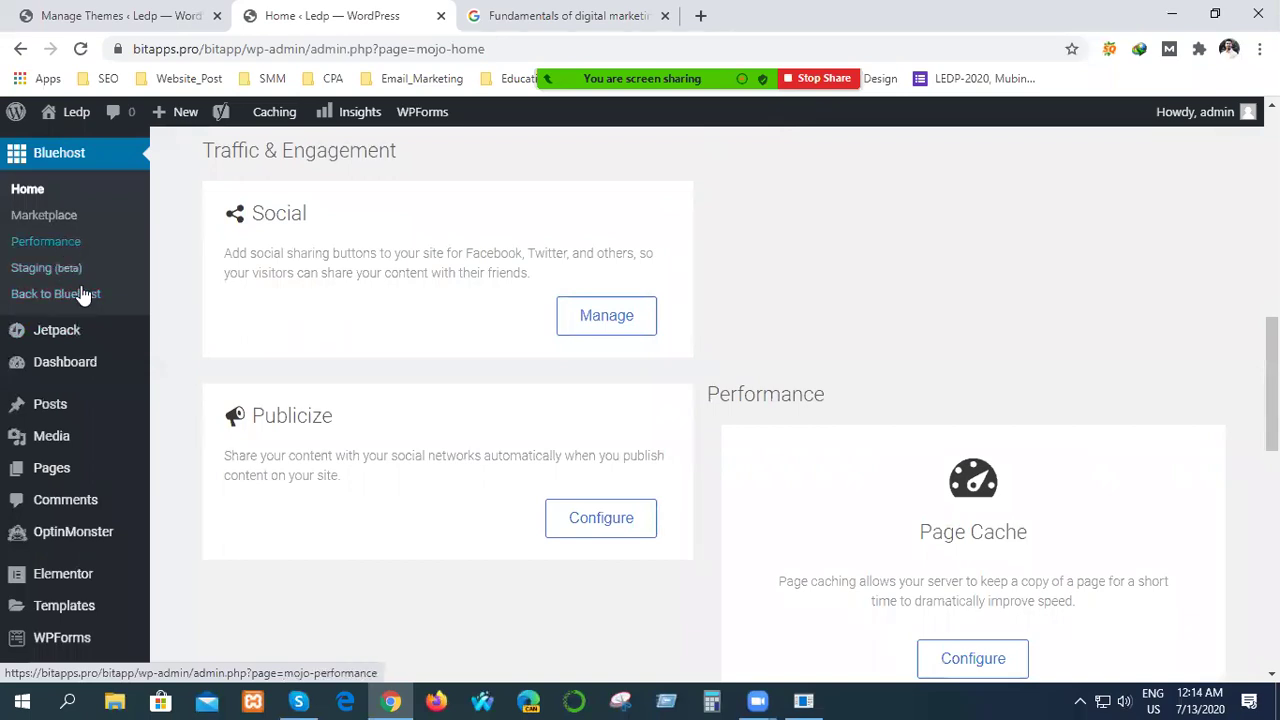
# Open Dashboard > Home and scroll through the Welcome, Jetpack, WPForms and MonsterInsights widgets.
pyautogui.click(60, 368)
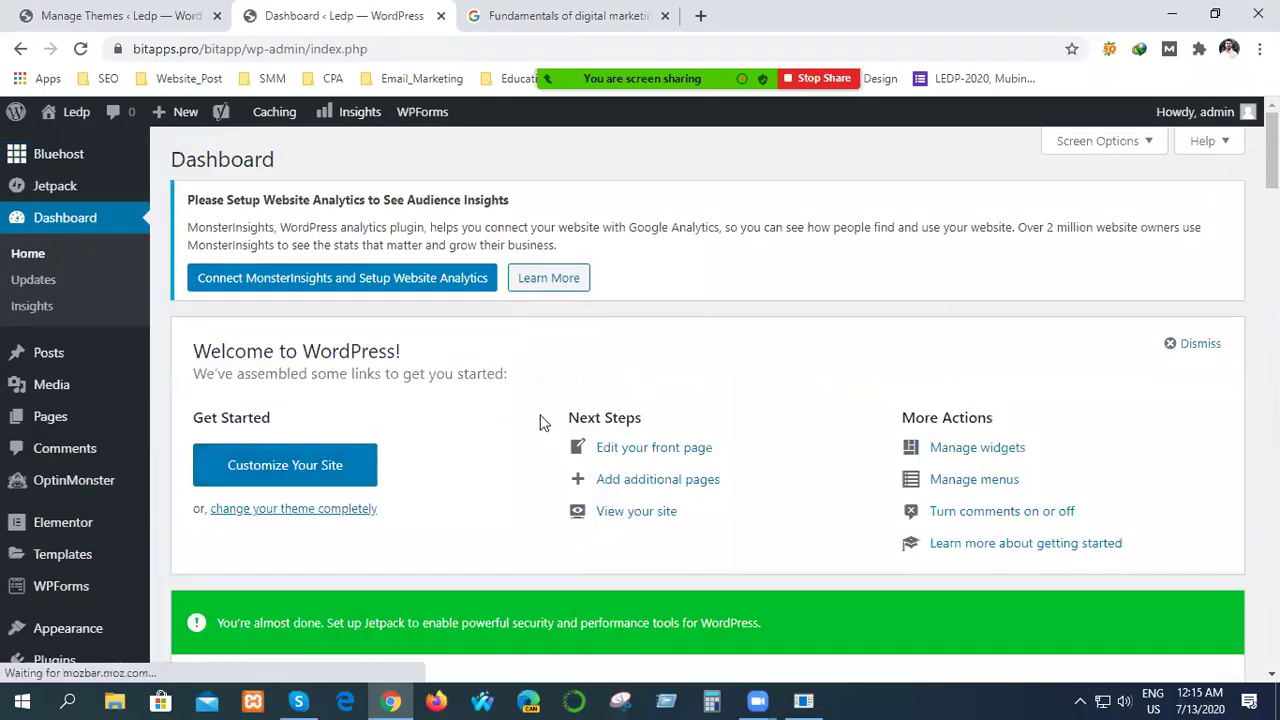
pyautogui.scroll(-5, 543, 420)
pyautogui.scroll(-1, 432, 488)
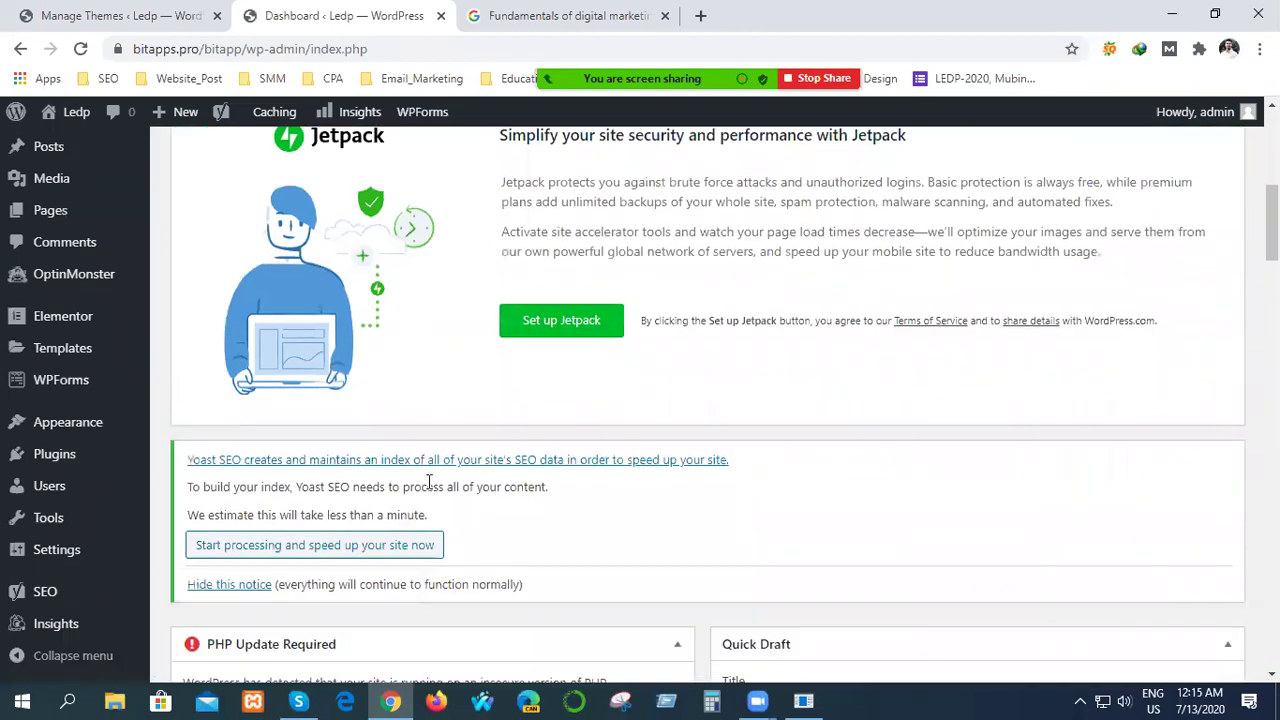
pyautogui.scroll(1, 432, 488)
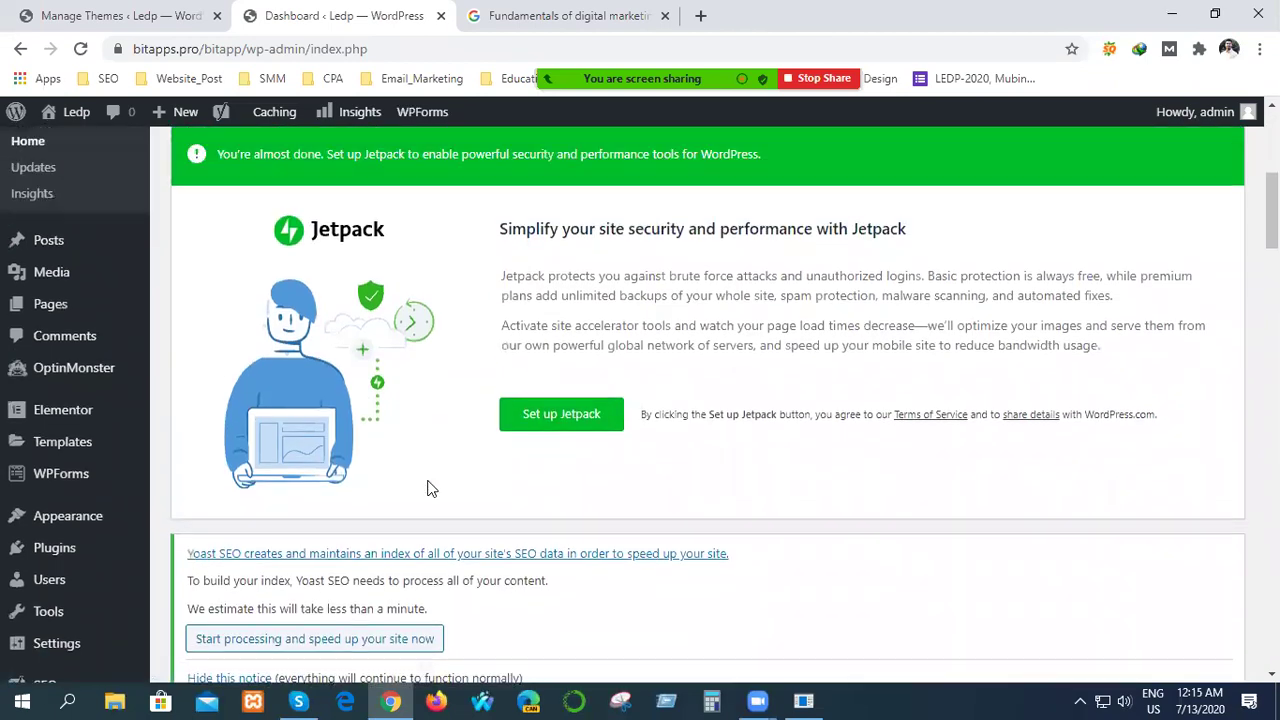
pyautogui.scroll(-7, 427, 488)
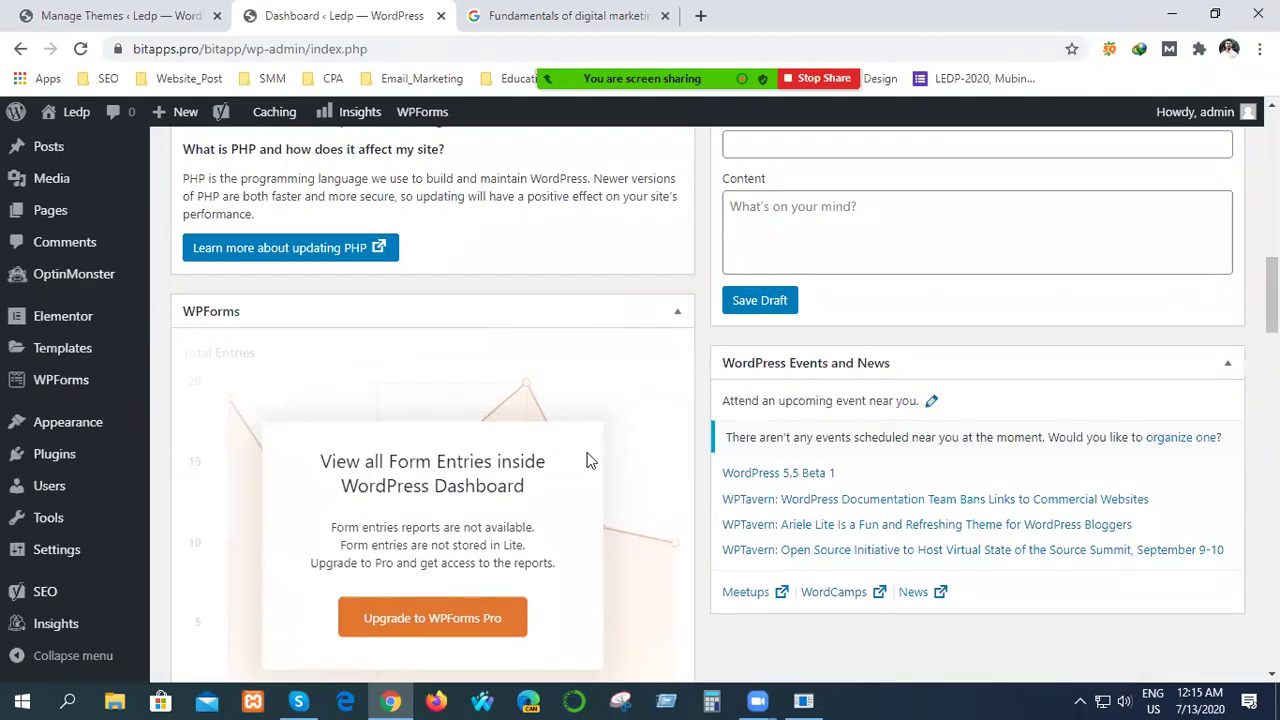
pyautogui.scroll(-3, 625, 450)
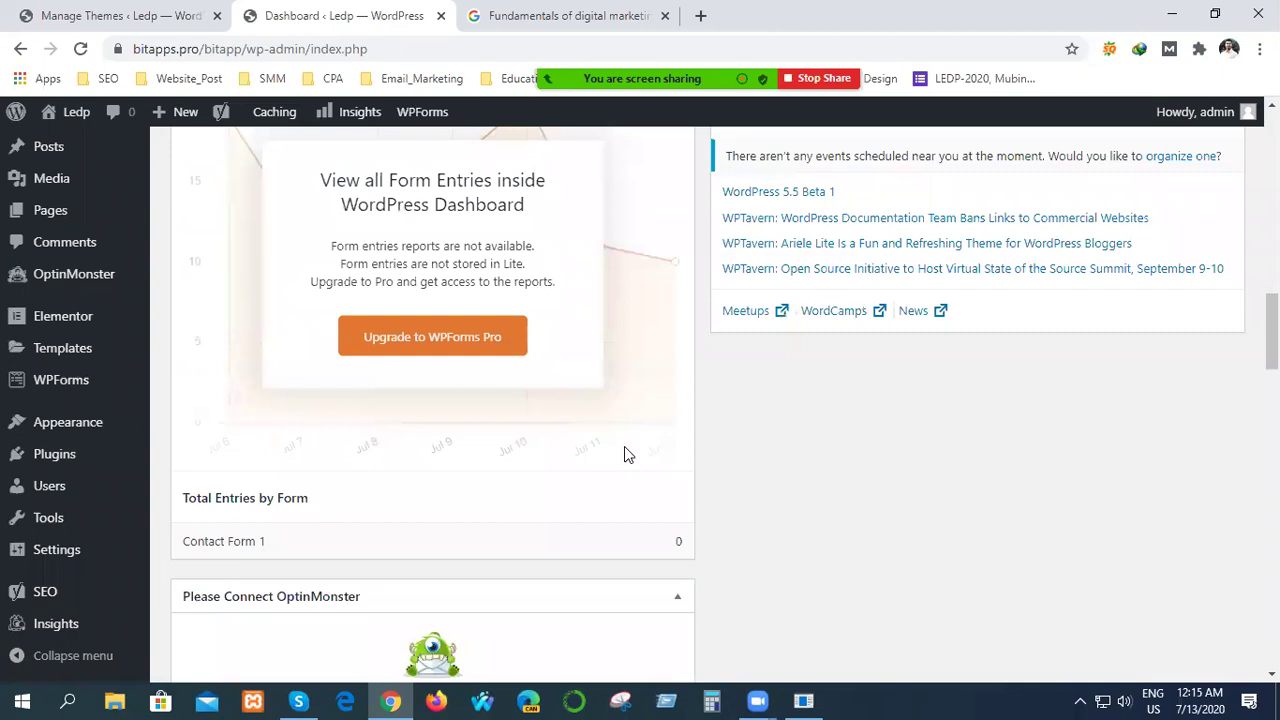
pyautogui.scroll(-6, 624, 445)
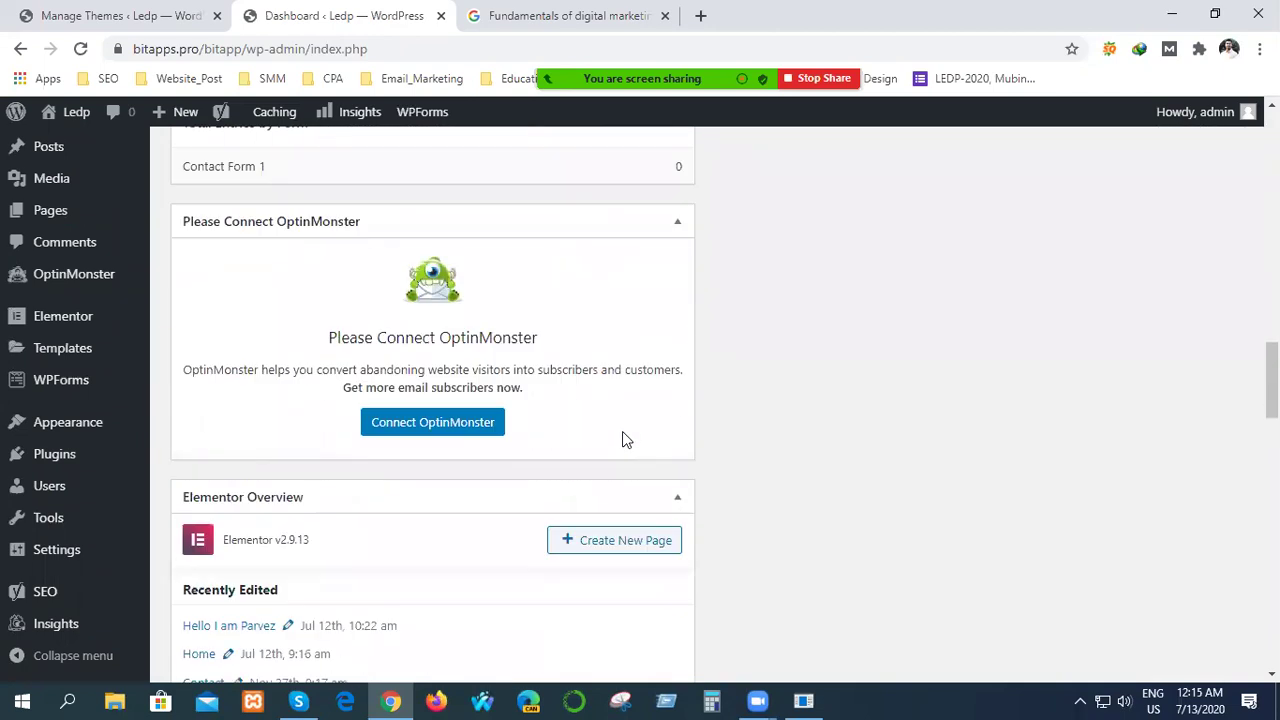
pyautogui.scroll(-5, 620, 430)
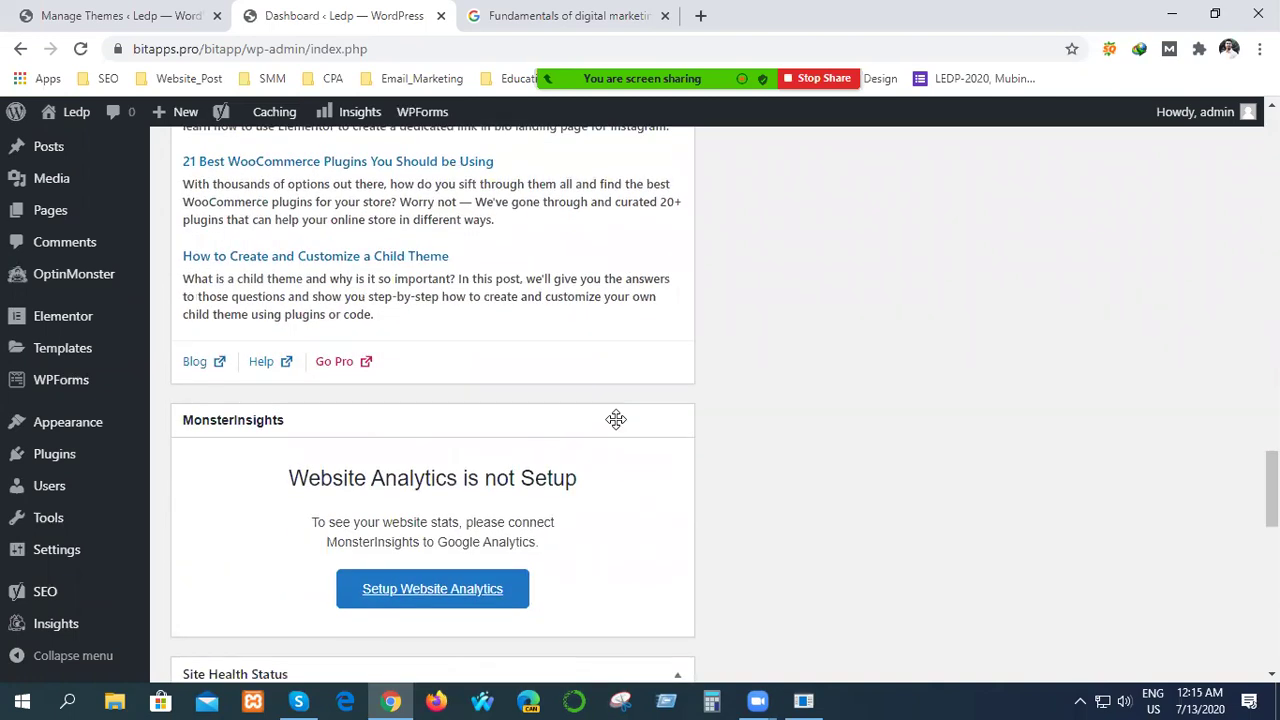
pyautogui.scroll(1, 455, 516)
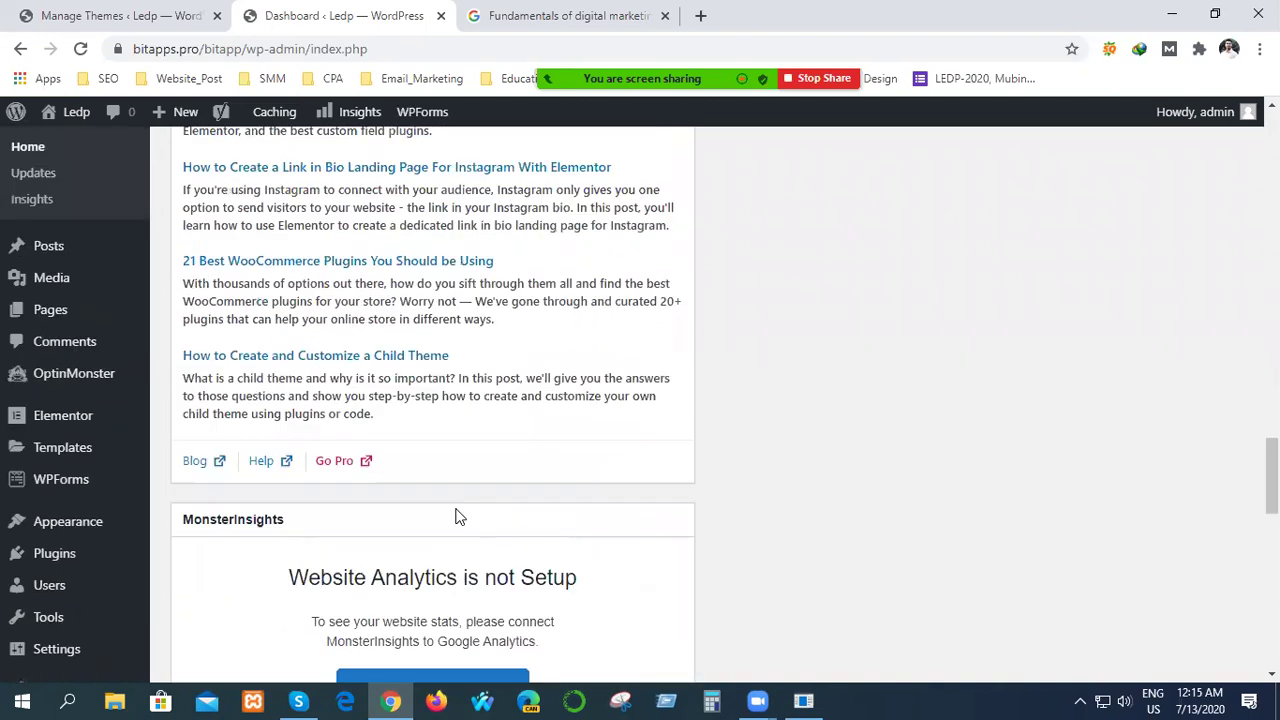
pyautogui.scroll(15, 455, 516)
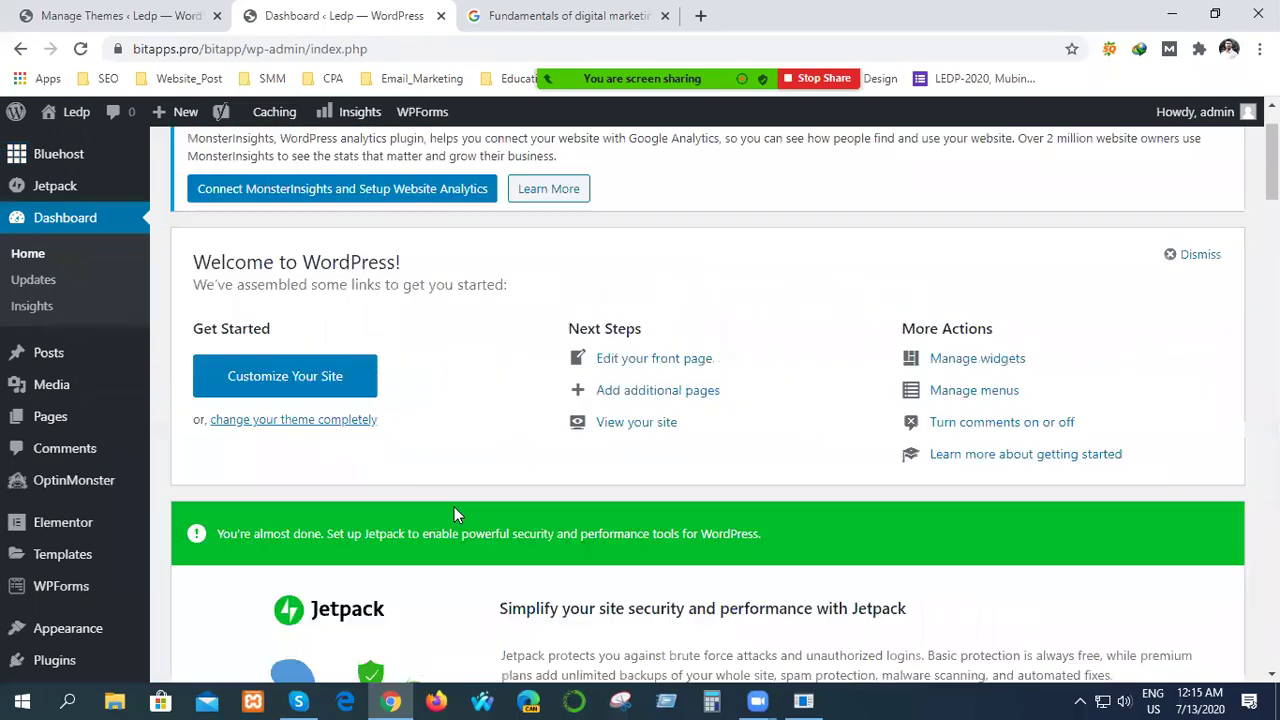
pyautogui.scroll(1, 454, 514)
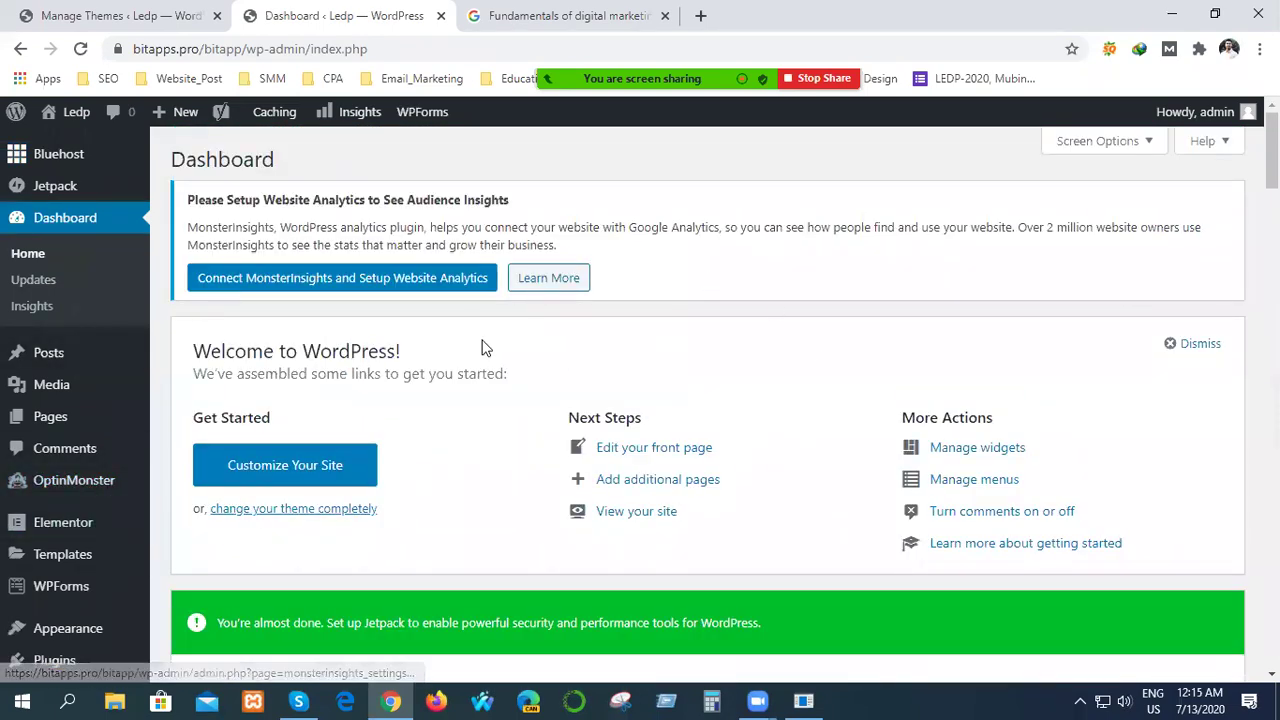
pyautogui.moveTo(688, 45)
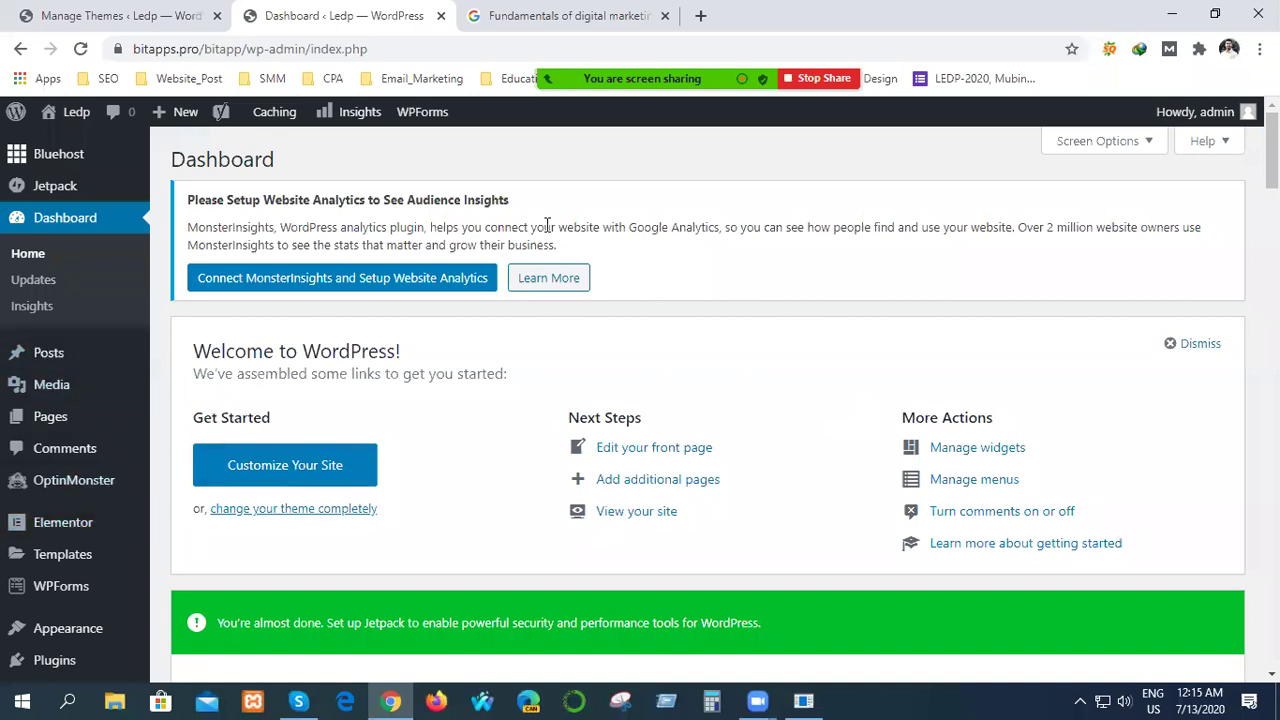
pyautogui.moveTo(817, 67)
pyautogui.scroll(-3, 101, 499)
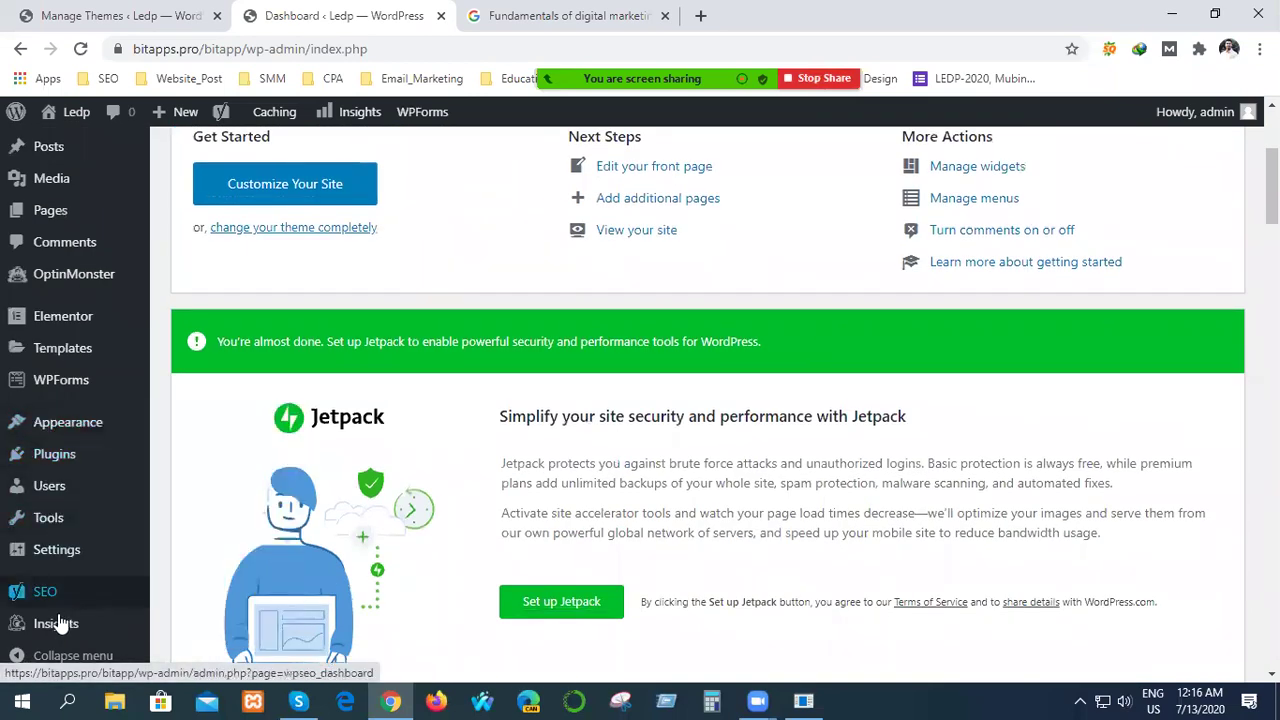
pyautogui.moveTo(58, 621)
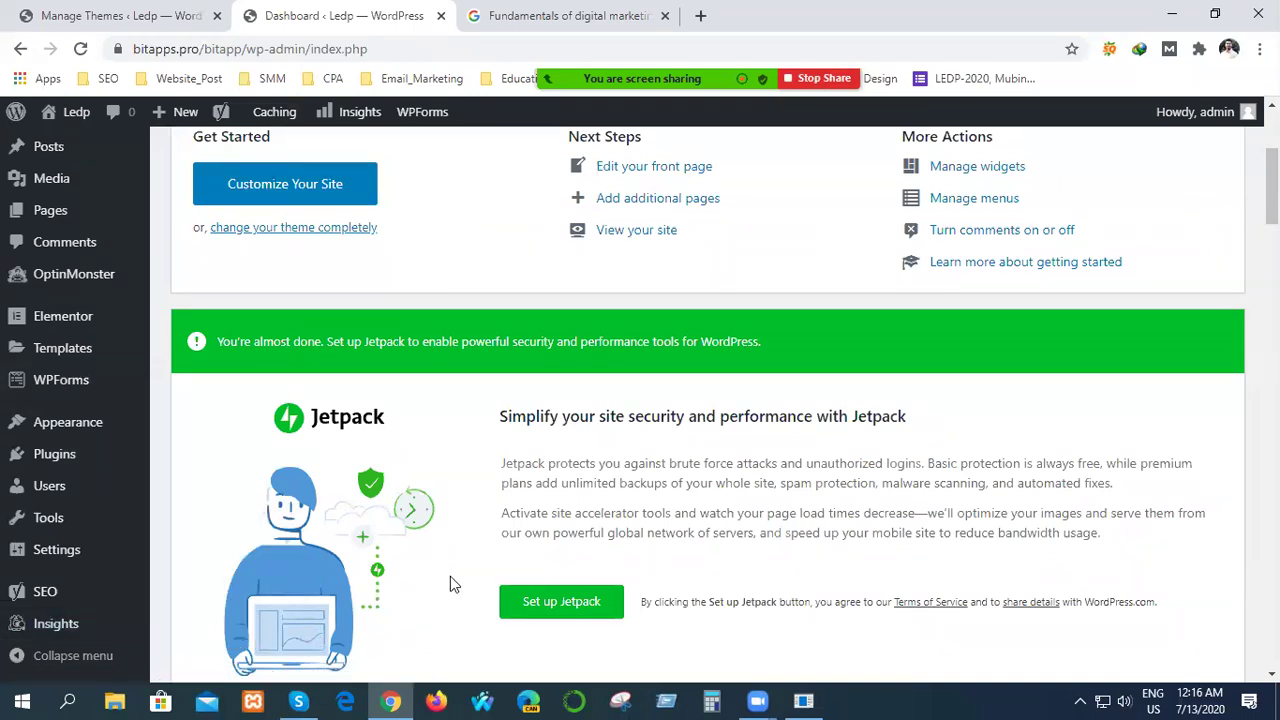
pyautogui.scroll(3, 450, 576)
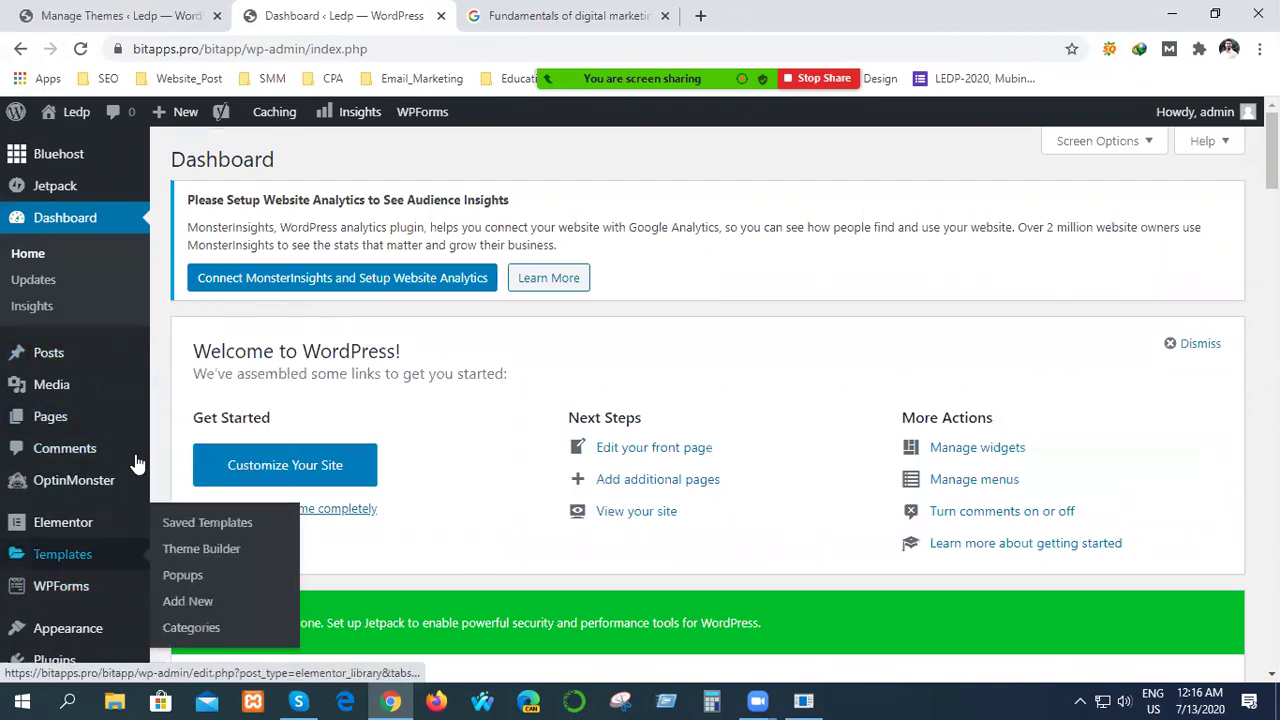
# Open Contact Form 1 from the WPForms forms overview in the form builder.
pyautogui.click(422, 120)
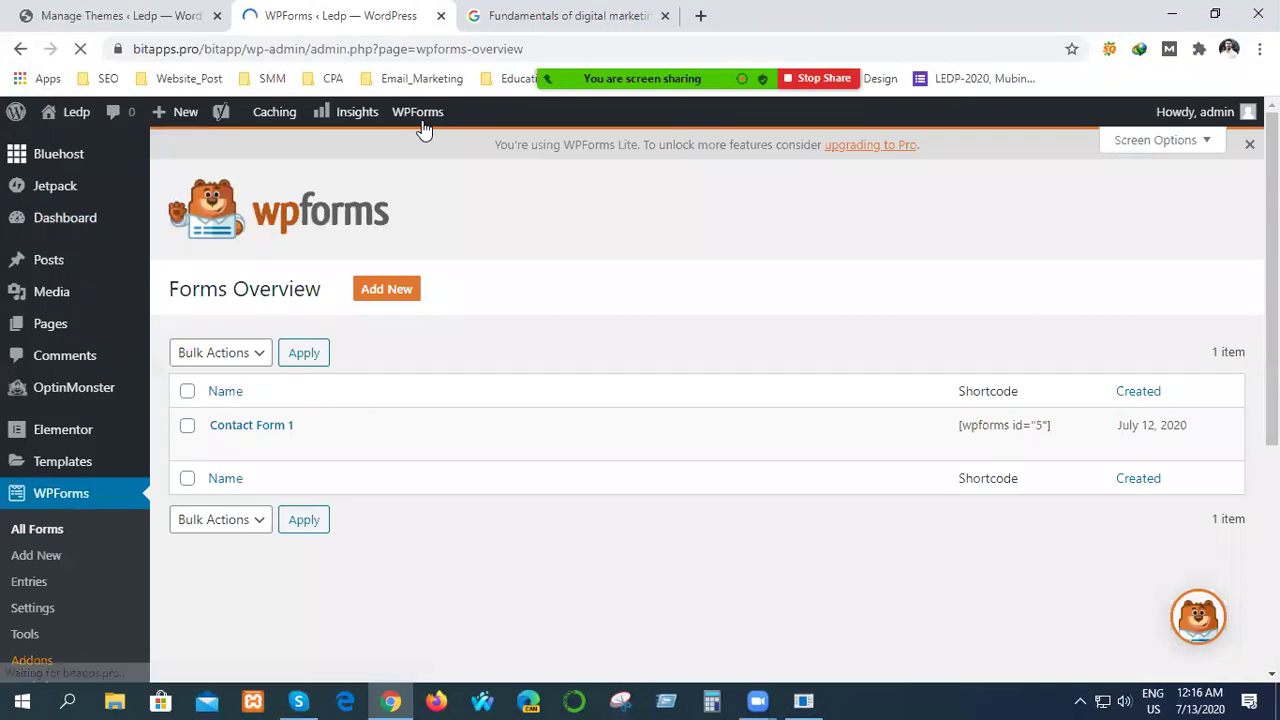
pyautogui.moveTo(437, 453)
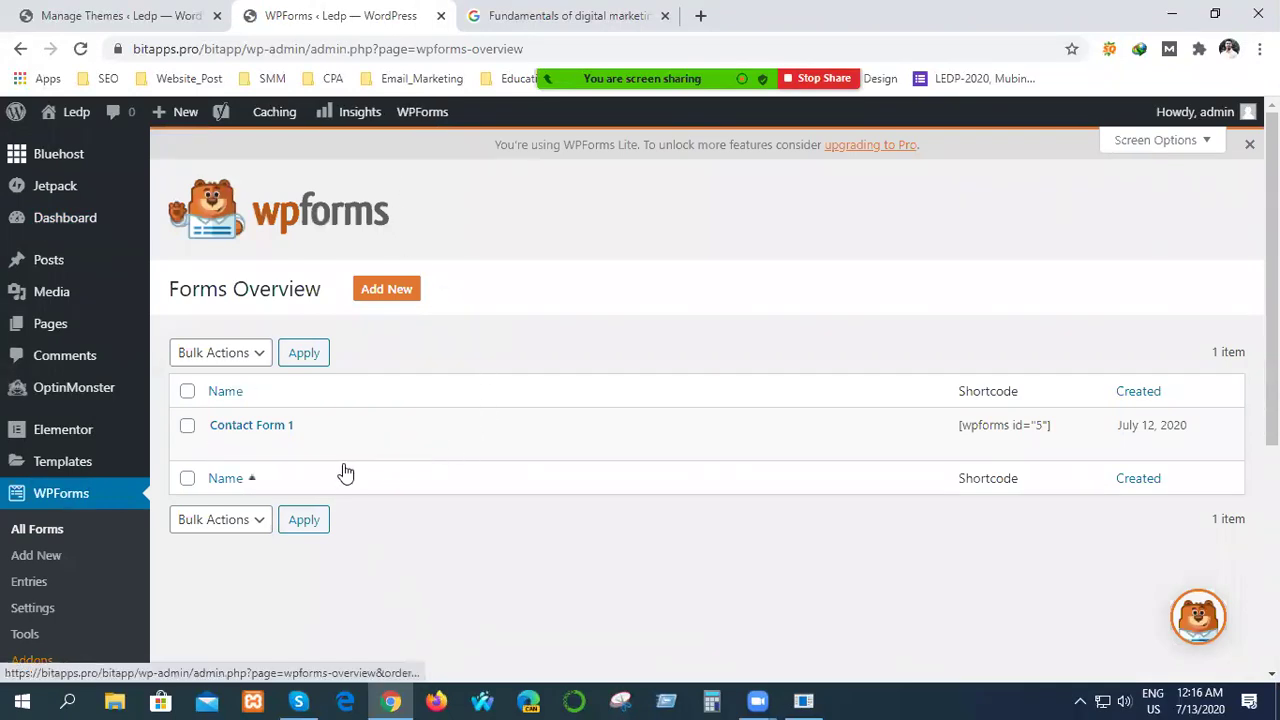
pyautogui.click(253, 428)
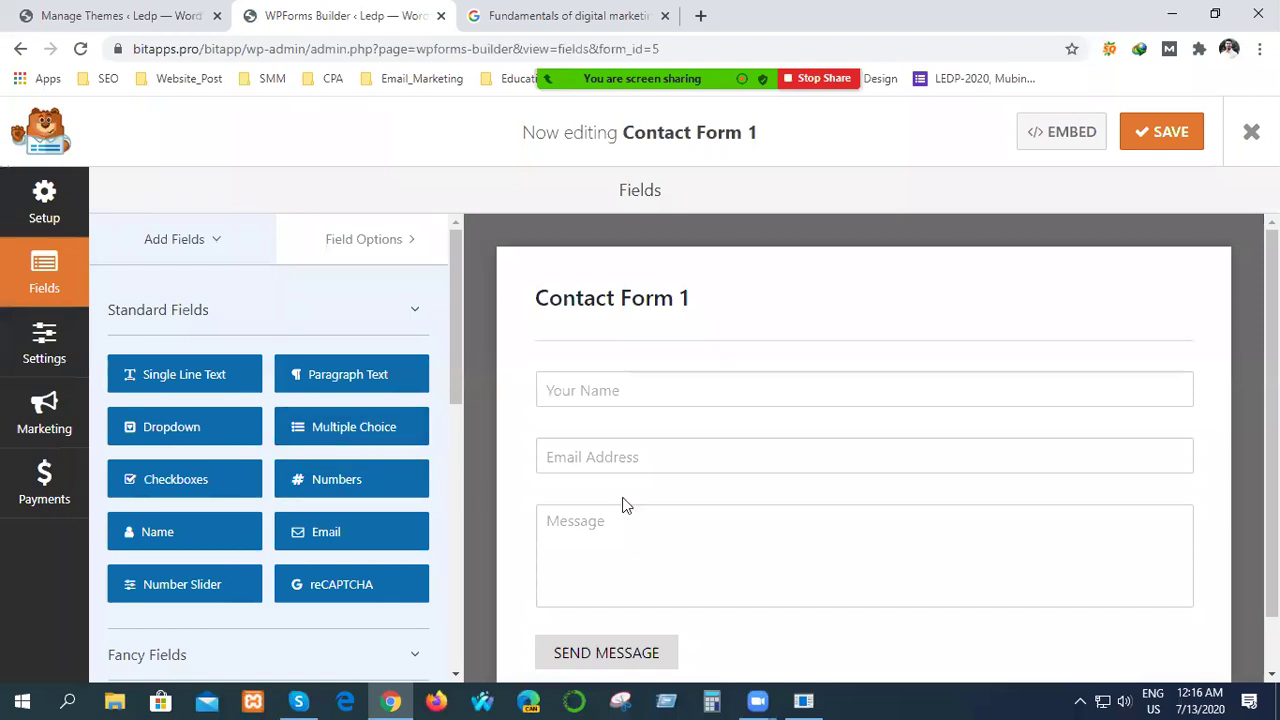
# Review its Name, Email Address and Message fields, then go back to the Manage Themes page.
pyautogui.scroll(-1, 855, 553)
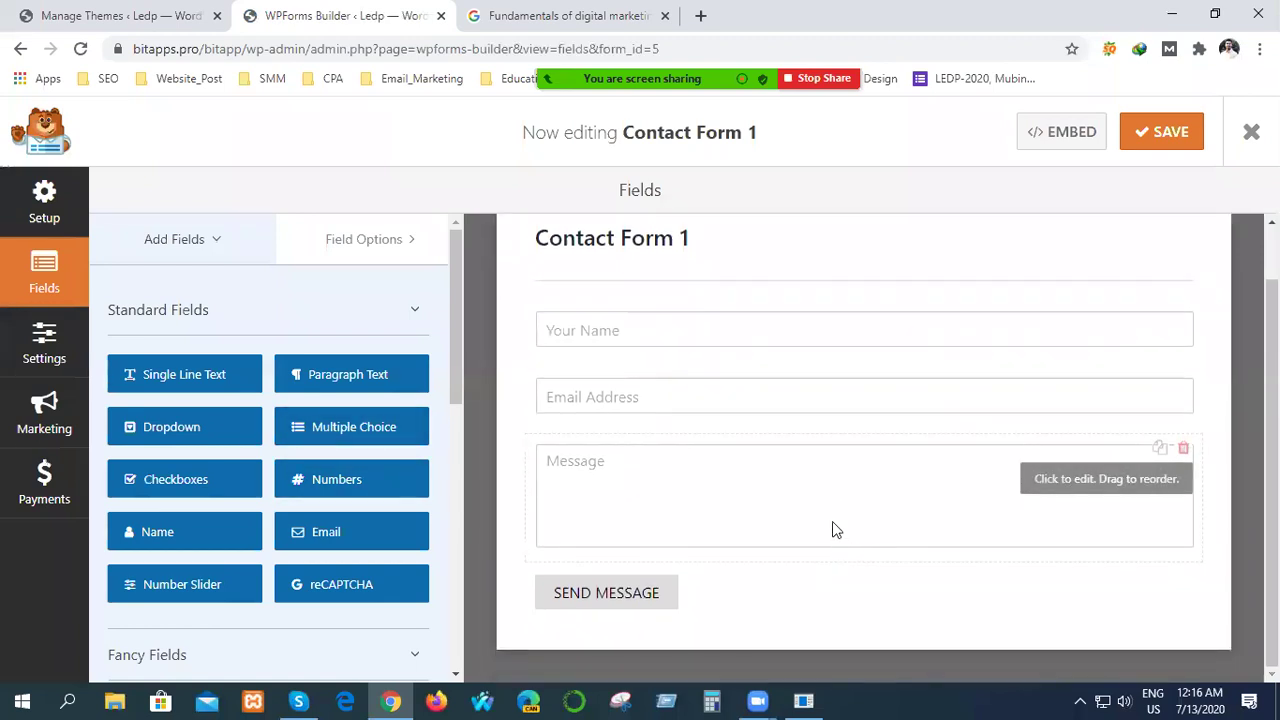
pyautogui.scroll(1, 793, 522)
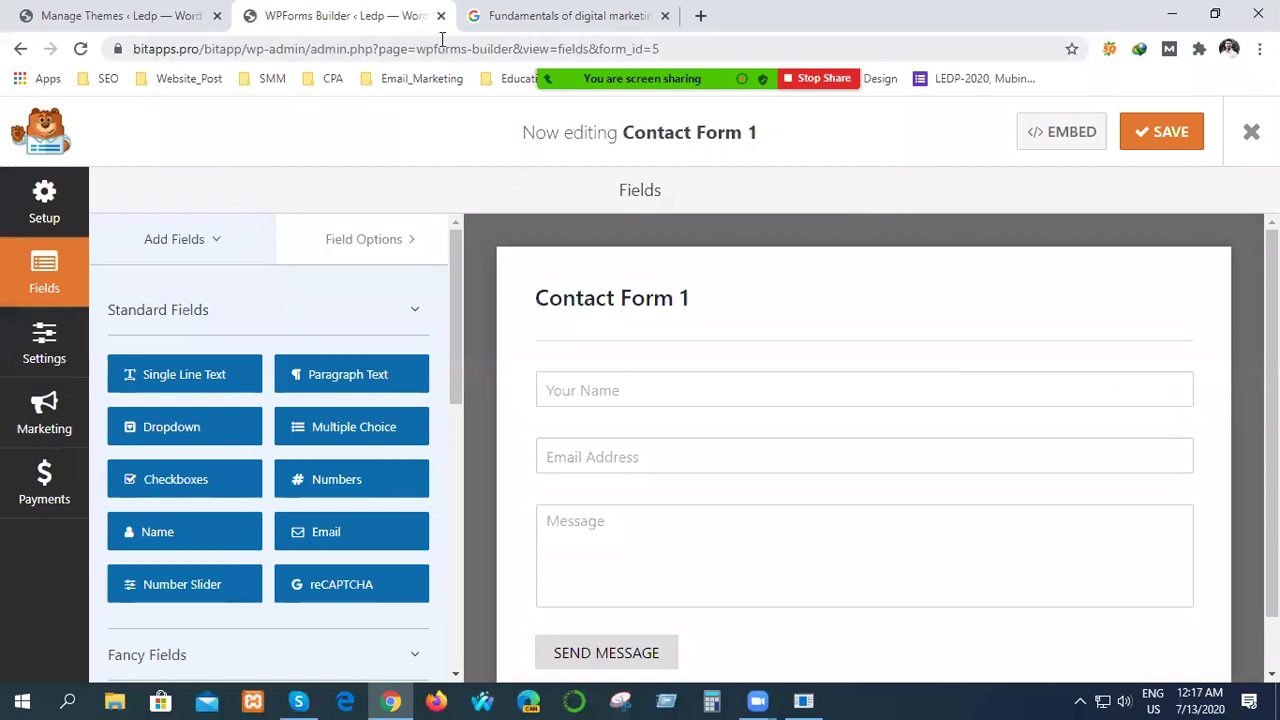
pyautogui.click(95, 16)
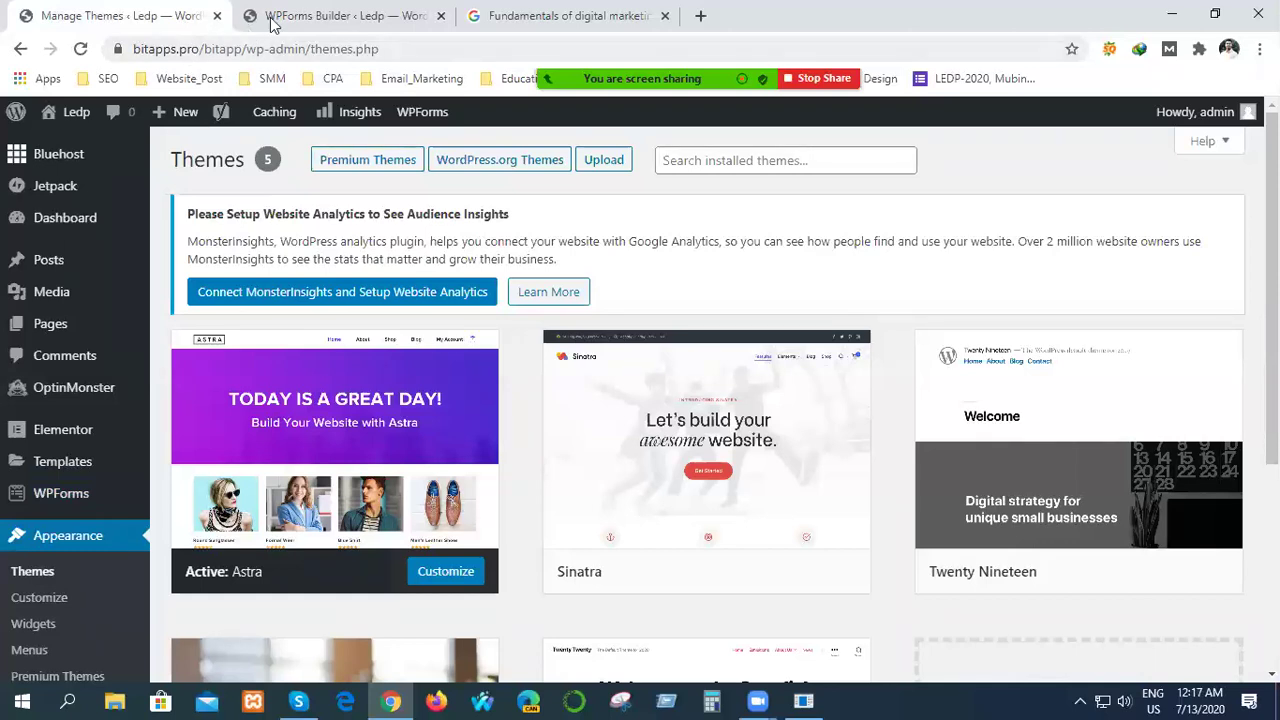
pyautogui.click(311, 12)
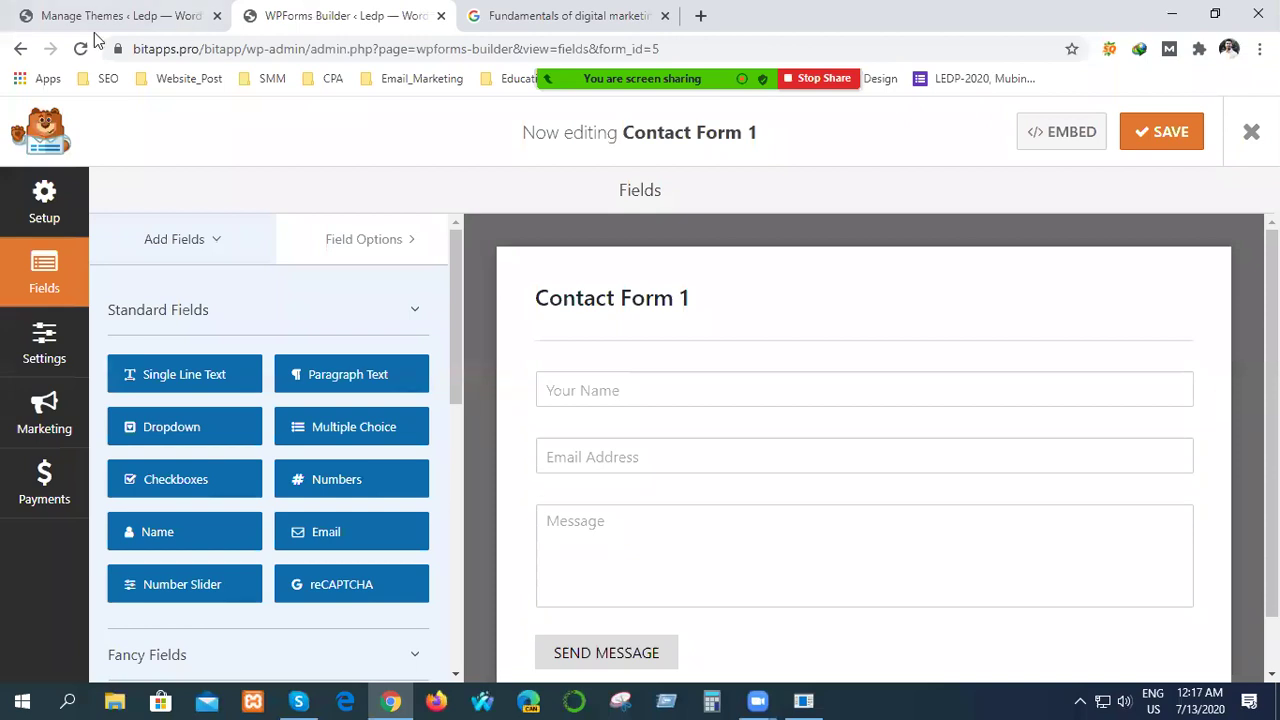
pyautogui.click(45, 25)
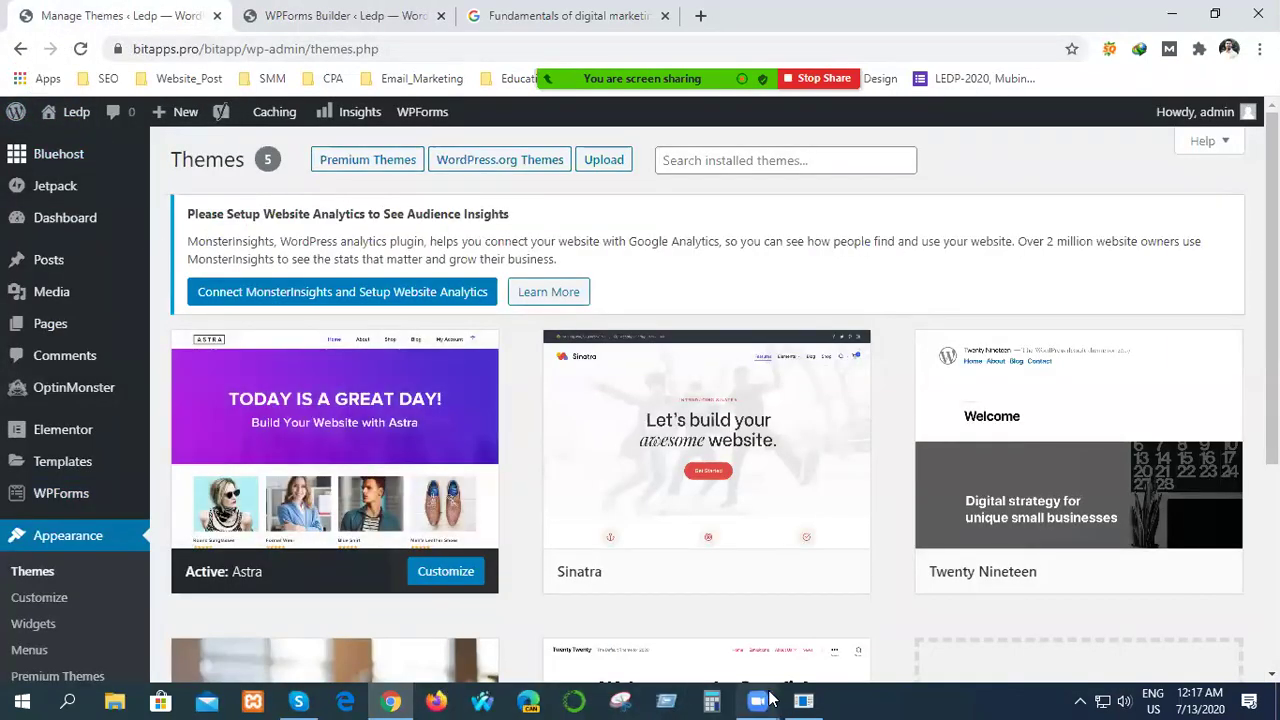
pyautogui.click(810, 700)
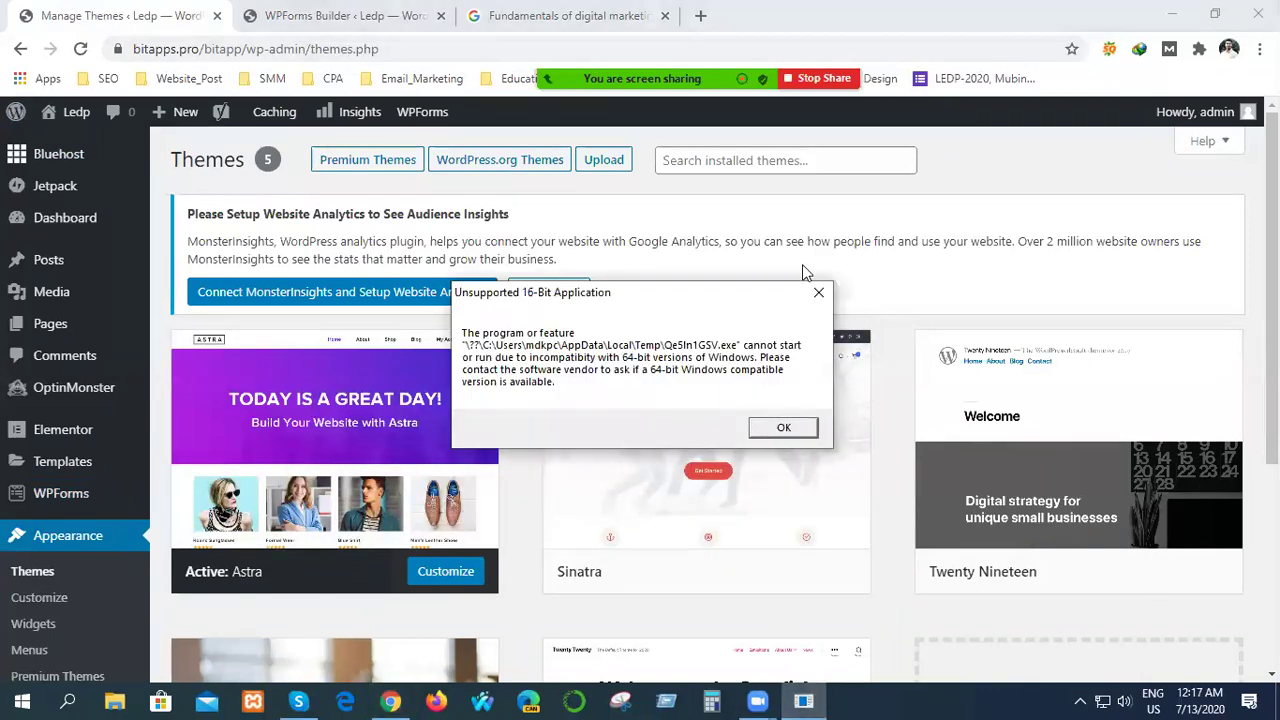
pyautogui.click(818, 294)
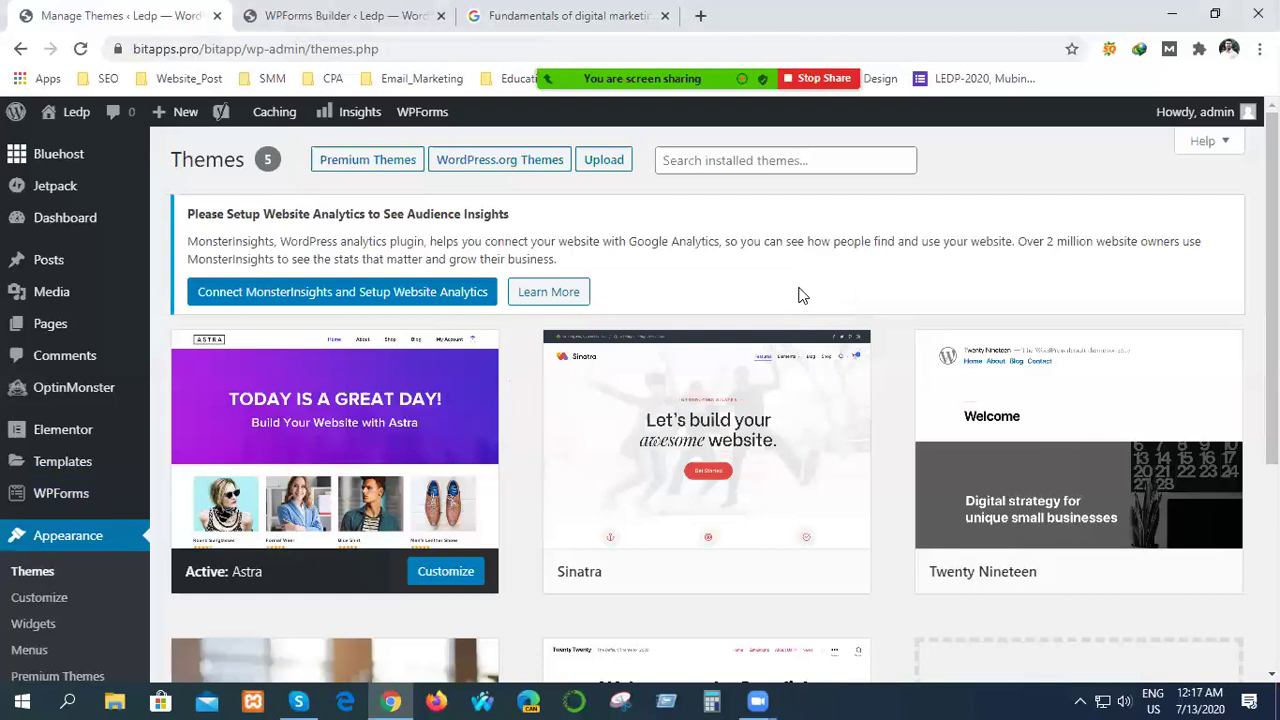